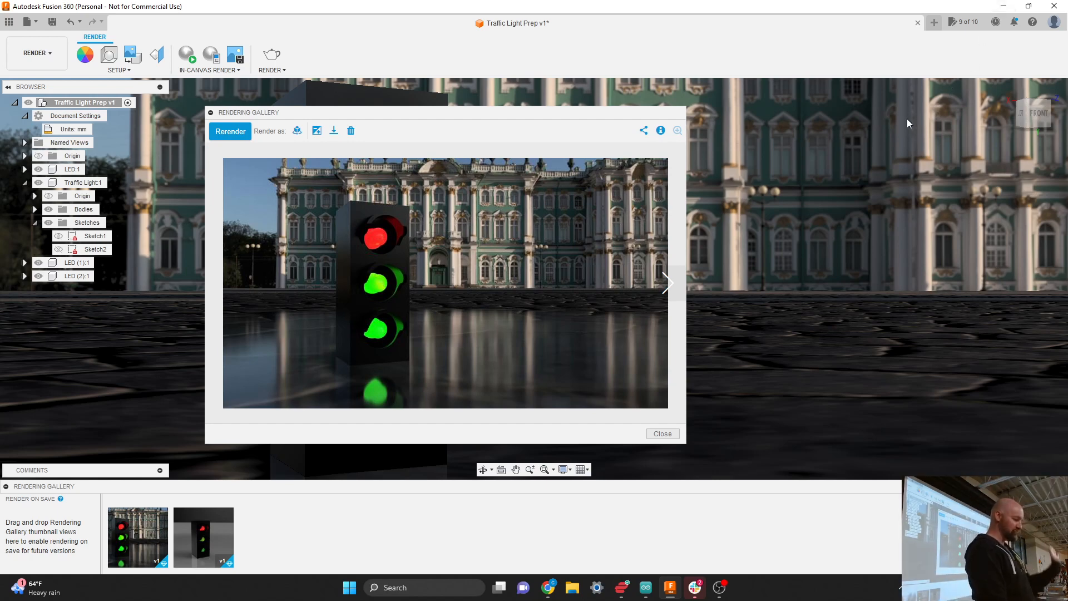
# Close the rendering gallery, start a new design, and create an internal standard component named Red LED.
pyautogui.click(657, 436)
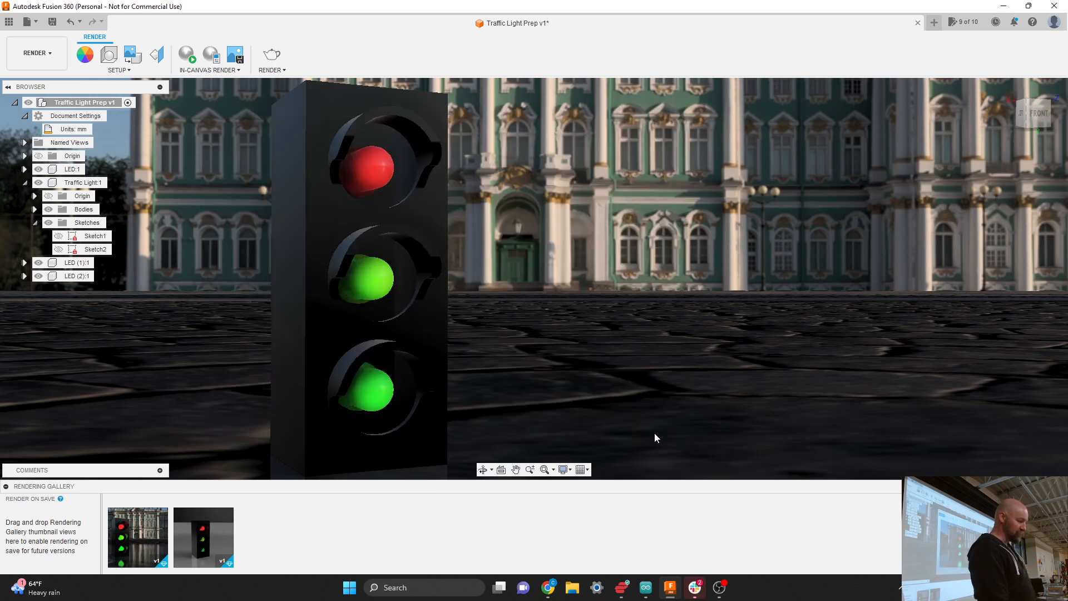
pyautogui.click(934, 24)
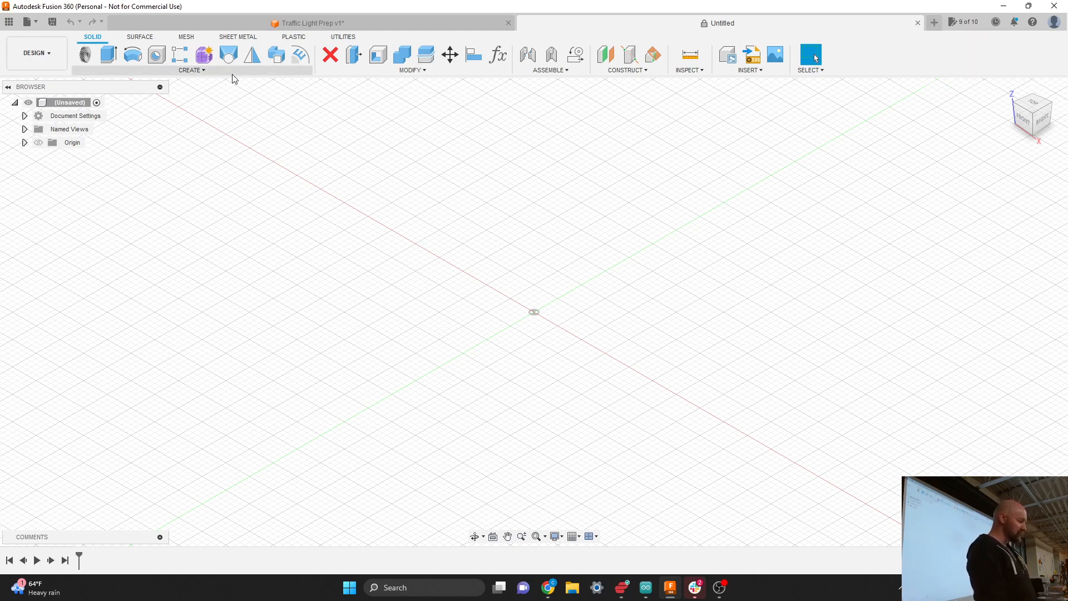
pyautogui.click(205, 71)
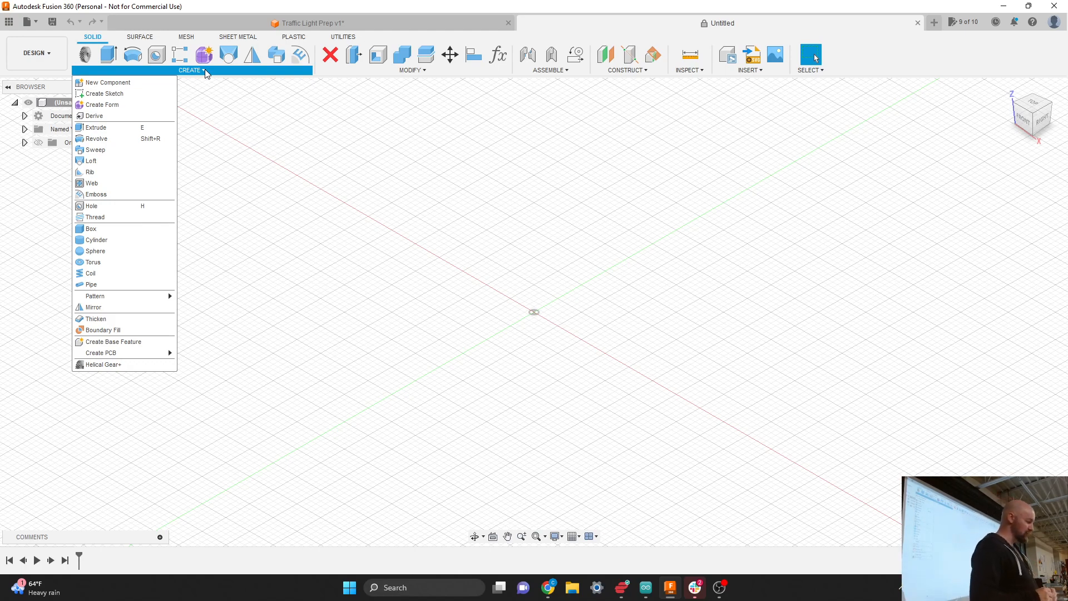
pyautogui.click(138, 85)
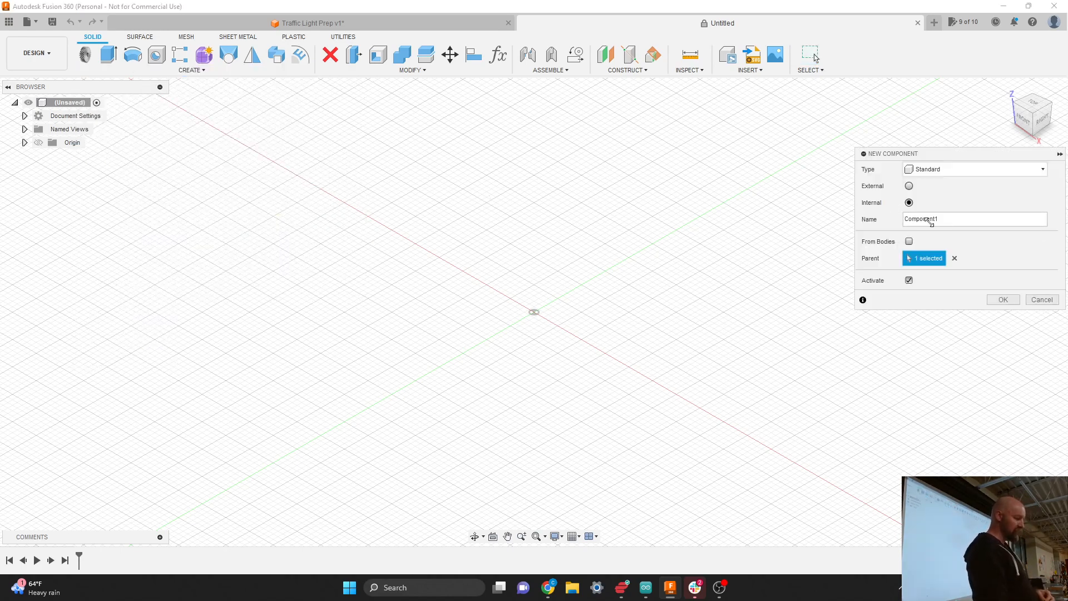
pyautogui.doubleClick(953, 223)
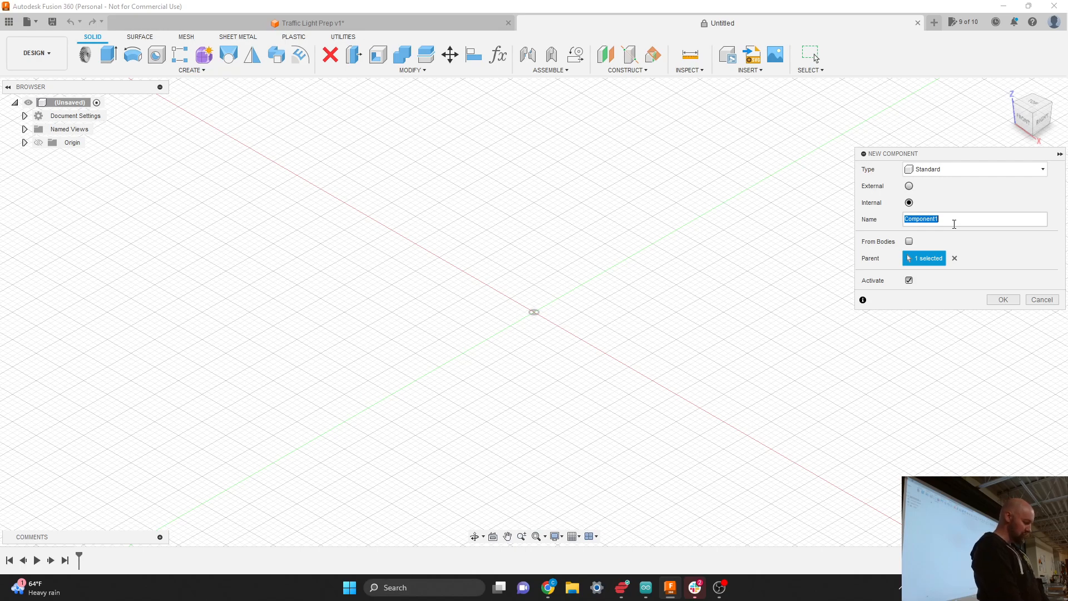
pyautogui.write('Red LED')
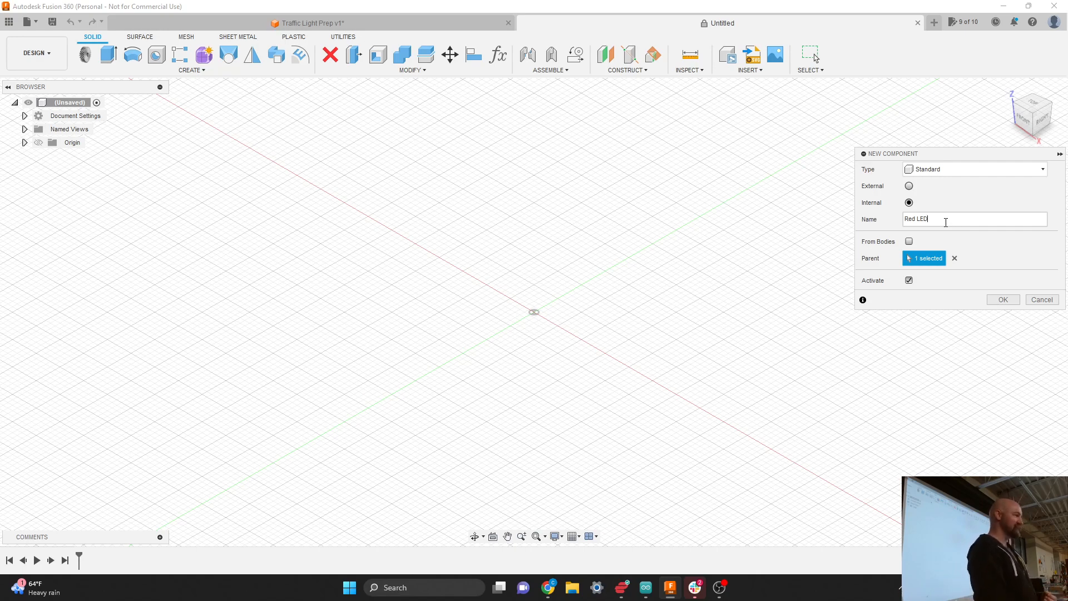
pyautogui.click(1004, 300)
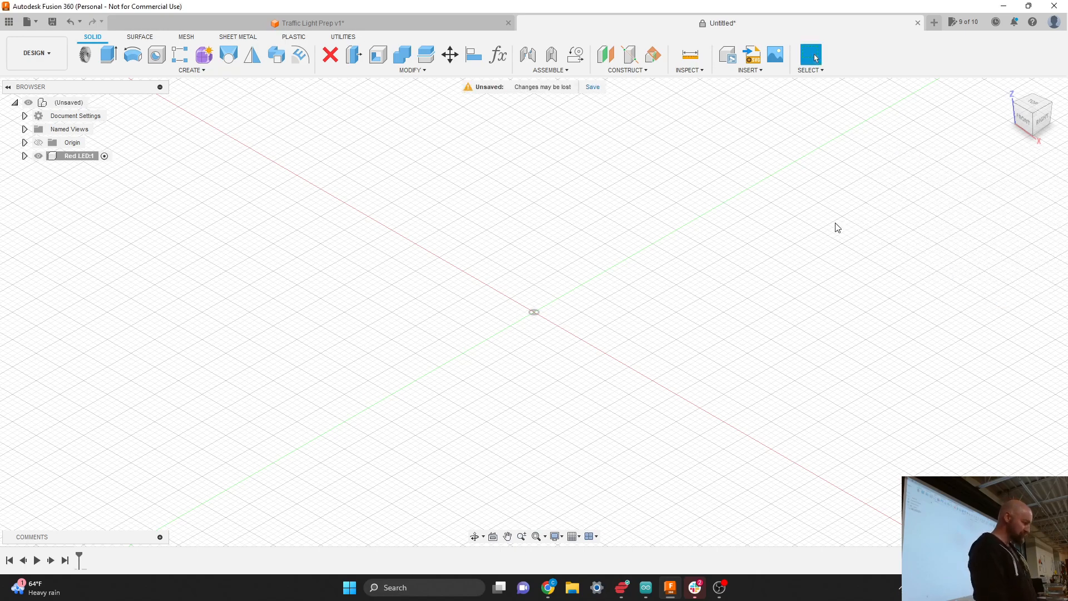
pyautogui.click(198, 71)
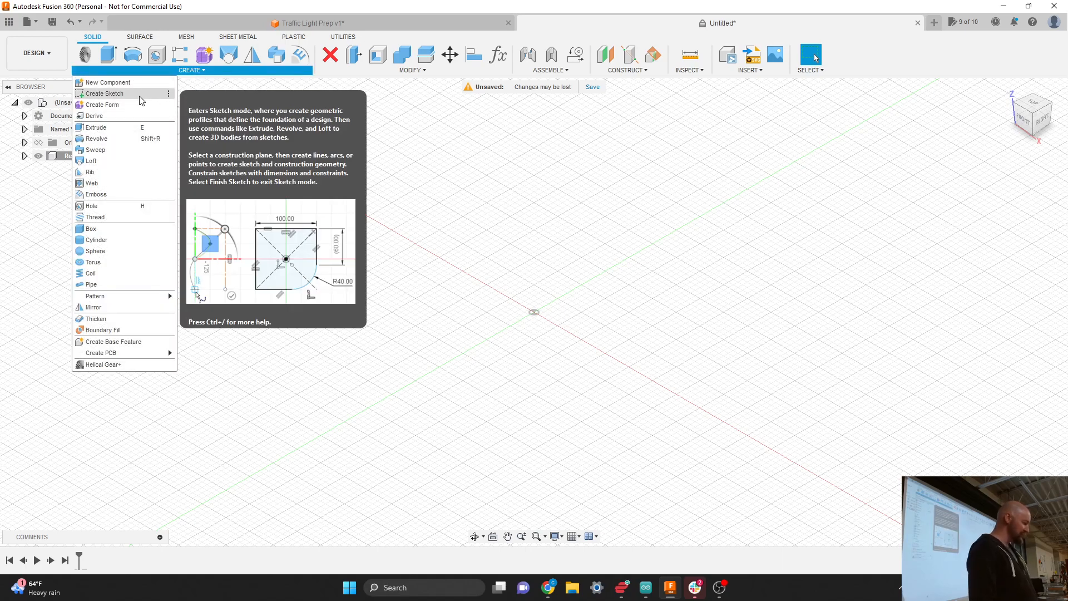
pyautogui.click(267, 99)
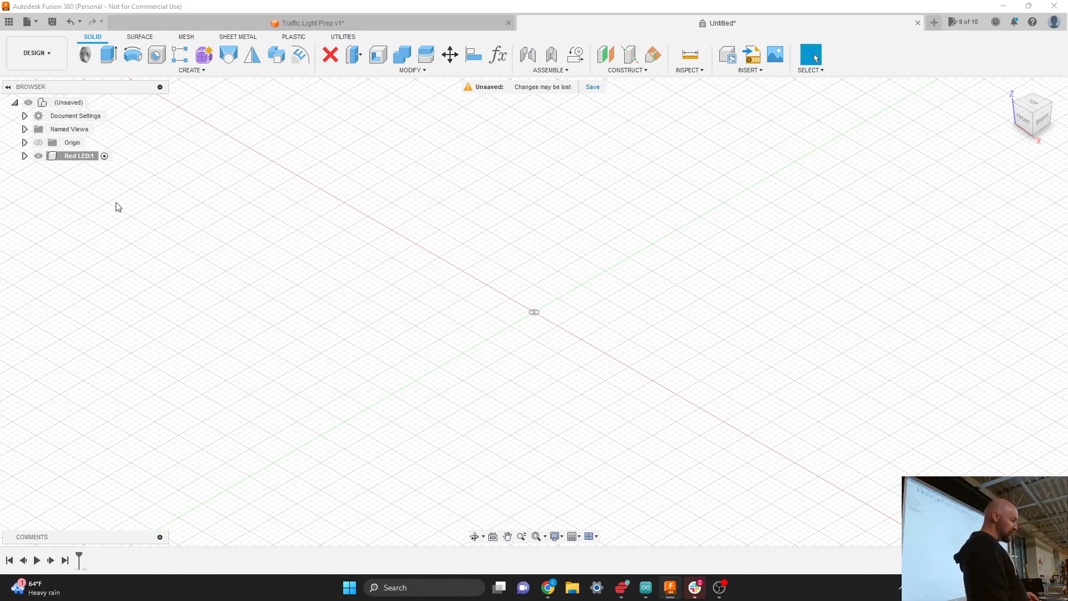
pyautogui.click(96, 103)
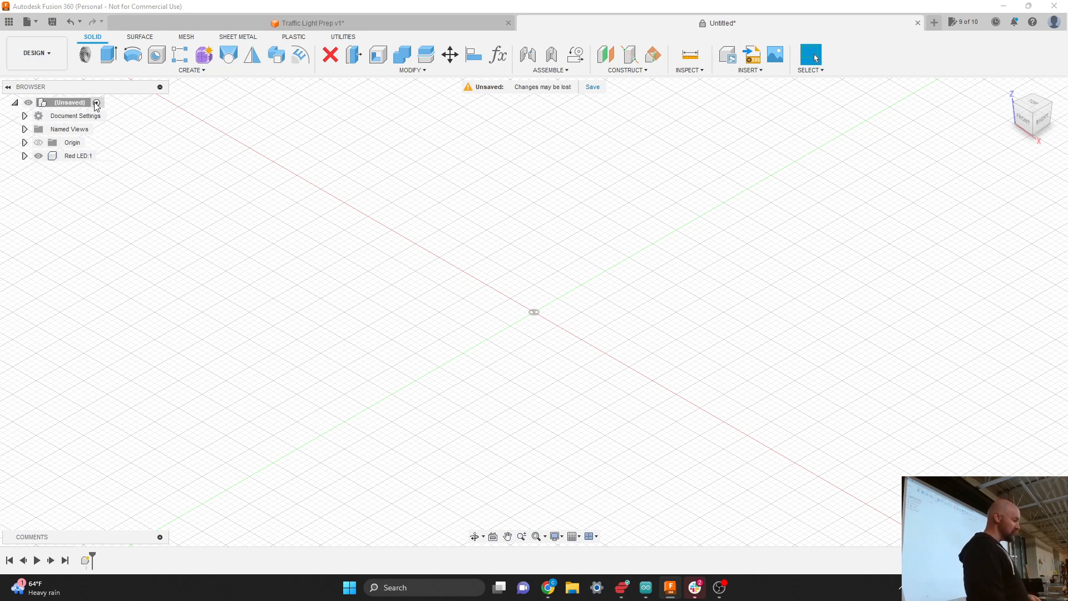
pyautogui.click(103, 156)
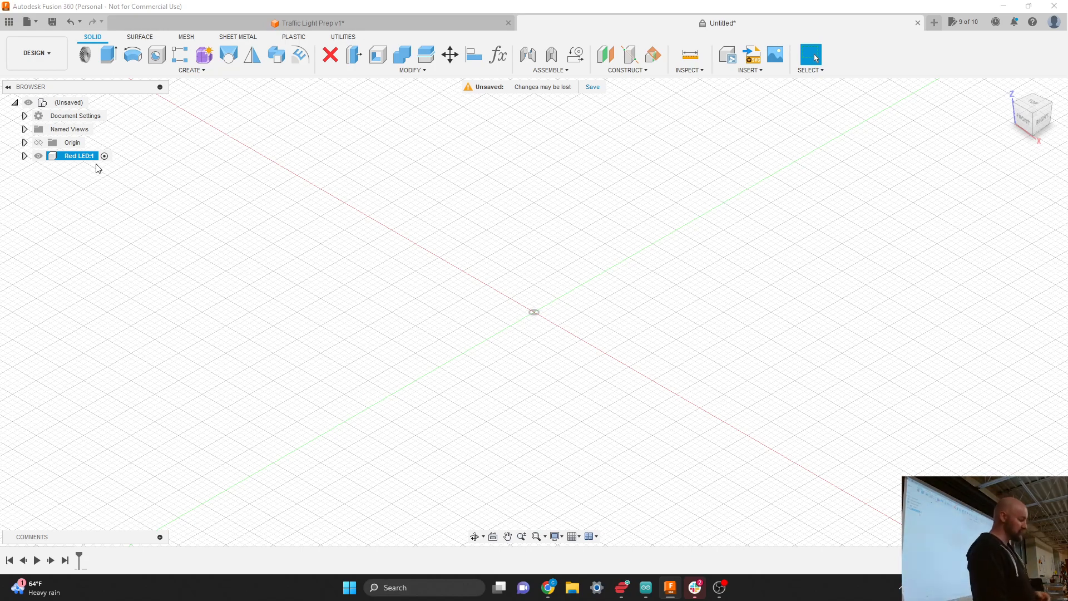
# Start a sketch in the Red LED component on the horizontal origin plane, viewed from the top.
pyautogui.click(190, 71)
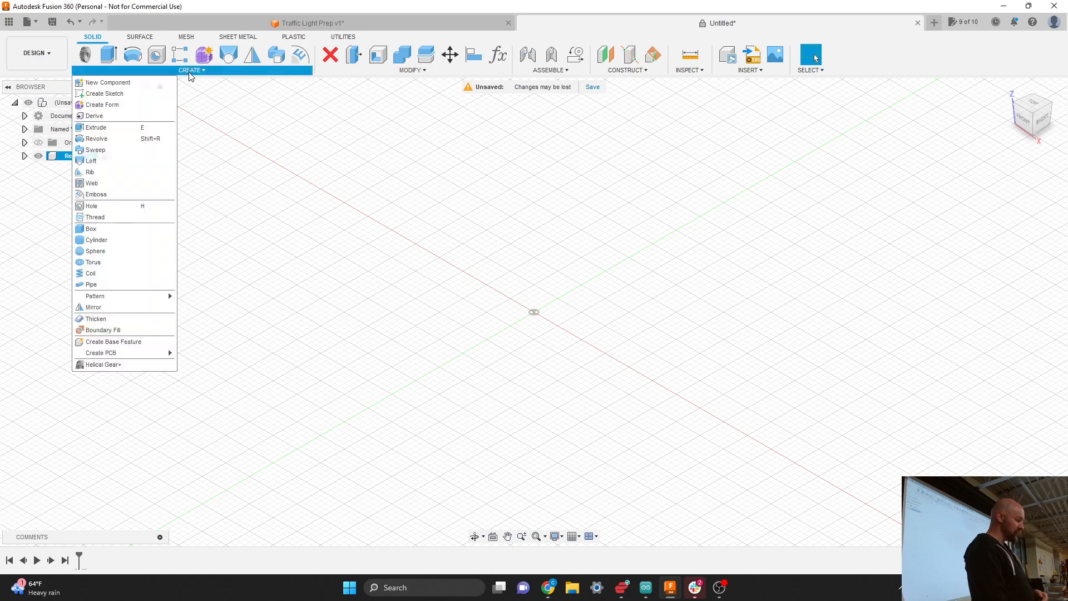
pyautogui.click(119, 98)
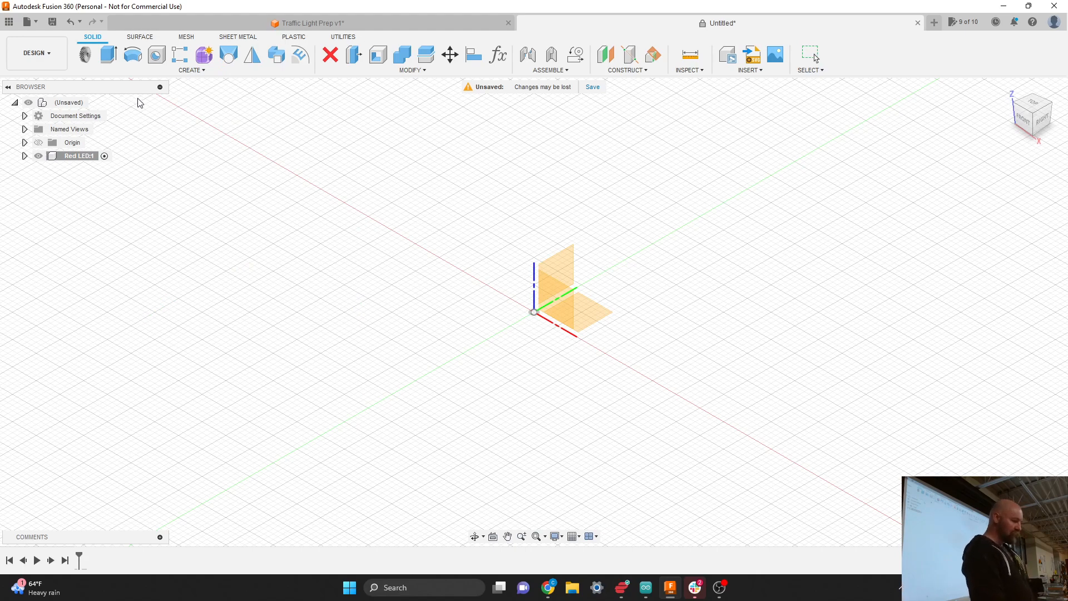
pyautogui.click(557, 271)
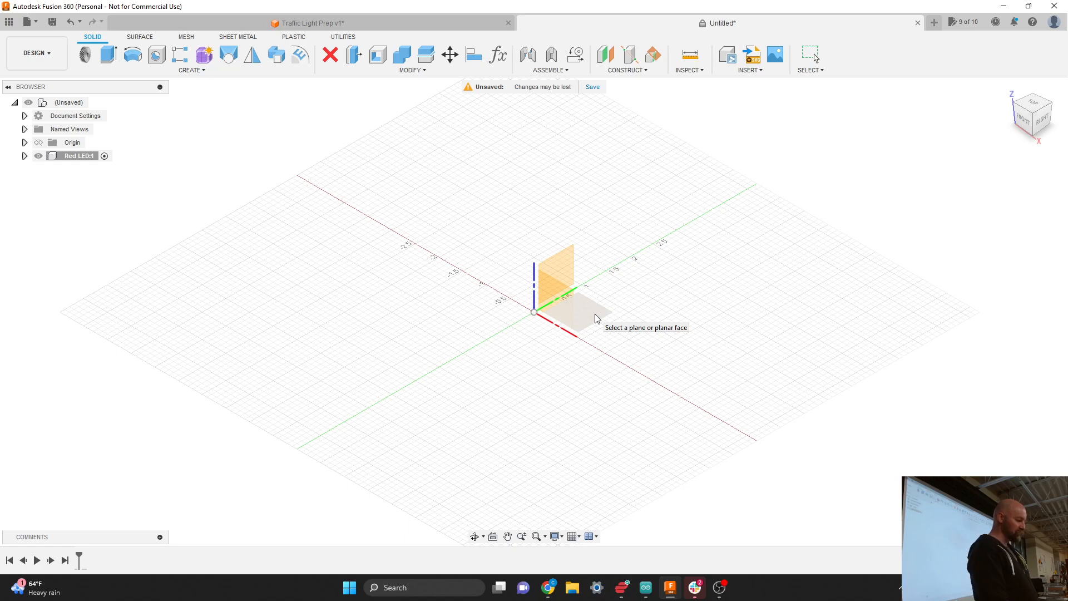
pyautogui.click(596, 318)
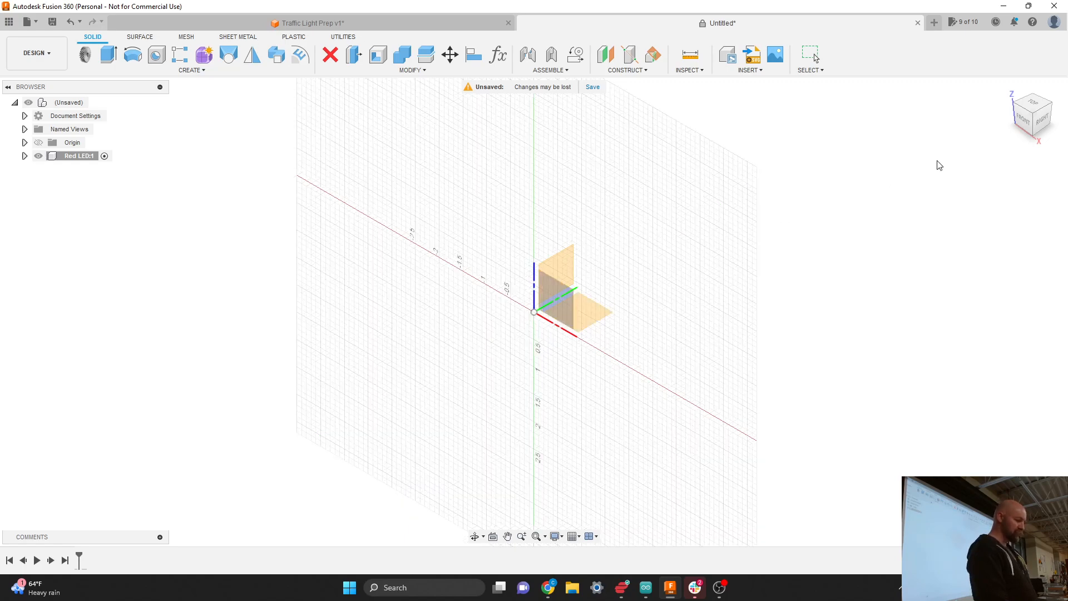
pyautogui.click(1032, 108)
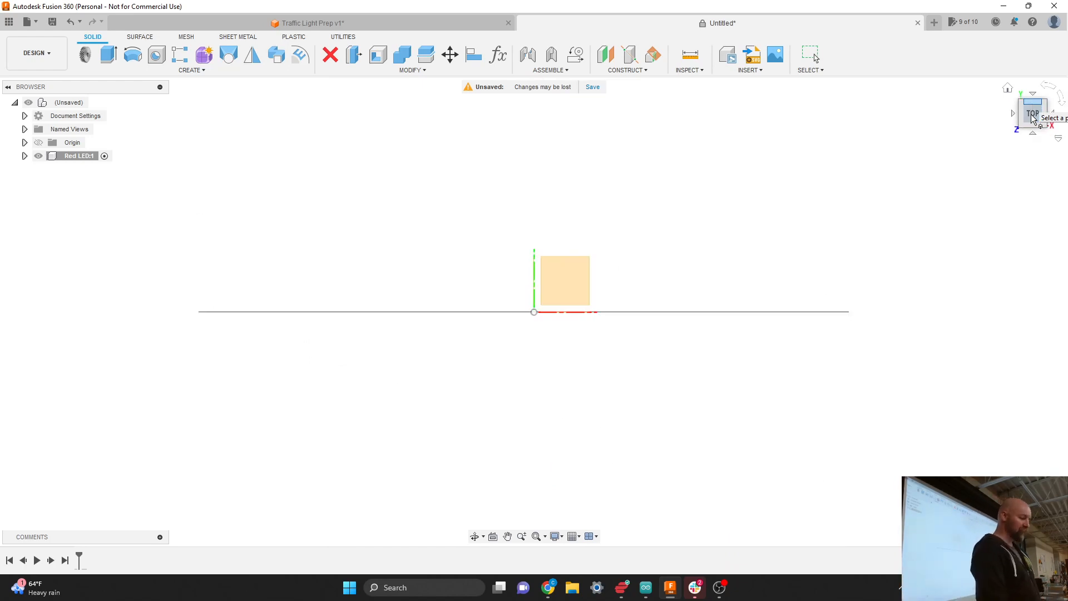
pyautogui.click(1032, 108)
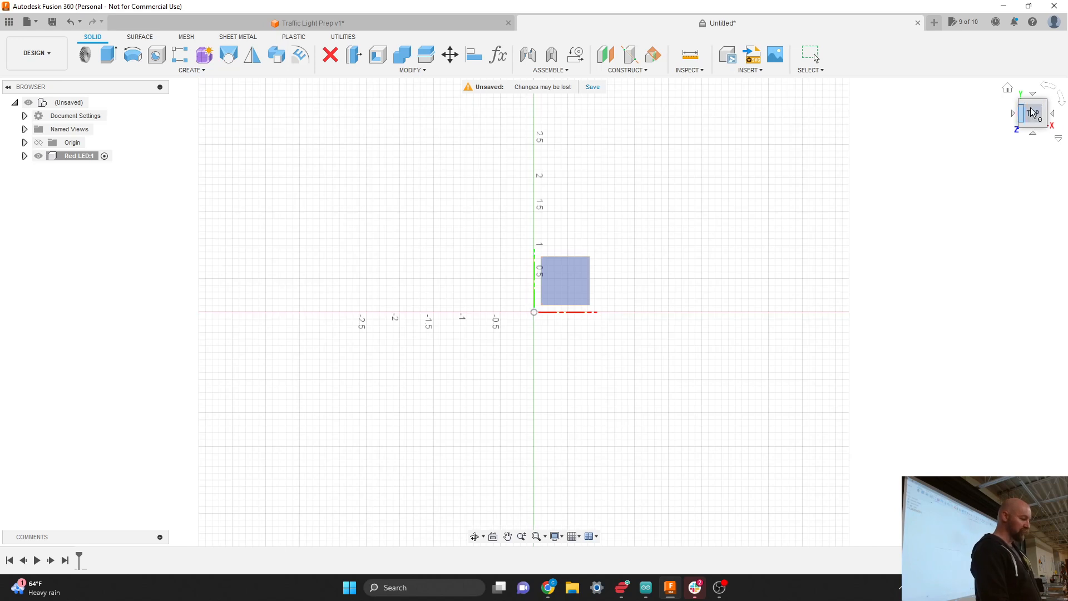
pyautogui.click(570, 285)
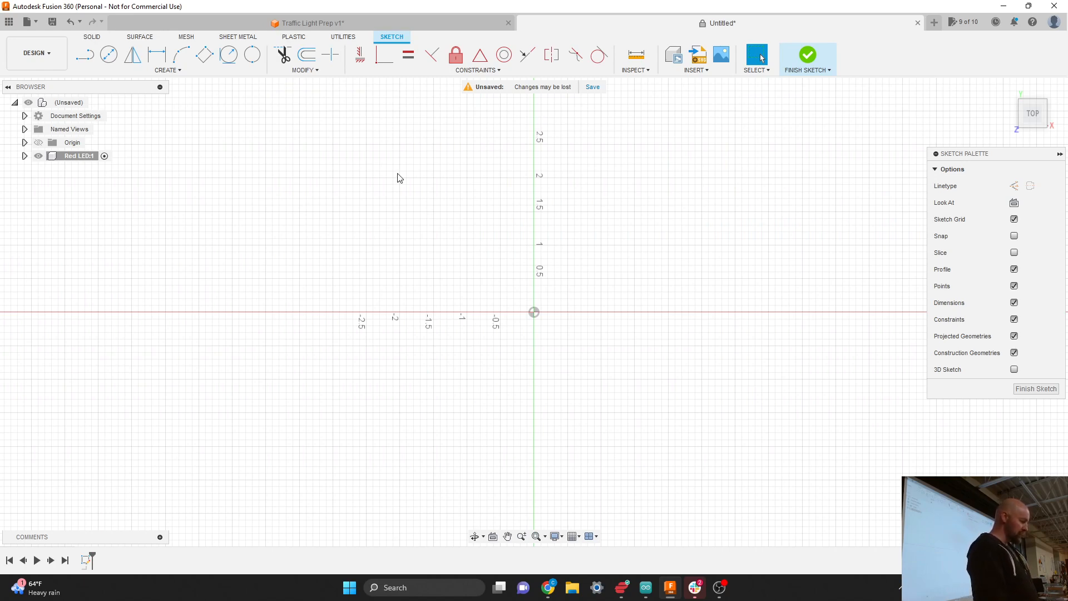
# Switch to Chrome to check the 5 mm LED dimension drawing in the led dimensions search, and return to the Fusion 360 sketch.
pyautogui.click(179, 72)
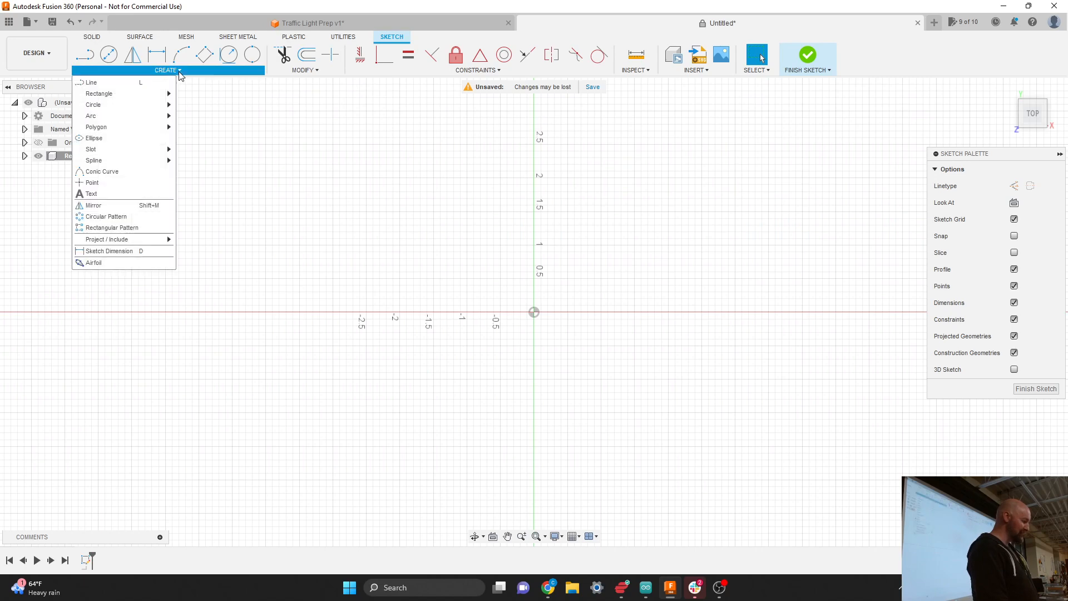
pyautogui.click(144, 84)
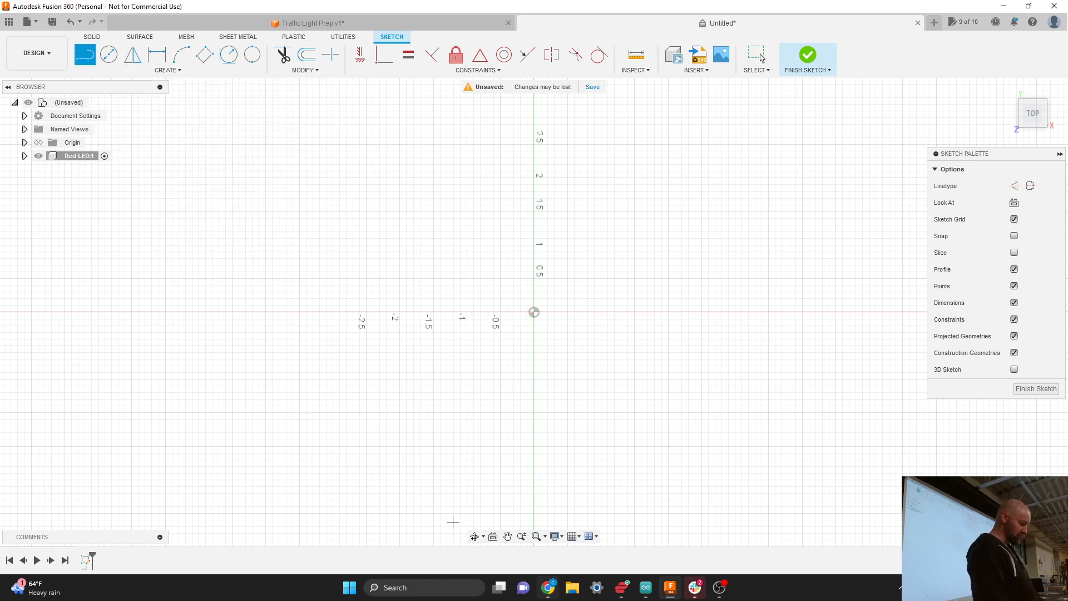
pyautogui.click(546, 526)
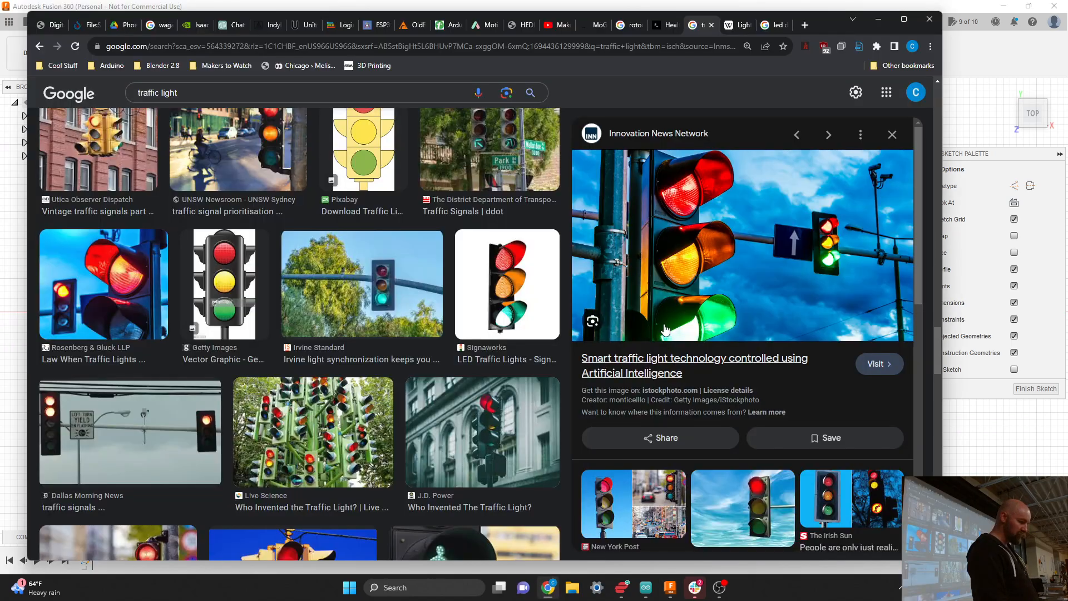
pyautogui.click(776, 25)
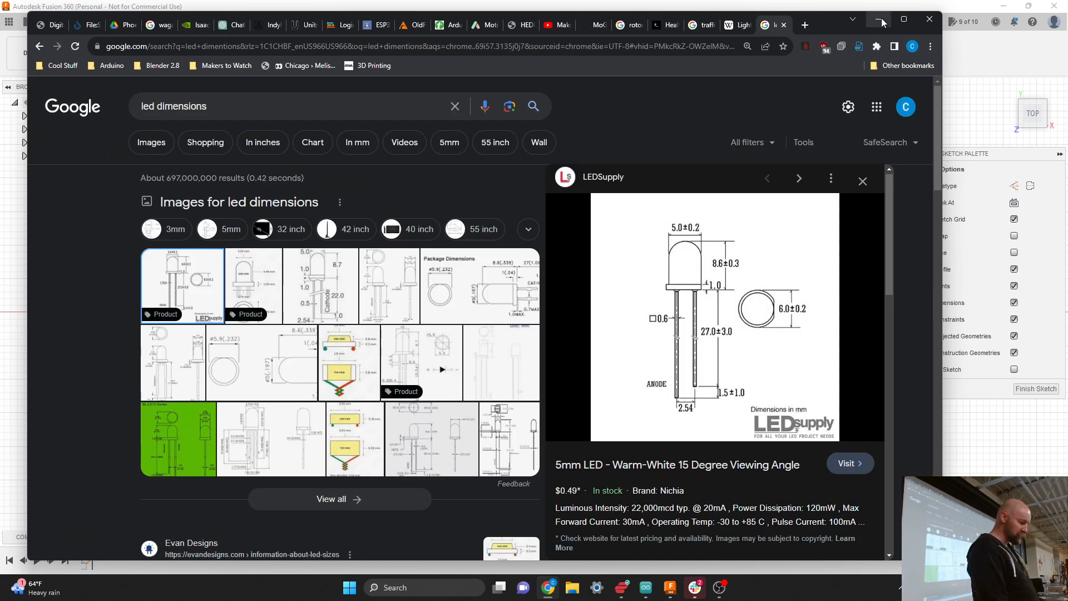
pyautogui.click(878, 19)
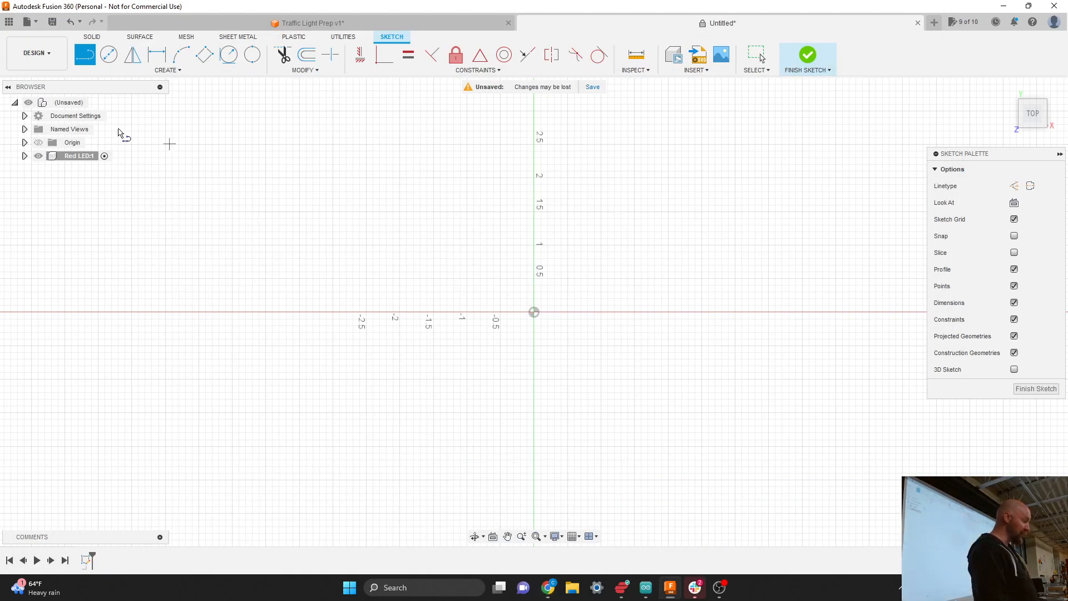
# Change the document's active units to Millimeter without making them the default.
pyautogui.click(25, 116)
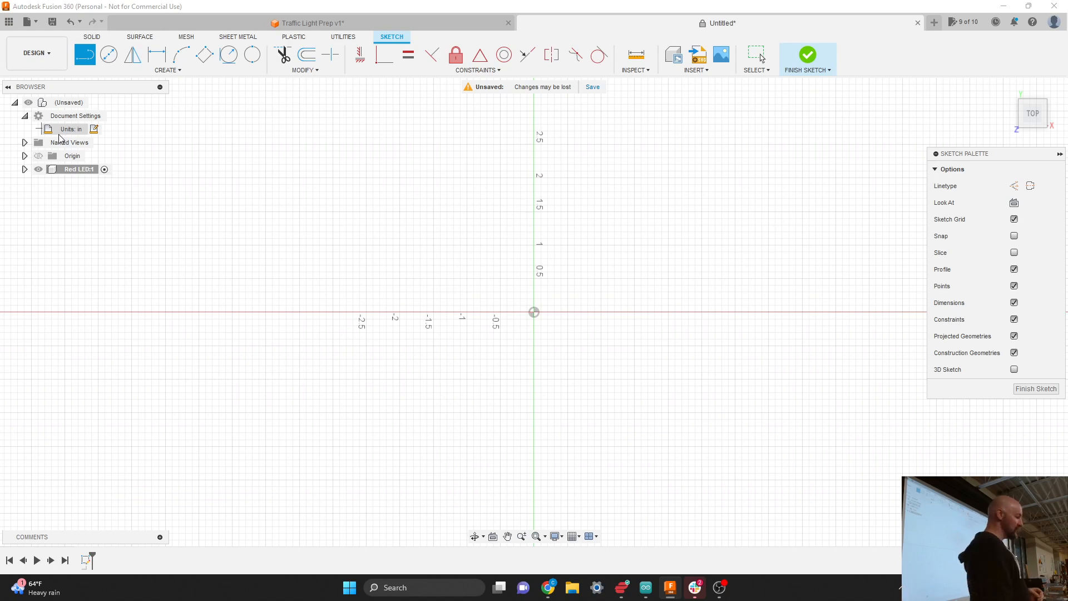
pyautogui.click(95, 129)
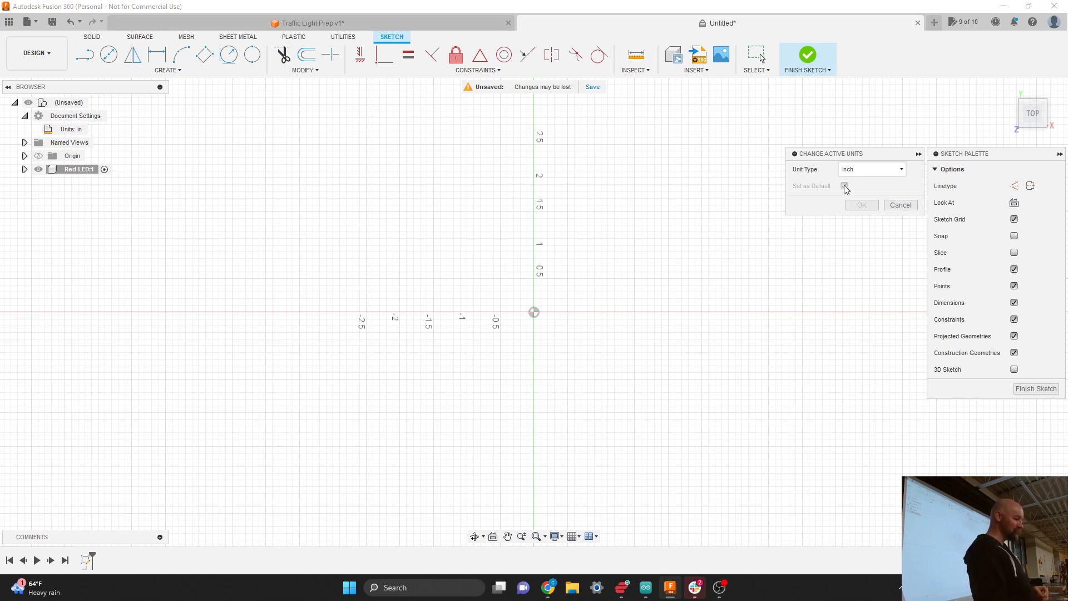
pyautogui.moveTo(833, 159); pyautogui.dragTo(755, 158)
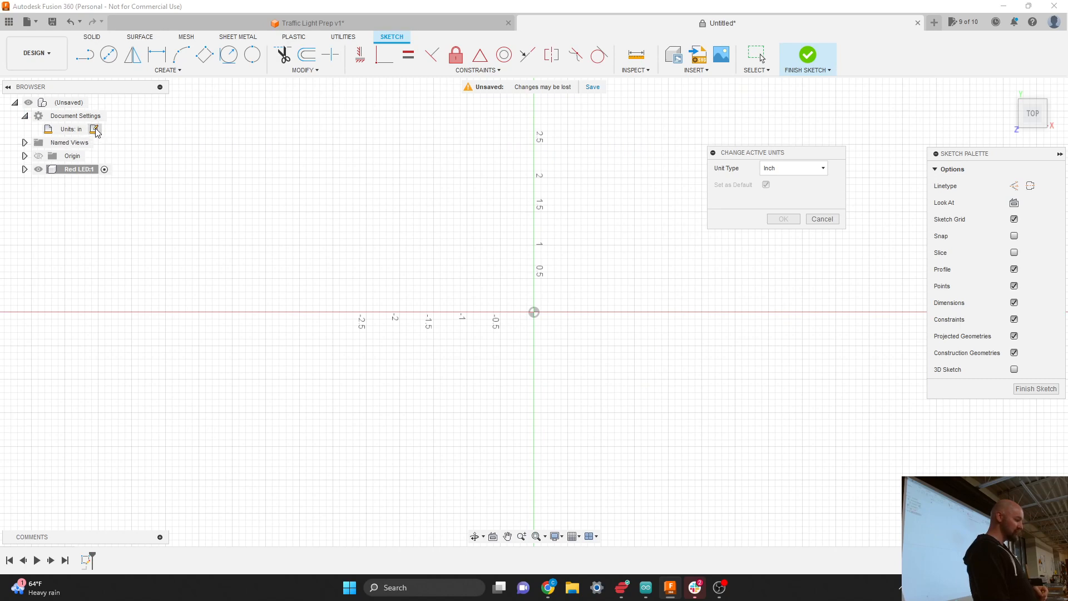
pyautogui.click(786, 169)
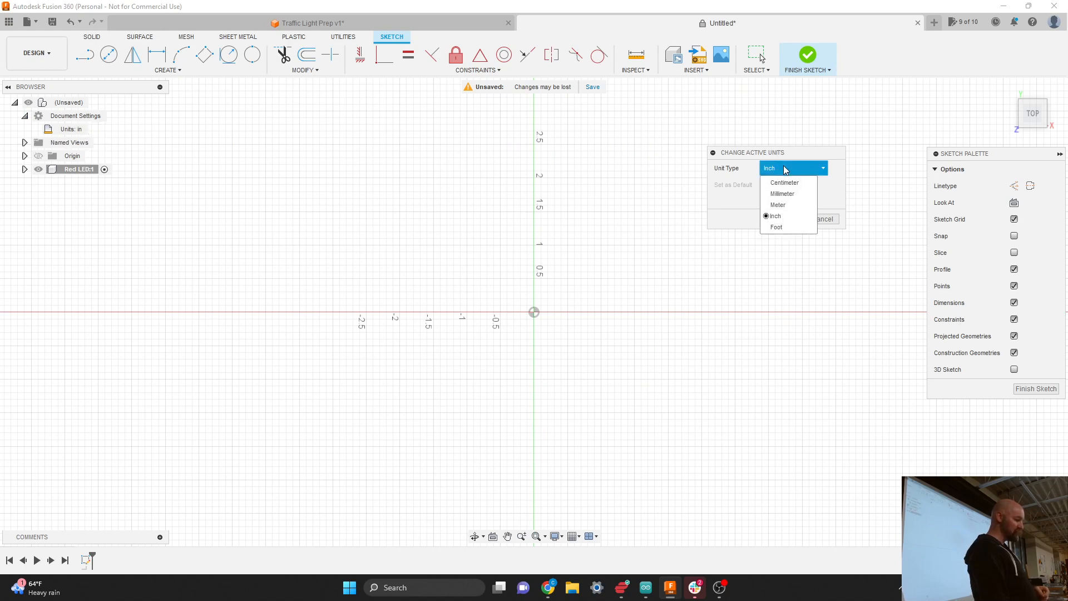
pyautogui.click(788, 196)
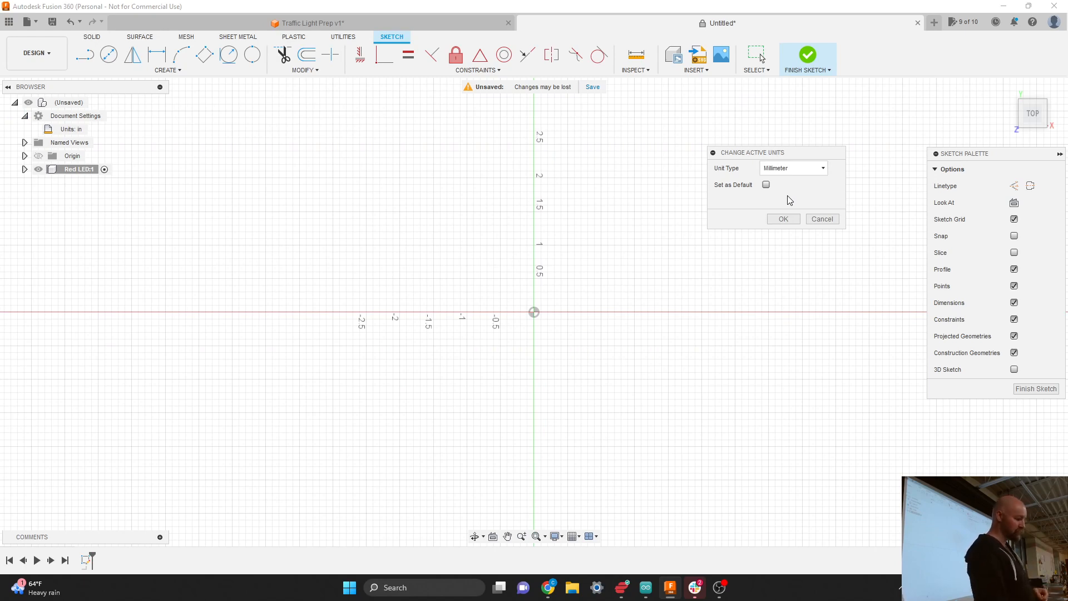
pyautogui.click(785, 220)
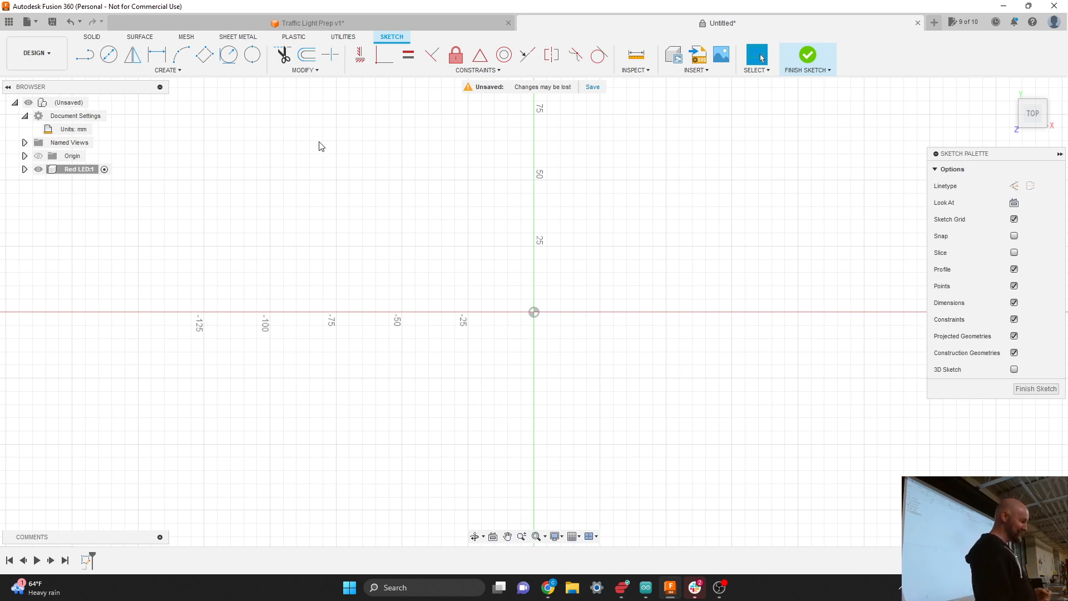
# Draw a vertical line 8.6 mm long upward from the sketch origin.
pyautogui.click(158, 75)
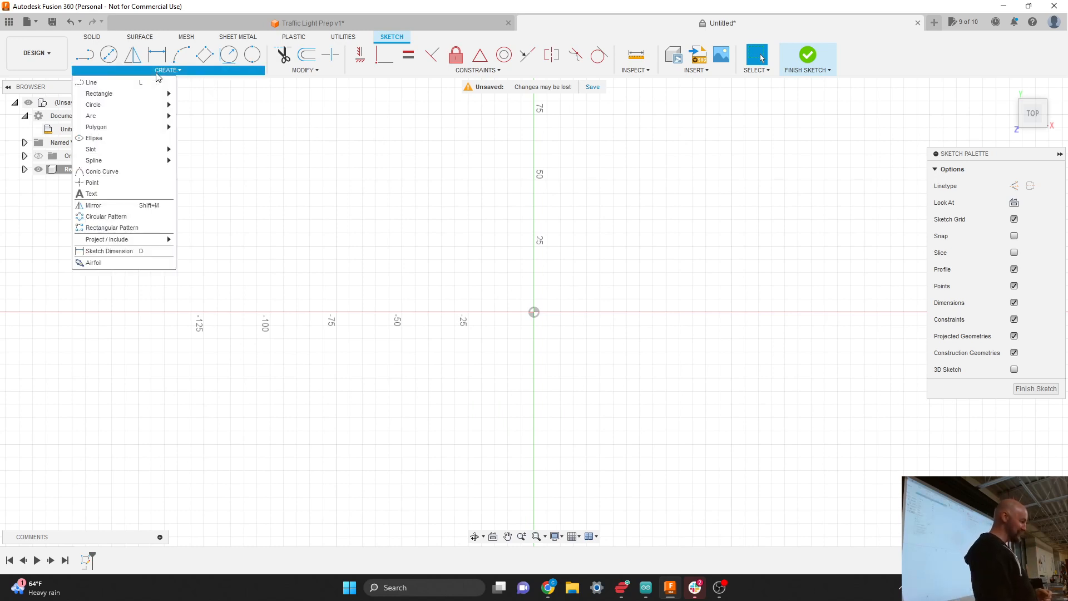
pyautogui.click(121, 83)
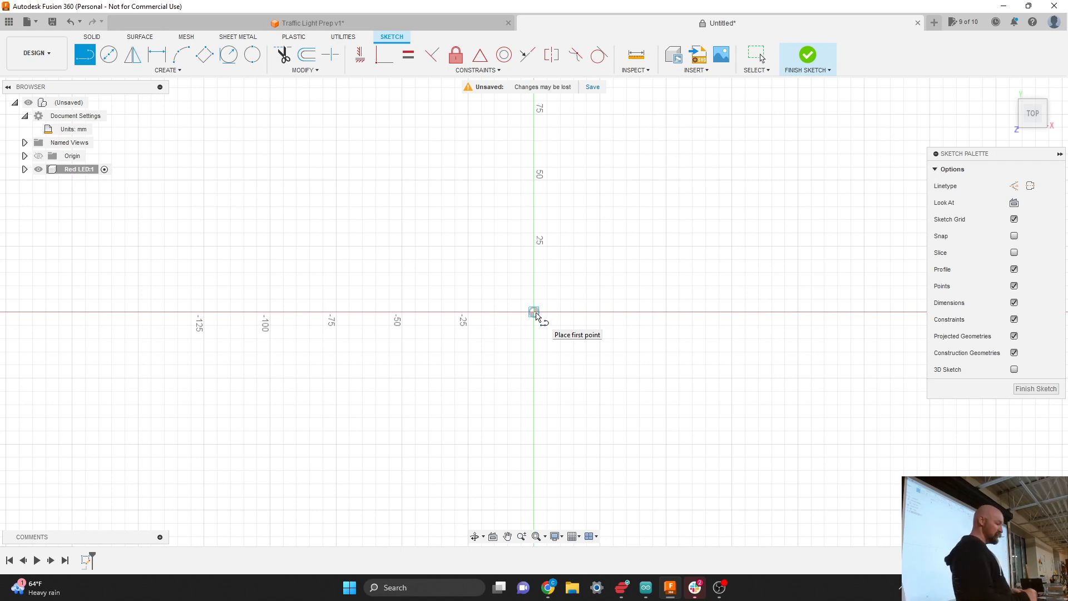
pyautogui.click(536, 315)
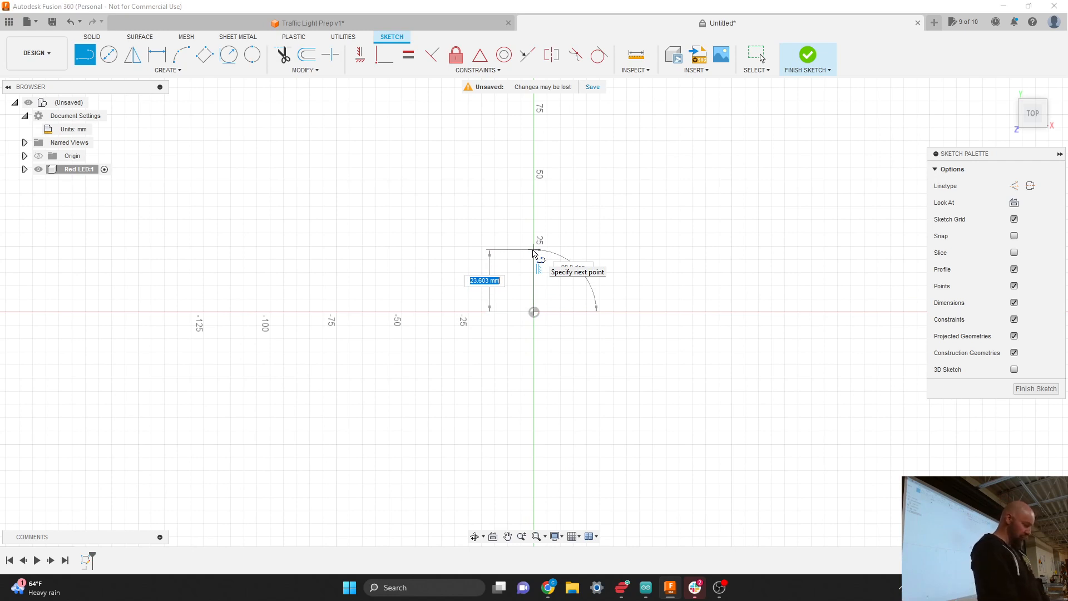
pyautogui.write('8.6')
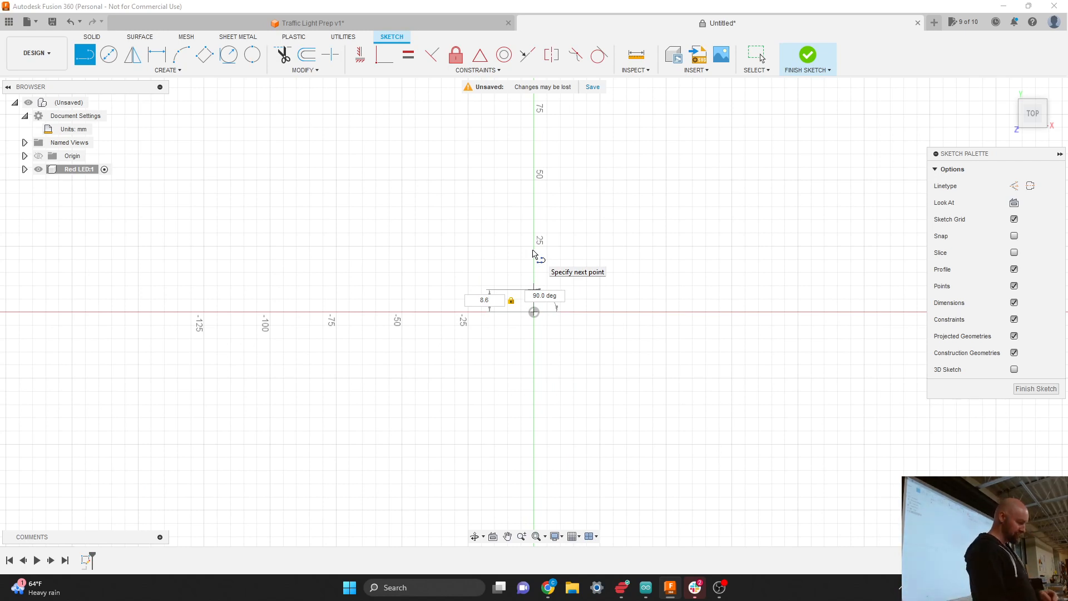
pyautogui.press('Return')
pyautogui.press('Escape')
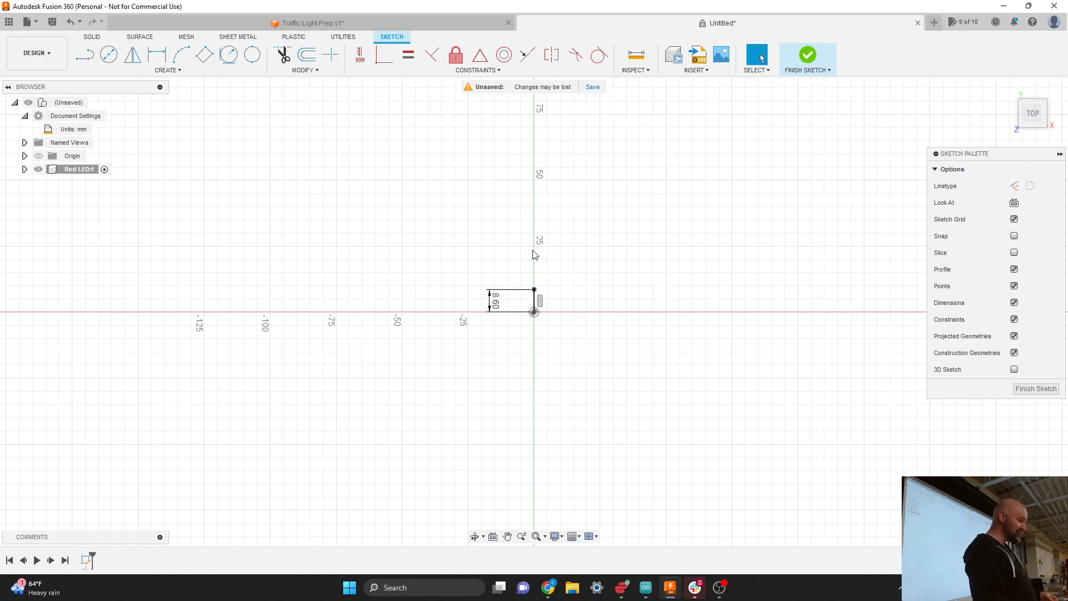
pyautogui.click(536, 306)
pyautogui.scroll(5, 537, 307)
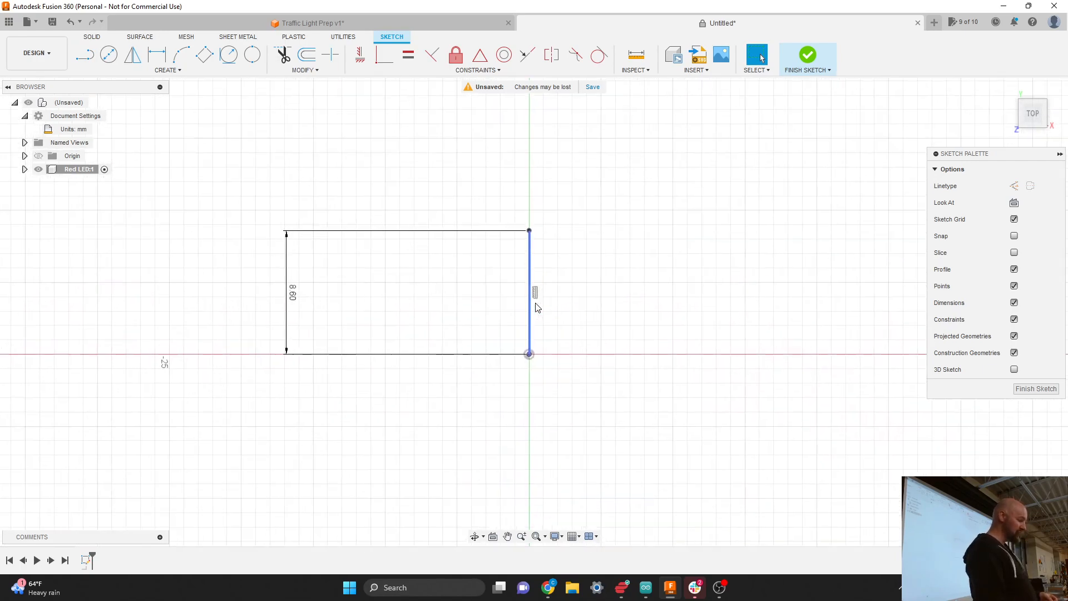
# Draw a 5 mm diameter two-point circle from the sketch origin upward along the vertical line.
pyautogui.scroll(1, 536, 305)
pyautogui.scroll(-5, 552, 445)
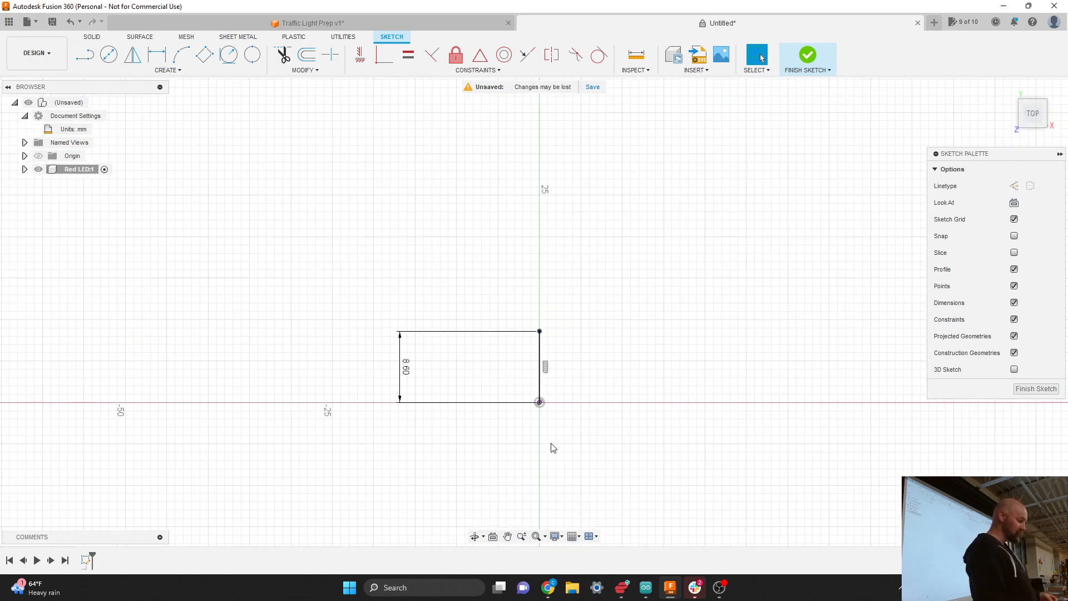
pyautogui.scroll(1, 555, 303)
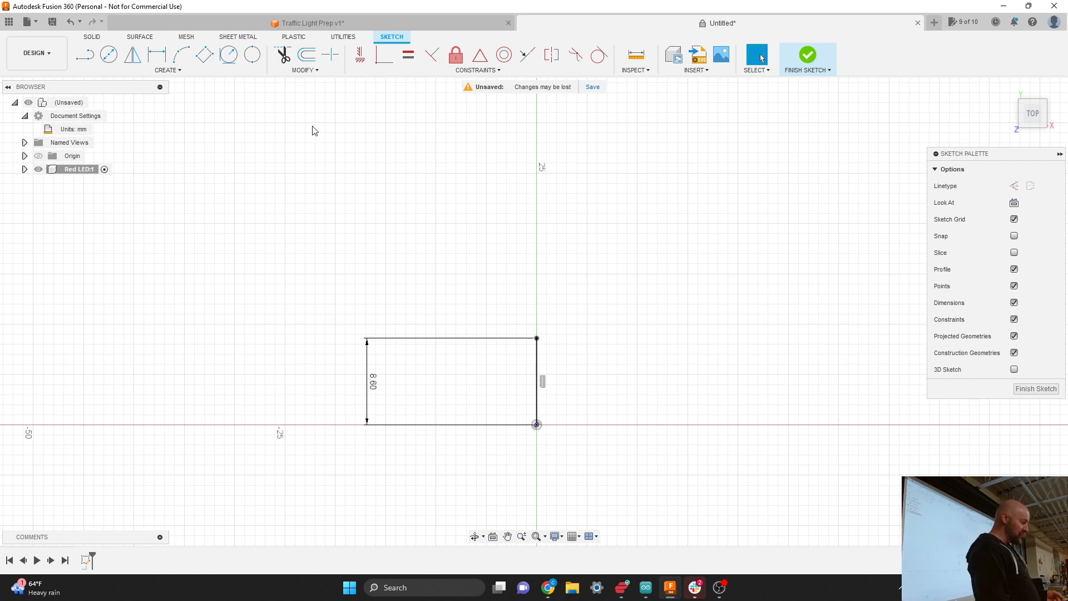
pyautogui.click(176, 74)
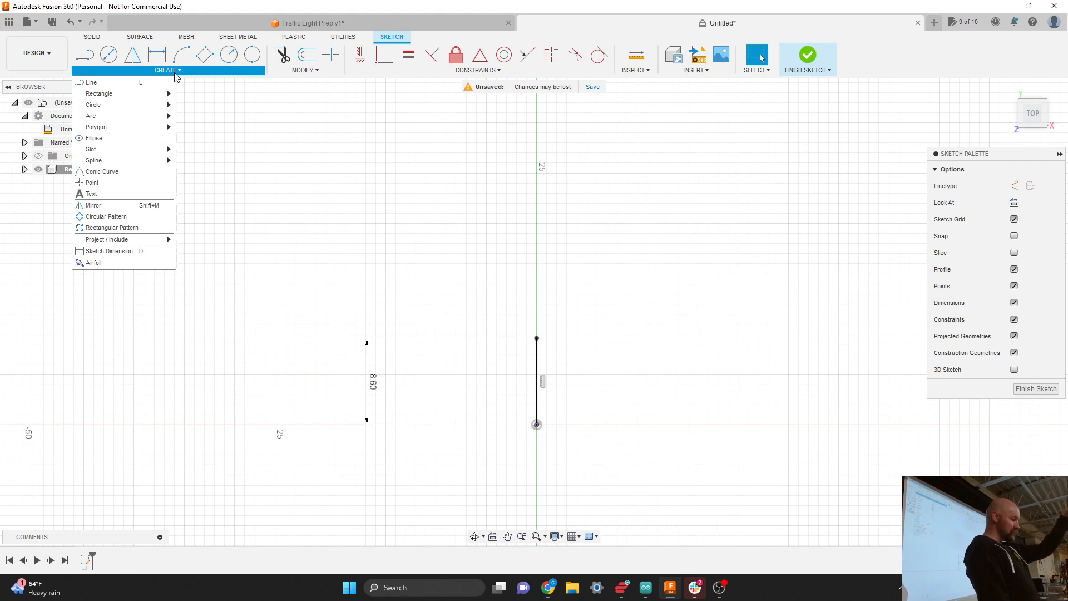
pyautogui.moveTo(139, 105)
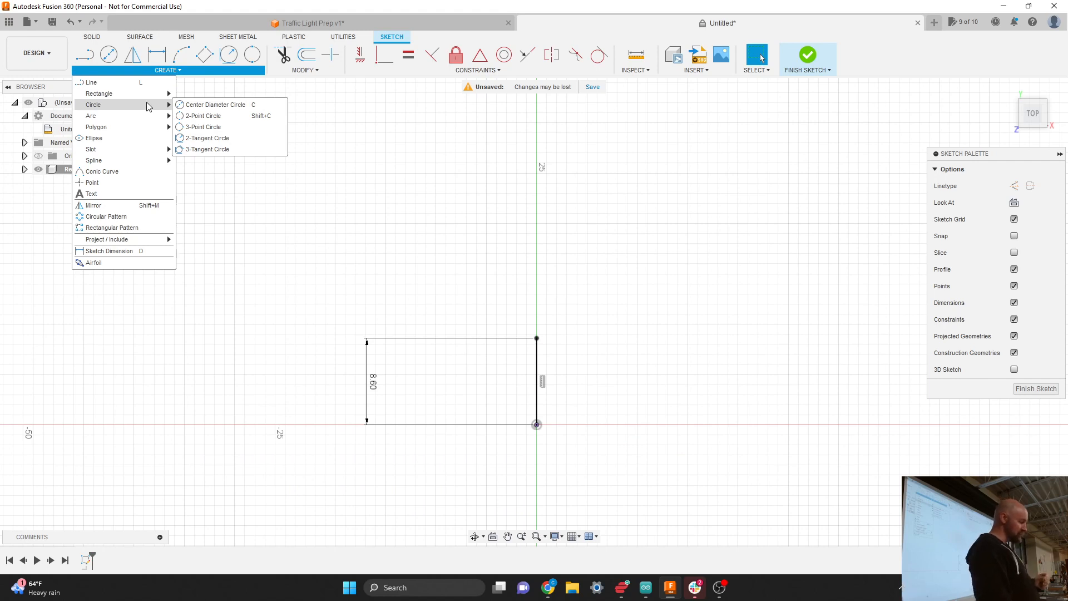
pyautogui.click(206, 118)
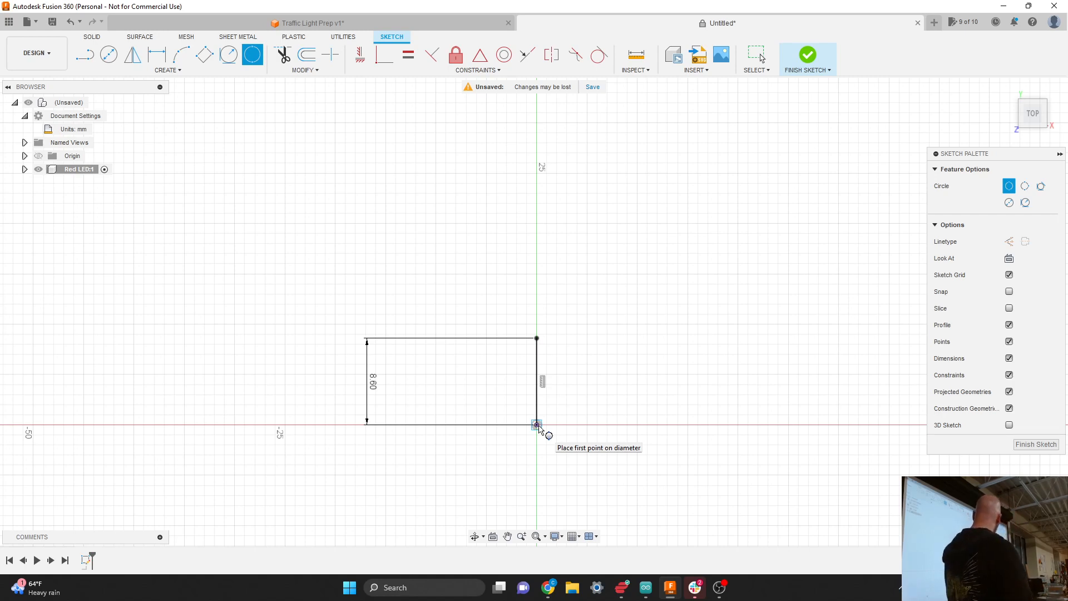
pyautogui.click(537, 426)
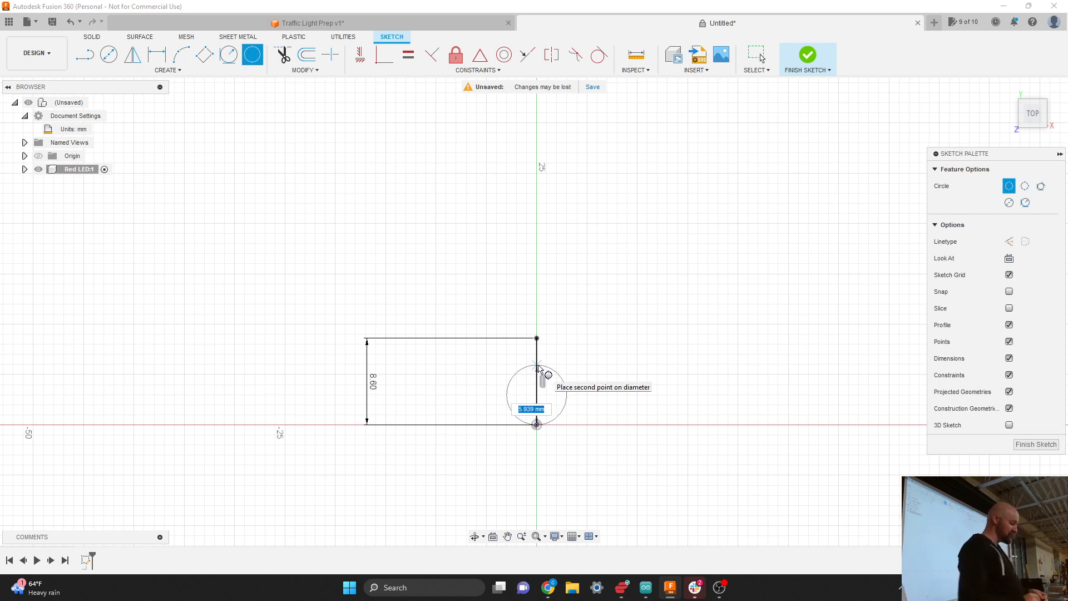
pyautogui.write('m')
pyautogui.press('Tab')
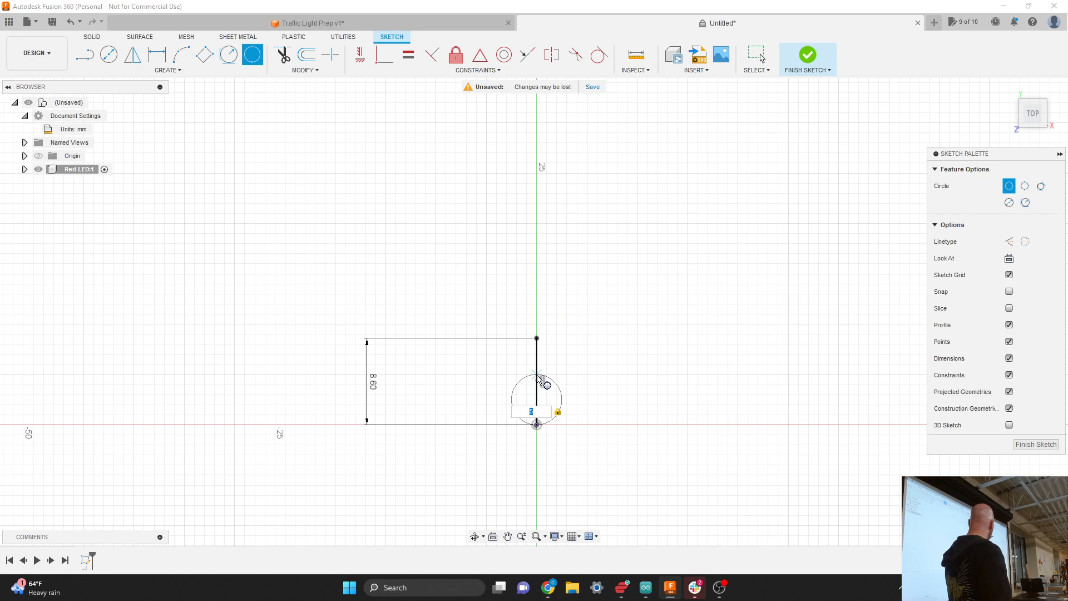
pyautogui.press('Return')
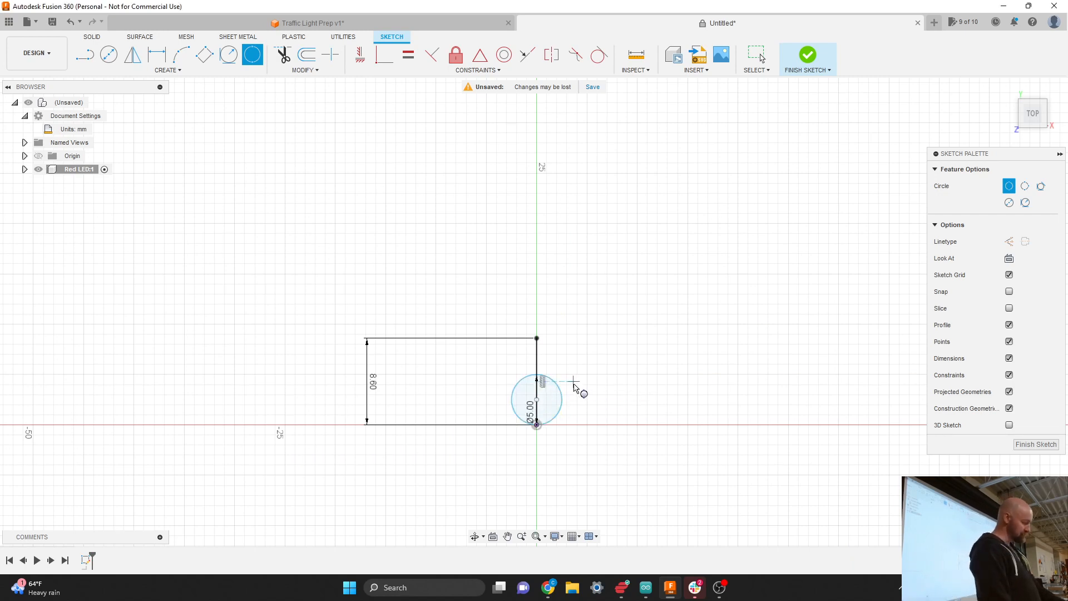
pyautogui.press('Escape')
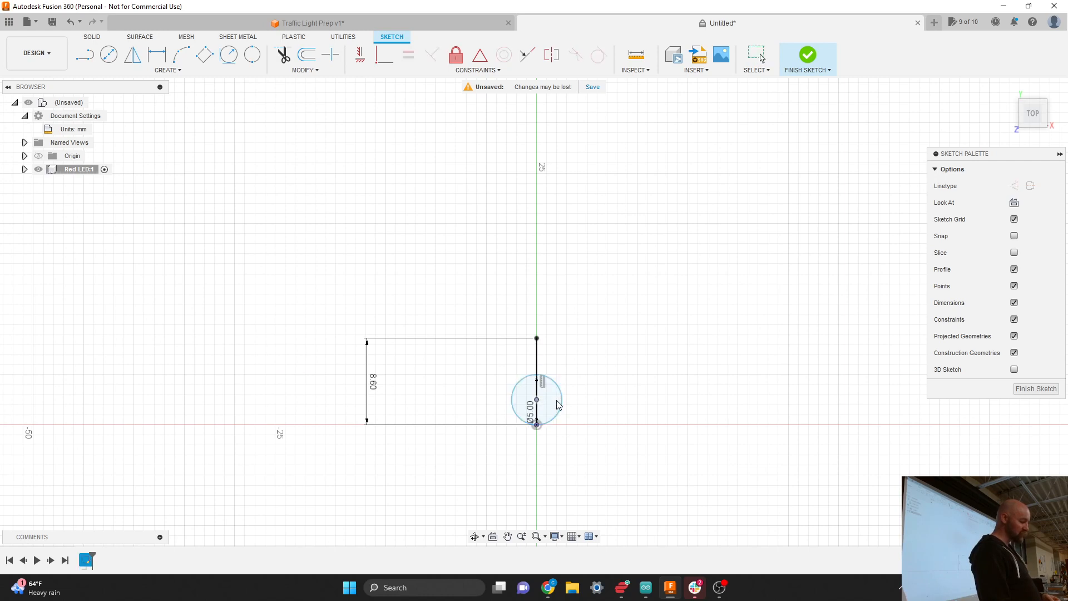
# Try repositioning the circle, place its diameter dimension outside the outline, and delete the circle.
pyautogui.click(562, 399)
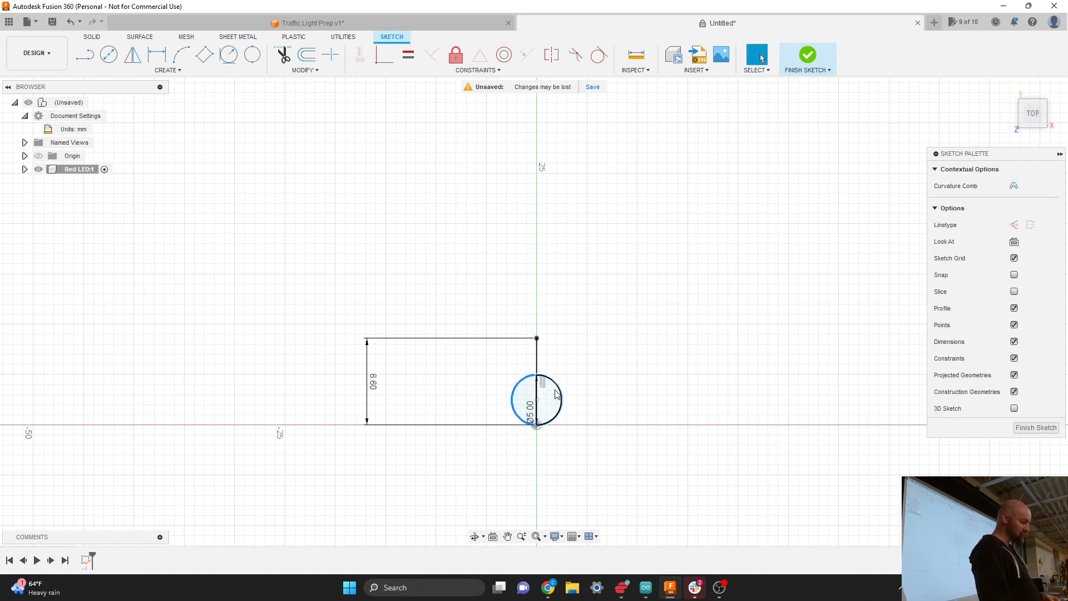
pyautogui.click(591, 404)
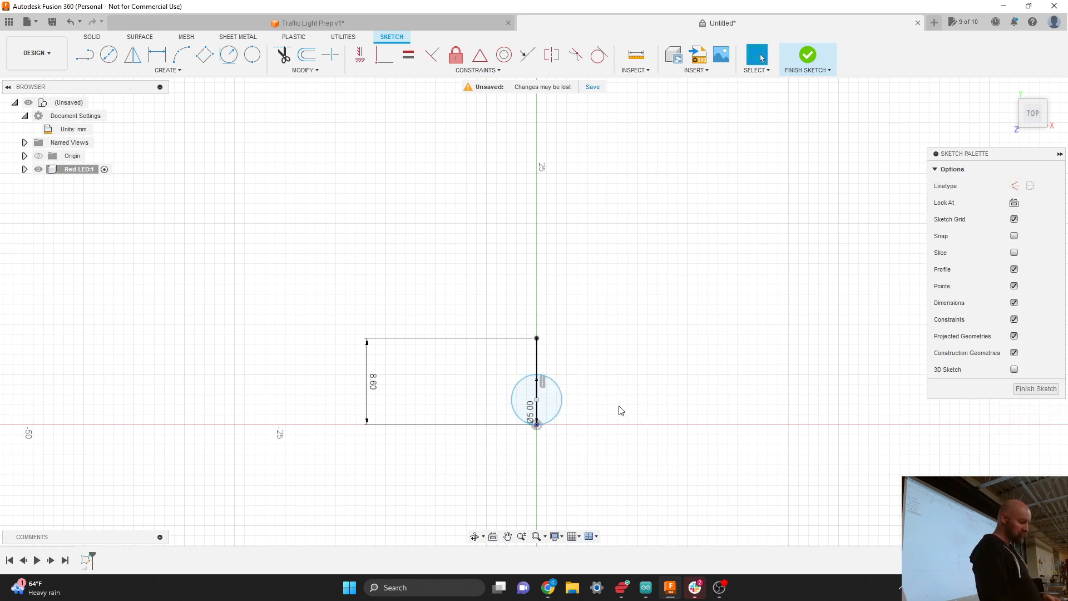
pyautogui.click(536, 400)
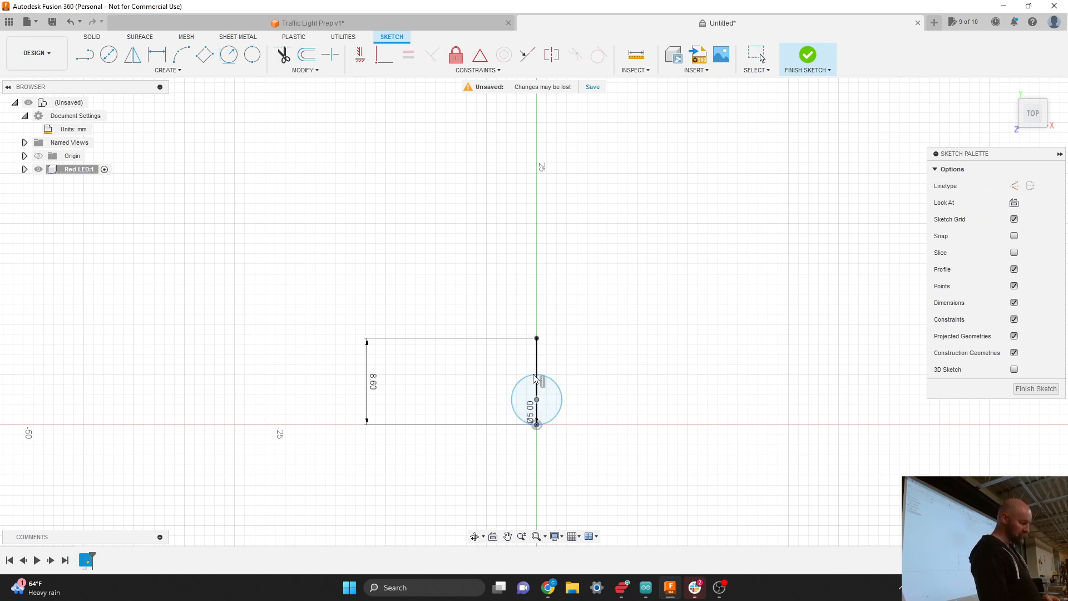
pyautogui.moveTo(549, 397); pyautogui.dragTo(545, 397)
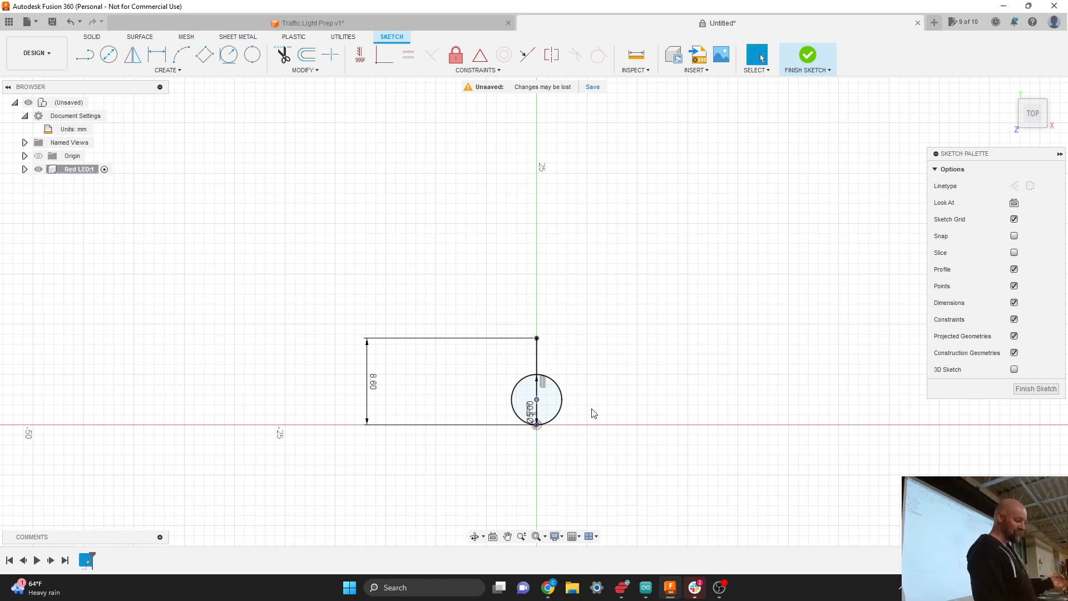
pyautogui.moveTo(530, 408); pyautogui.dragTo(588, 434)
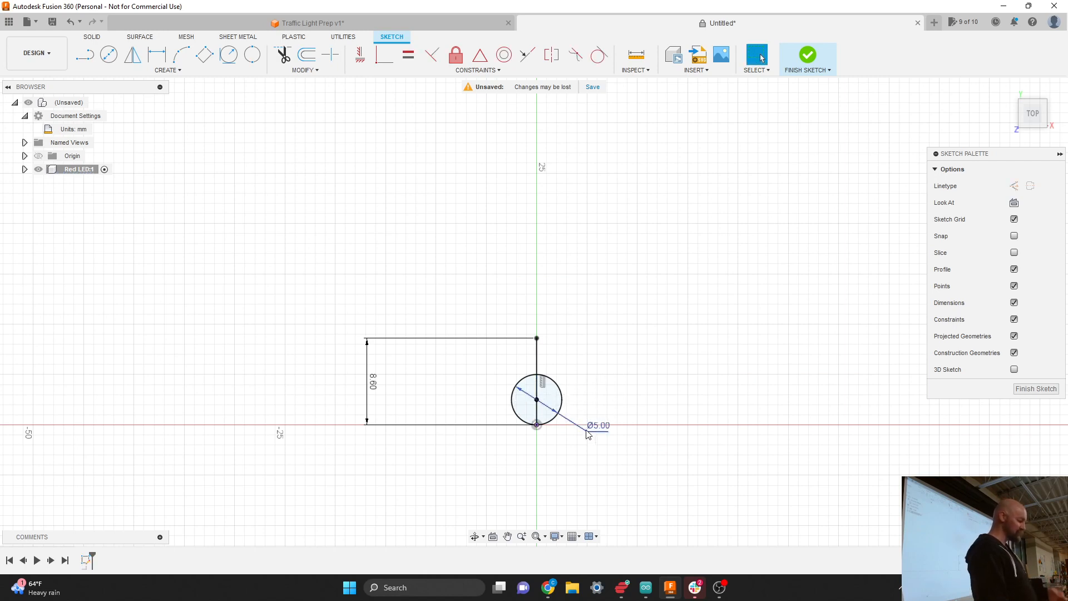
pyautogui.click(560, 398)
pyautogui.press('Delete')
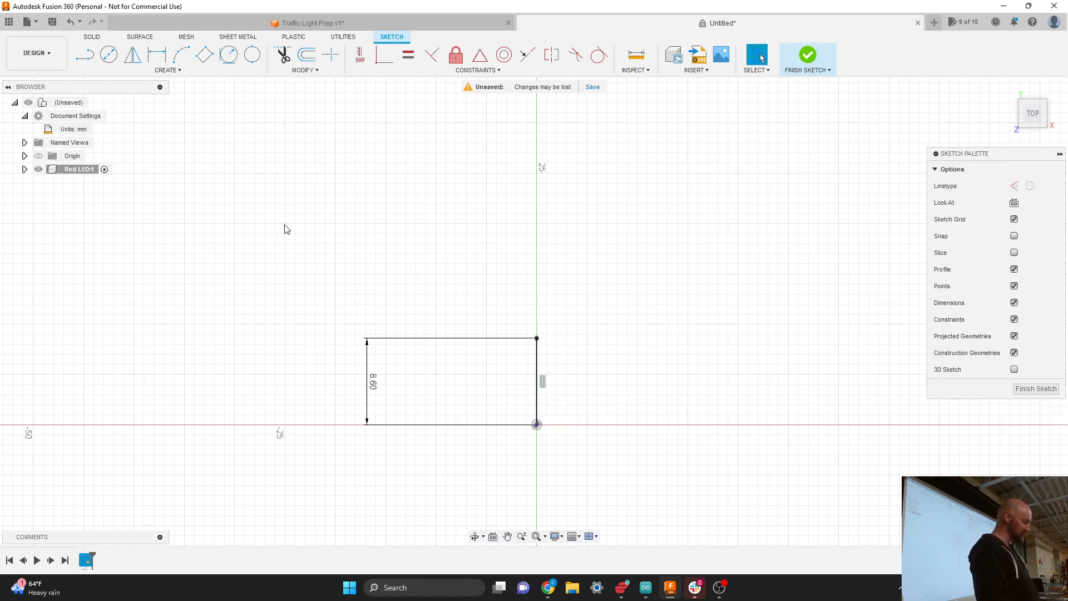
# Redraw the 5 mm two-point circle from the origin, try moving it, and delete it again.
pyautogui.click(163, 70)
pyautogui.click(254, 55)
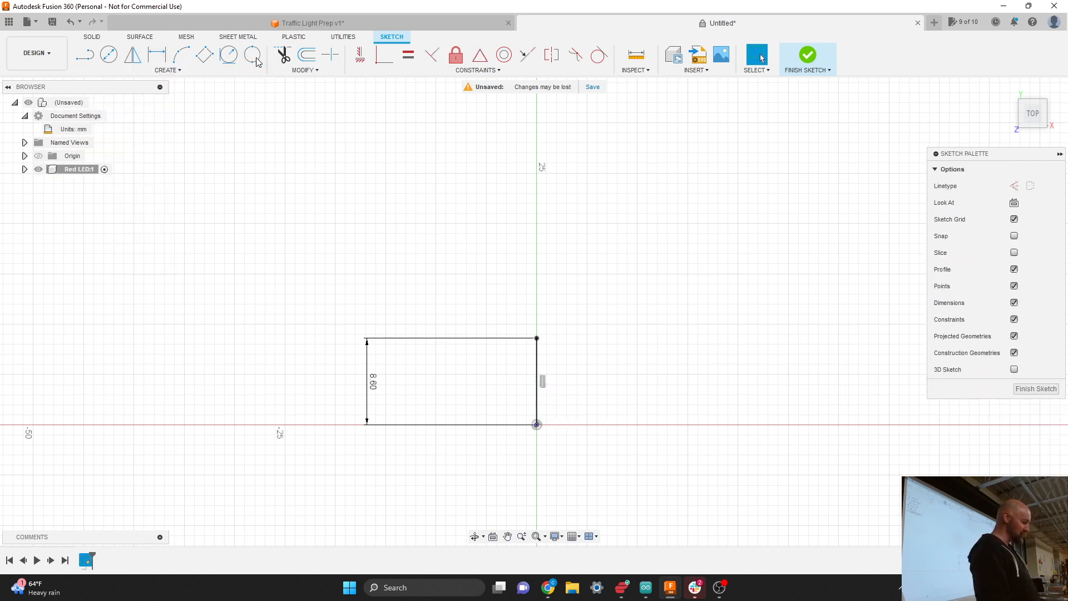
pyautogui.click(536, 424)
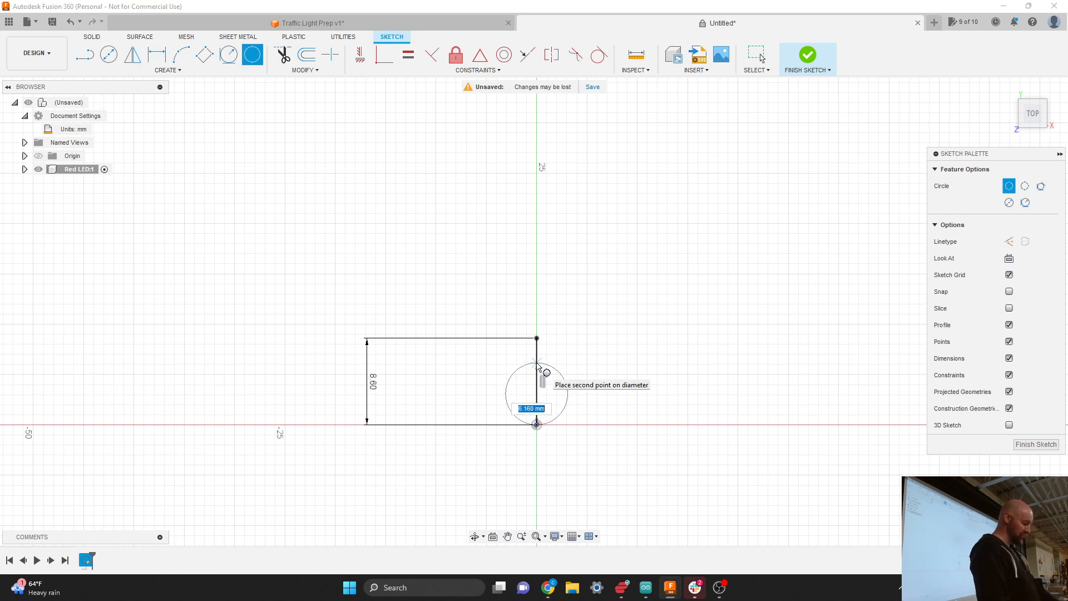
pyautogui.write('5')
pyautogui.press('Return')
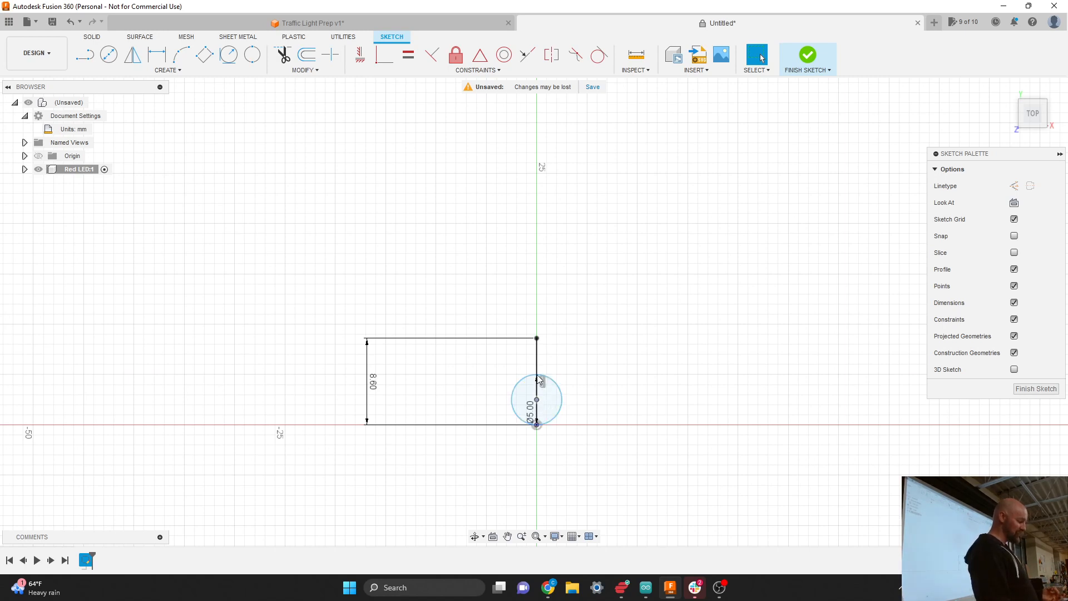
pyautogui.moveTo(538, 376); pyautogui.dragTo(560, 399)
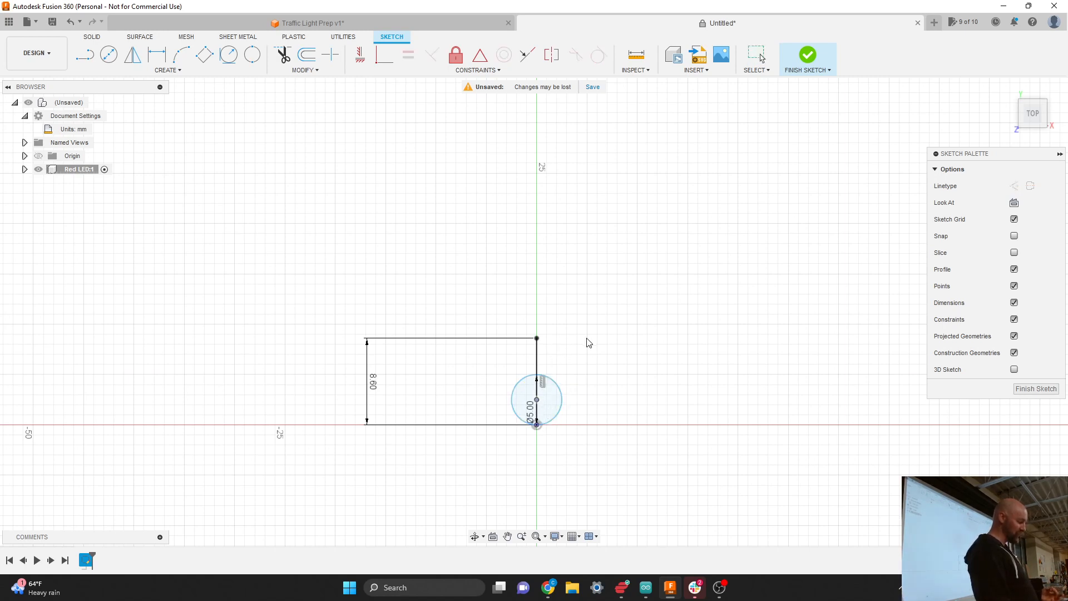
pyautogui.moveTo(586, 338); pyautogui.dragTo(559, 358)
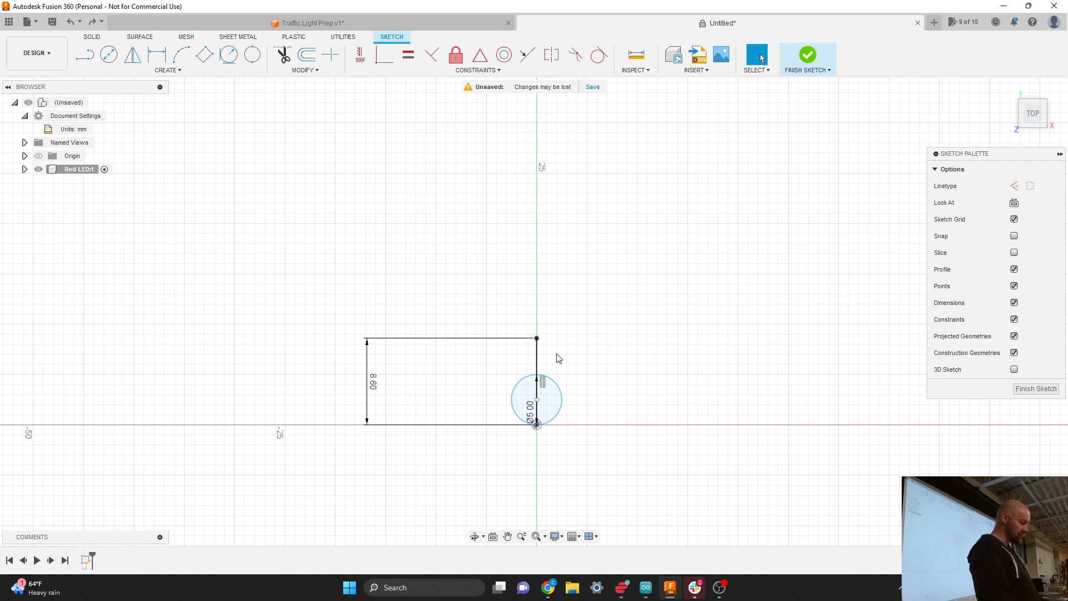
pyautogui.press('Delete')
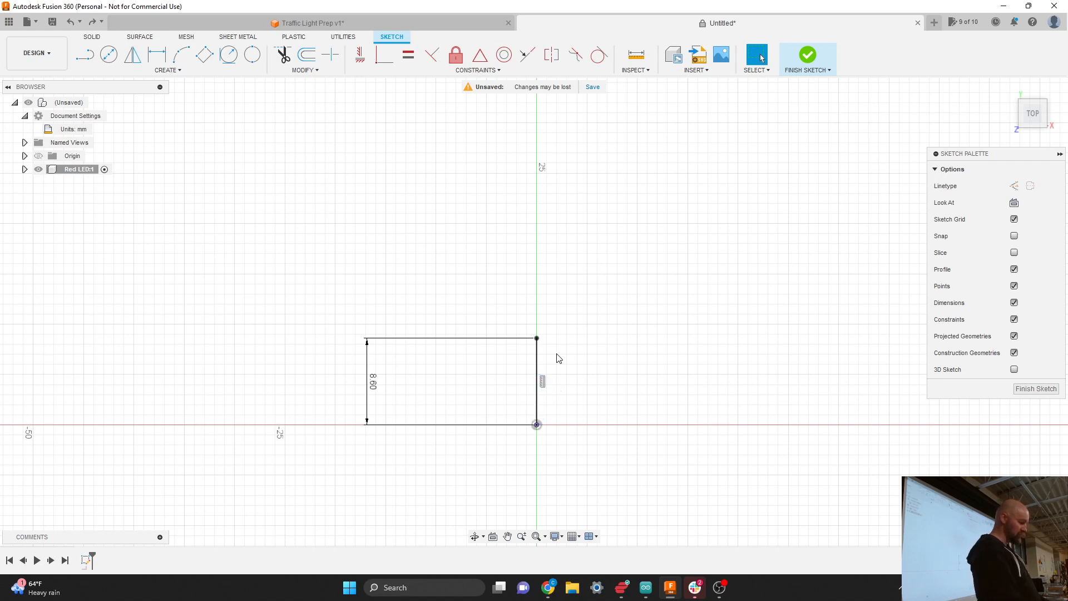
# Draw another 5 mm two-point circle at the origin, test shifting its centre off the line, and undo both.
pyautogui.click(254, 58)
pyautogui.click(536, 425)
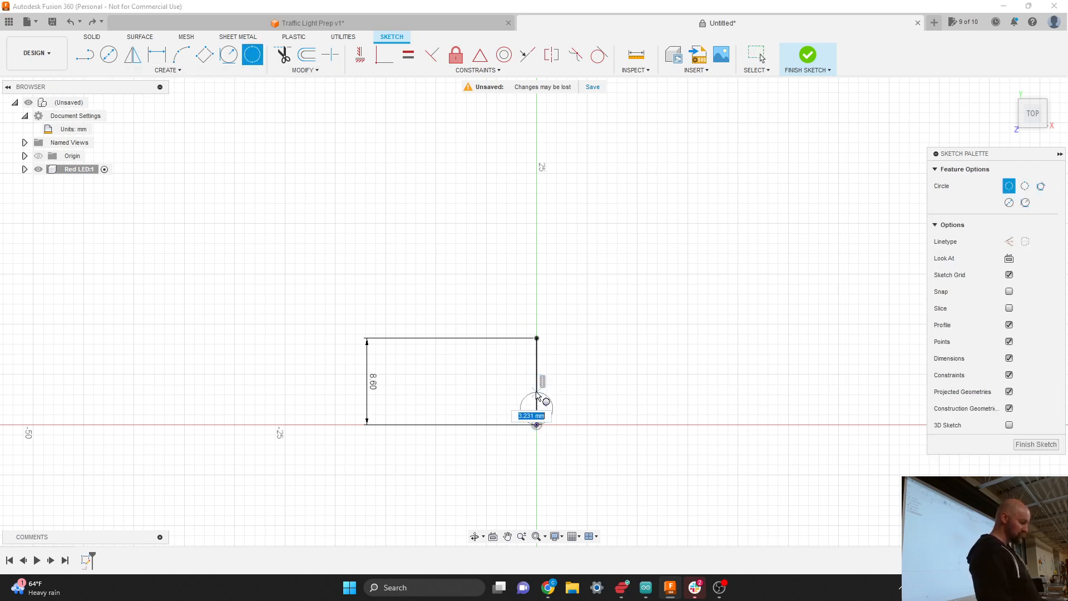
pyautogui.write('5')
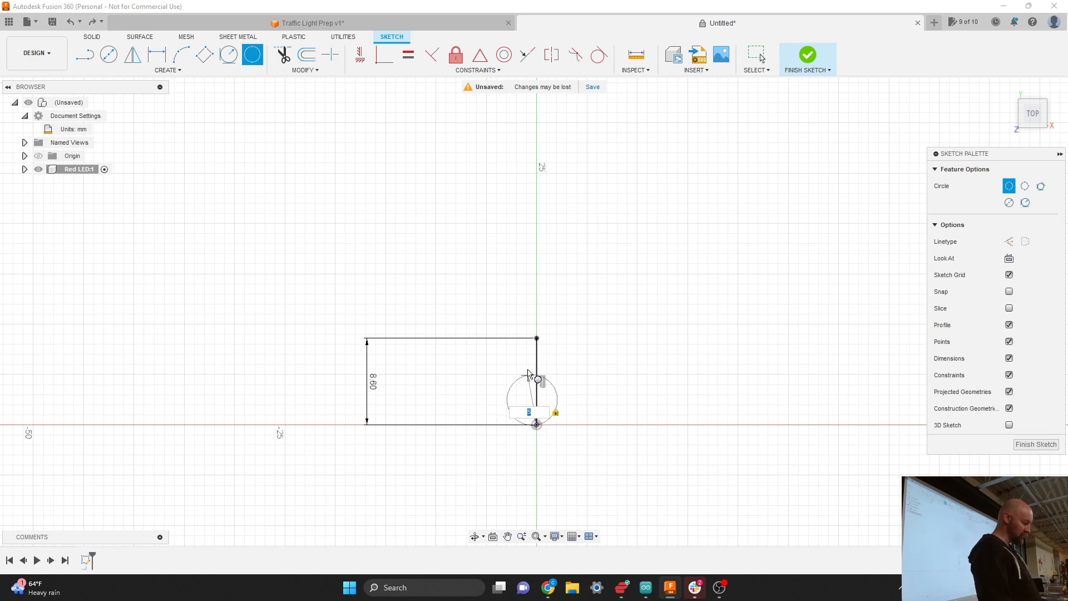
pyautogui.press('Return')
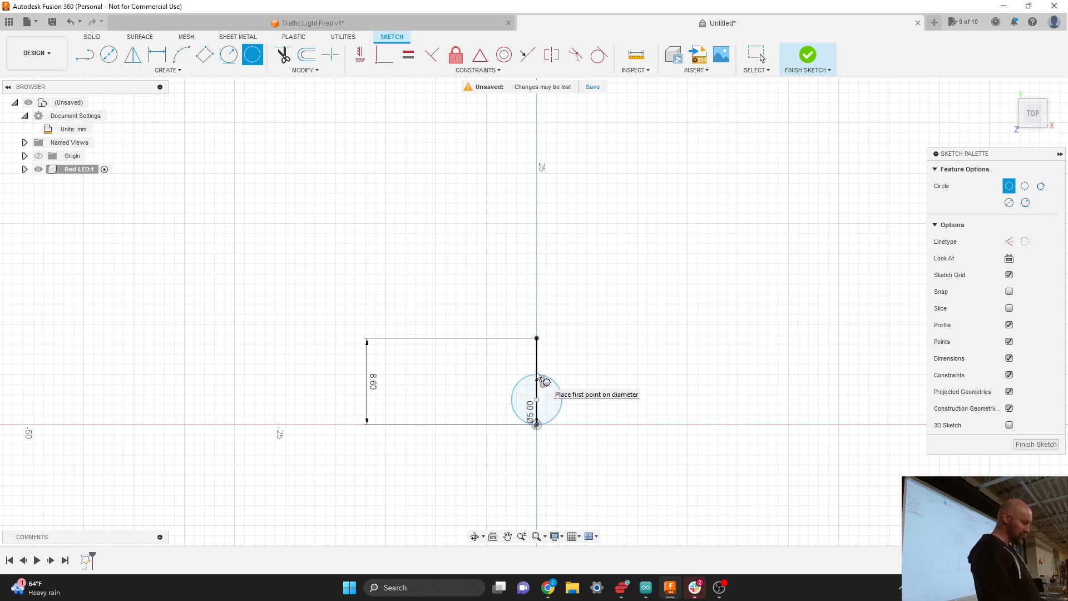
pyautogui.press('Escape')
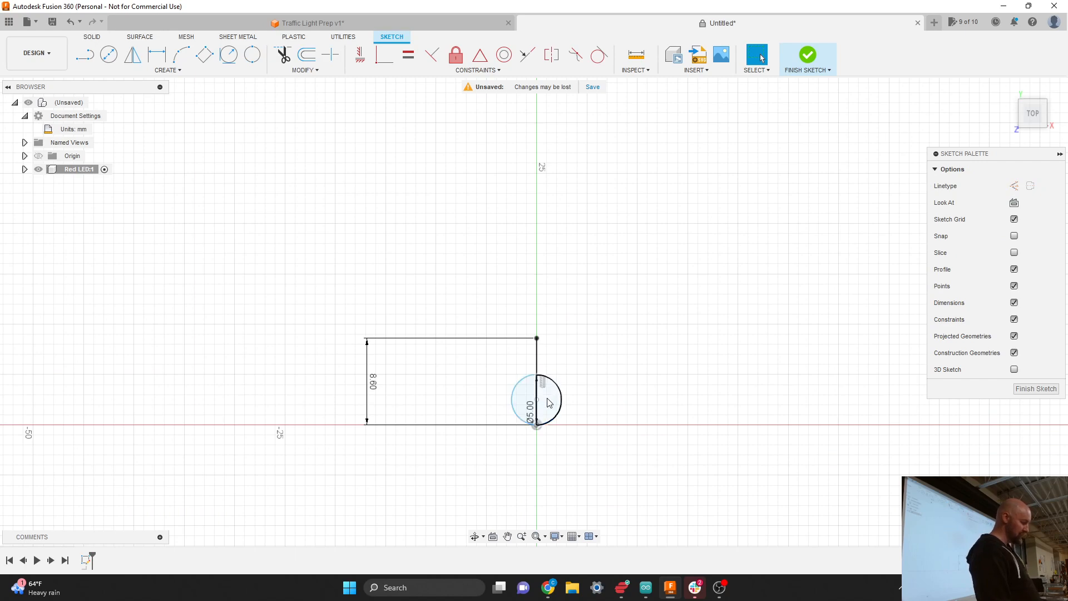
pyautogui.moveTo(537, 401)
pyautogui.mouseDown()
pyautogui.moveTo(531, 407)
pyautogui.moveTo(552, 394)
pyautogui.mouseUp()
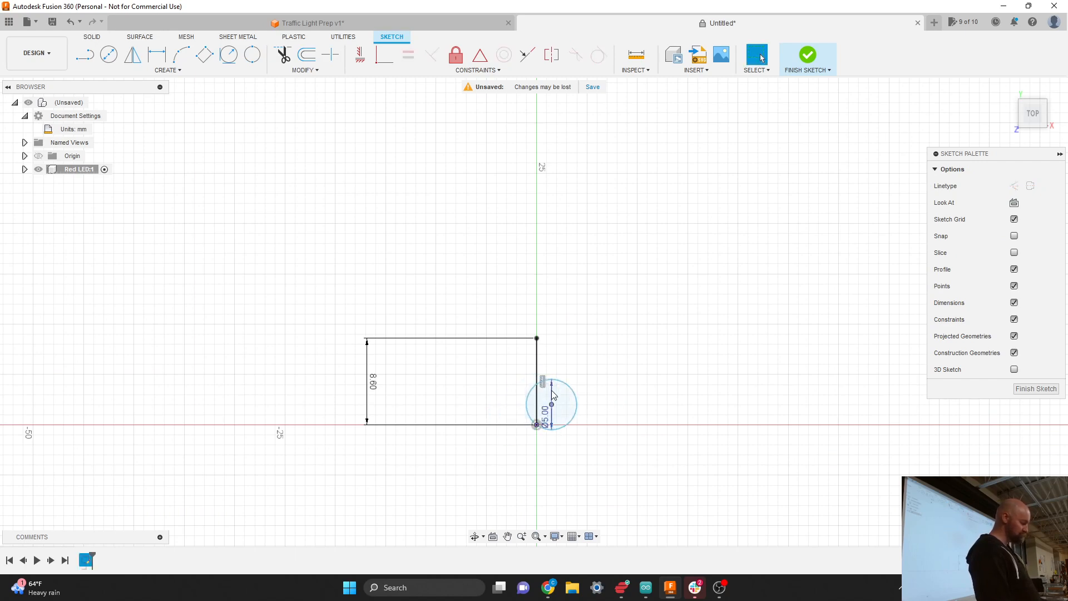
pyautogui.hotkey('ctrl', 'z')
pyautogui.scroll(5, 553, 394)
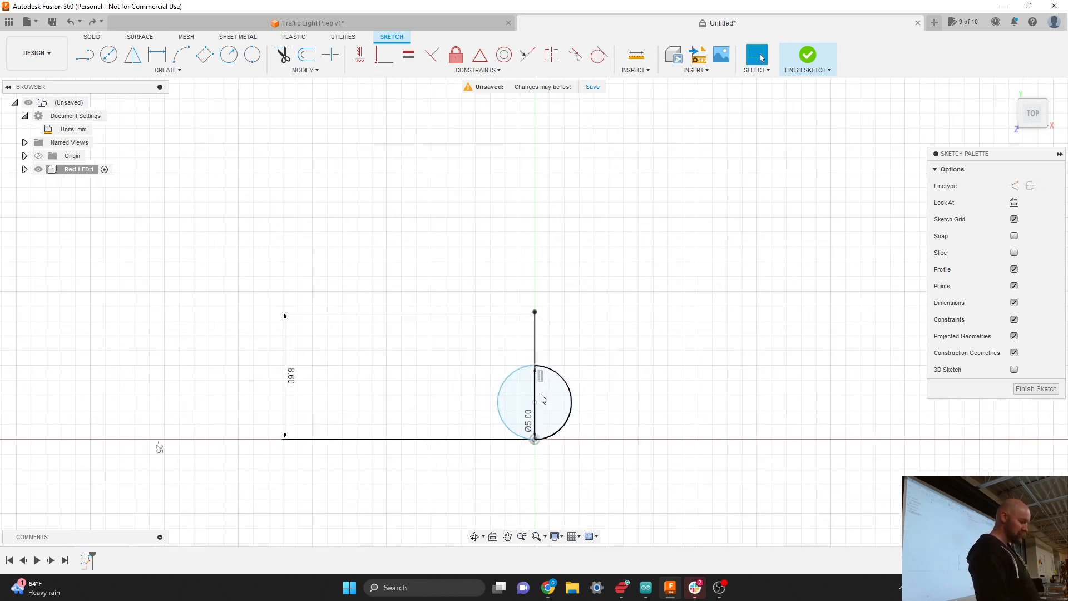
pyautogui.hotkey('ctrl', 'z')
pyautogui.scroll(-3, 541, 398)
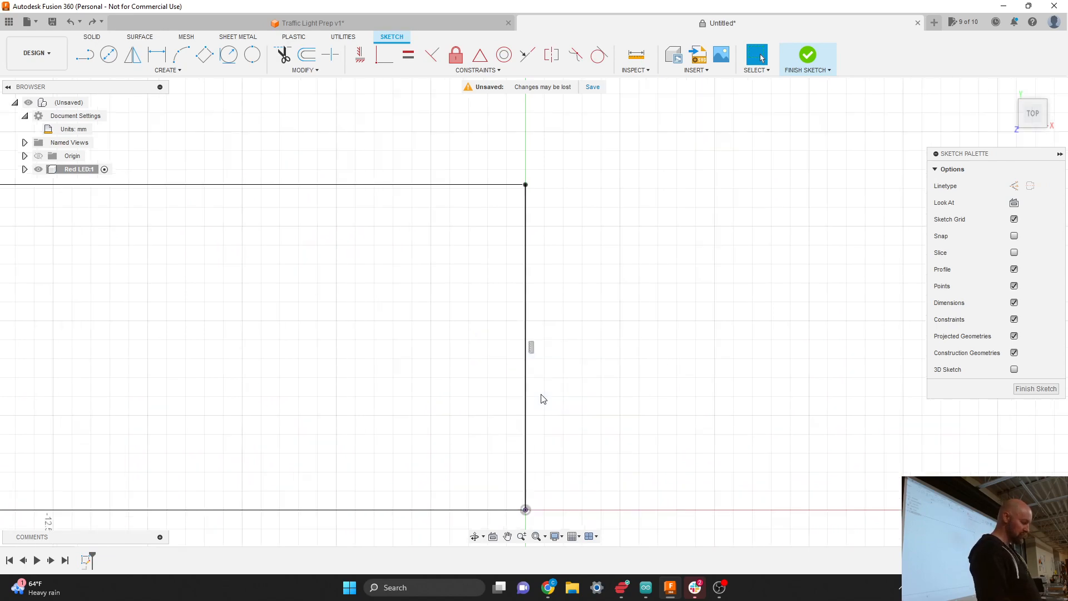
# Draw a 5 mm two-point circle from the origin to a second point on the vertical line, and shift its centre slightly off the line.
pyautogui.click(252, 54)
pyautogui.click(531, 474)
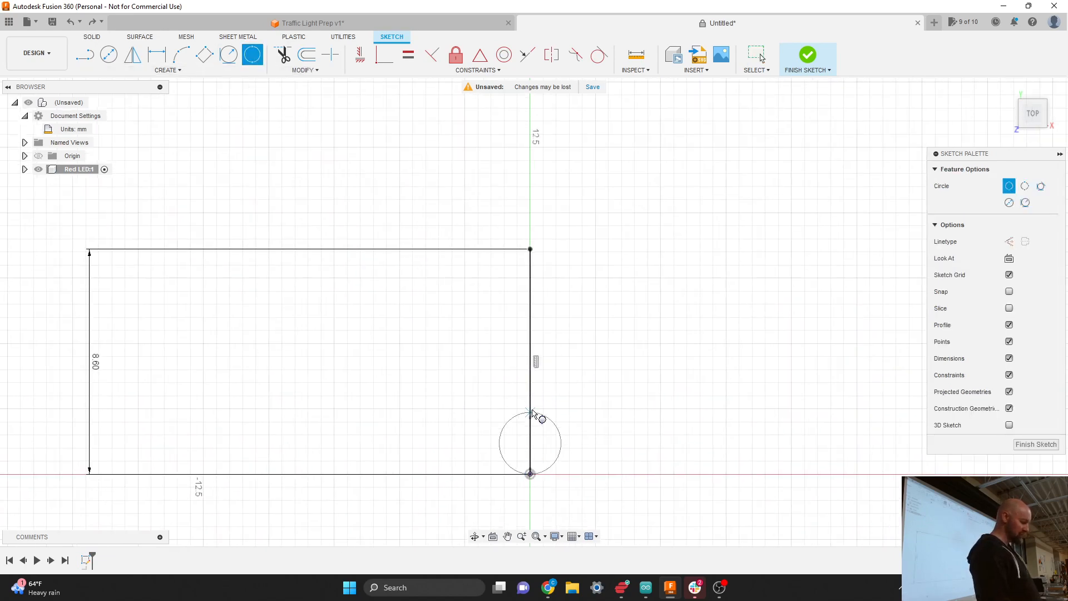
pyautogui.write('5')
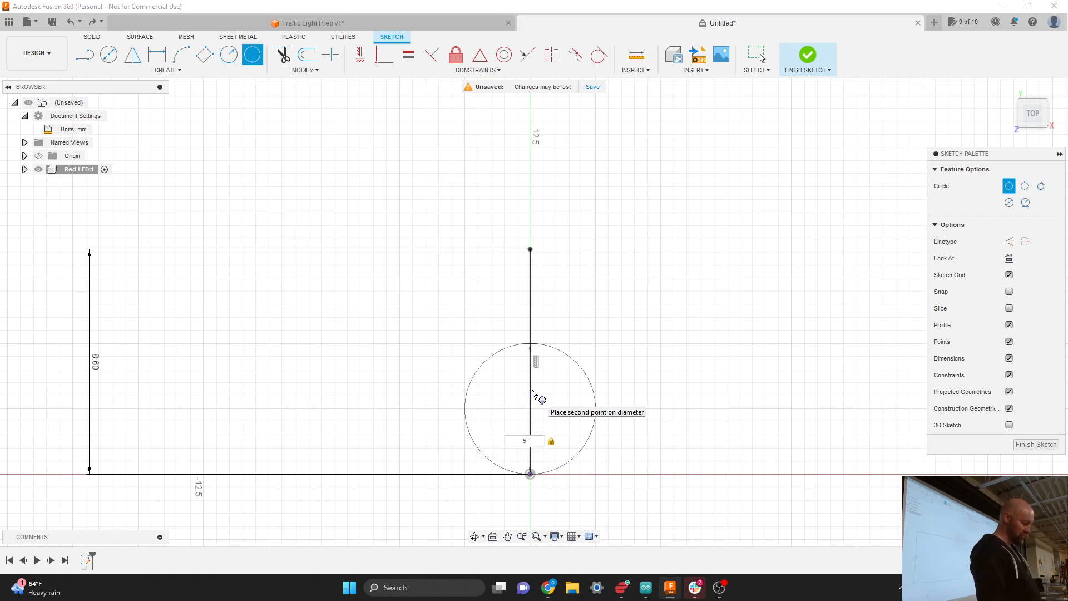
pyautogui.click(532, 343)
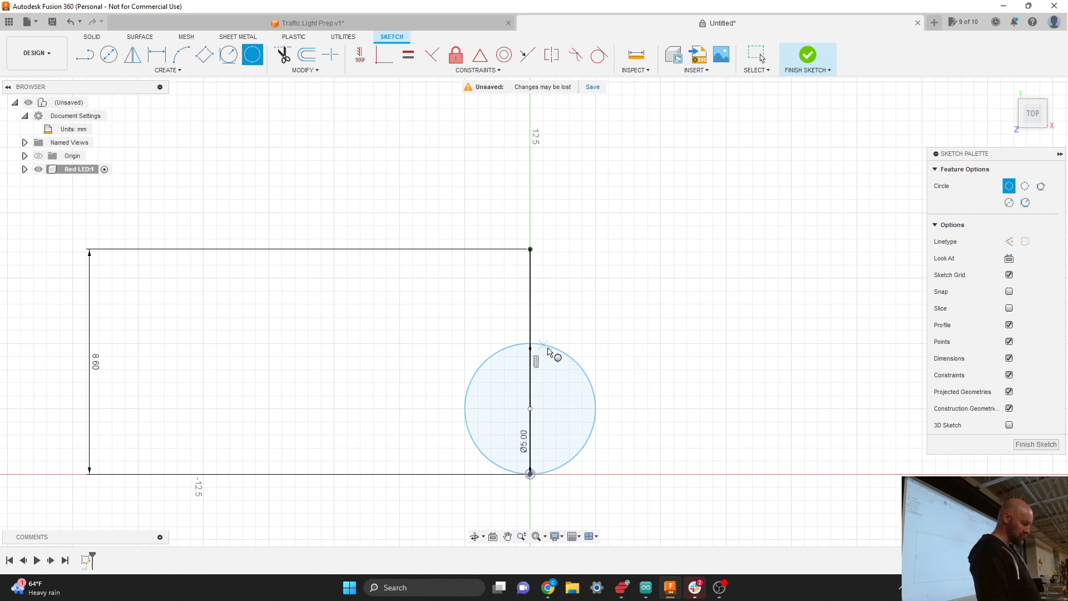
pyautogui.press('Escape')
pyautogui.moveTo(530, 410); pyautogui.dragTo(544, 376)
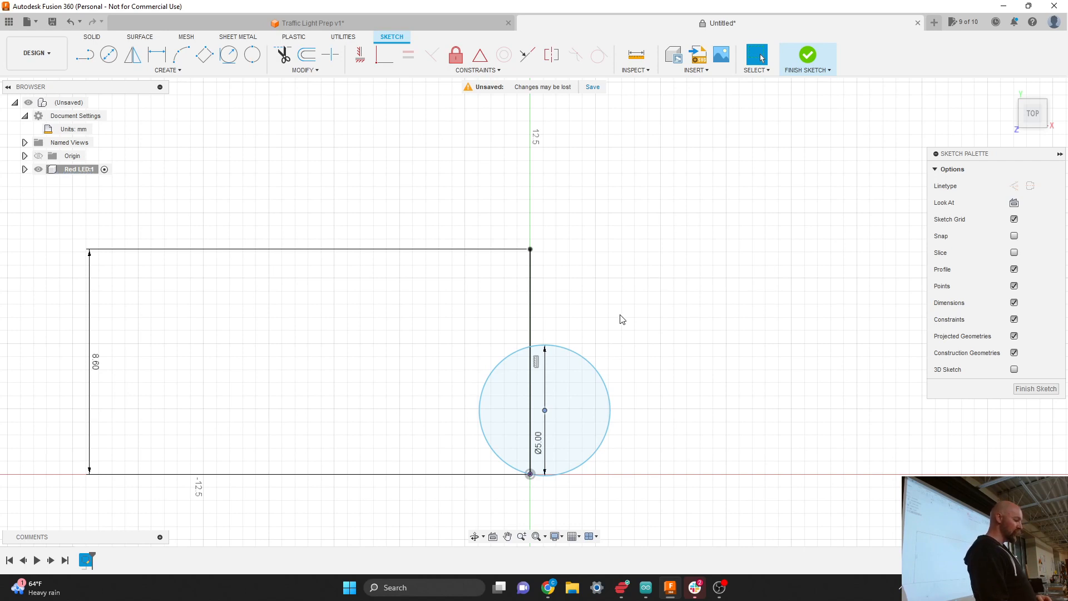
pyautogui.press('Escape')
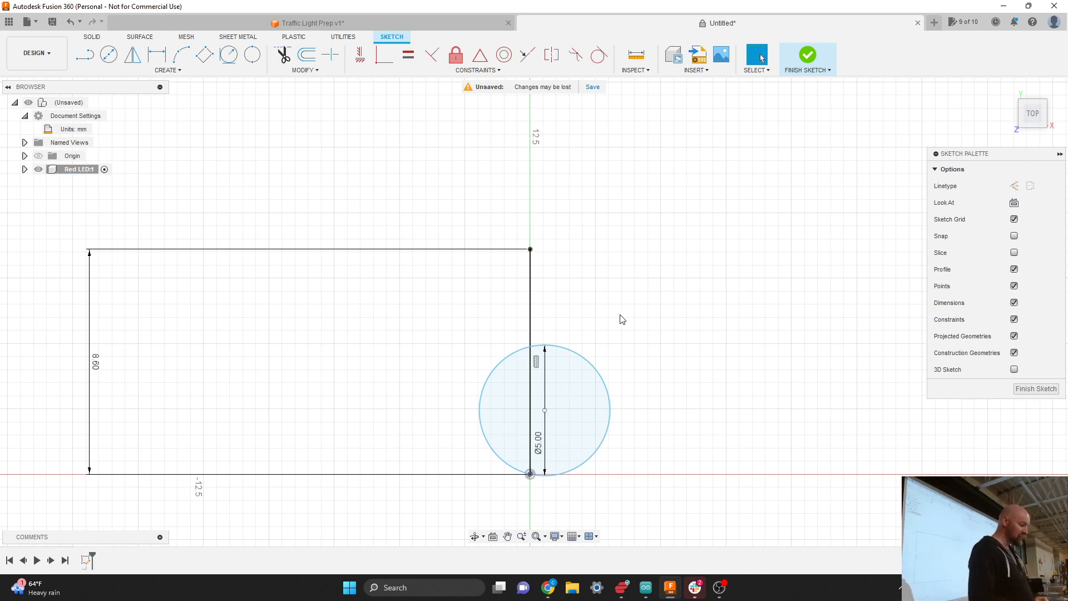
# Apply a Coincident constraint placing the 5 mm circle's centre on the 8.6 mm vertical line.
pyautogui.click(546, 412)
pyautogui.press('Escape')
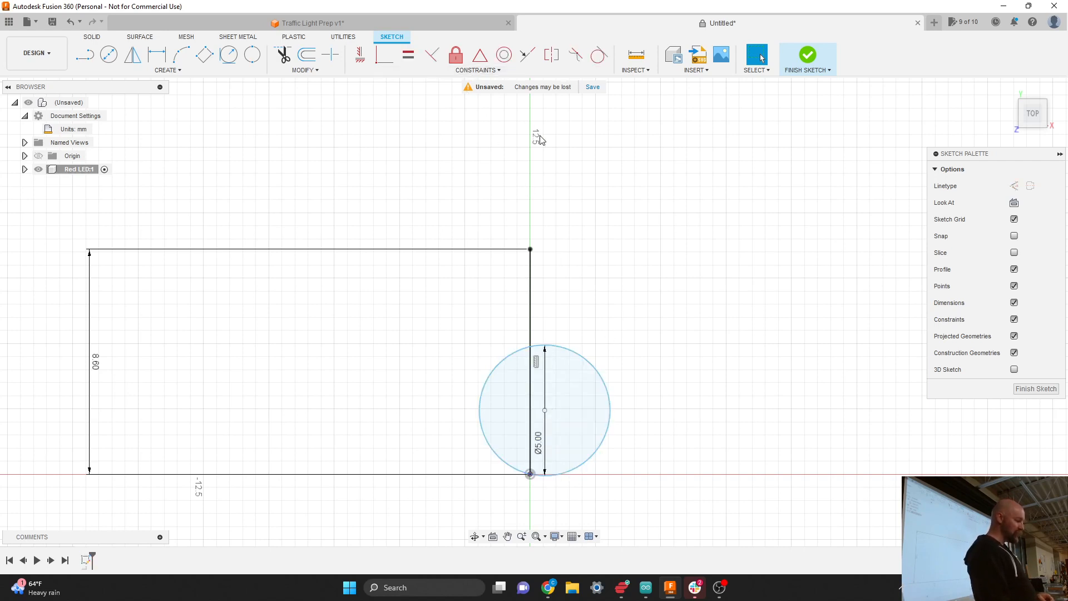
pyautogui.click(456, 72)
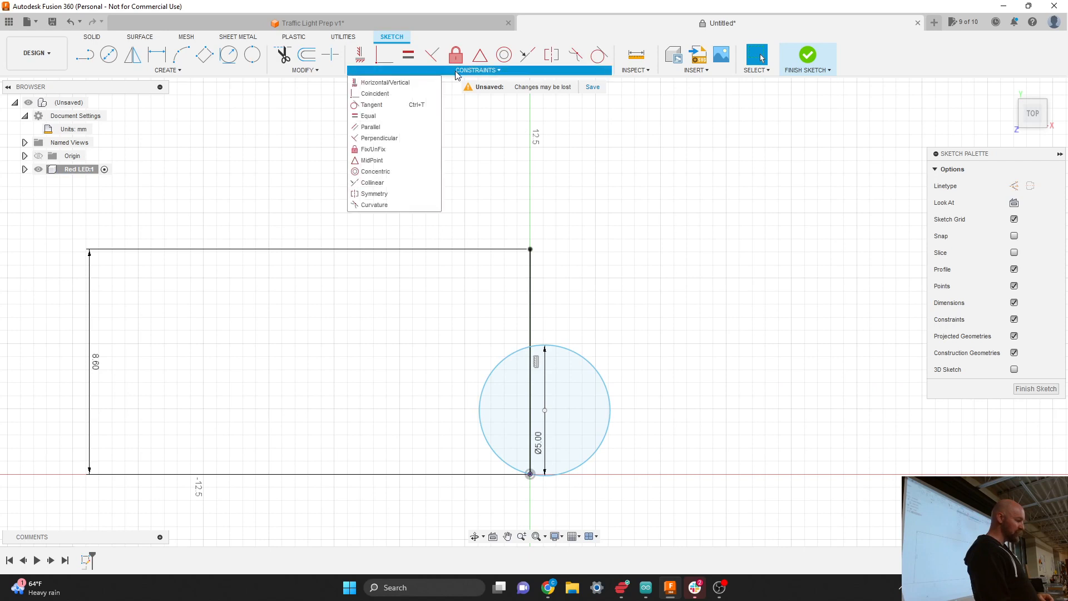
pyautogui.click(393, 94)
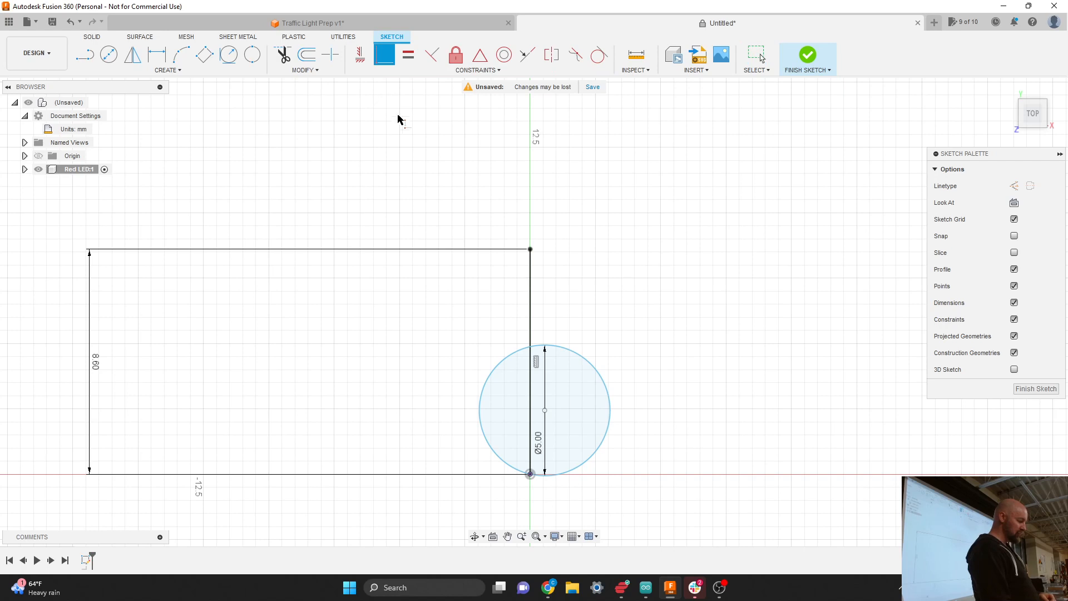
pyautogui.click(545, 411)
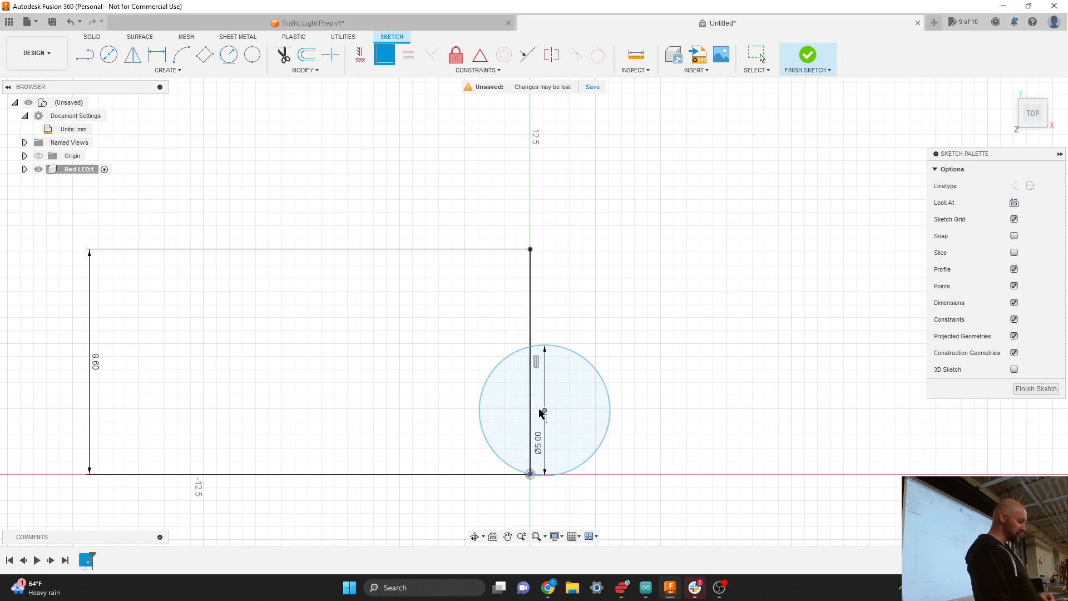
pyautogui.click(530, 410)
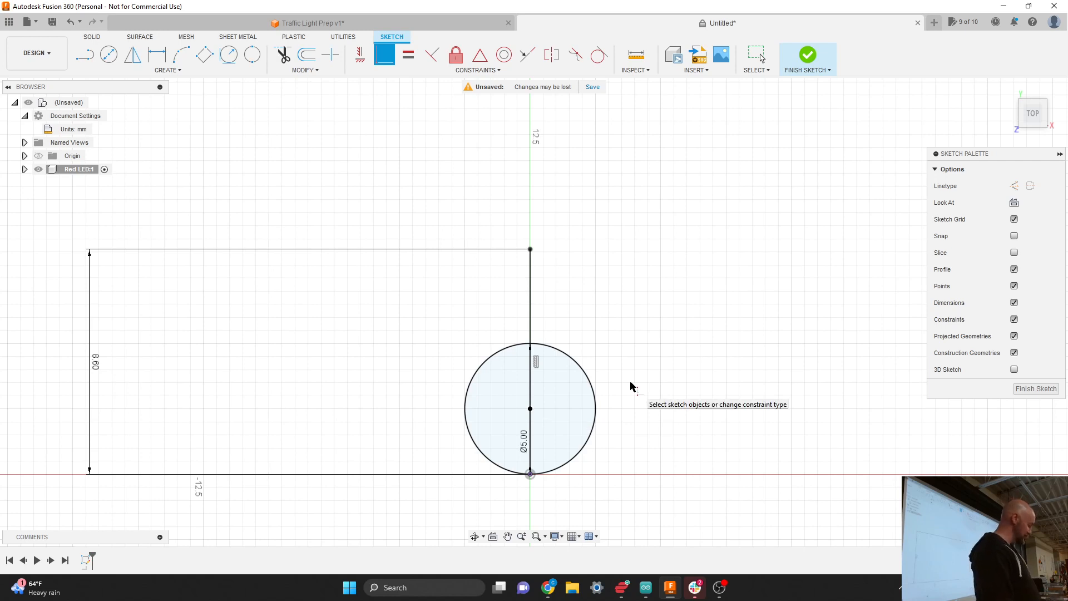
# Draw a 3 mm horizontal line rightward from the vertical line's upper end, followed by a 1 mm line straight down.
pyautogui.click(174, 77)
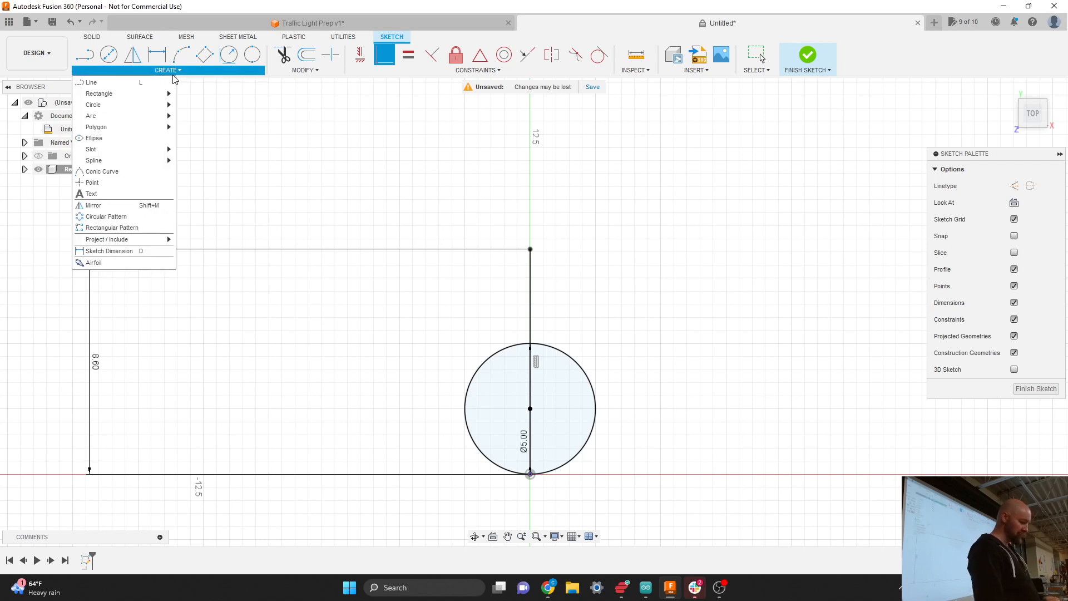
pyautogui.click(104, 85)
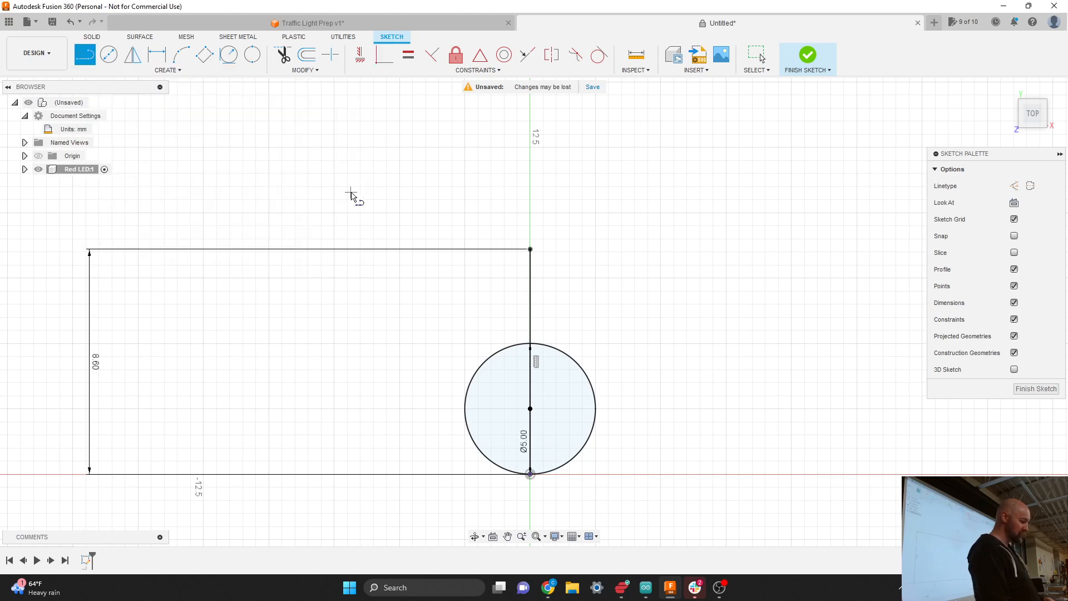
pyautogui.click(532, 251)
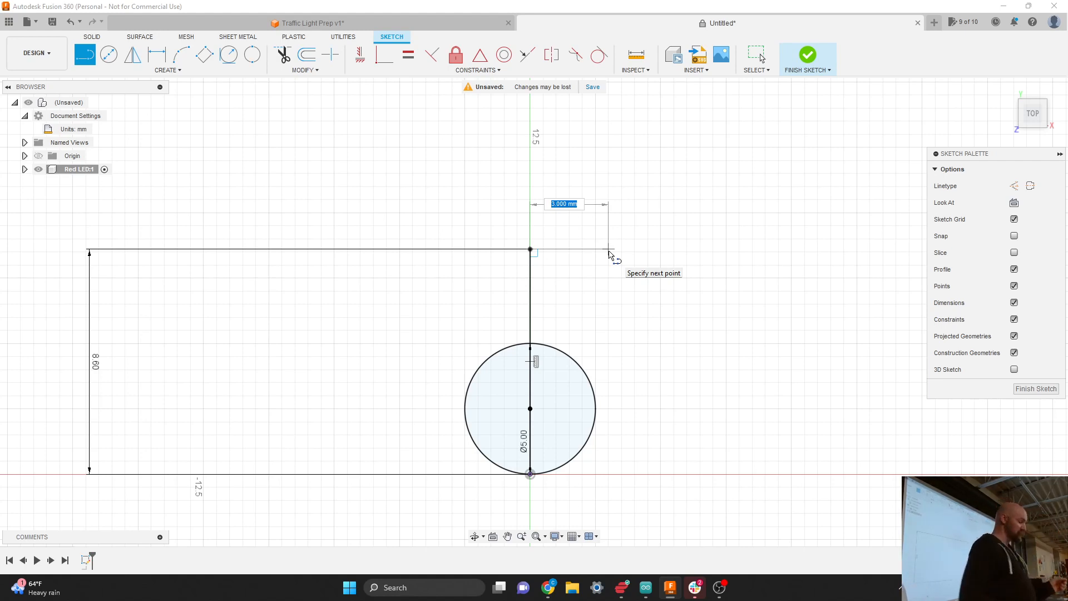
pyautogui.write('3')
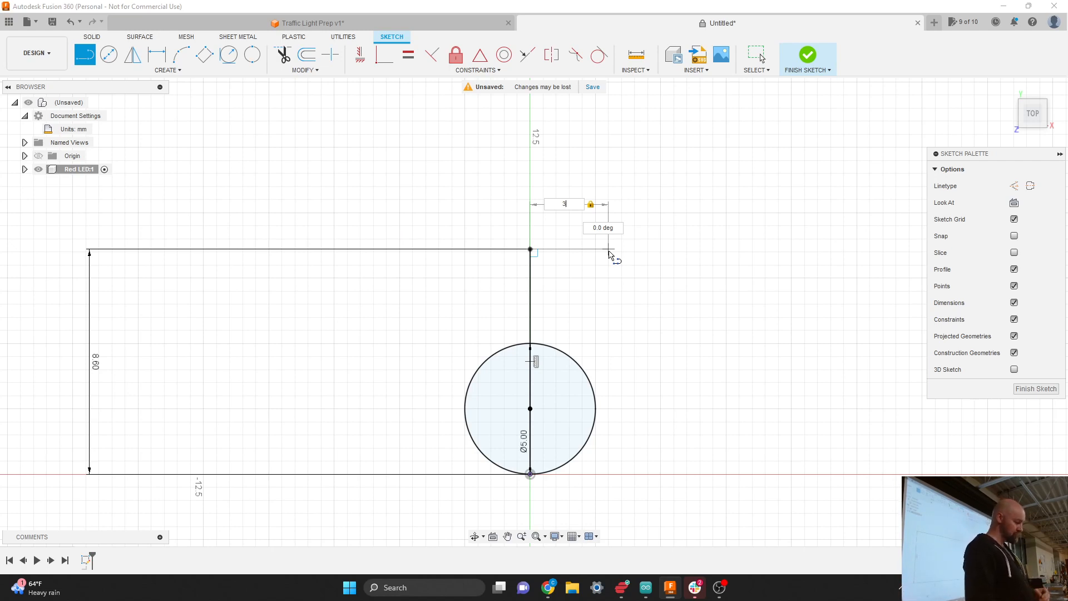
pyautogui.press('Return')
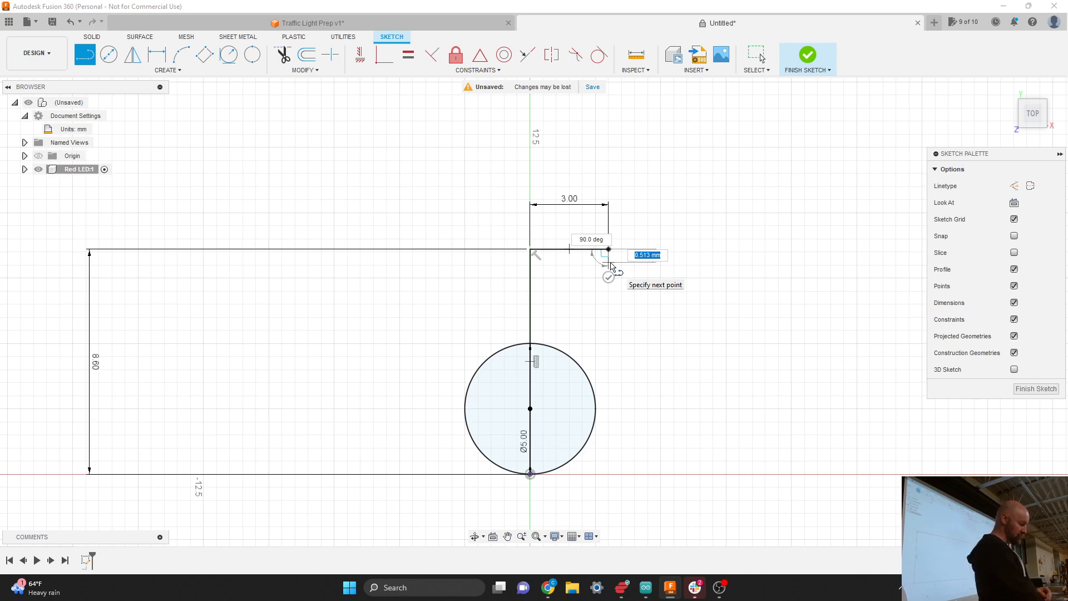
pyautogui.write('1')
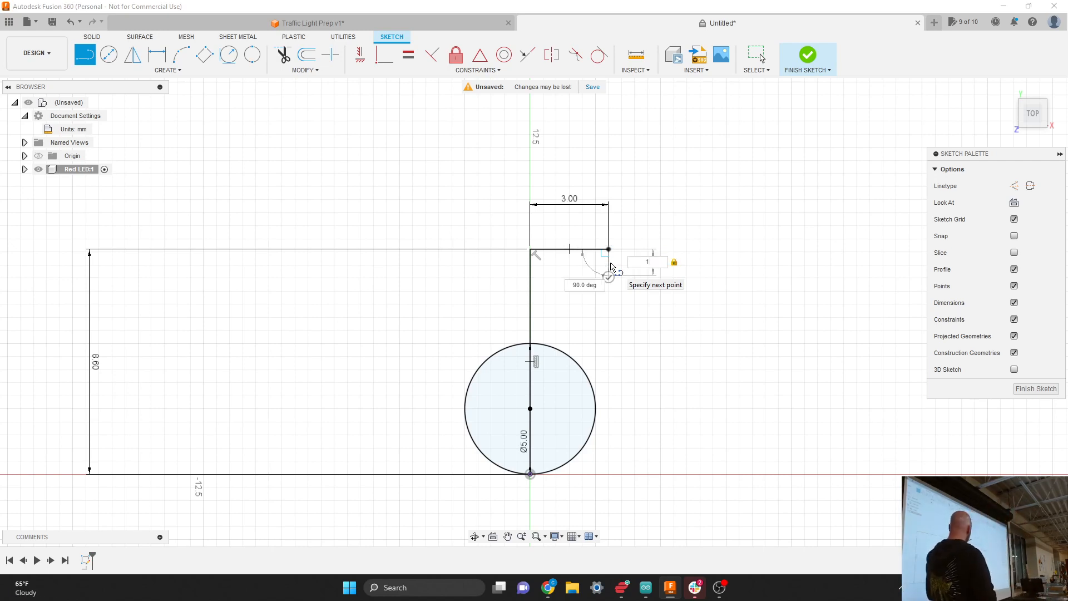
pyautogui.press('Return')
pyautogui.press('Escape')
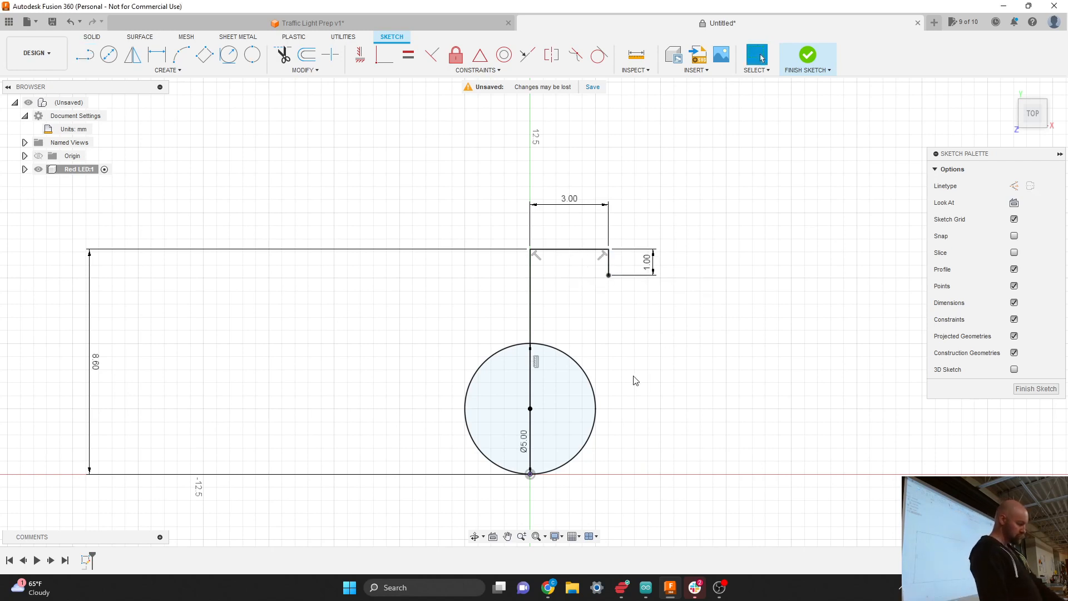
# Place the circle's diameter dimension outside its outline and move the 8.6 mm dimension closer to the profile.
pyautogui.moveTo(532, 441); pyautogui.dragTo(420, 447)
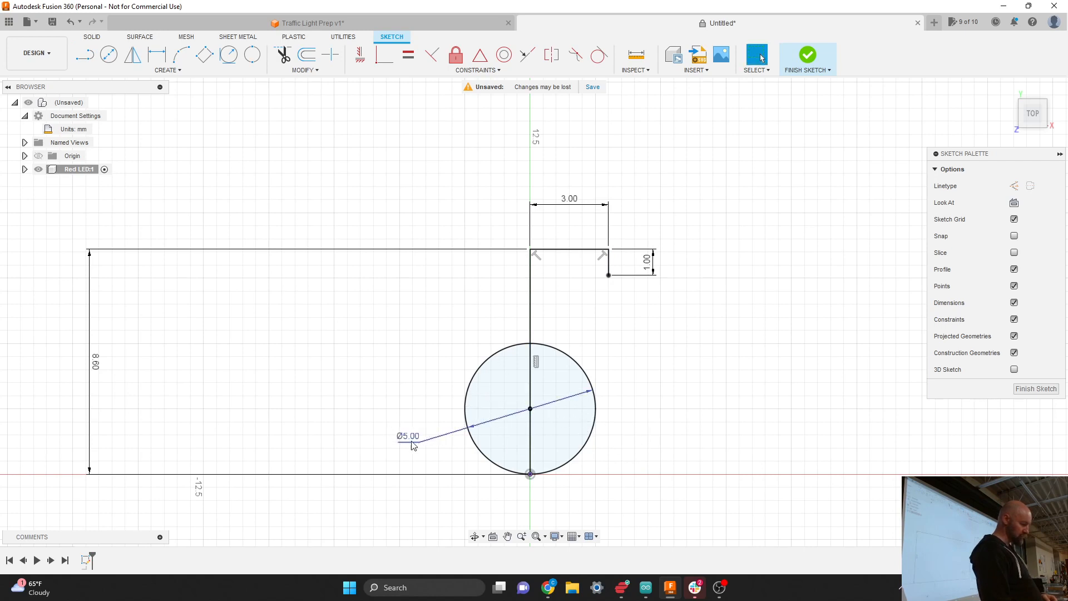
pyautogui.moveTo(96, 369); pyautogui.dragTo(377, 381)
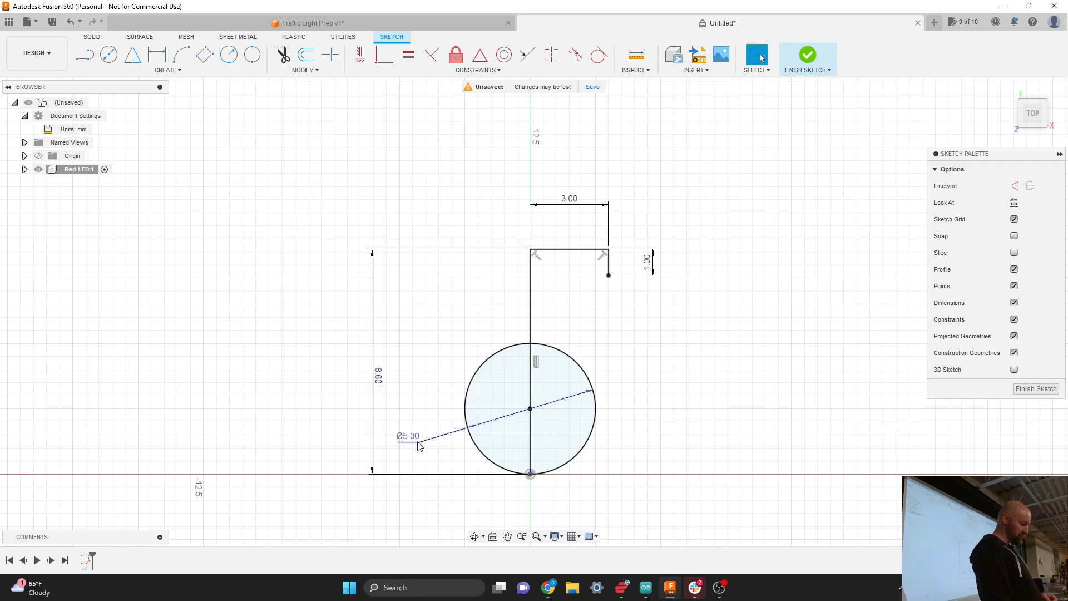
pyautogui.moveTo(421, 445); pyautogui.dragTo(425, 455)
pyautogui.moveTo(381, 387); pyautogui.dragTo(385, 386)
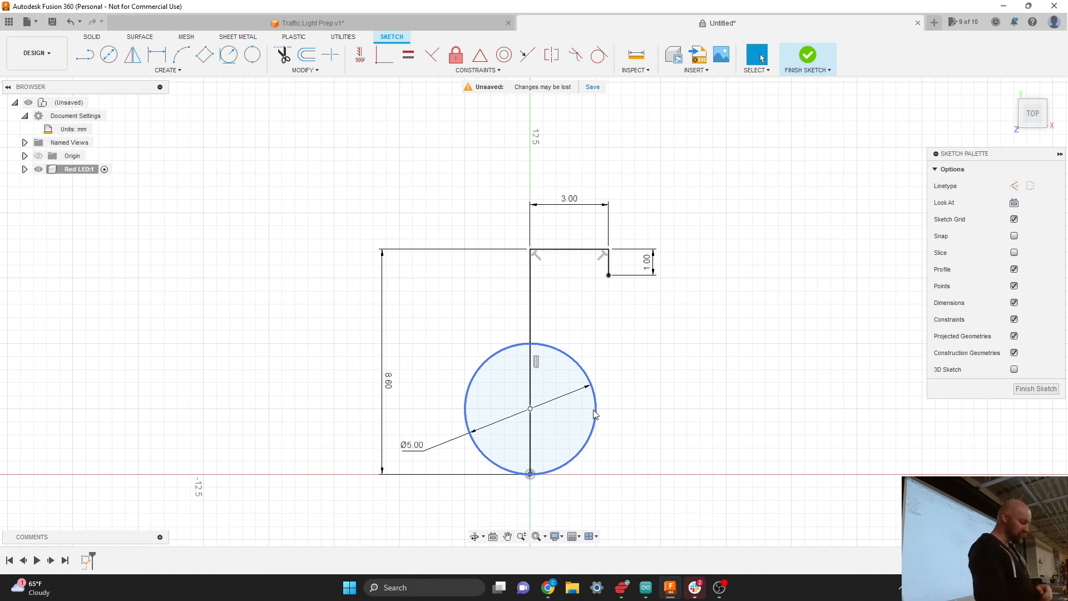
# Draw a vertical tangent line from the circle's right side up to the 3 mm line, and delete it.
pyautogui.press('l')
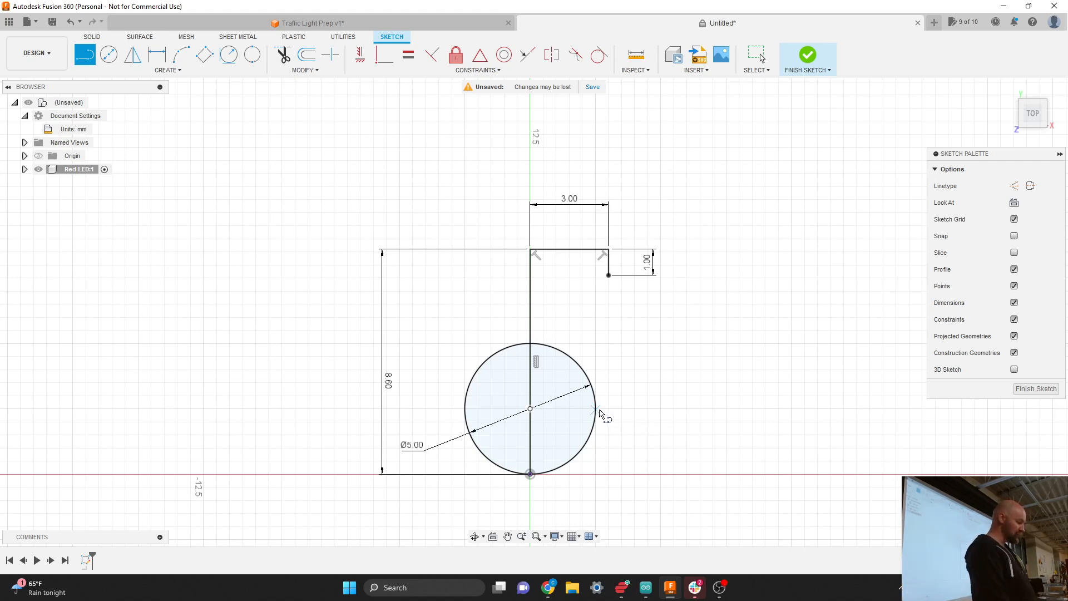
pyautogui.click(596, 411)
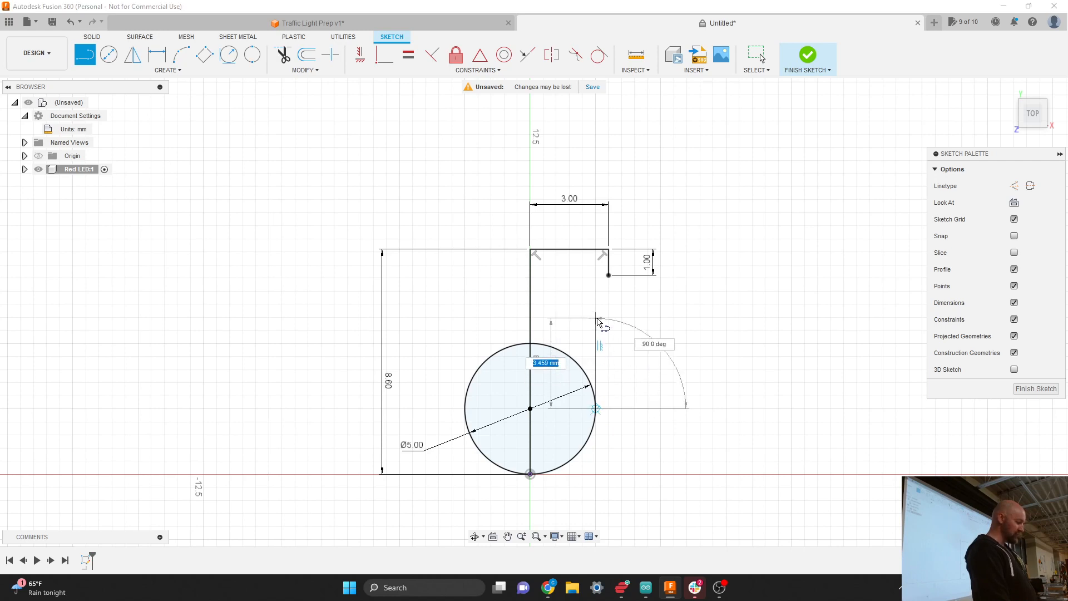
pyautogui.click(596, 249)
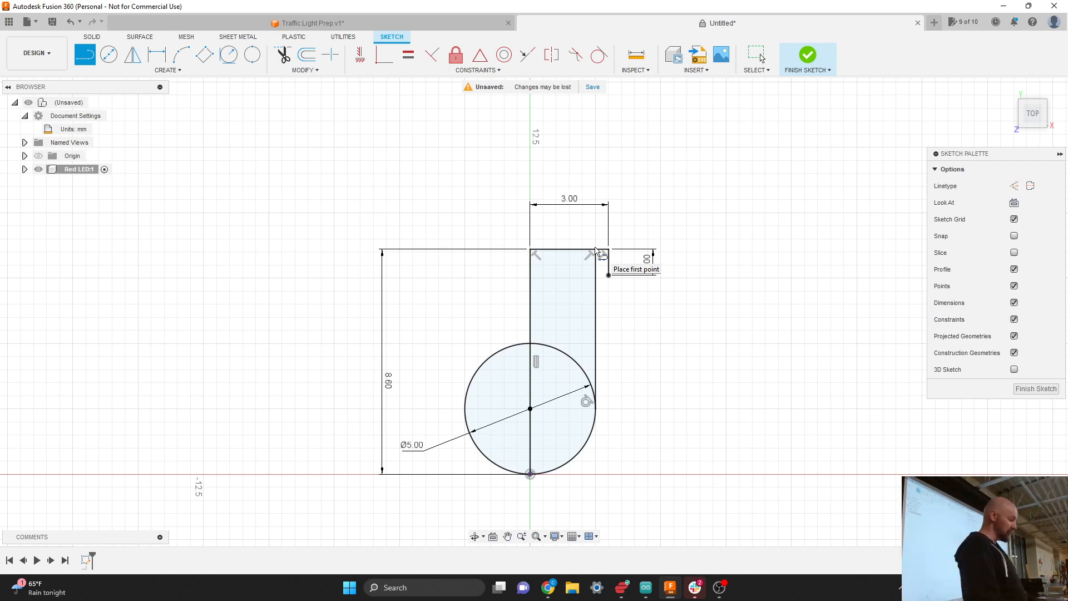
pyautogui.press('Escape')
pyautogui.click(595, 322)
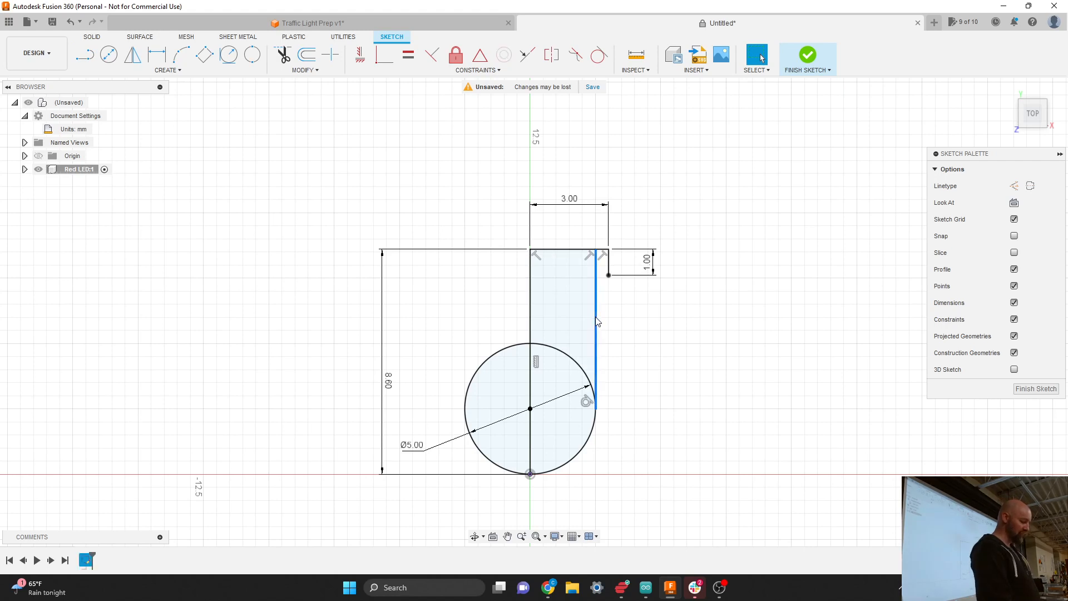
pyautogui.press('Delete')
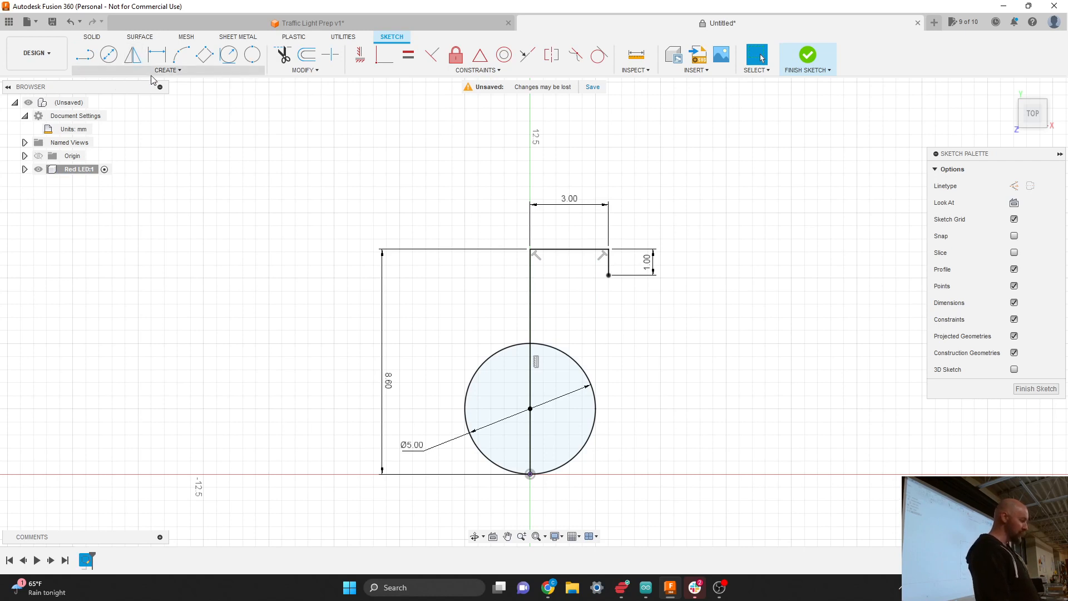
# Redraw the tangent side line from the circle to the 3 mm line, about 6.1 mm long, and delete it again.
pyautogui.click(167, 70)
pyautogui.click(111, 81)
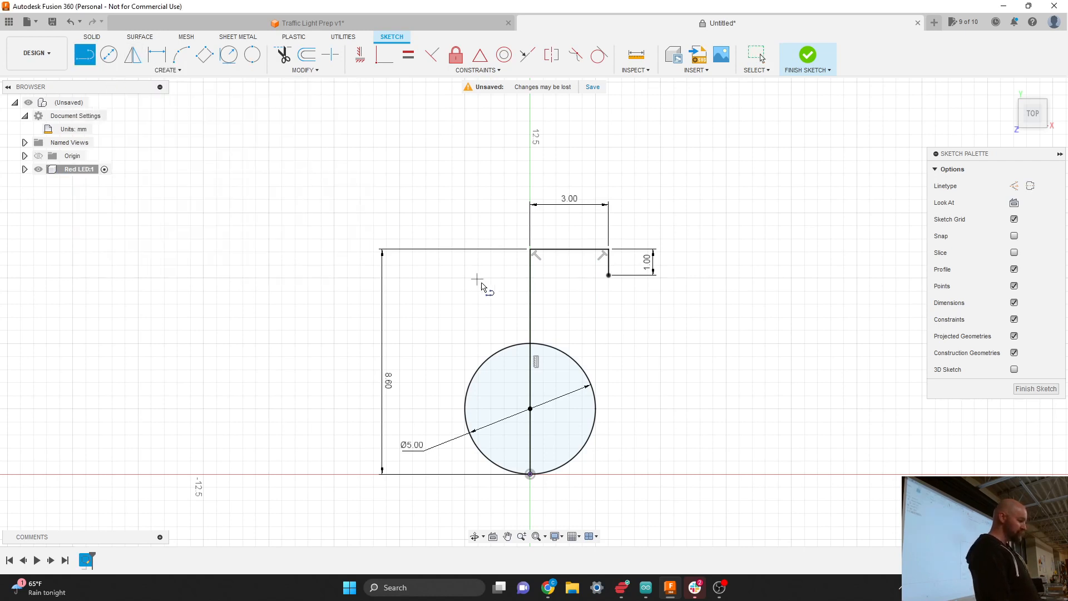
pyautogui.click(593, 427)
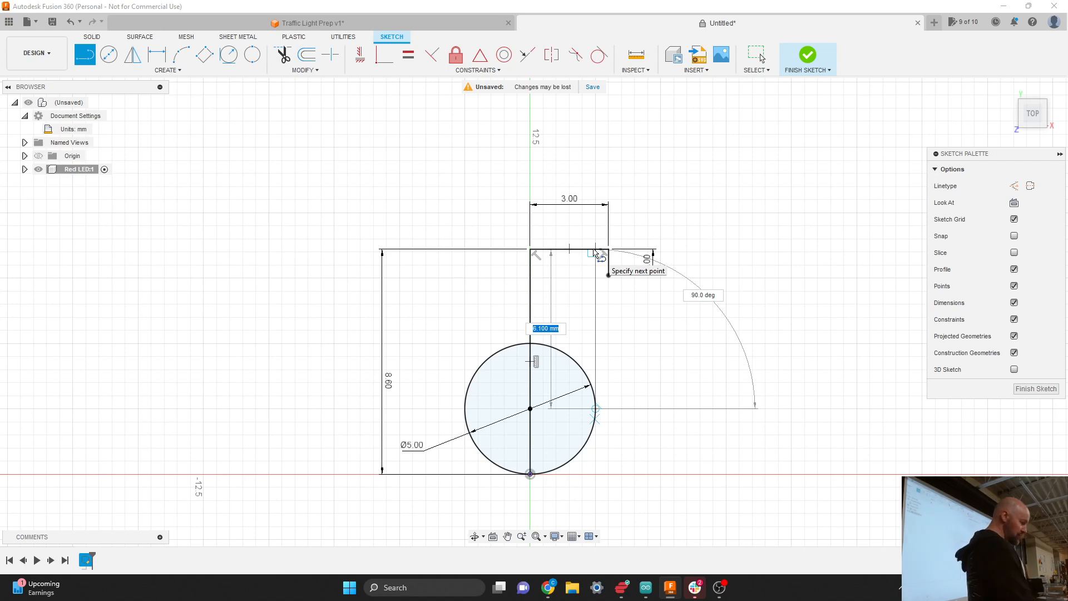
pyautogui.press('Return')
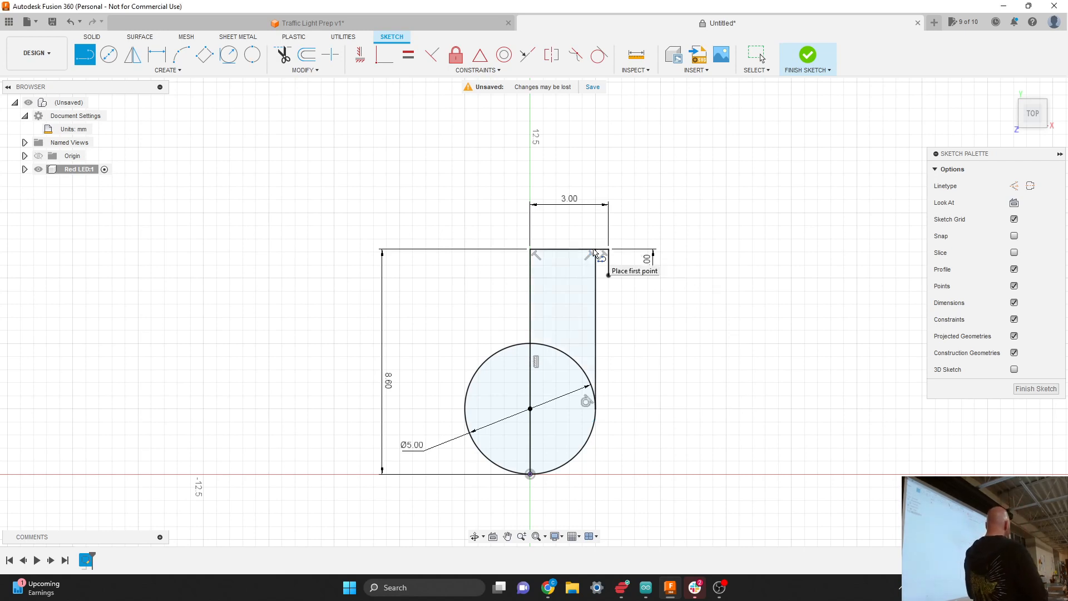
pyautogui.press('Escape')
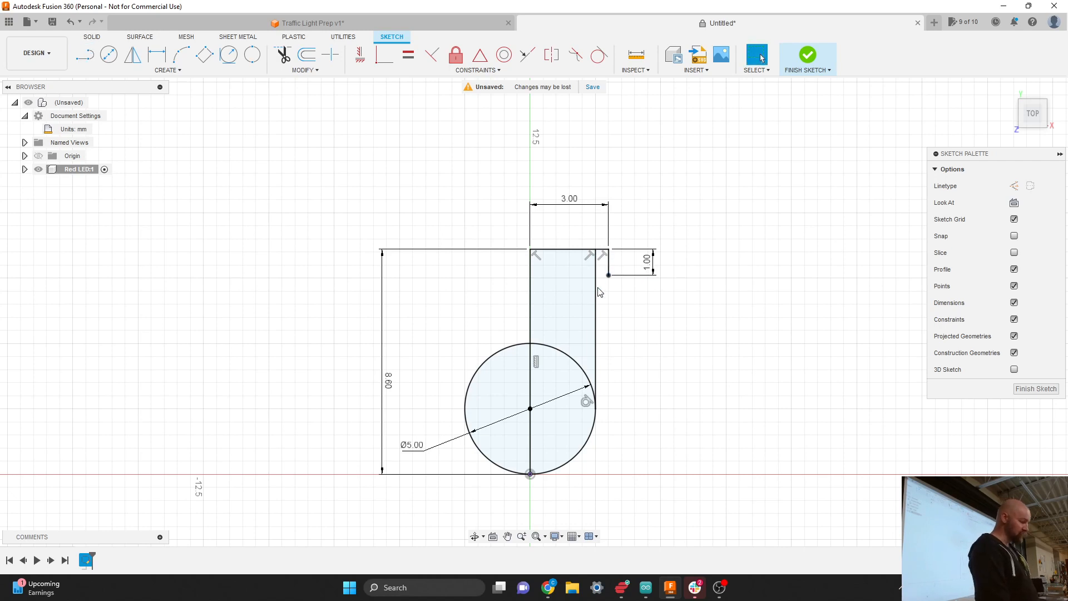
pyautogui.click(596, 293)
pyautogui.press('Delete')
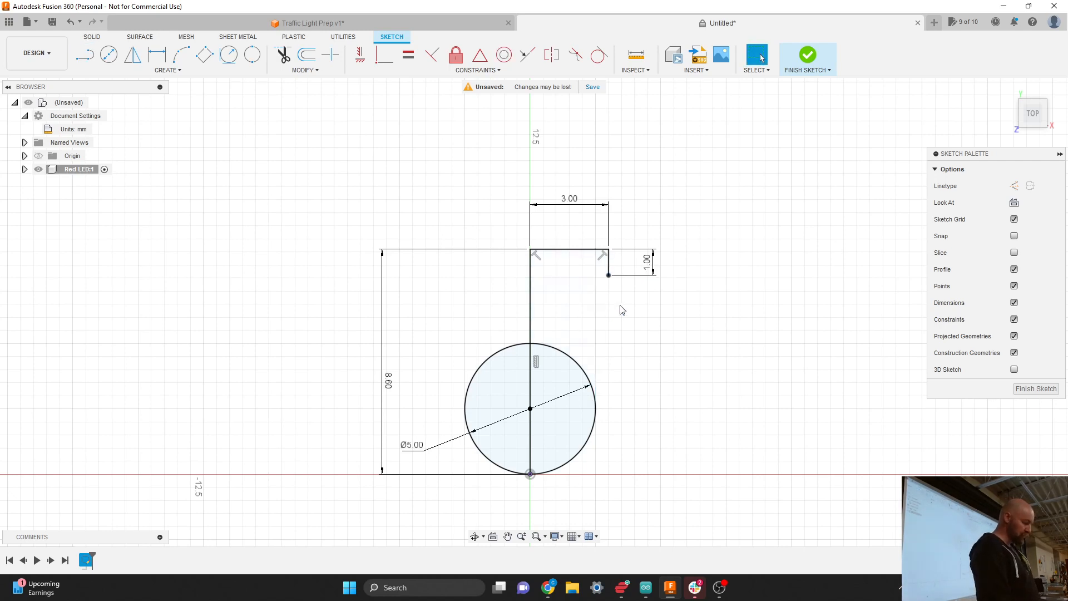
# Draw a slanted line from the circle's right side to the 3 mm line, constrained tangent to the circle and perpendicular to the 3 mm line.
pyautogui.press('l')
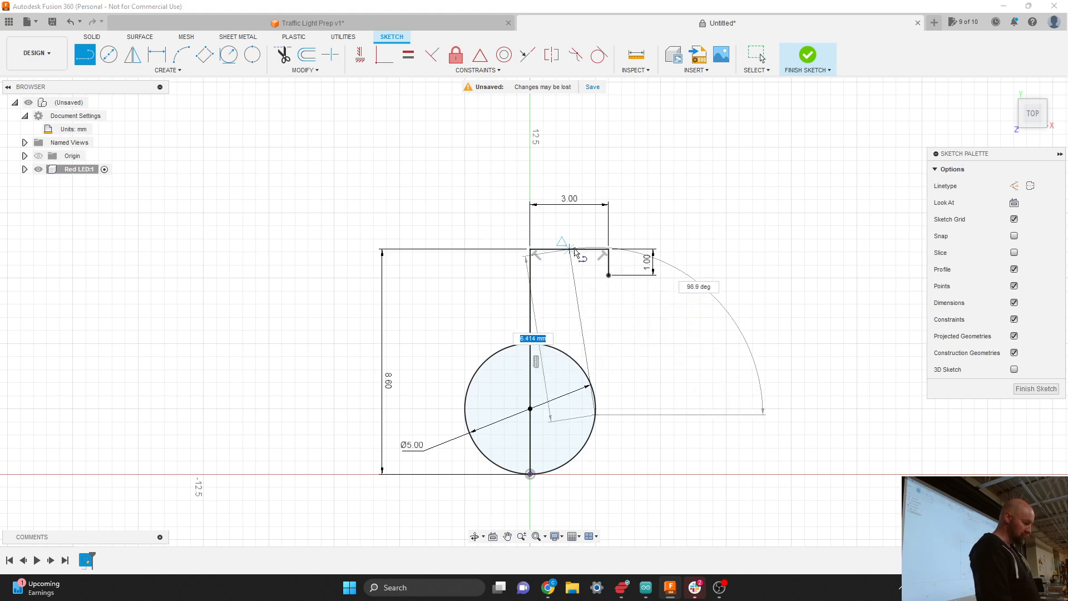
pyautogui.doubleClick(578, 251)
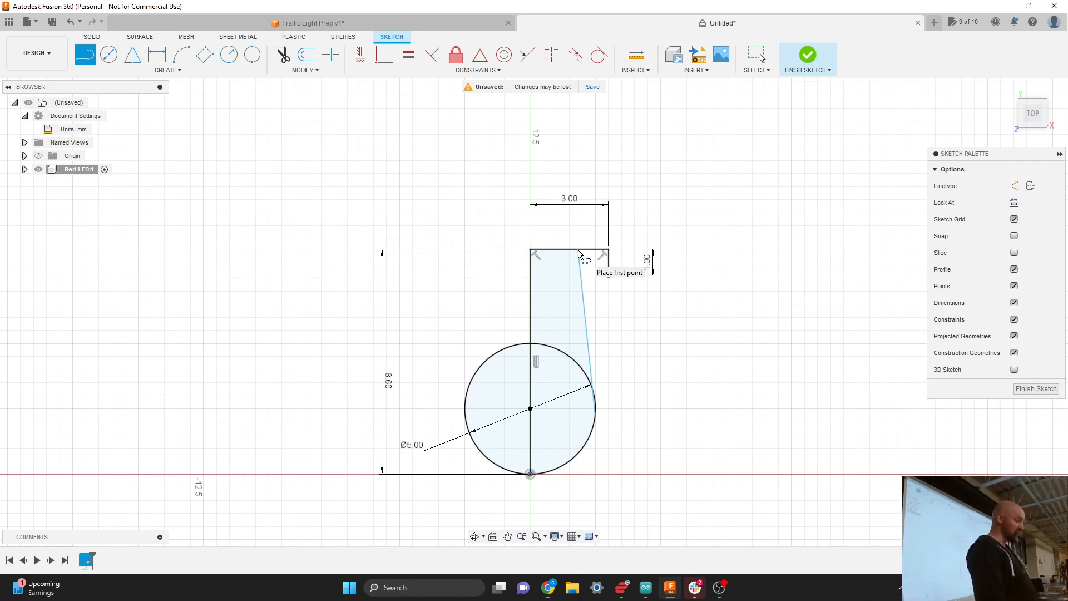
pyautogui.click(599, 55)
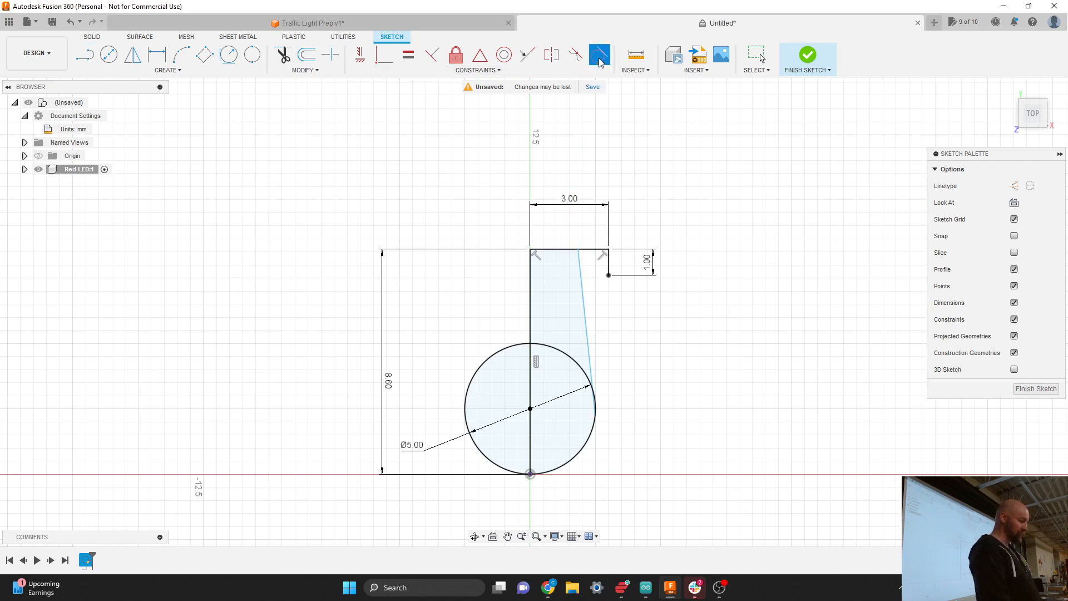
pyautogui.click(590, 355)
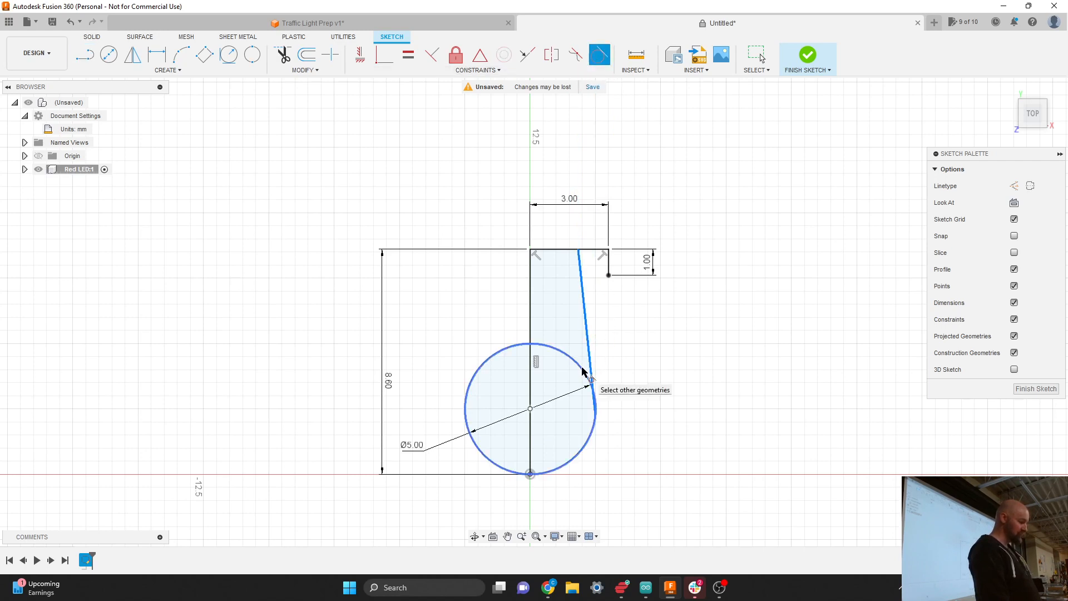
pyautogui.click(585, 366)
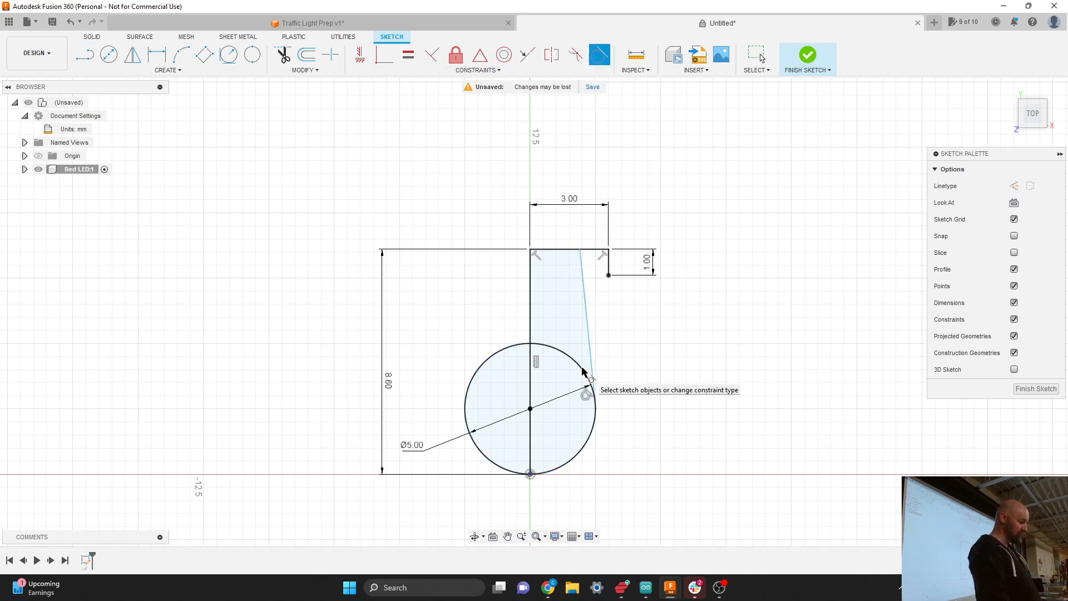
pyautogui.click(432, 55)
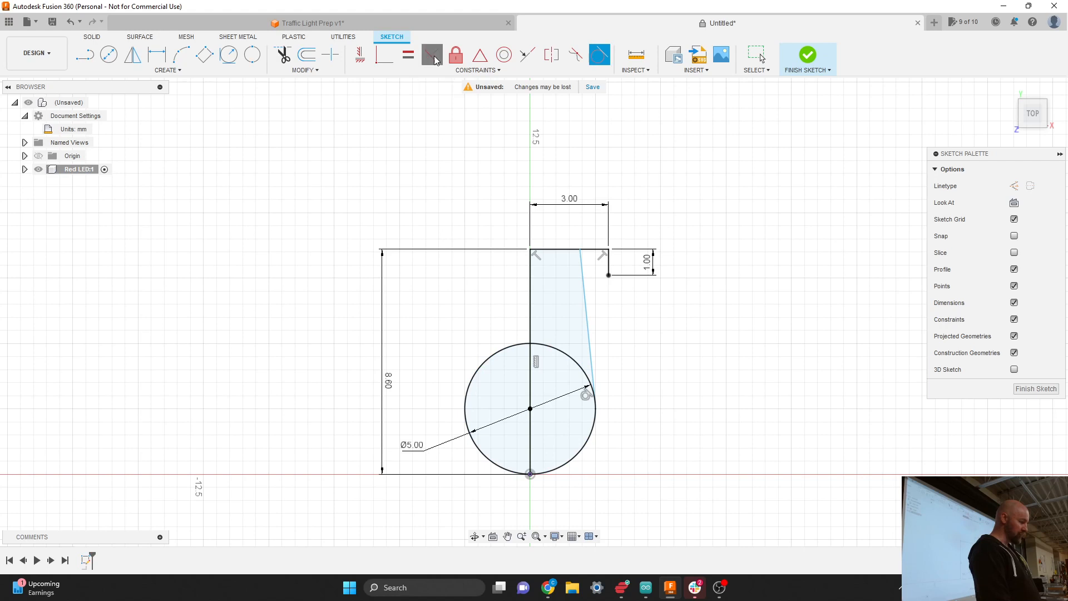
pyautogui.click(581, 256)
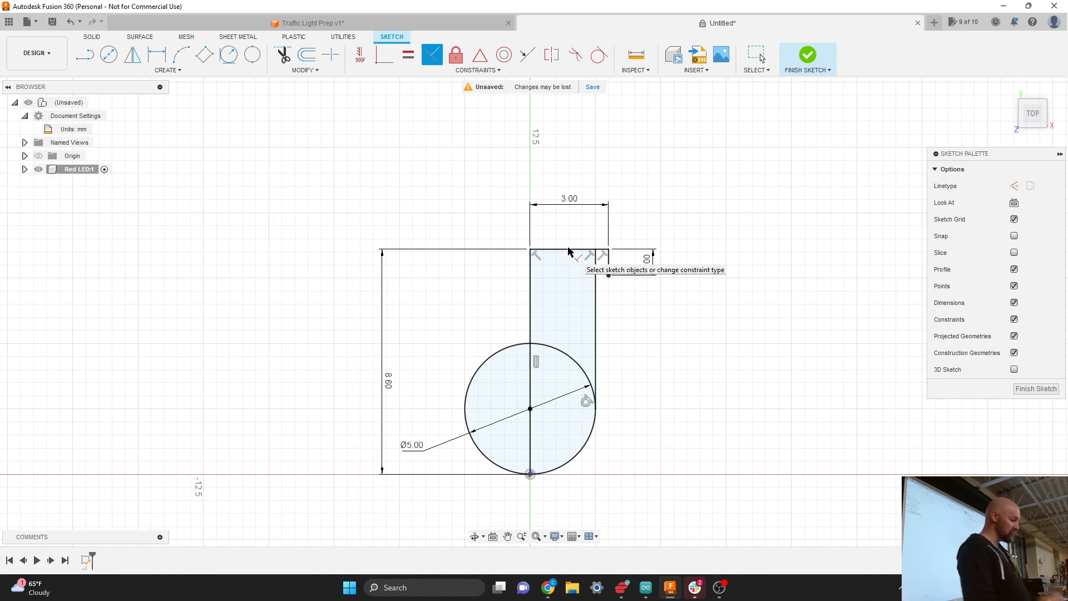
# Close the flange with a 0.5 mm horizontal line from the 1 mm edge's free end to the tangent side, and finish the sketch.
pyautogui.scroll(1, 620, 276)
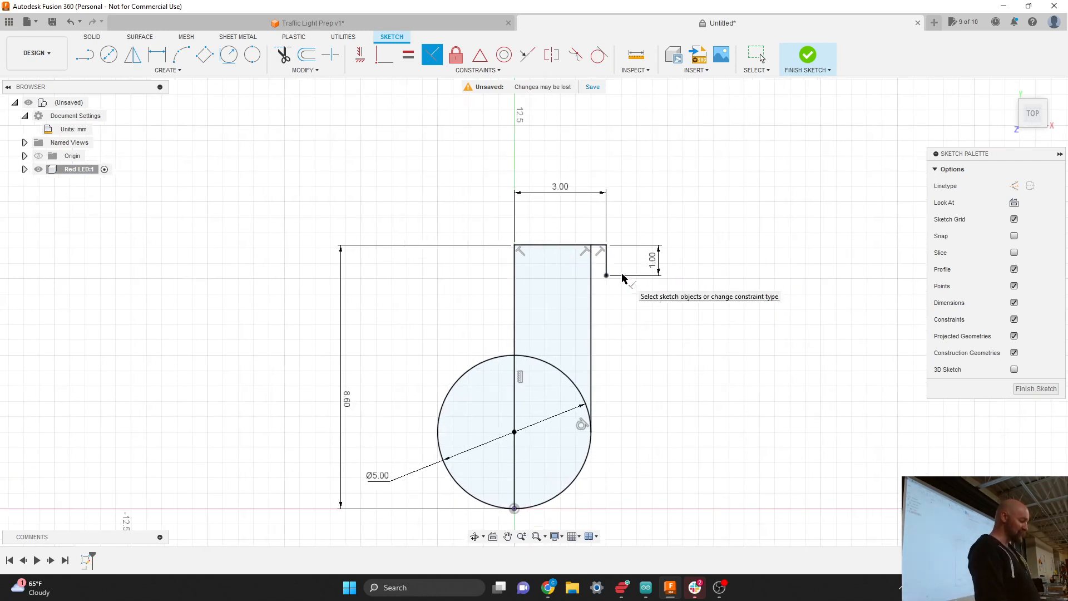
pyautogui.press('l')
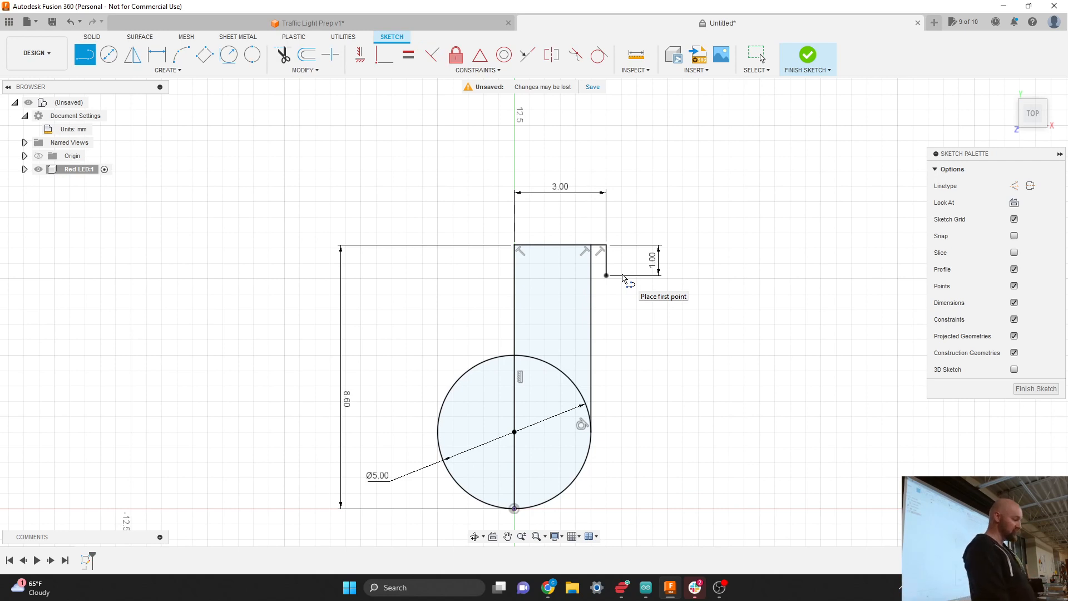
pyautogui.click(606, 275)
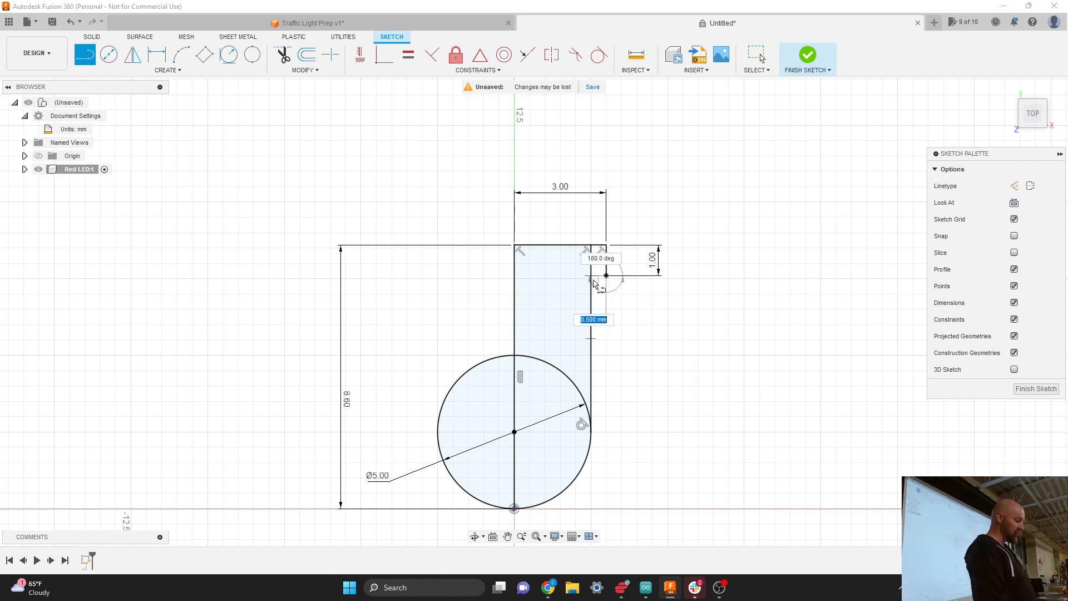
pyautogui.click(592, 276)
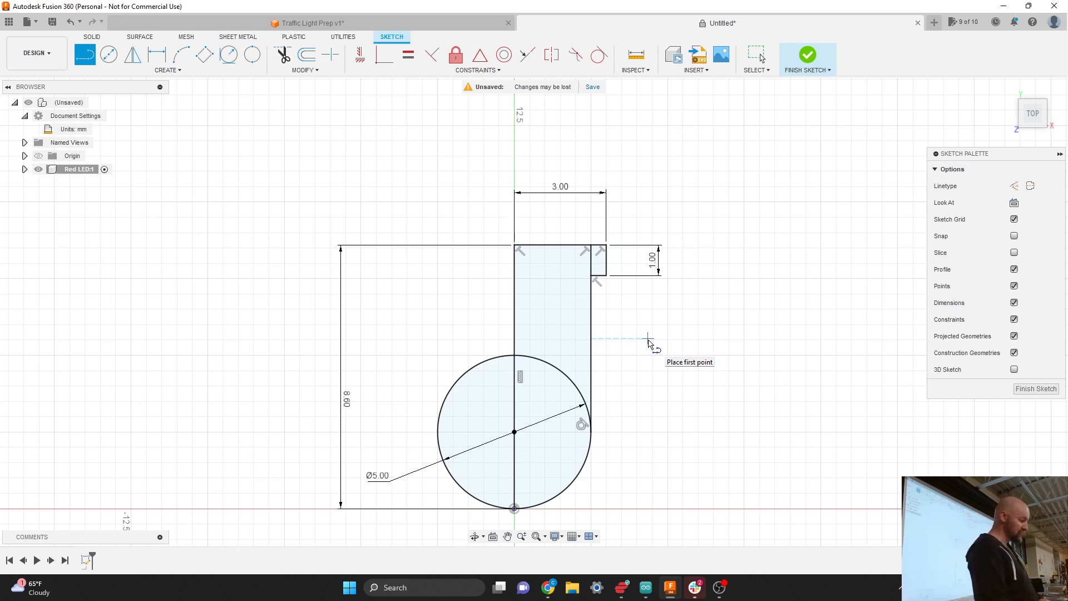
pyautogui.scroll(-3, 616, 325)
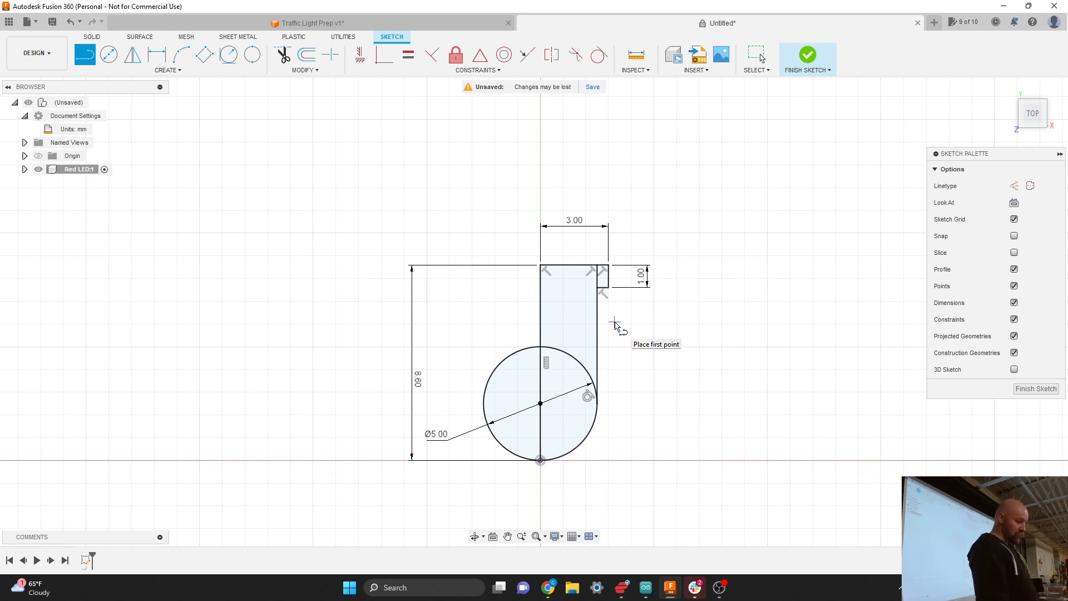
pyautogui.click(809, 55)
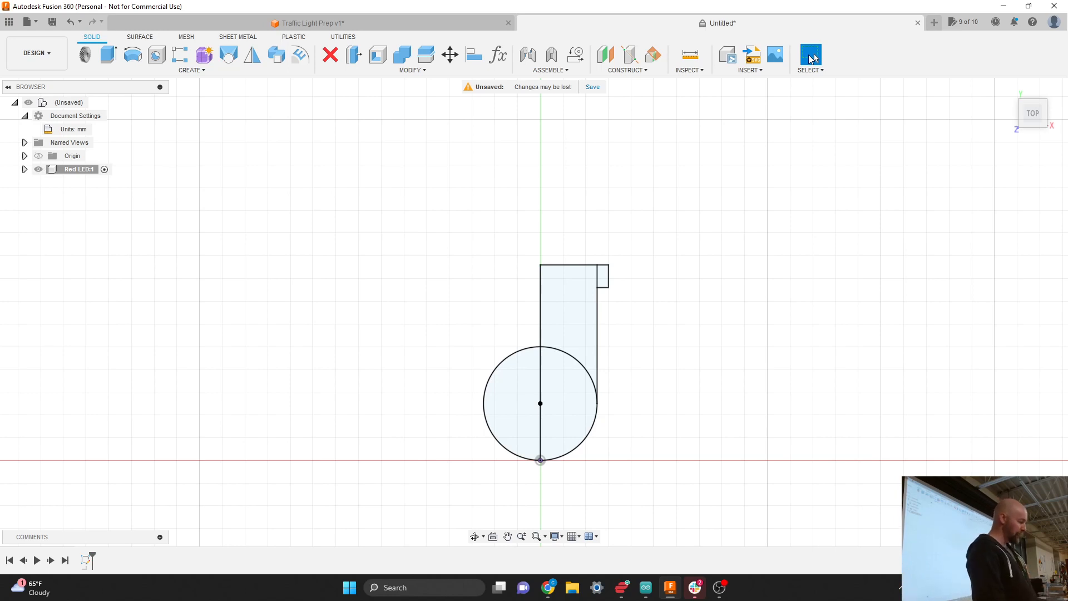
# Rename the sketch in the Red LED component as LED Profile.
pyautogui.click(24, 170)
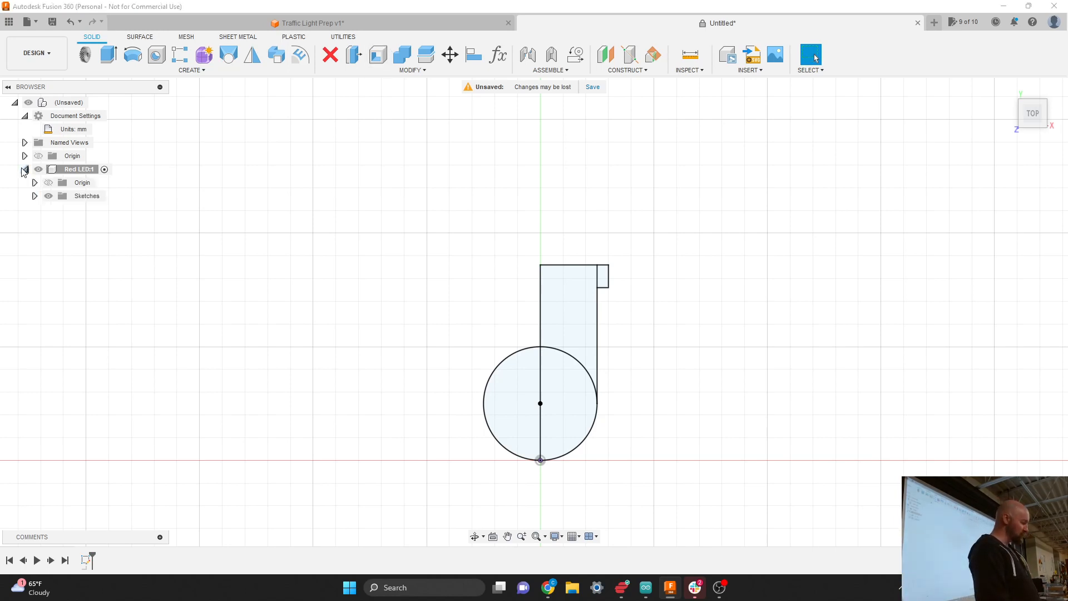
pyautogui.click(35, 196)
pyautogui.click(95, 211)
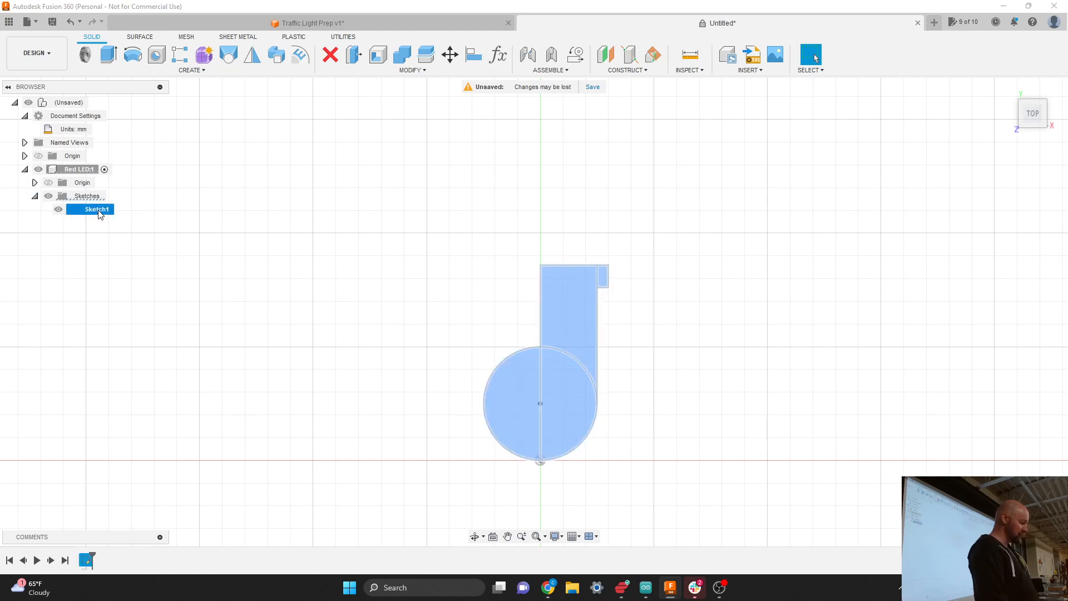
pyautogui.click(99, 212)
pyautogui.write('LED')
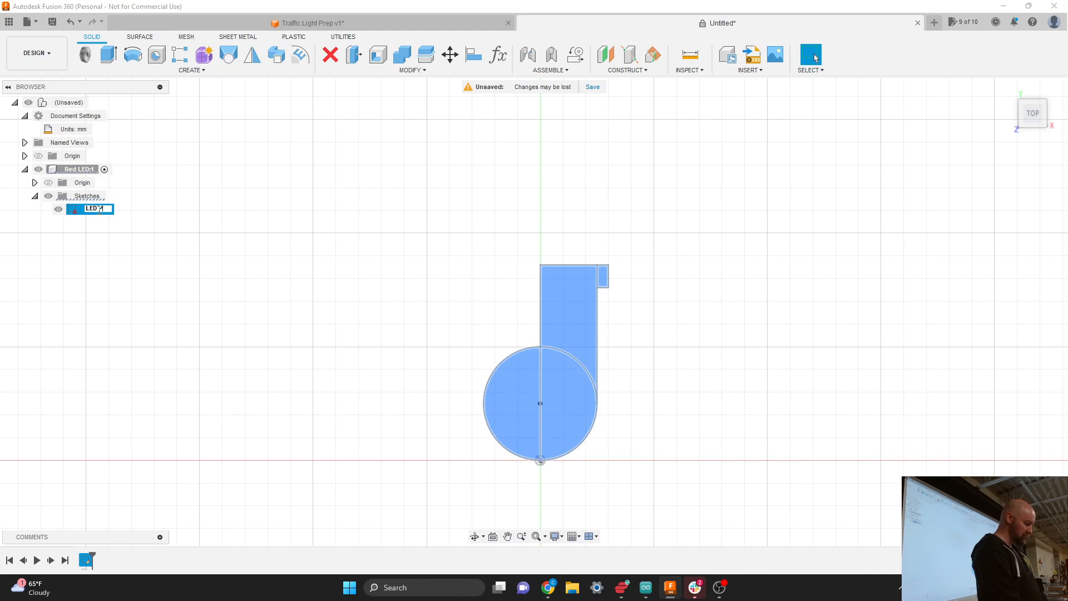
pyautogui.write(' Profile')
pyautogui.press('Return')
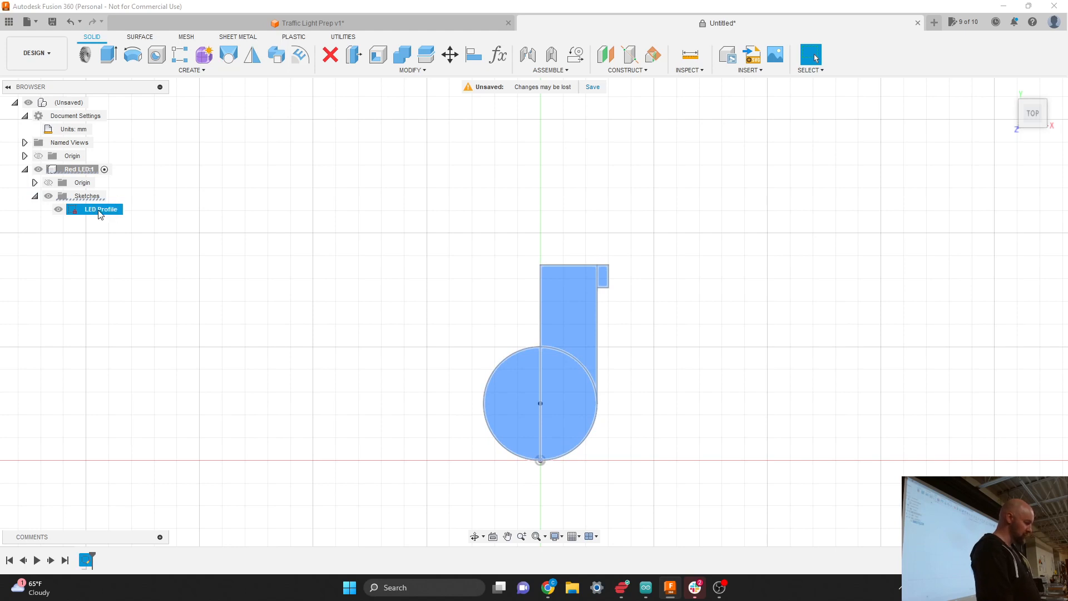
pyautogui.click(253, 256)
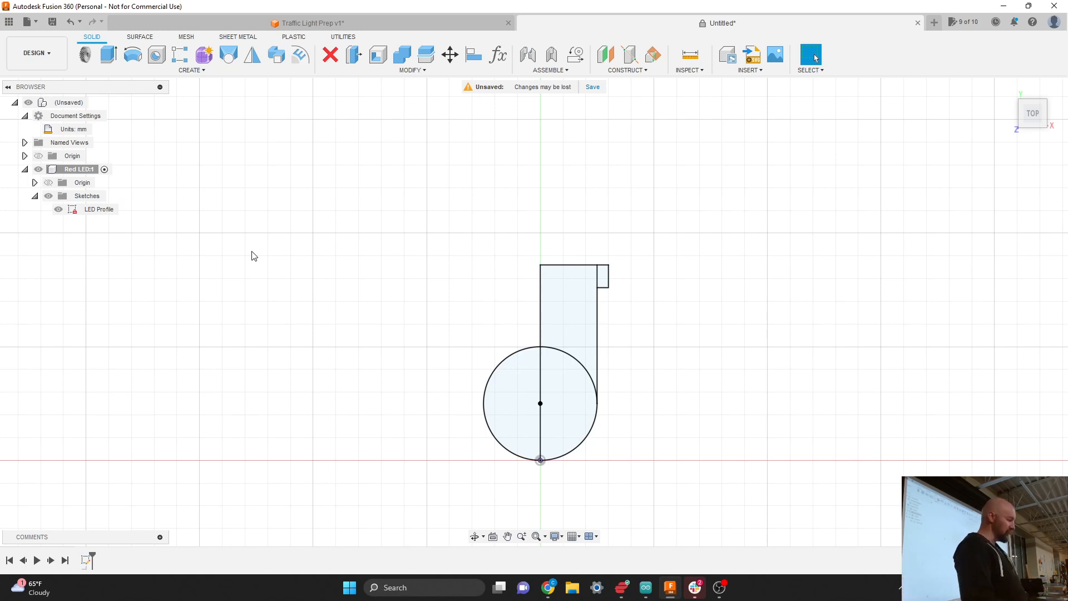
# Revolve the right half-circle, side region and flange rectangle 360° about the vertical centre line as a new body.
pyautogui.click(191, 71)
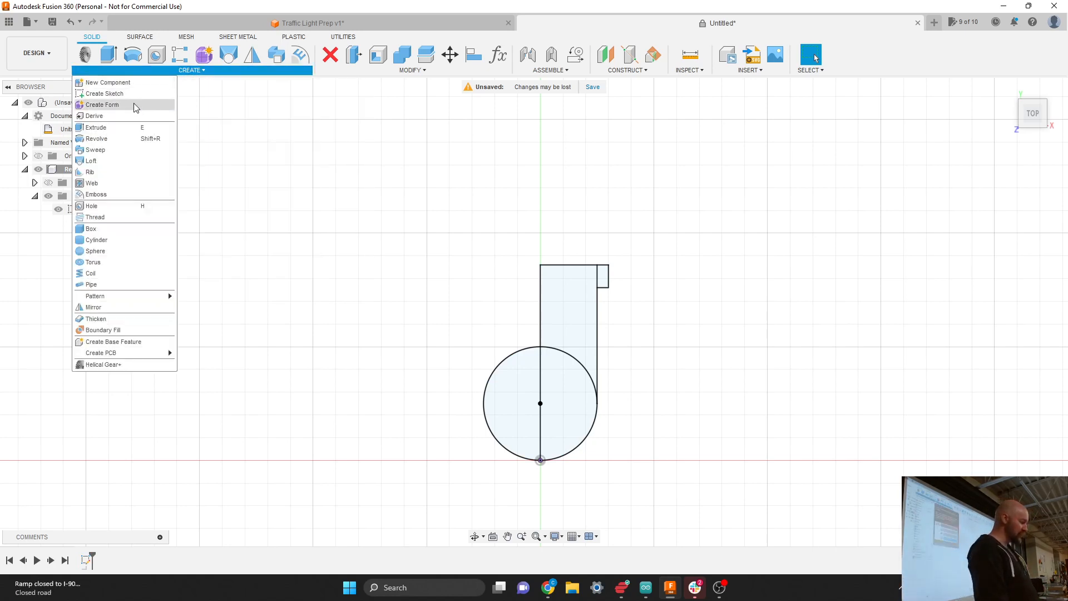
pyautogui.click(112, 139)
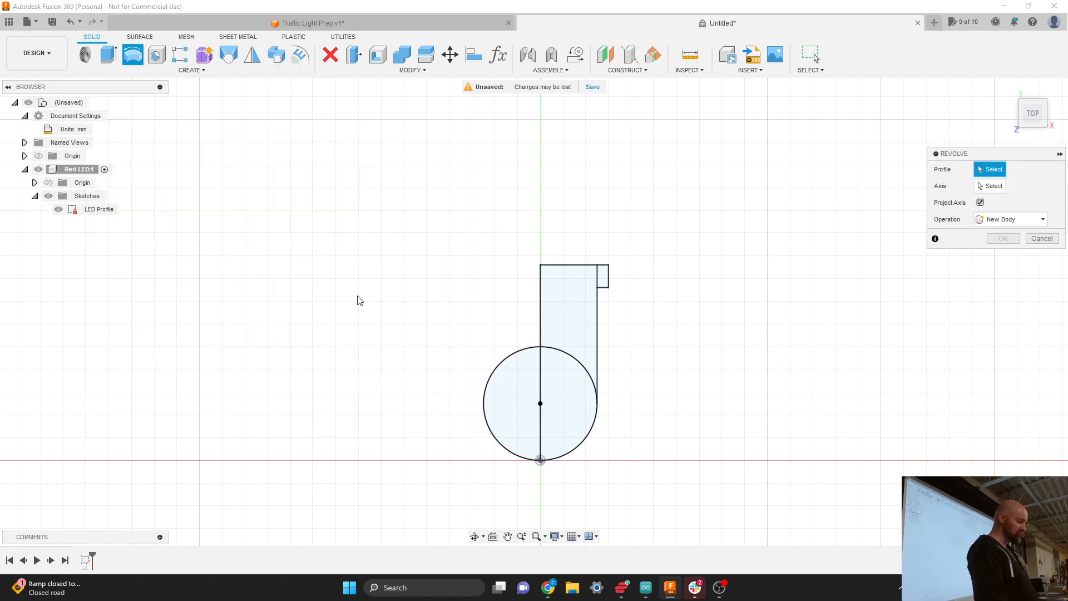
pyautogui.click(578, 412)
pyautogui.click(574, 345)
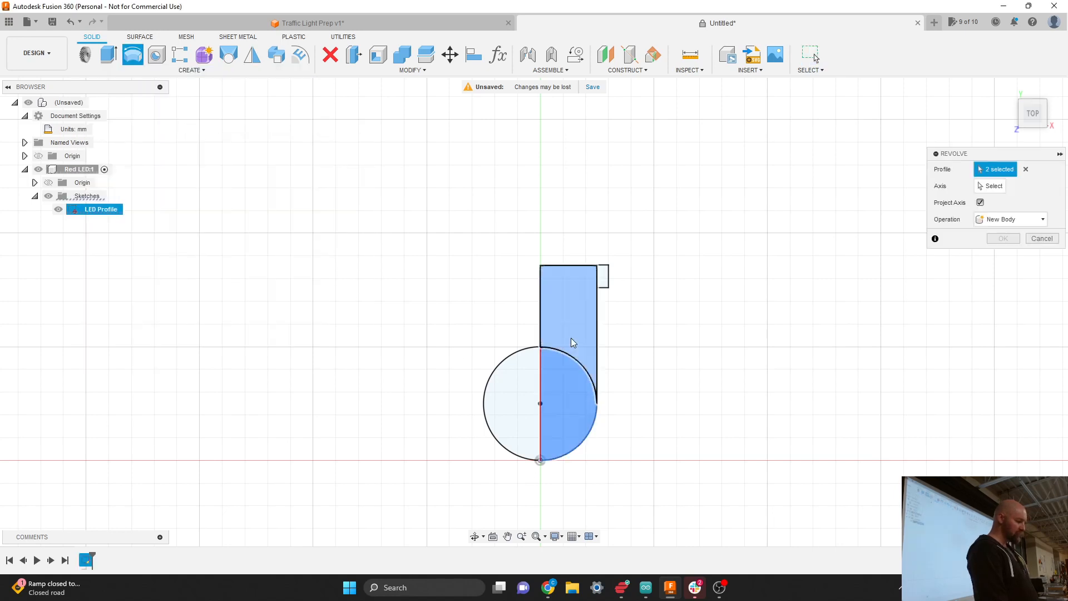
pyautogui.click(603, 276)
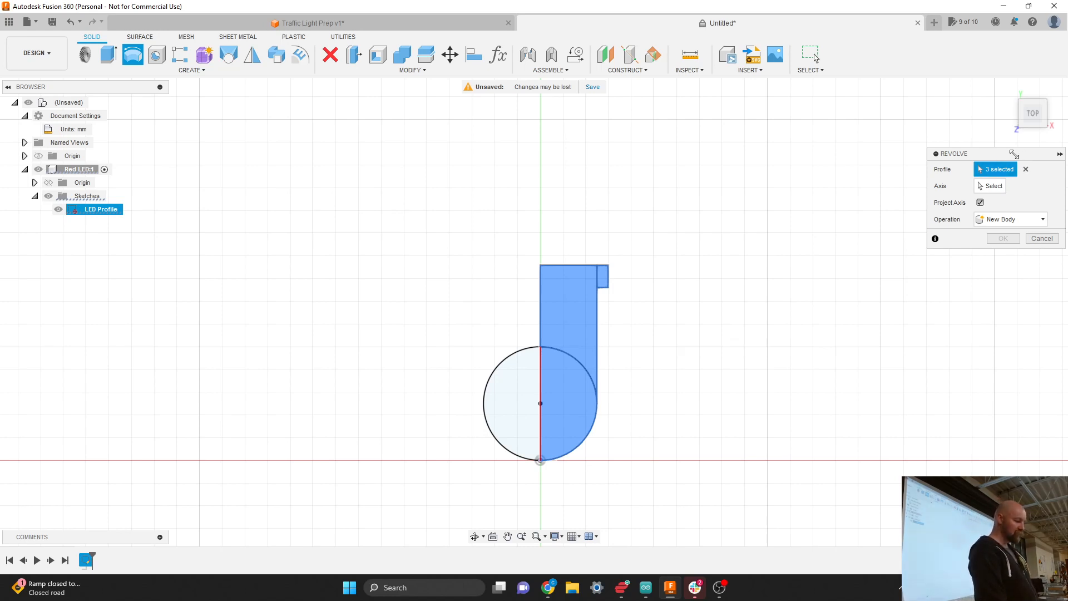
pyautogui.moveTo(1014, 151)
pyautogui.mouseDown()
pyautogui.moveTo(868, 152)
pyautogui.moveTo(753, 290)
pyautogui.mouseUp()
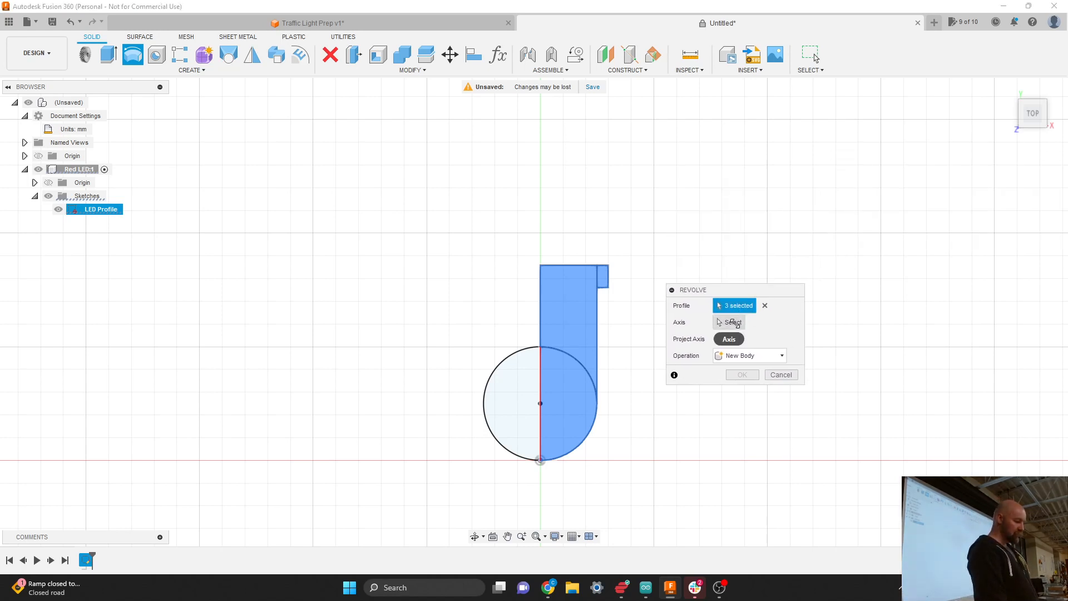
pyautogui.click(734, 323)
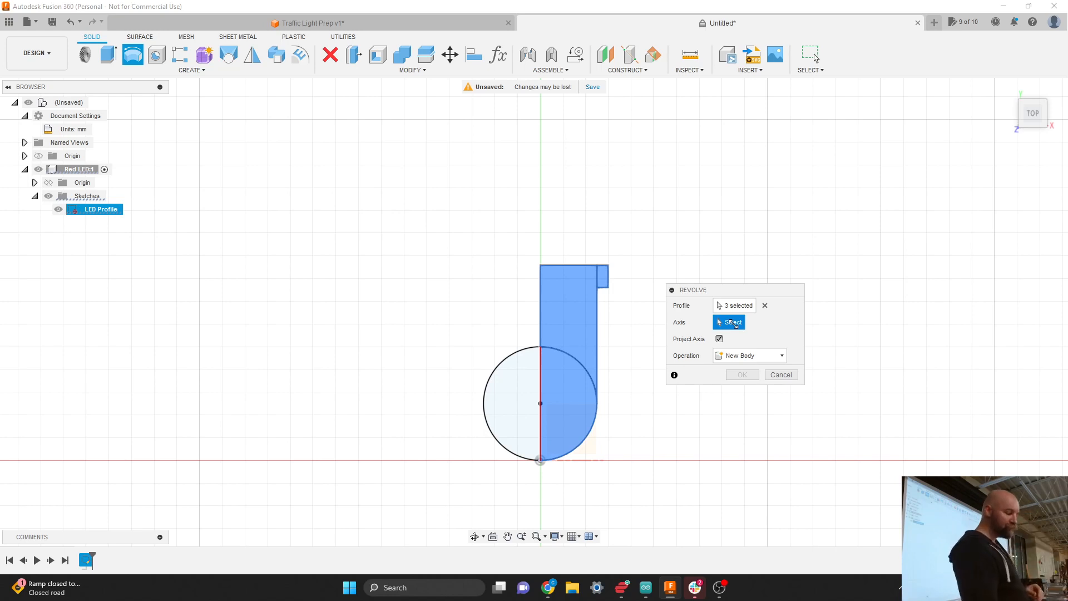
pyautogui.click(542, 336)
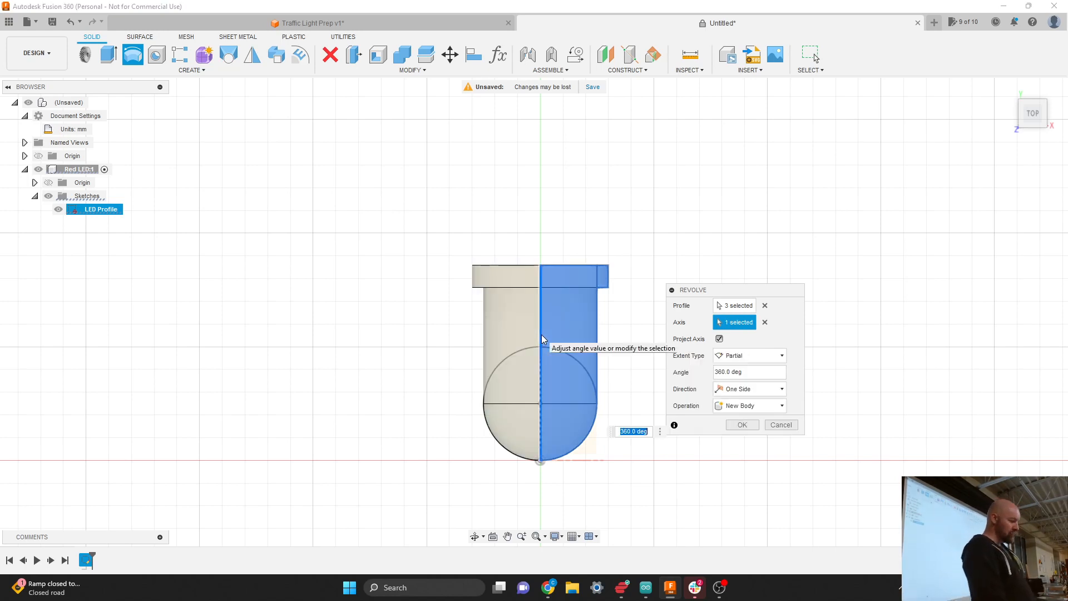
pyautogui.click(742, 425)
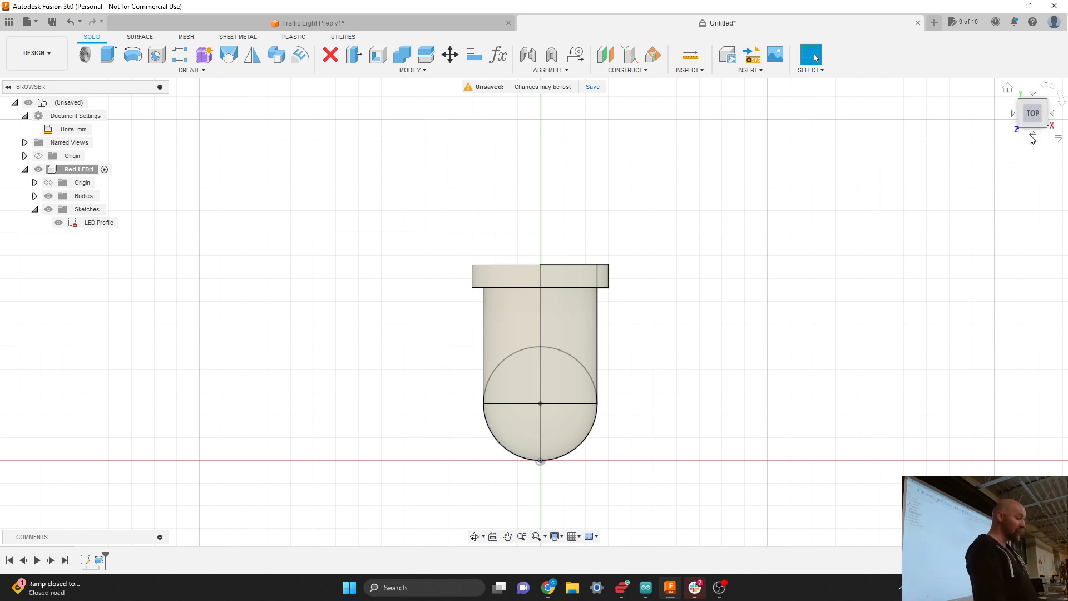
# Start an Extrude of the small flange rectangle from the LED Profile sketch, with its direction set to Symmetric.
pyautogui.moveTo(1036, 118); pyautogui.dragTo(1031, 122)
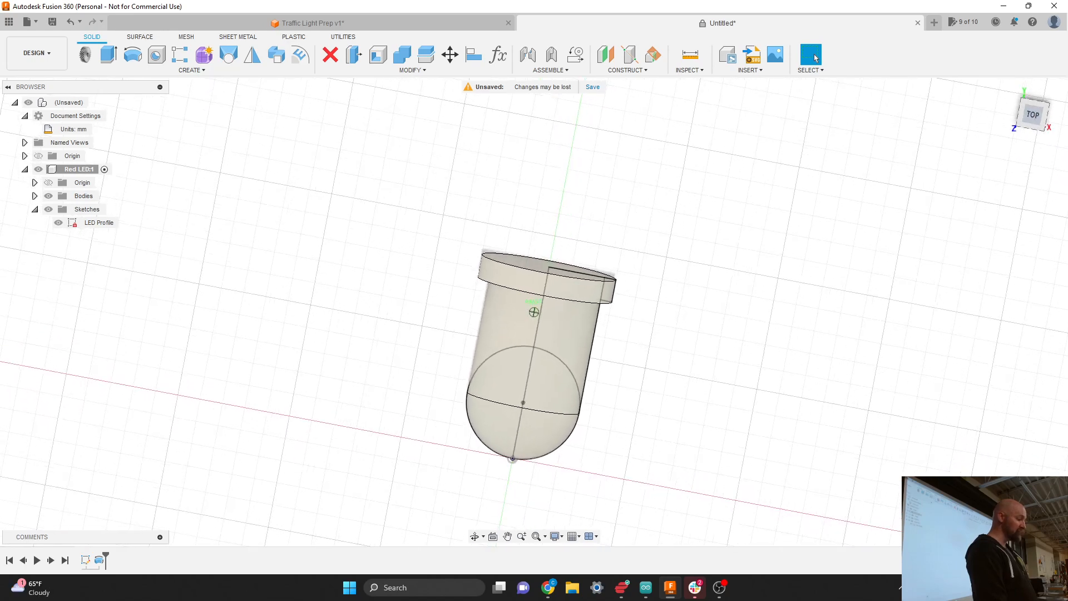
pyautogui.click(1033, 113)
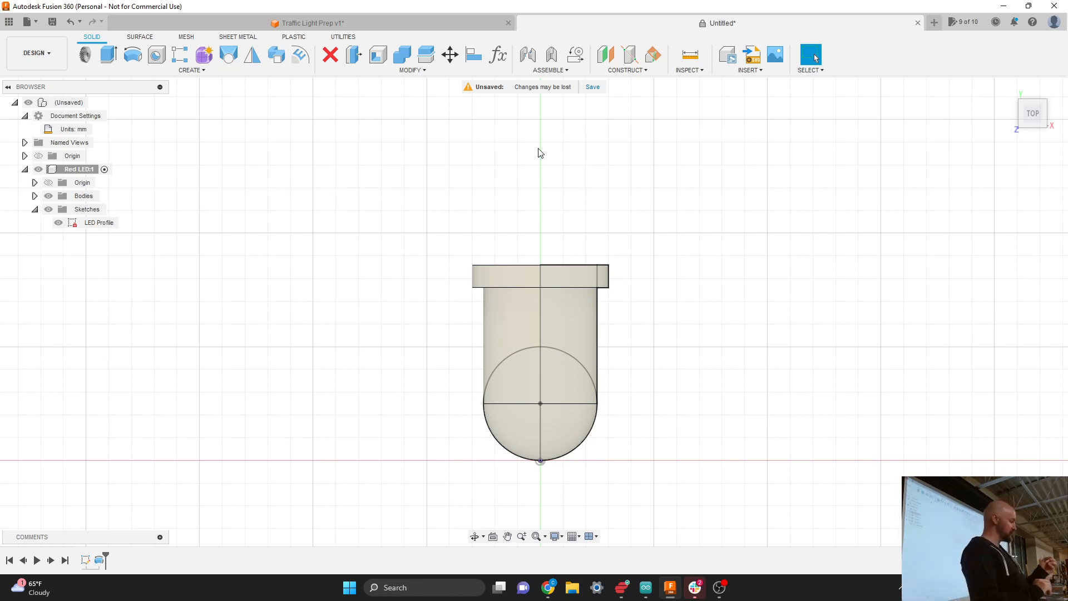
pyautogui.click(190, 71)
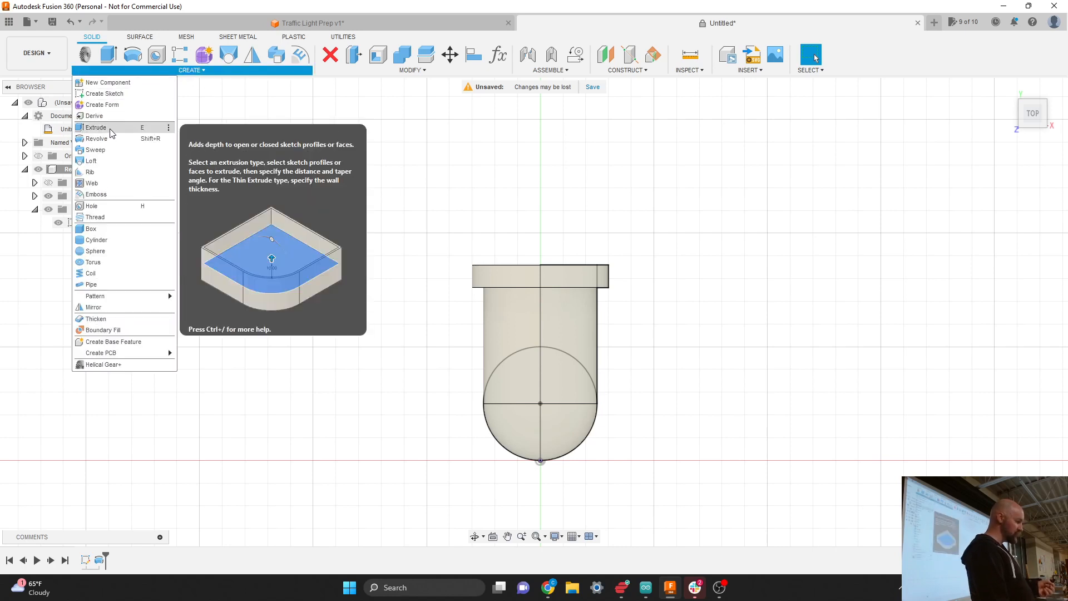
pyautogui.click(96, 128)
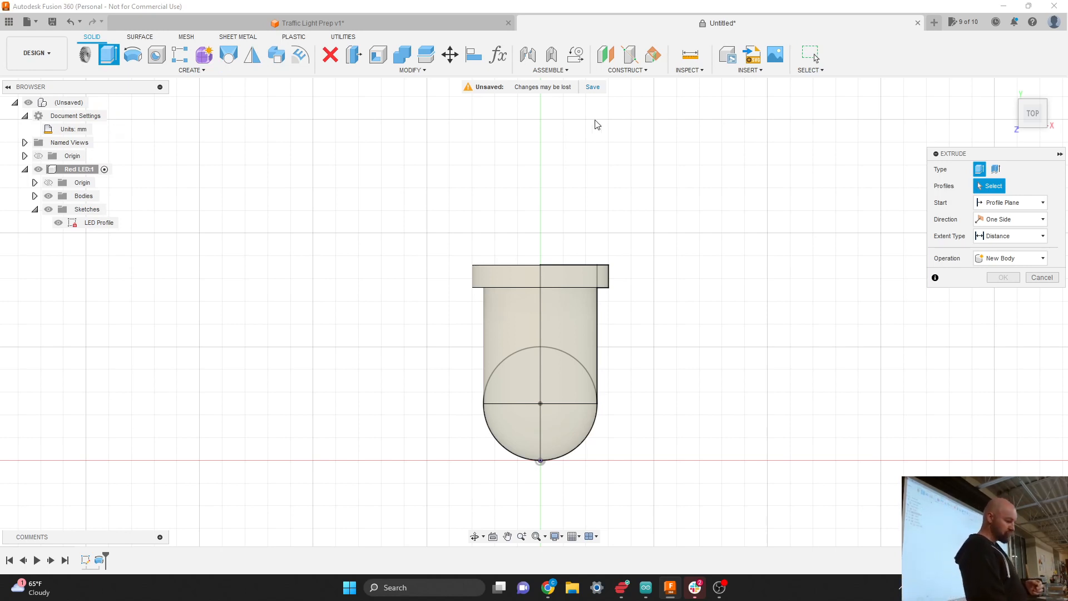
pyautogui.moveTo(966, 155); pyautogui.dragTo(790, 187)
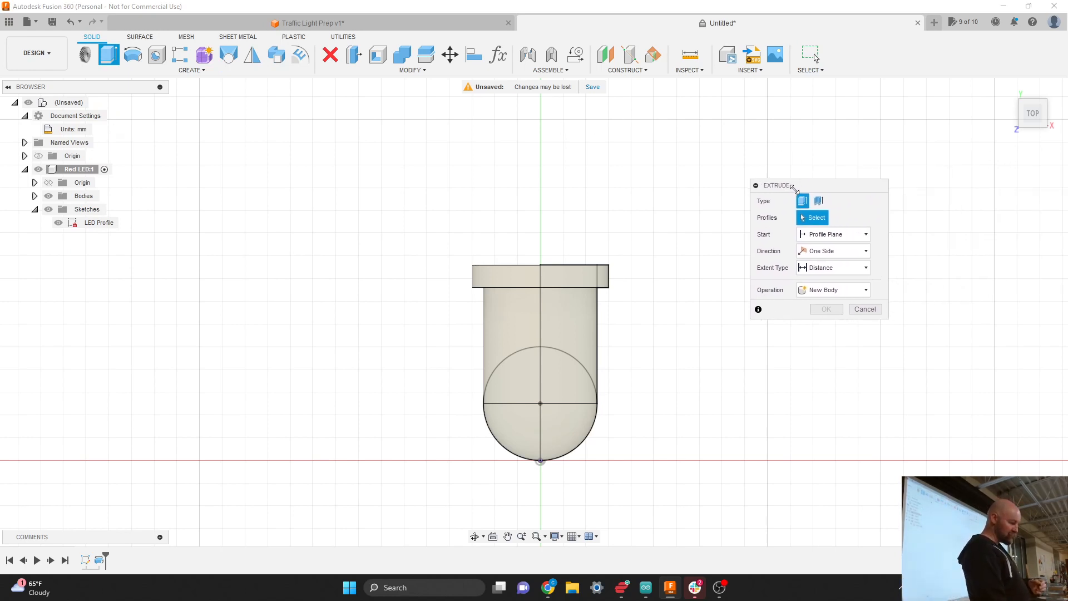
pyautogui.click(603, 281)
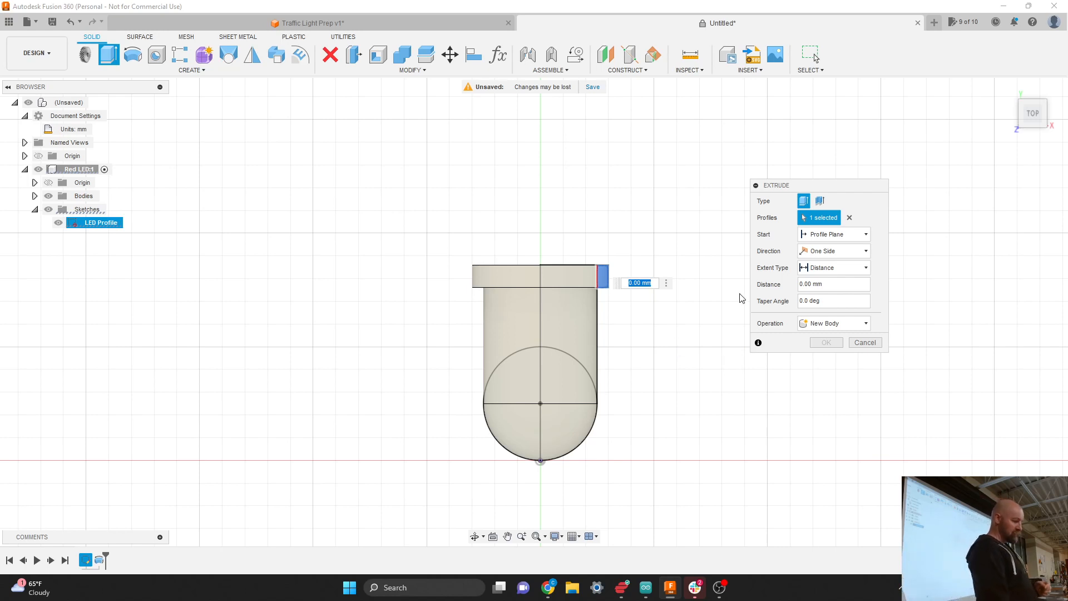
pyautogui.click(838, 253)
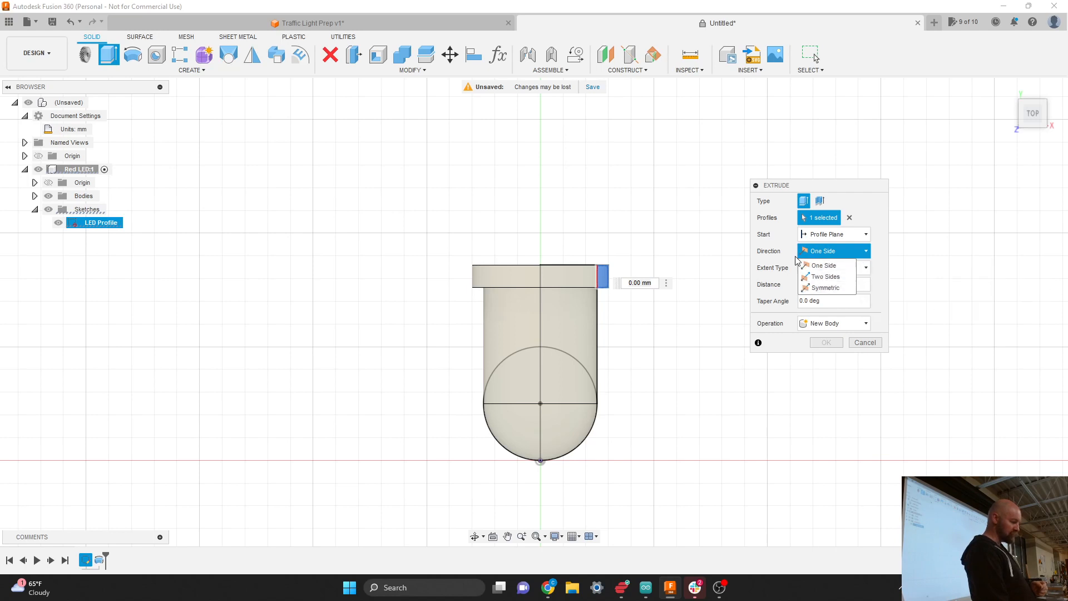
pyautogui.click(783, 250)
pyautogui.click(830, 251)
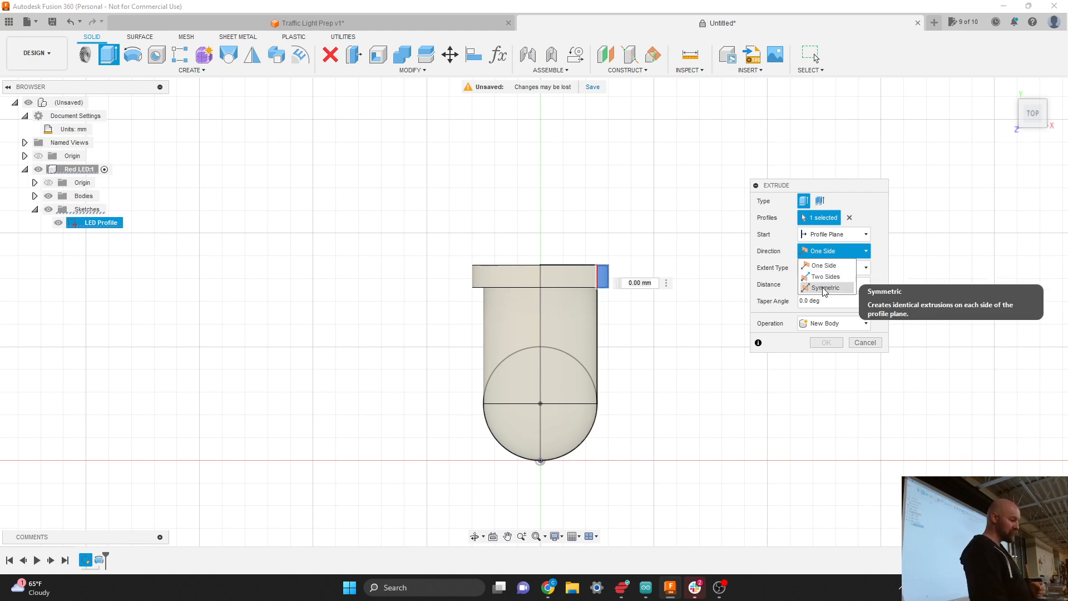
pyautogui.click(826, 288)
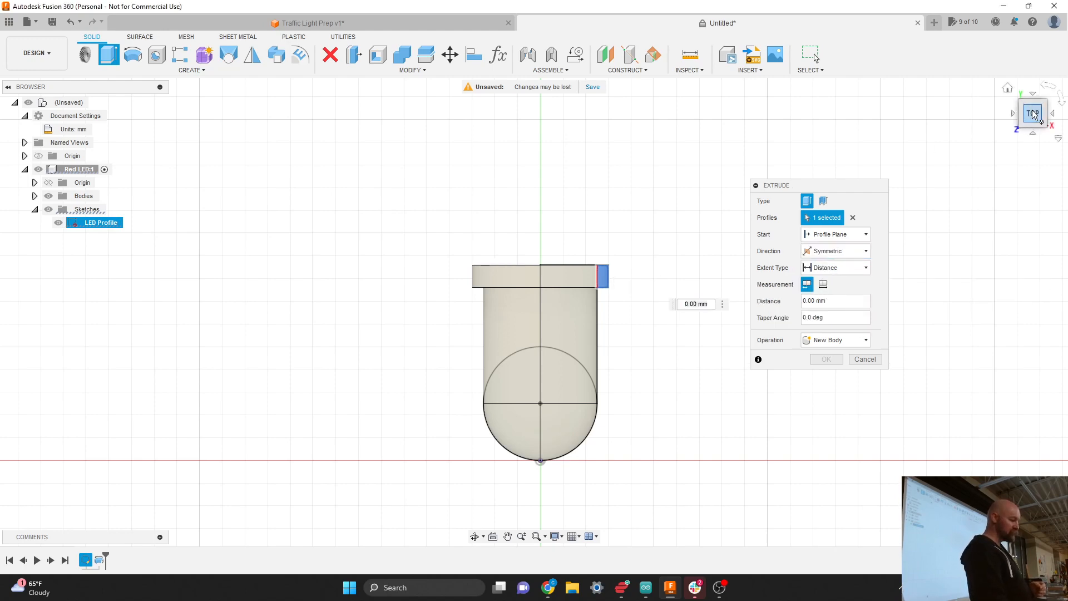
# Set the extrusion's extent to All and apply it as a cut that makes a flat on the flange.
pyautogui.moveTo(1042, 124); pyautogui.dragTo(1013, 95)
pyautogui.scroll(1, 551, 346)
pyautogui.scroll(3, 550, 347)
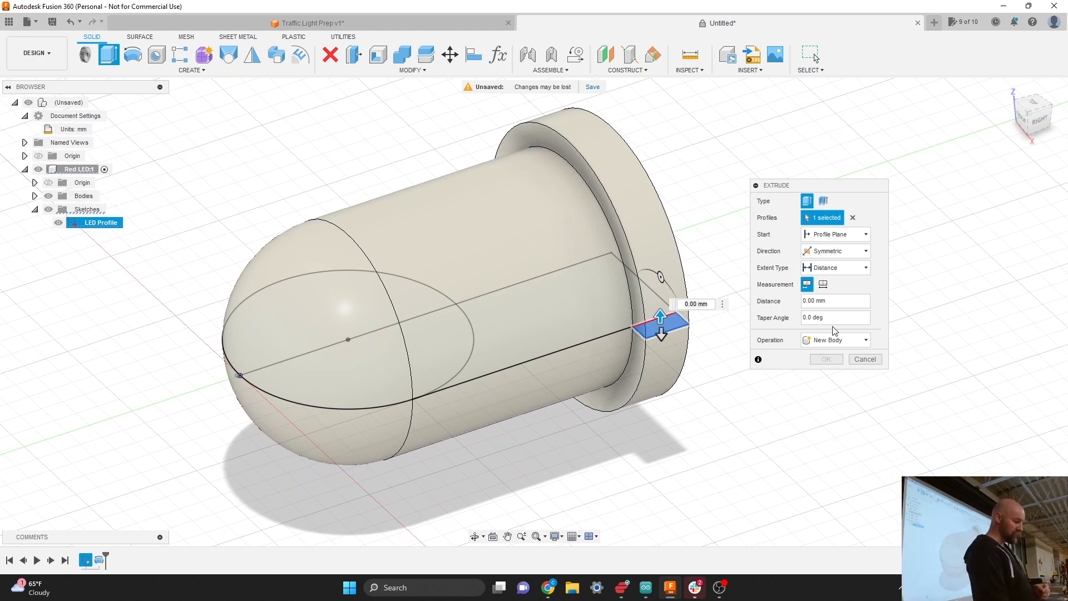
pyautogui.click(839, 269)
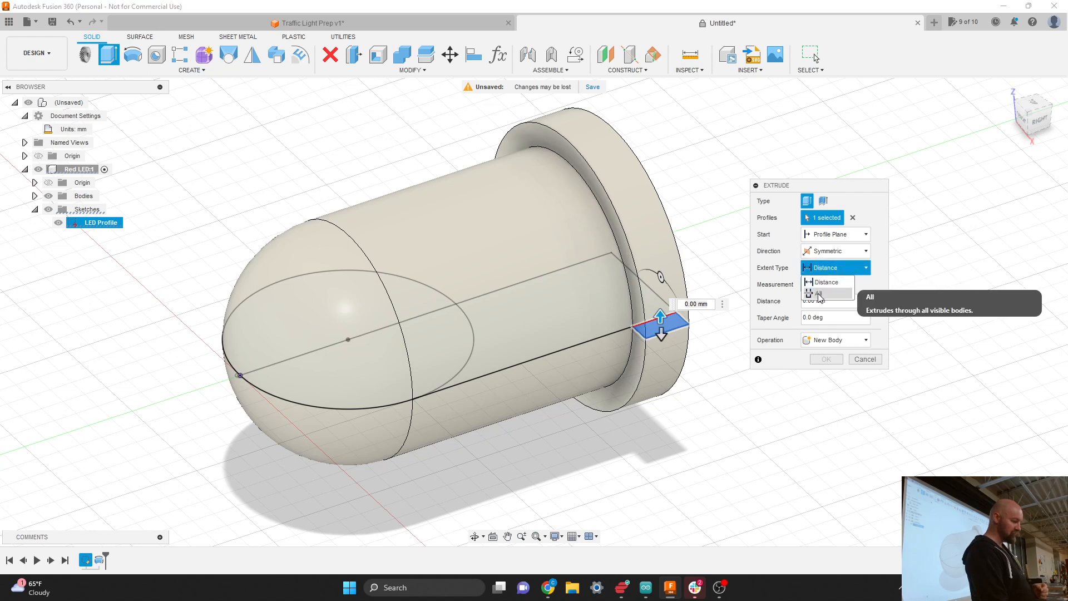
pyautogui.click(819, 295)
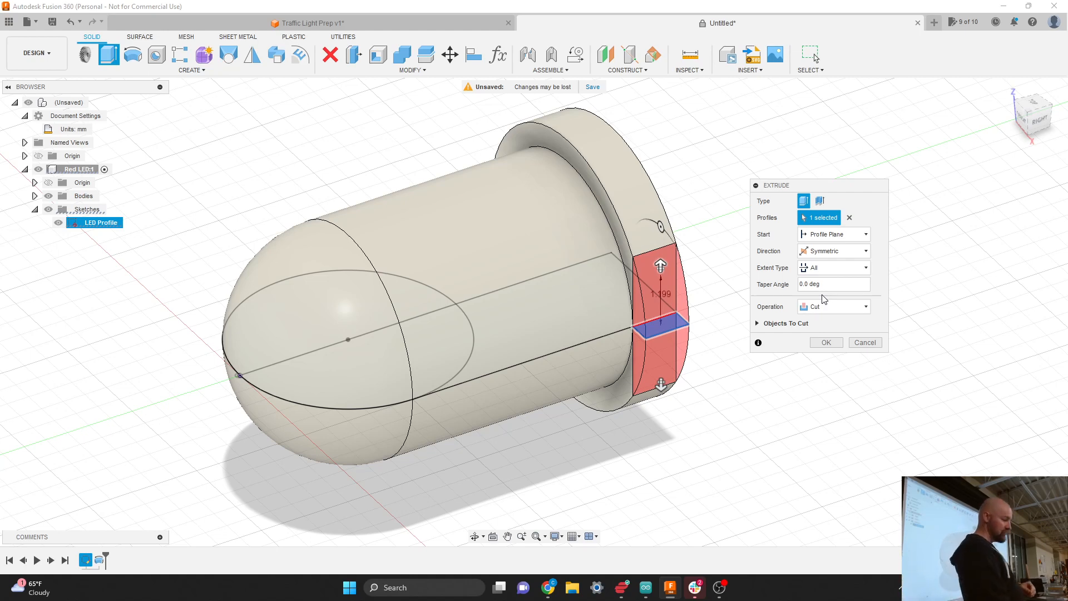
pyautogui.click(826, 343)
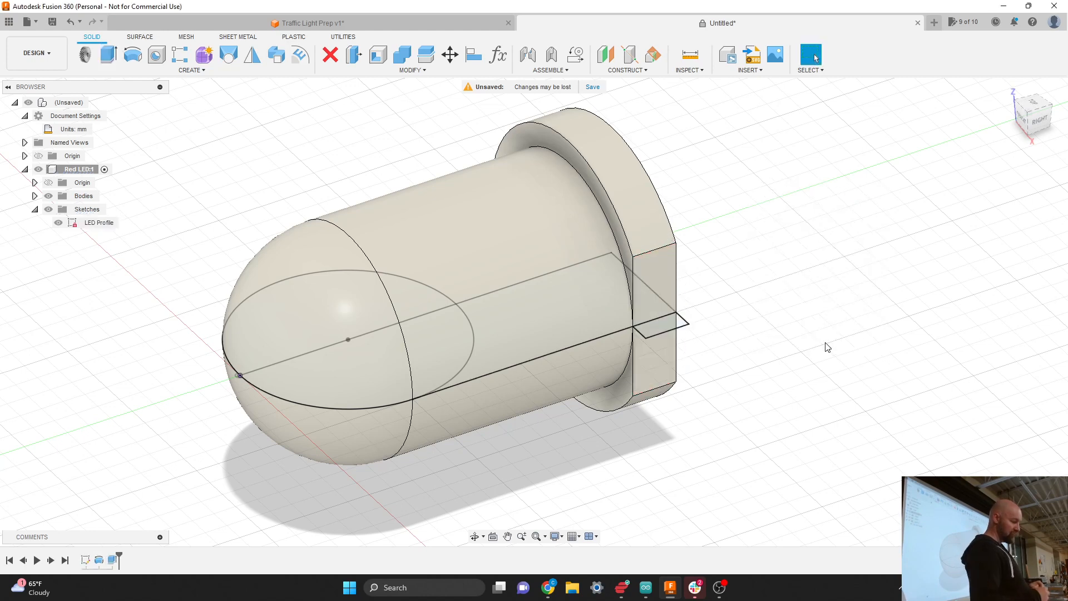
# Reopen the flange's flat cut feature, examine its settings and profile from the top view, and close it with the same settings.
pyautogui.click(58, 224)
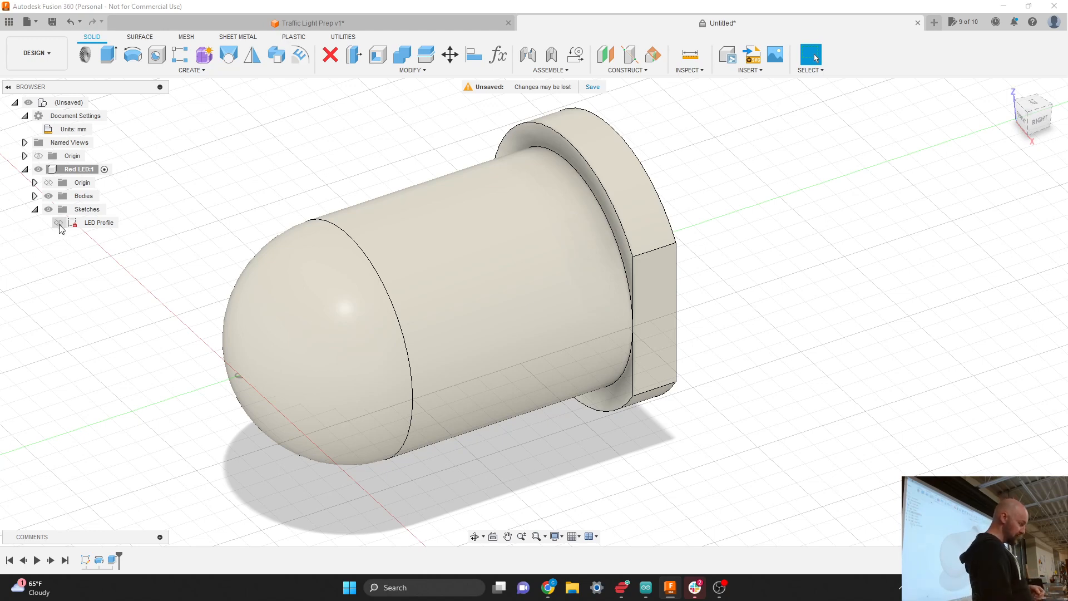
pyautogui.click(58, 224)
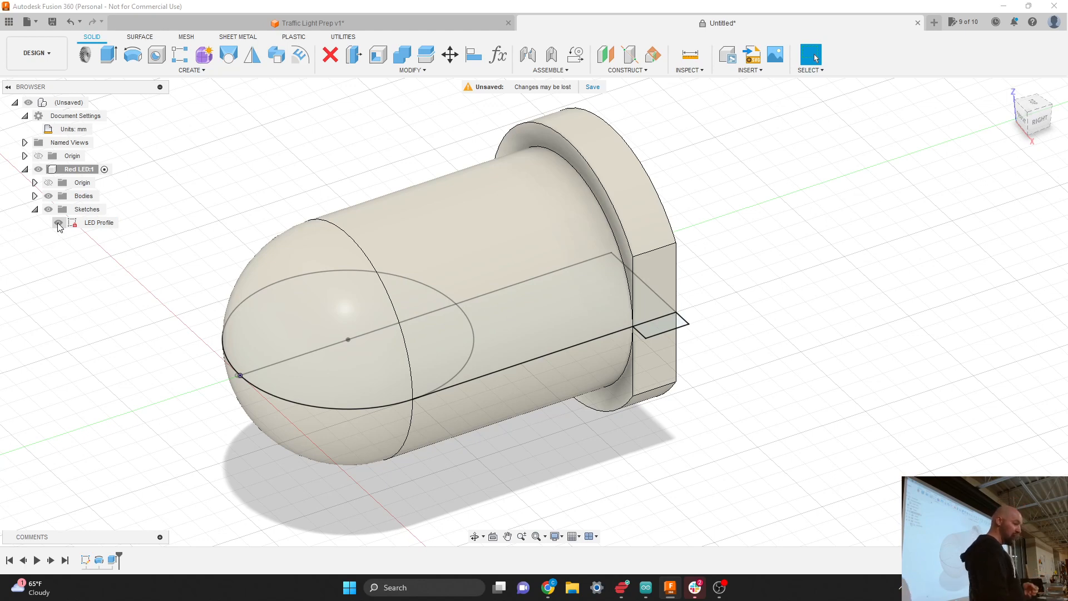
pyautogui.rightClick(112, 560)
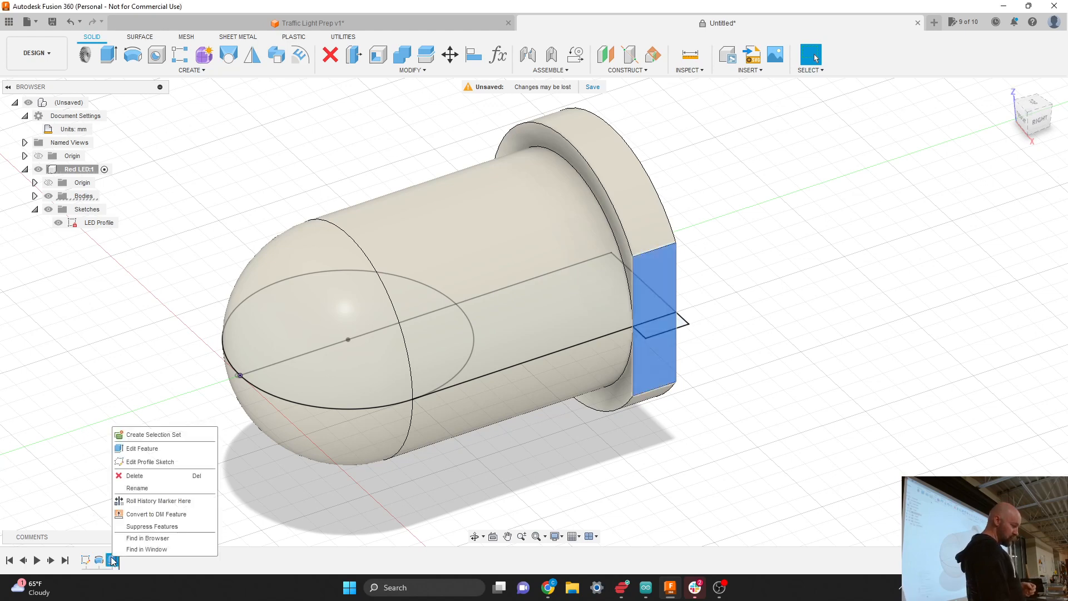
pyautogui.click(136, 449)
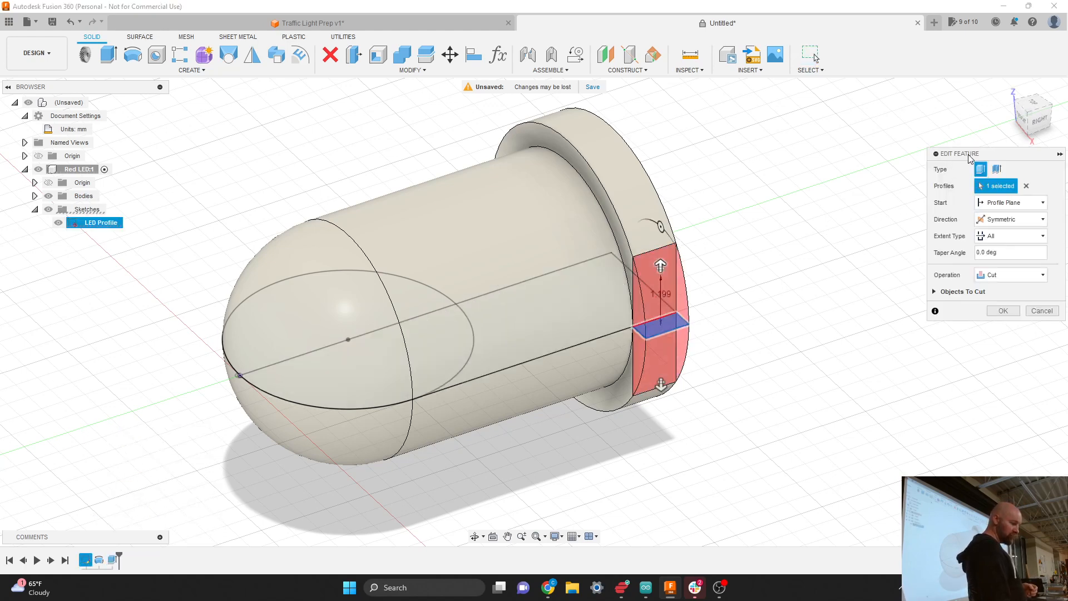
pyautogui.moveTo(969, 161); pyautogui.dragTo(777, 220)
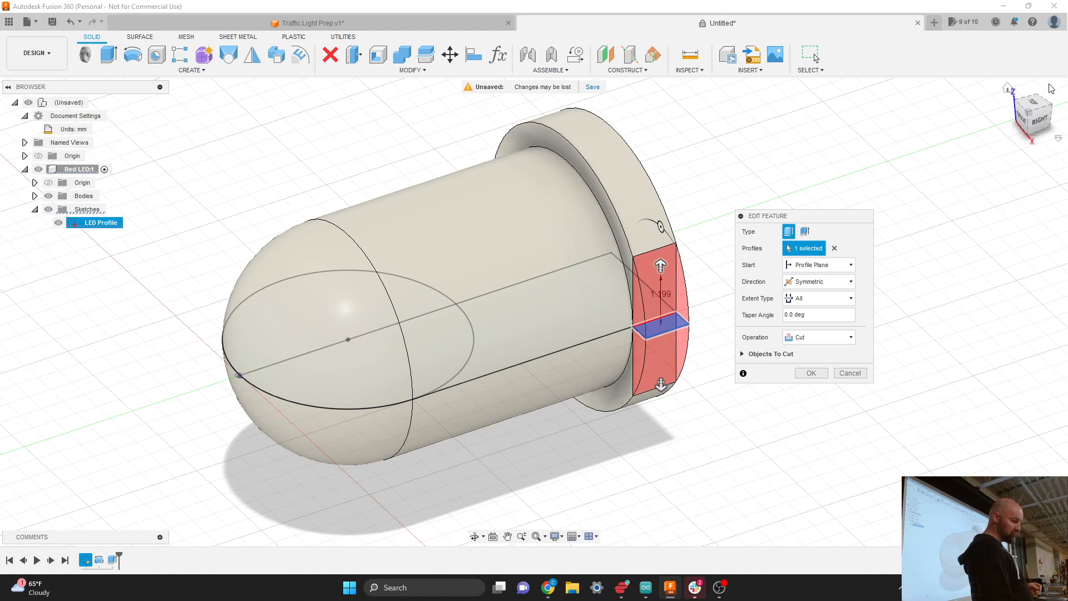
pyautogui.click(1033, 106)
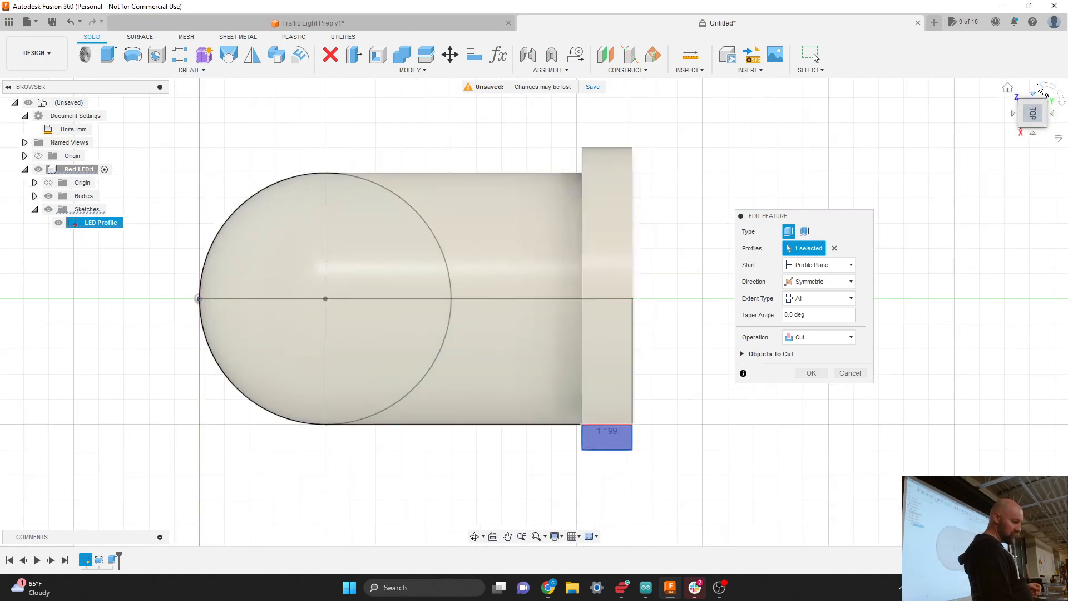
pyautogui.click(1033, 94)
pyautogui.scroll(-2, 437, 238)
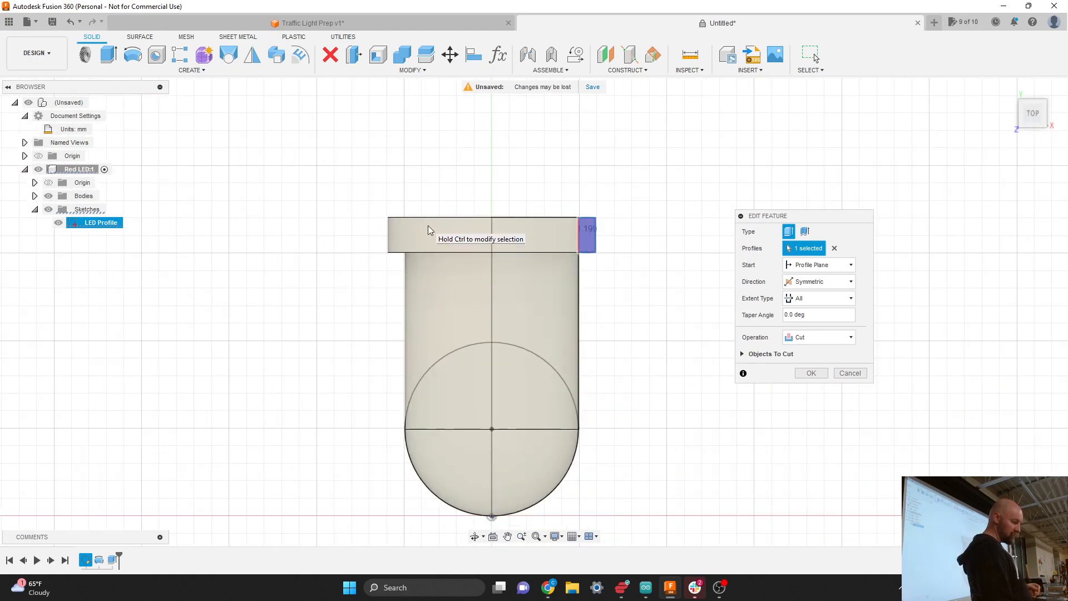
pyautogui.scroll(1, 454, 372)
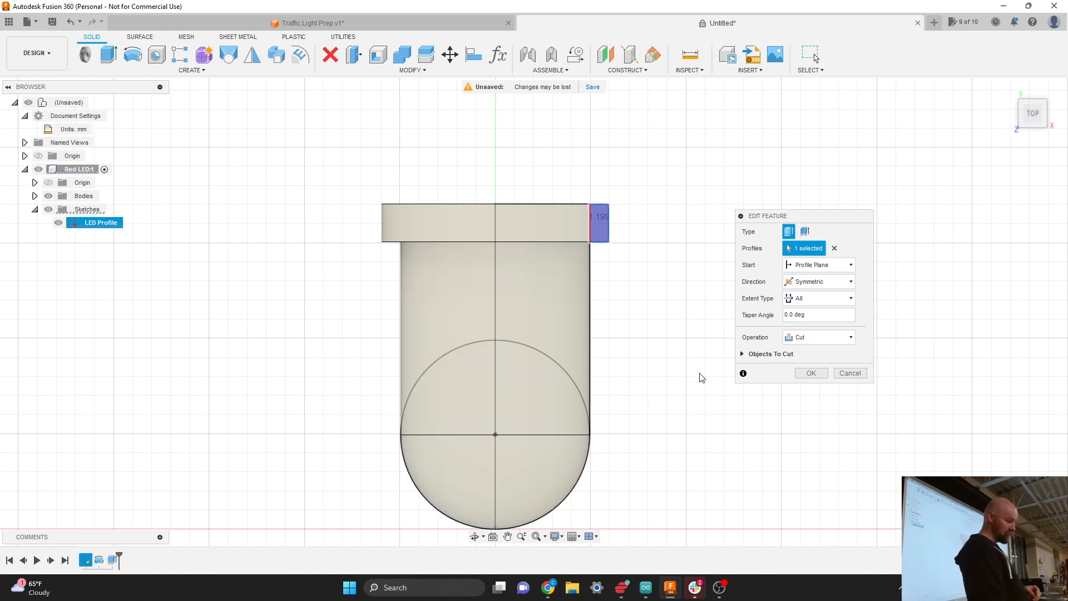
pyautogui.click(811, 373)
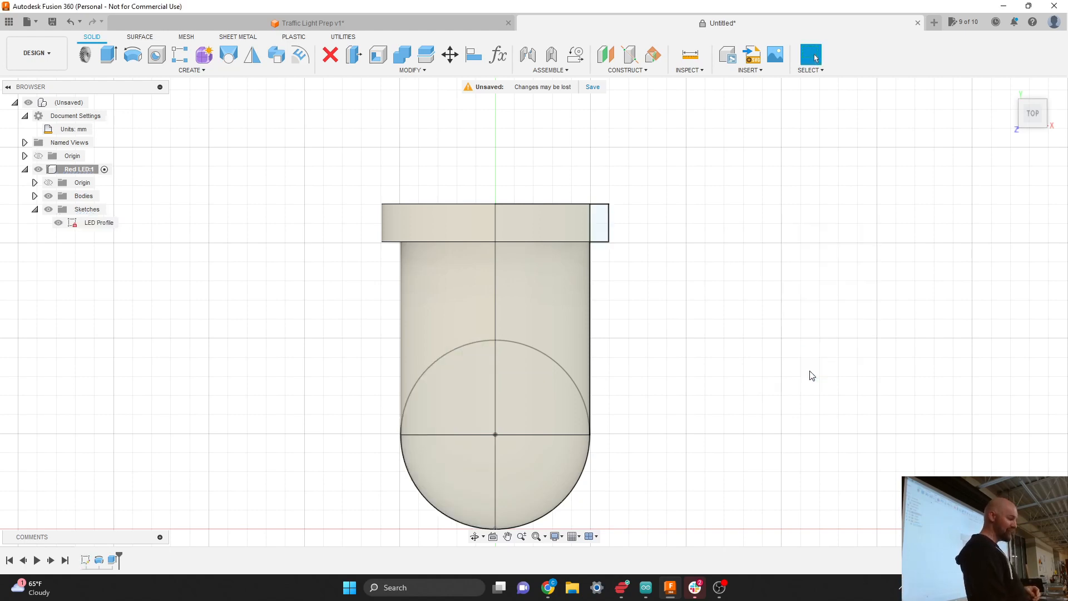
# Open the LED Profile sketch for editing.
pyautogui.moveTo(1031, 115); pyautogui.dragTo(1040, 116)
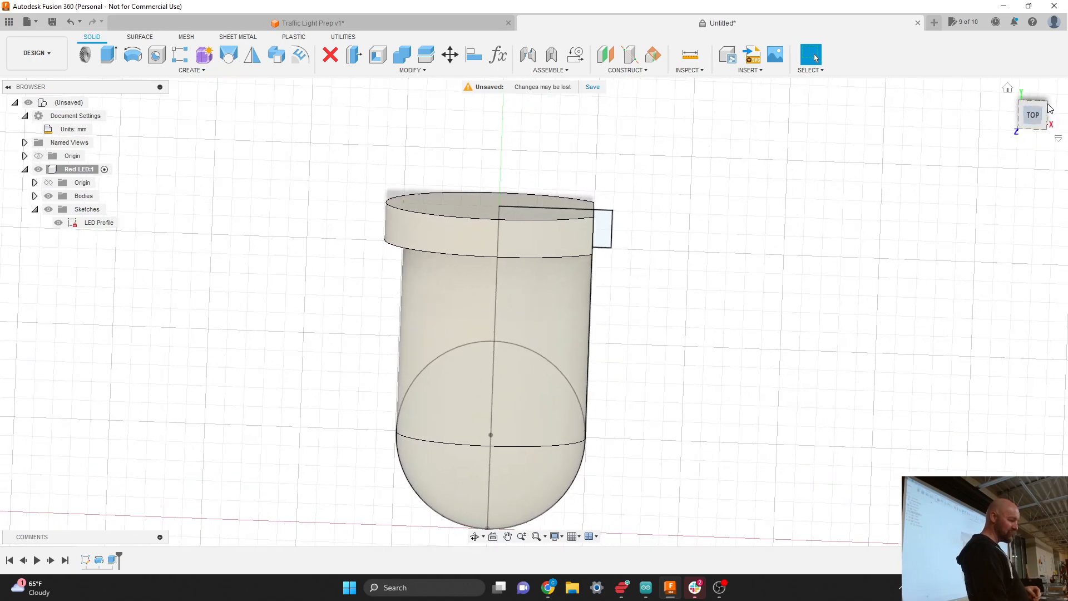
pyautogui.click(1048, 122)
pyautogui.scroll(-2, 753, 138)
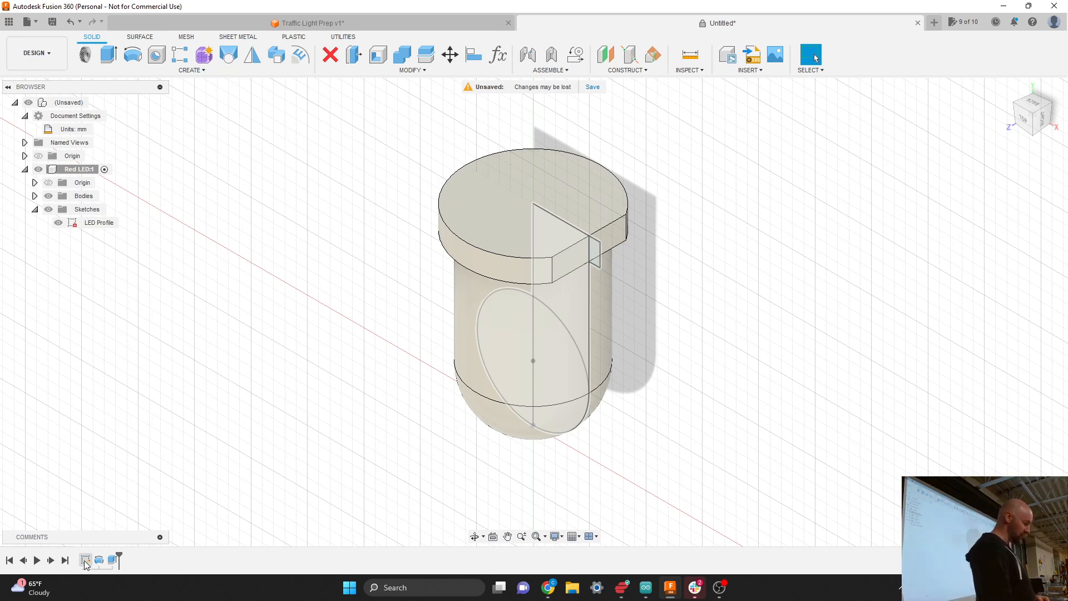
pyautogui.rightClick(84, 560)
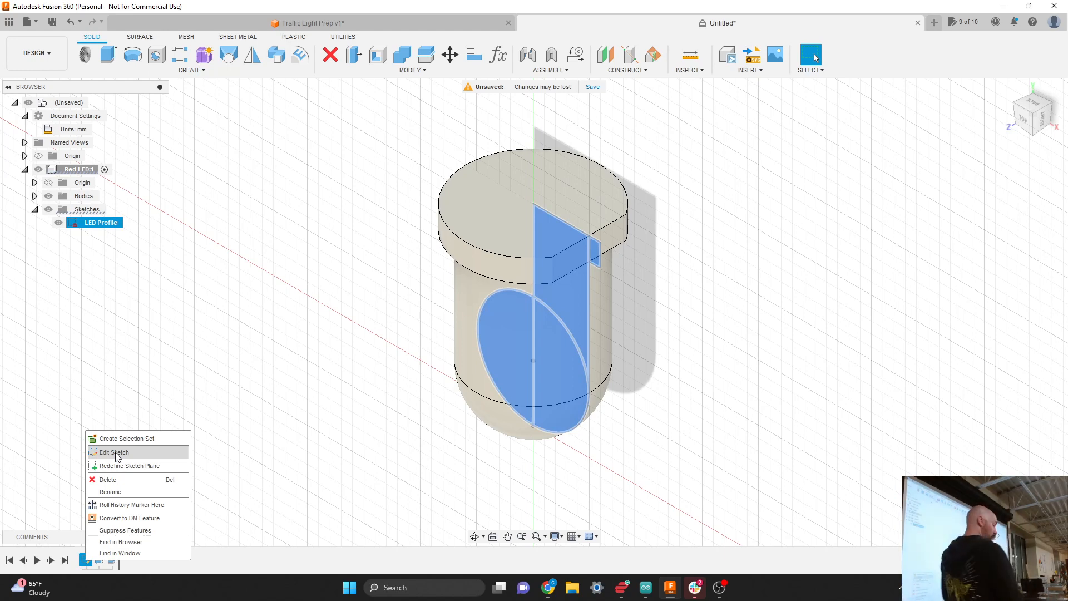
pyautogui.rightClick(101, 224)
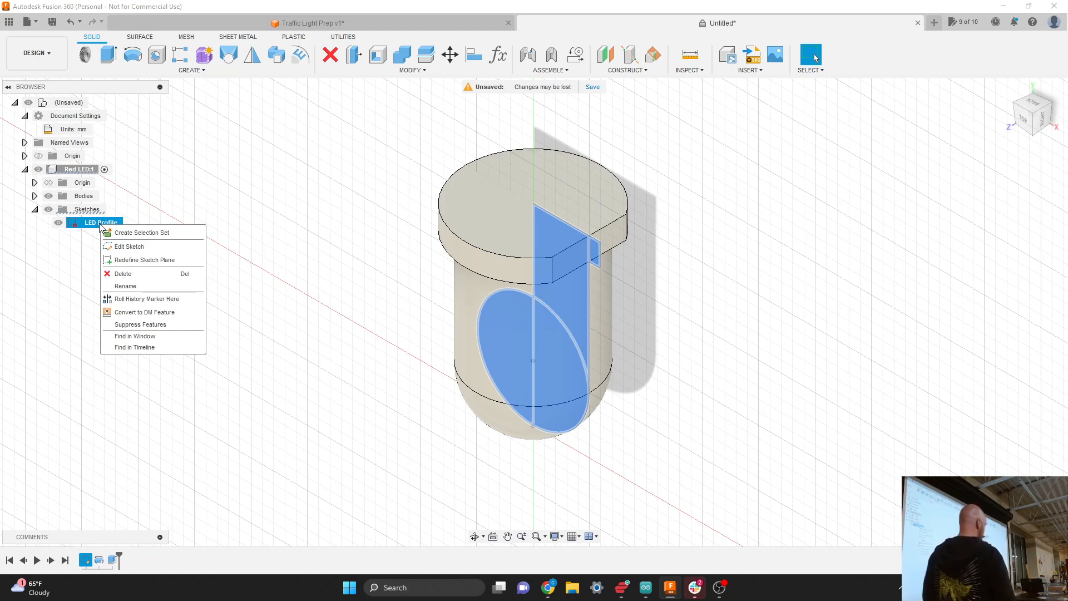
pyautogui.click(117, 247)
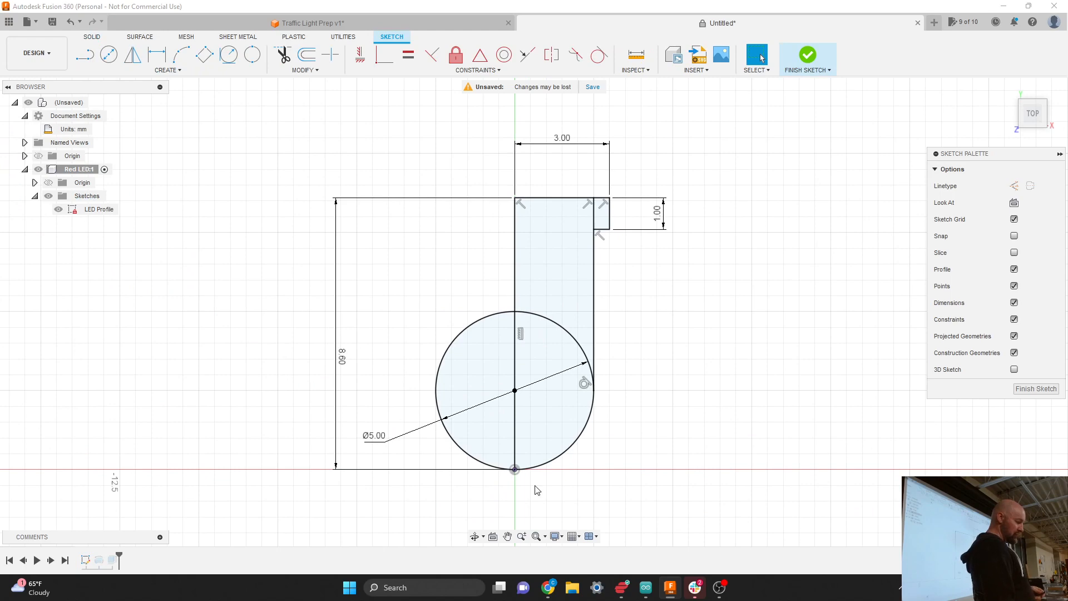
# Draw a 2-point rectangle 0.6 mm wide and 27 mm tall, rising from the top edge of the LED profile.
pyautogui.scroll(-3, 555, 494)
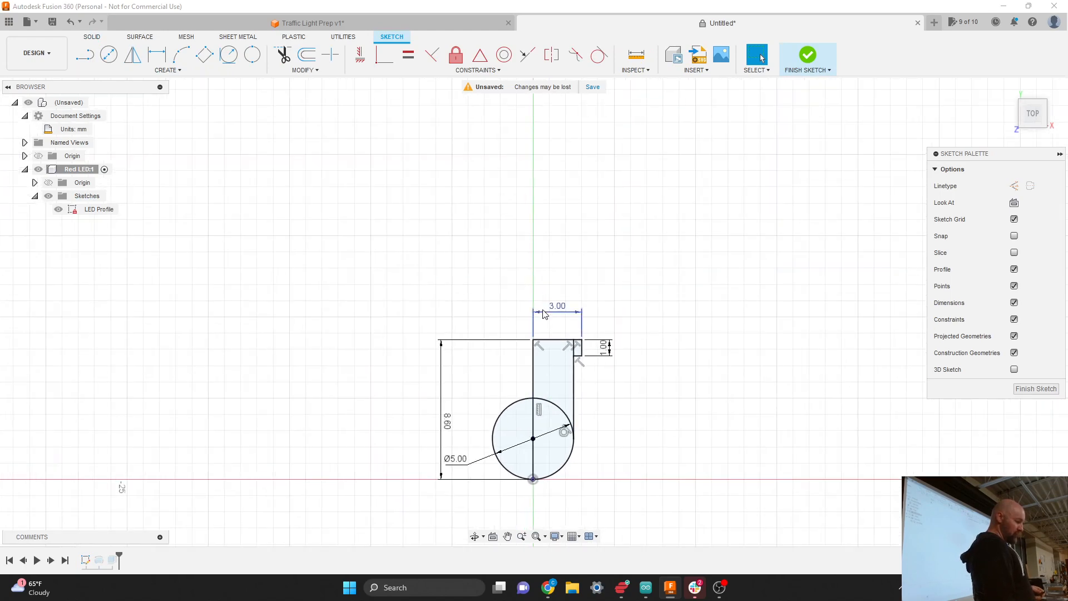
pyautogui.scroll(4, 544, 313)
pyautogui.scroll(1, 544, 313)
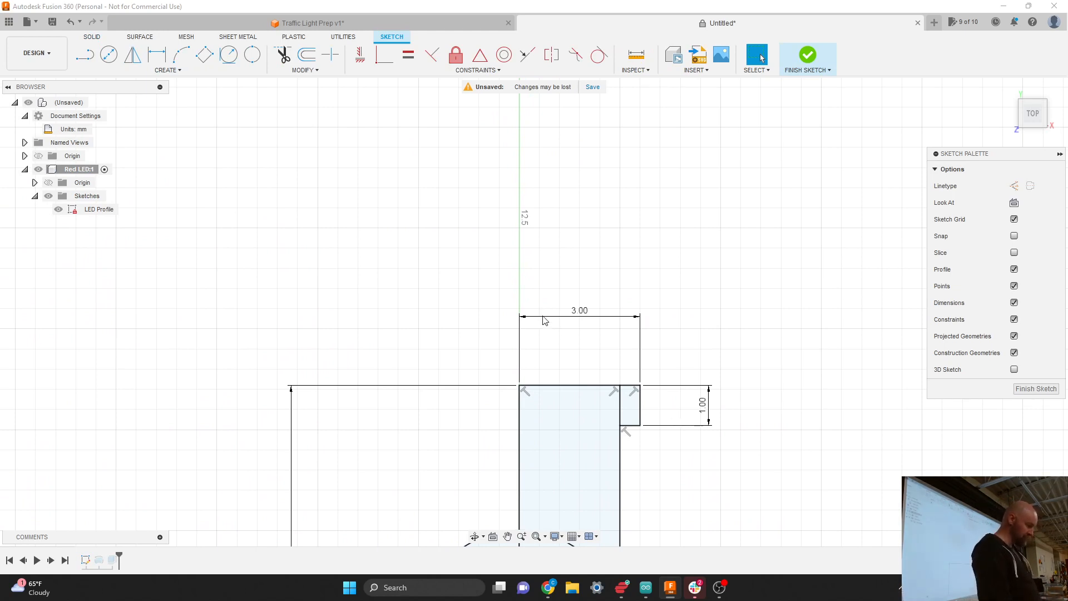
pyautogui.click(189, 71)
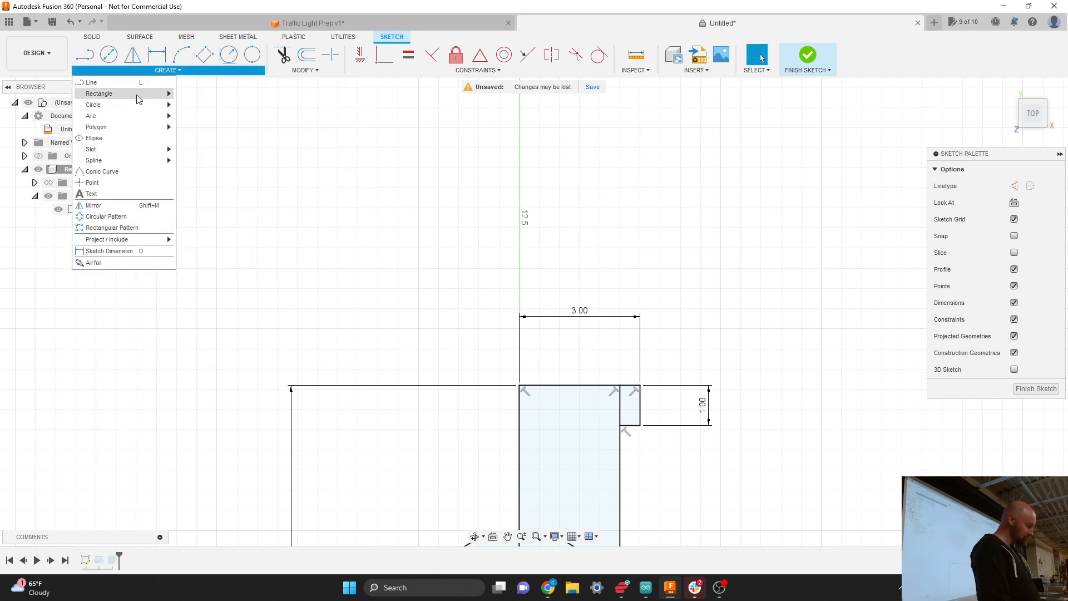
pyautogui.moveTo(137, 96)
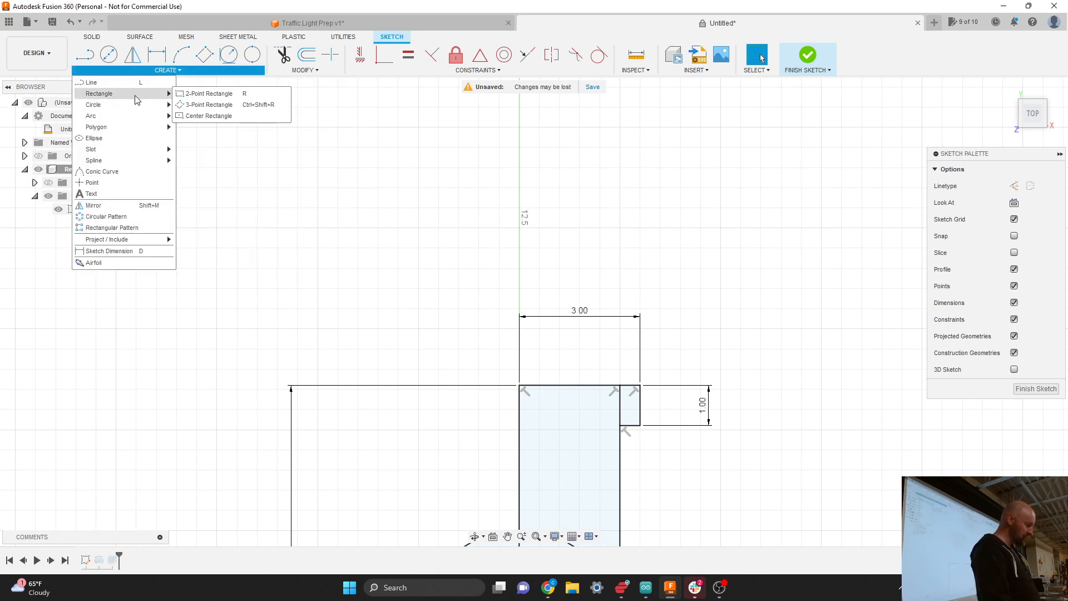
pyautogui.click(206, 99)
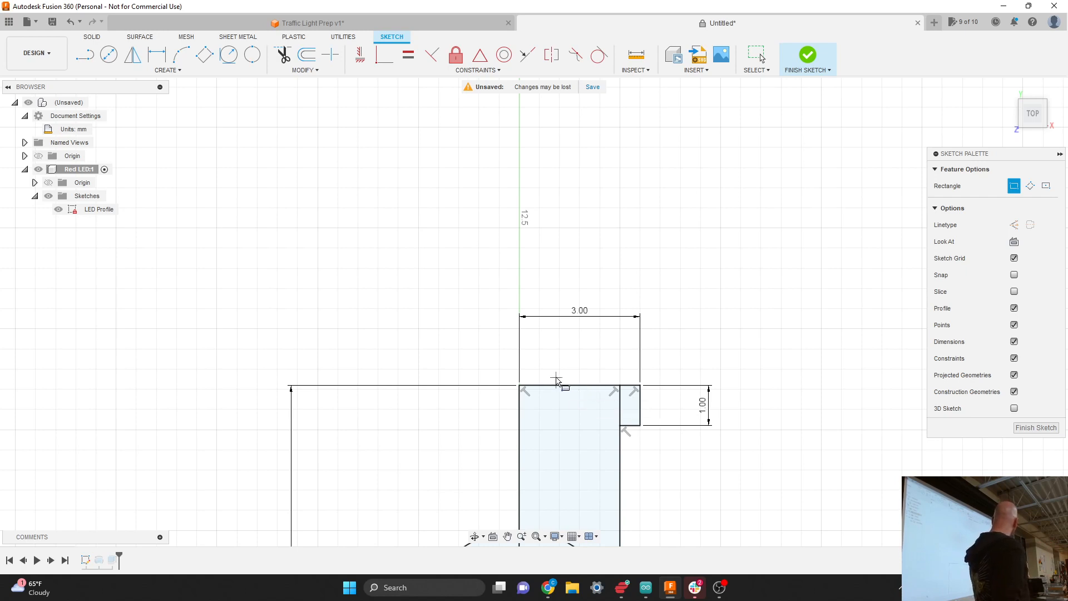
pyautogui.click(557, 385)
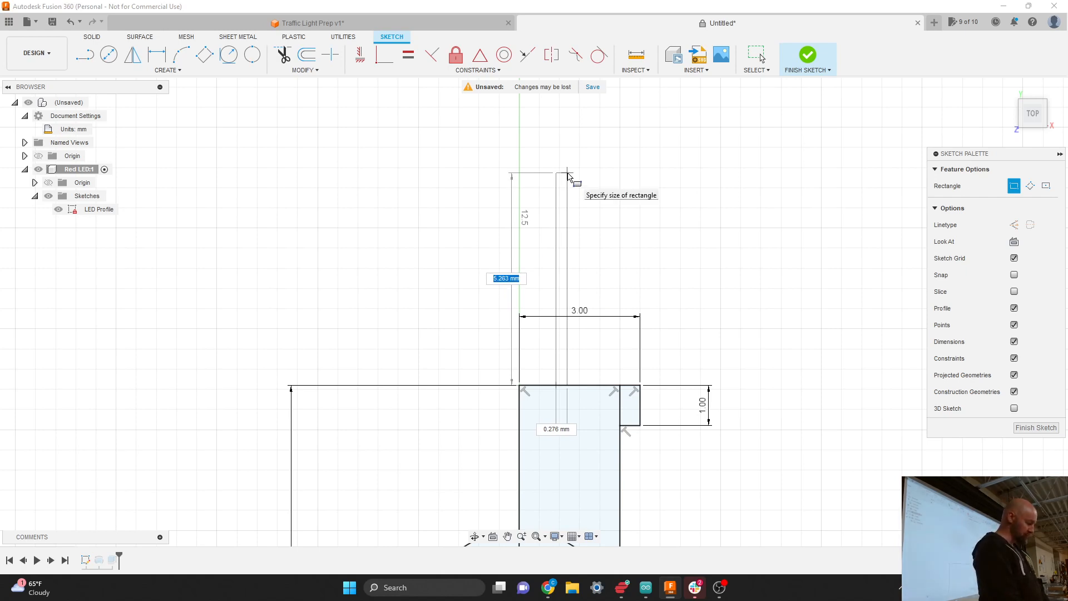
pyautogui.write('25')
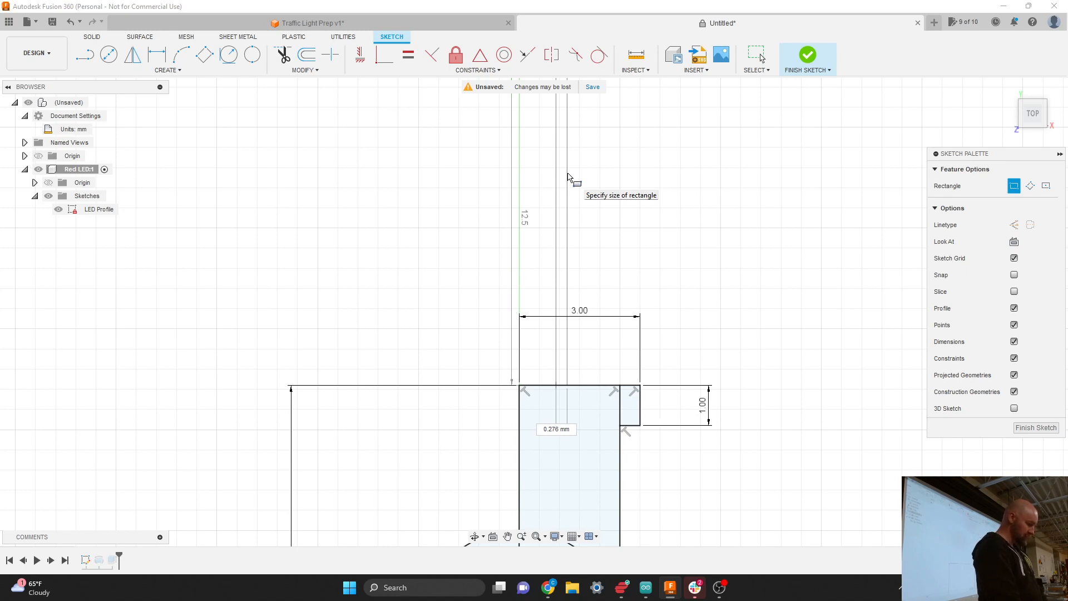
pyautogui.press('Tab')
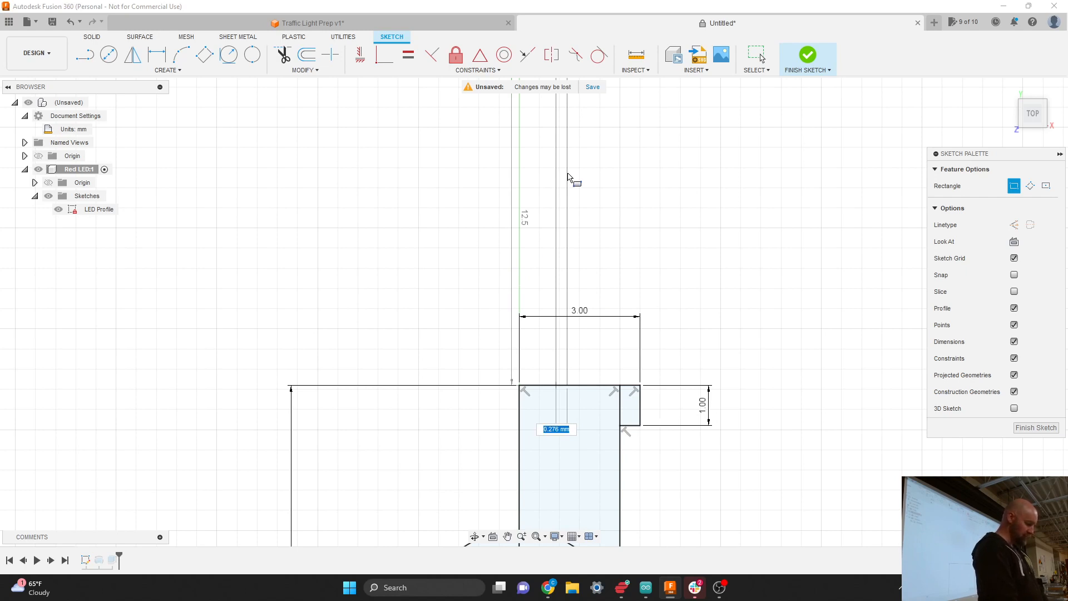
pyautogui.press('BackSpace')
pyautogui.write('.6')
pyautogui.press('Tab')
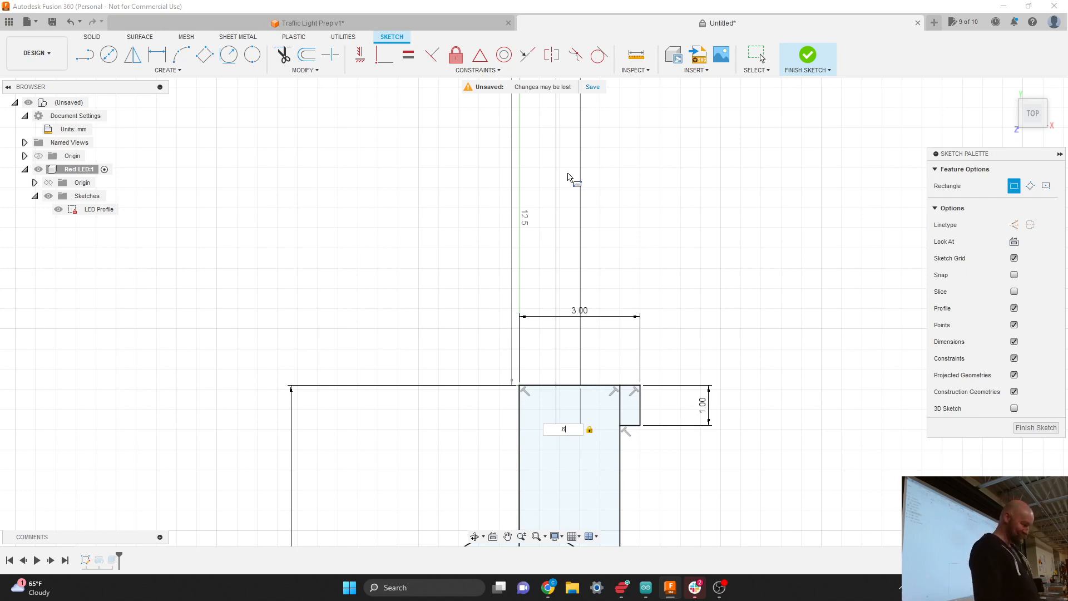
pyautogui.press('Return')
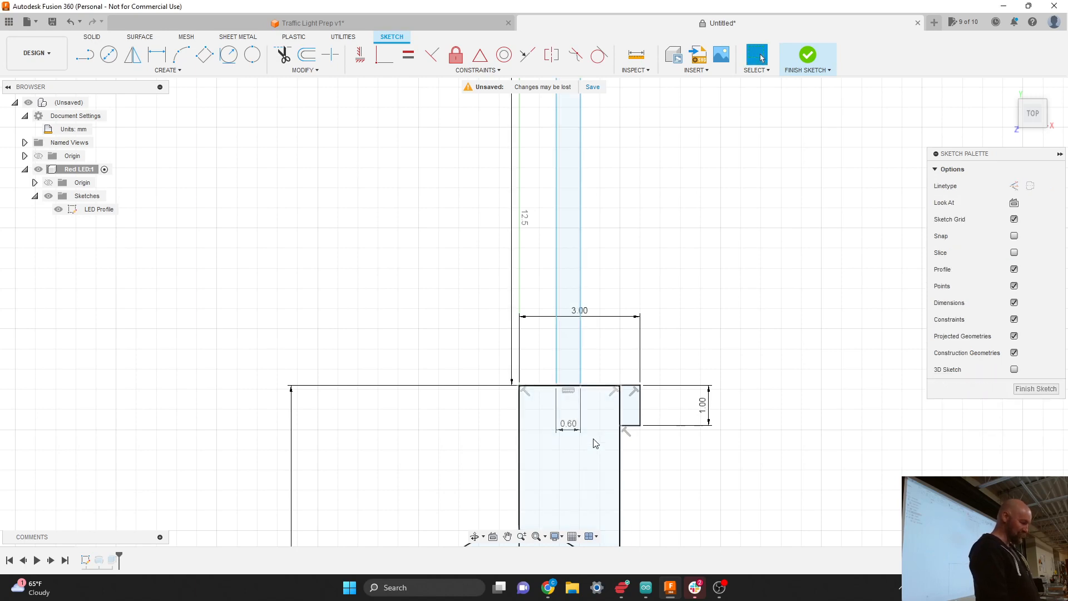
# Move the 3 mm flange radius dimension closer to the top edge of the profile.
pyautogui.scroll(-2, 600, 460)
pyautogui.scroll(-4, 600, 466)
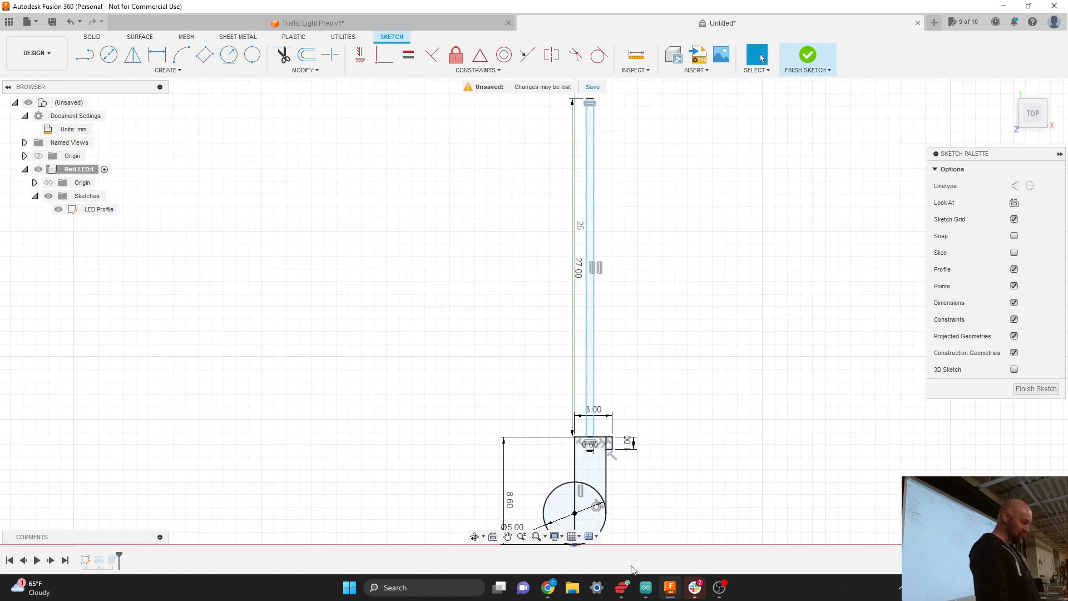
pyautogui.scroll(-1, 633, 431)
pyautogui.scroll(4, 609, 418)
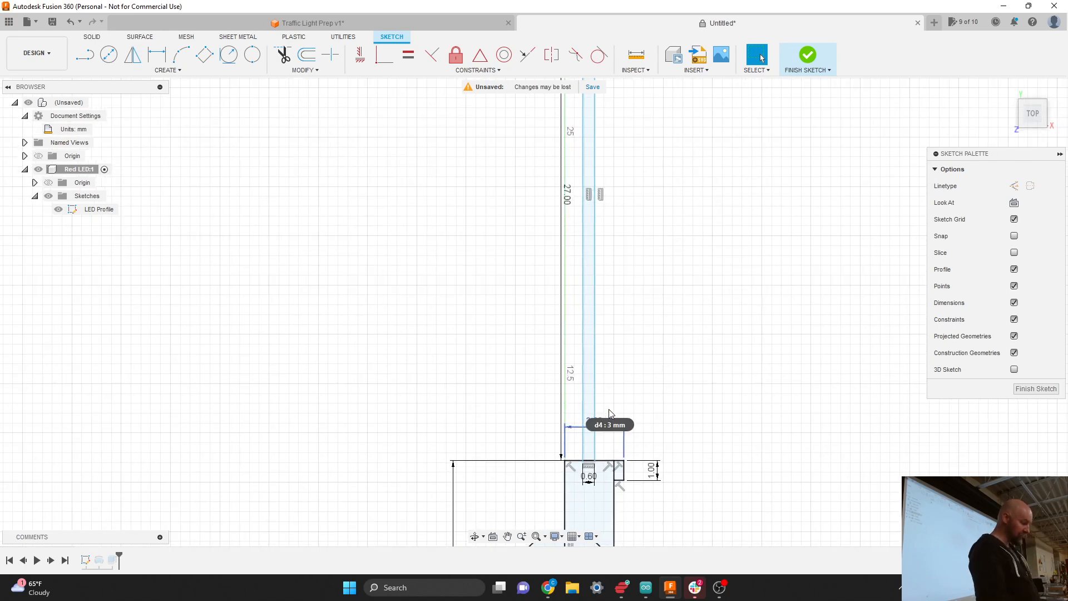
pyautogui.scroll(4, 610, 415)
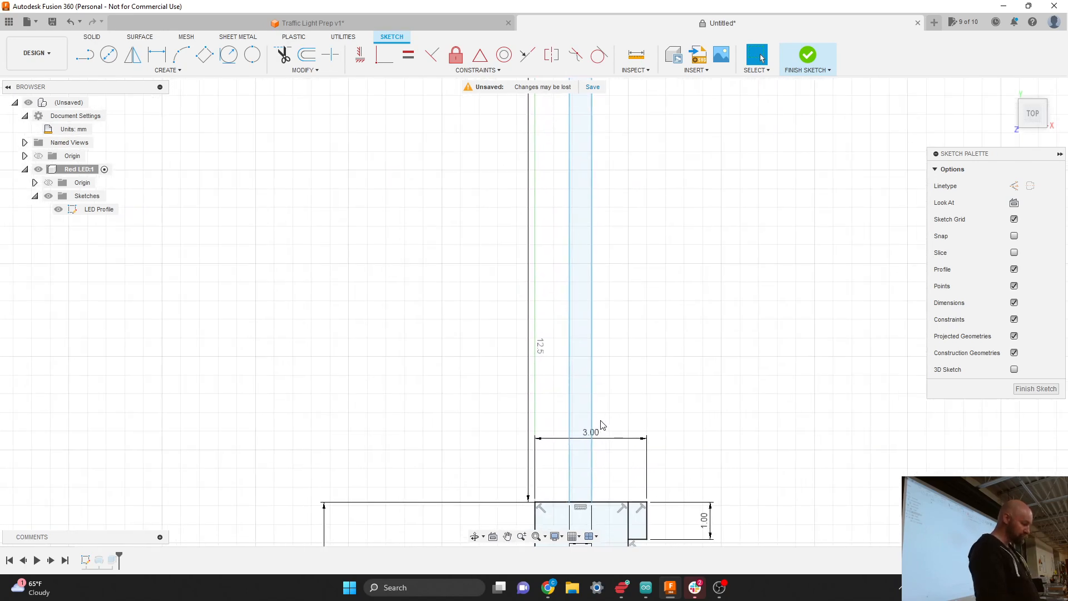
pyautogui.scroll(-6, 601, 425)
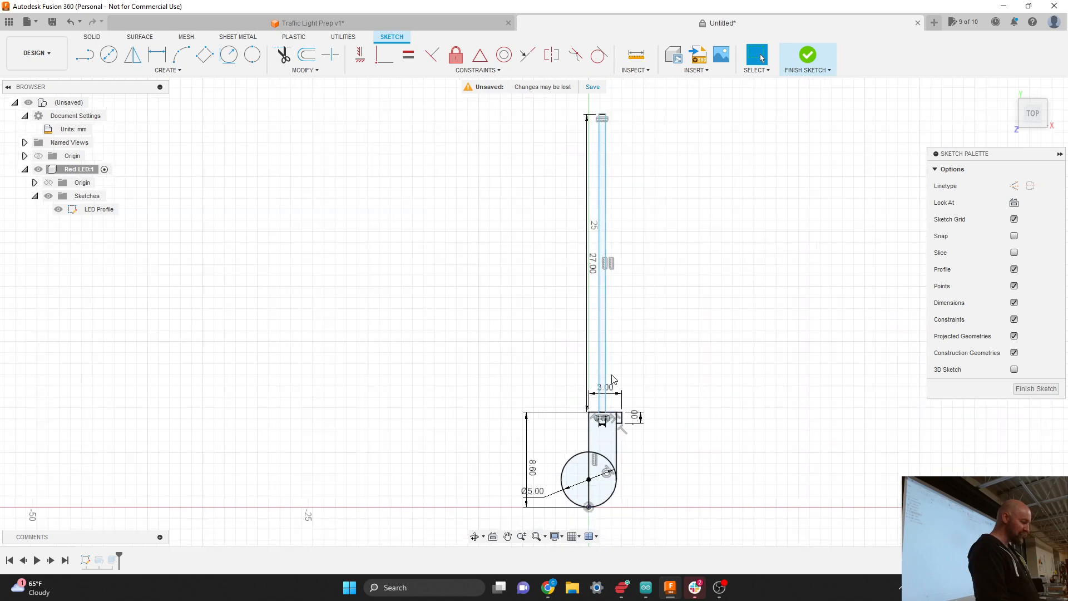
pyautogui.scroll(-2, 613, 379)
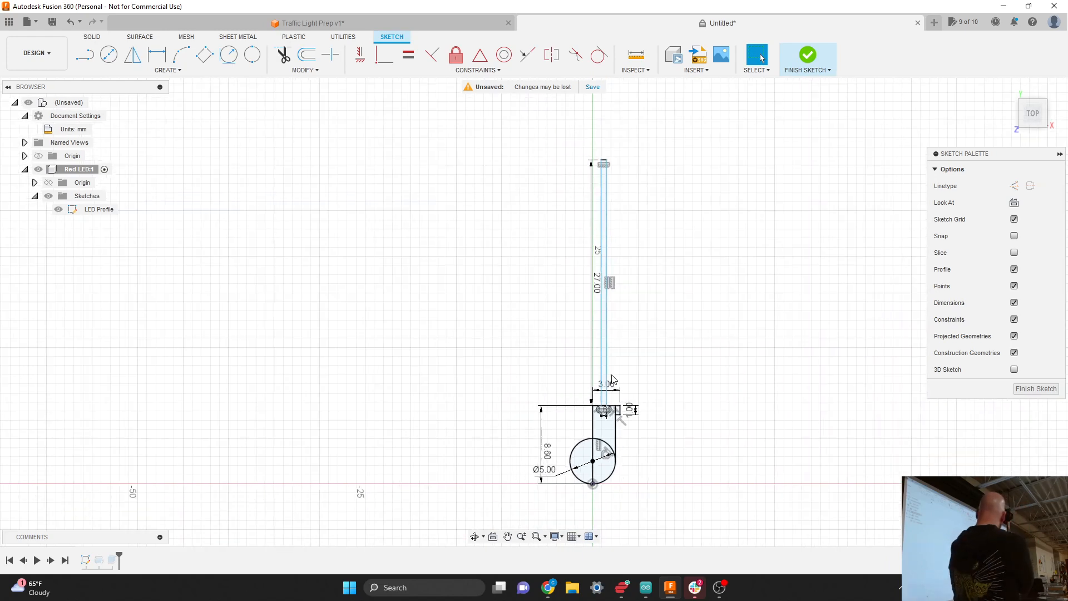
pyautogui.scroll(2, 601, 405)
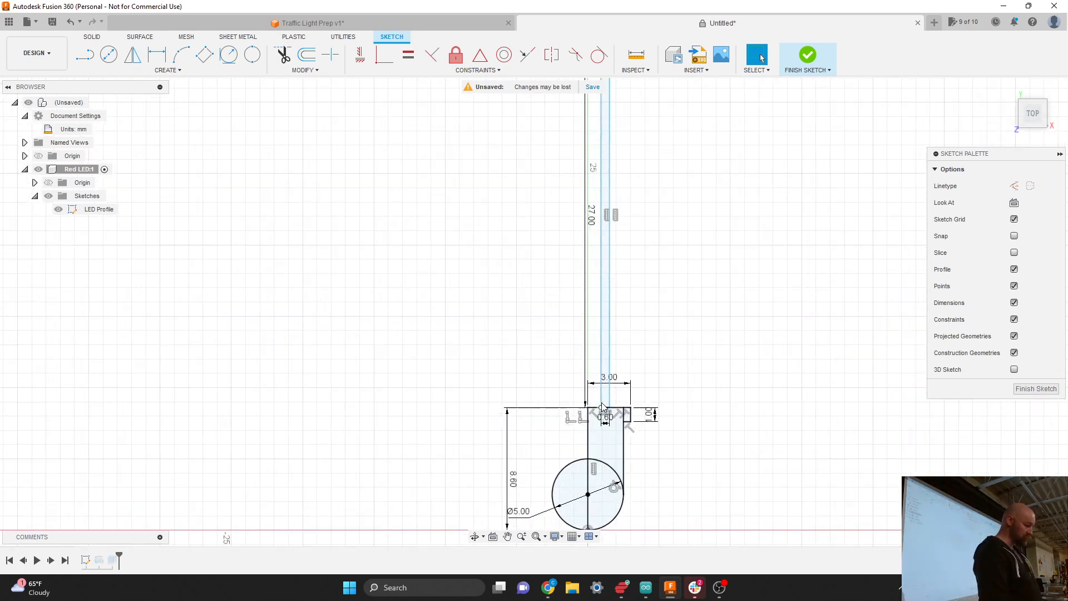
pyautogui.scroll(6, 602, 406)
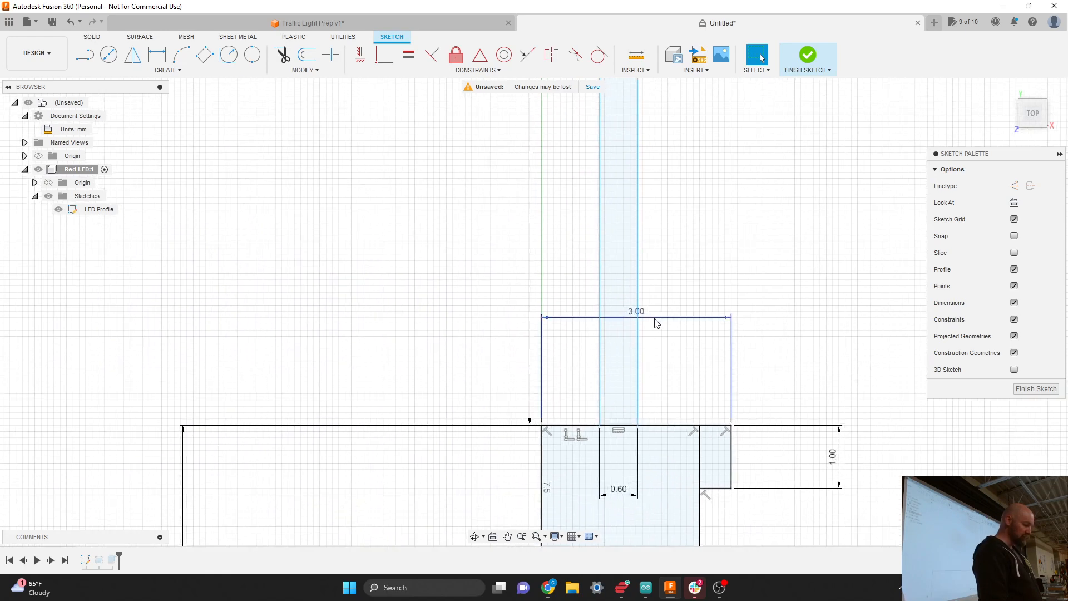
pyautogui.moveTo(656, 322); pyautogui.dragTo(666, 377)
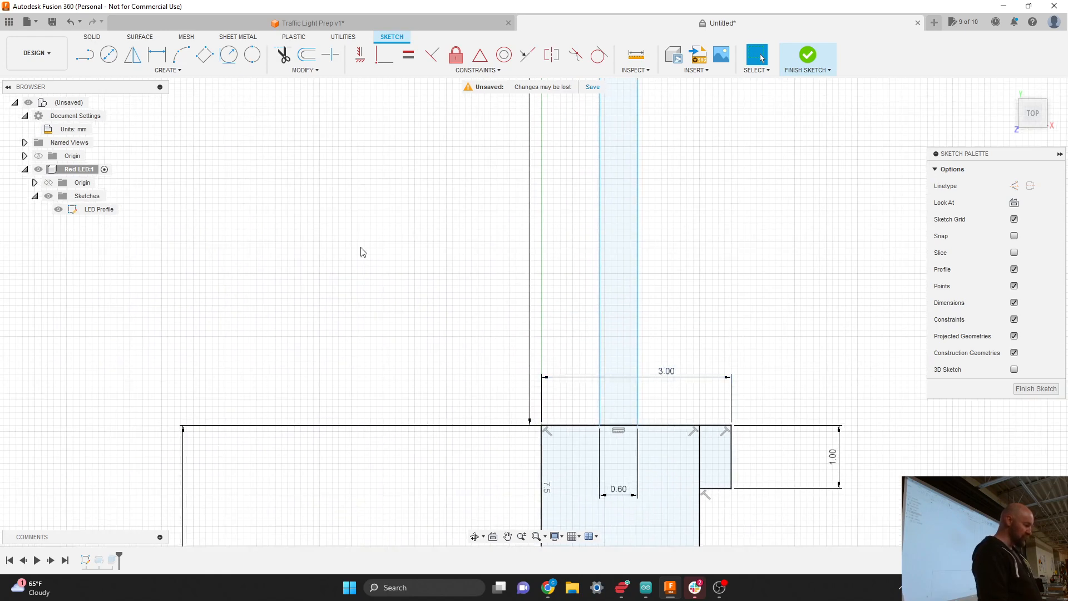
# Dimension the lead rectangle's inner edge from the profile's centre axis with the expression (2.54/2)+.3.
pyautogui.click(176, 70)
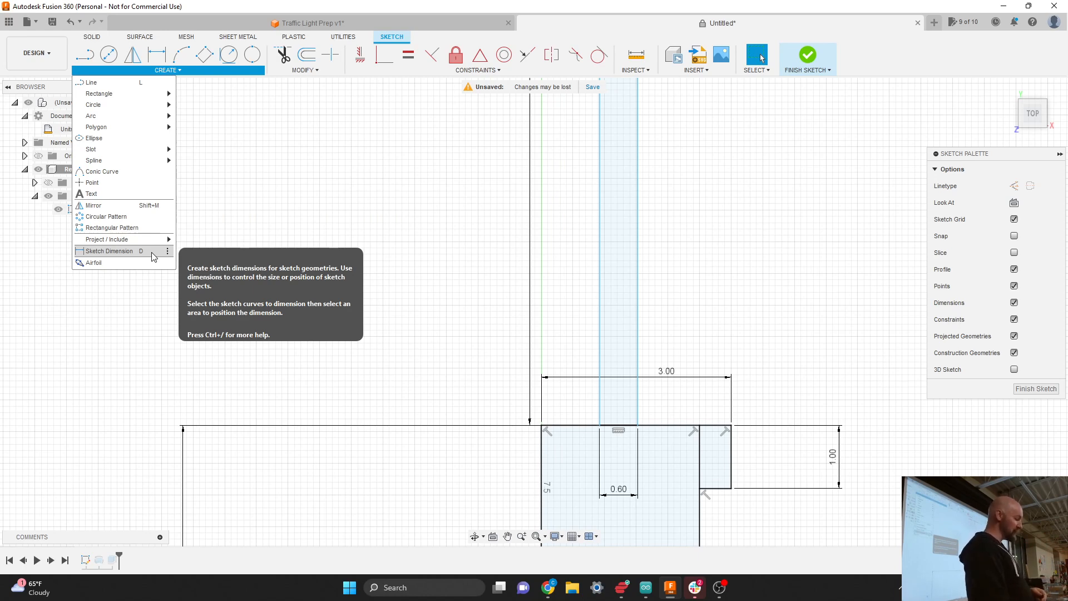
pyautogui.click(123, 254)
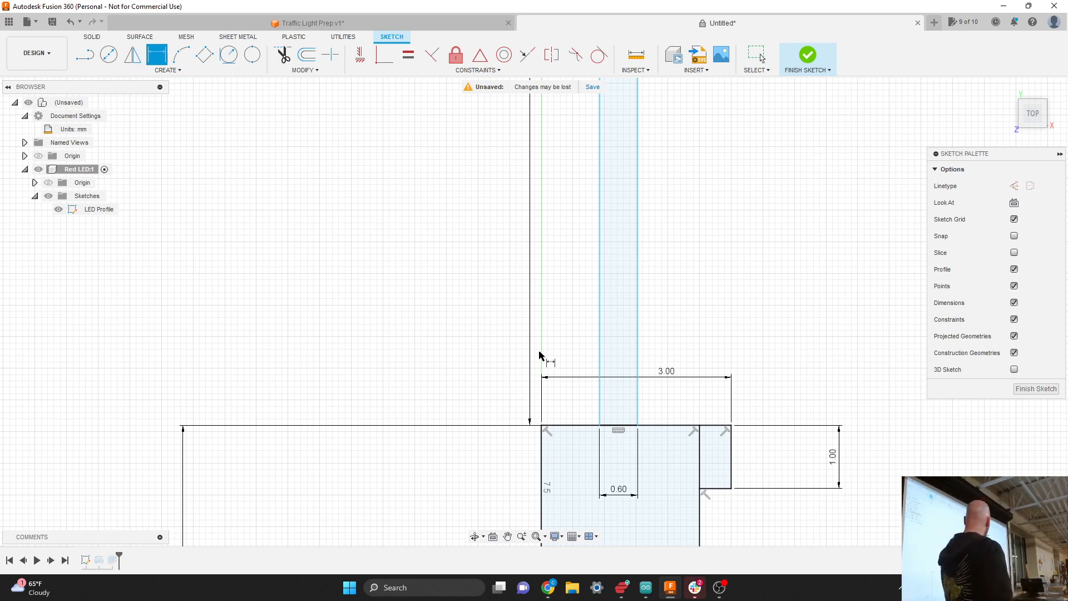
pyautogui.click(600, 369)
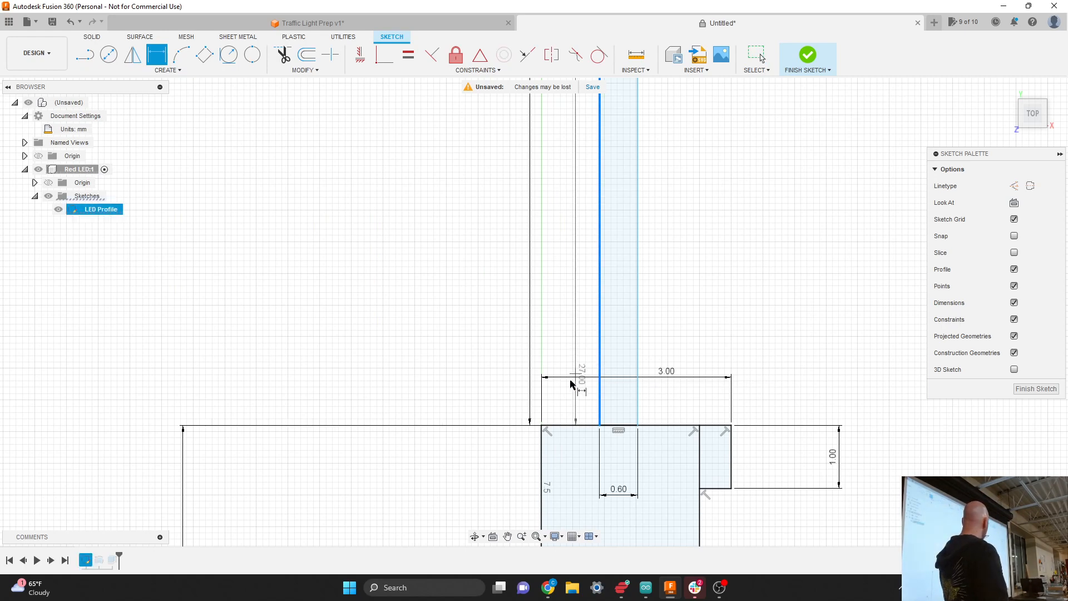
pyautogui.click(543, 447)
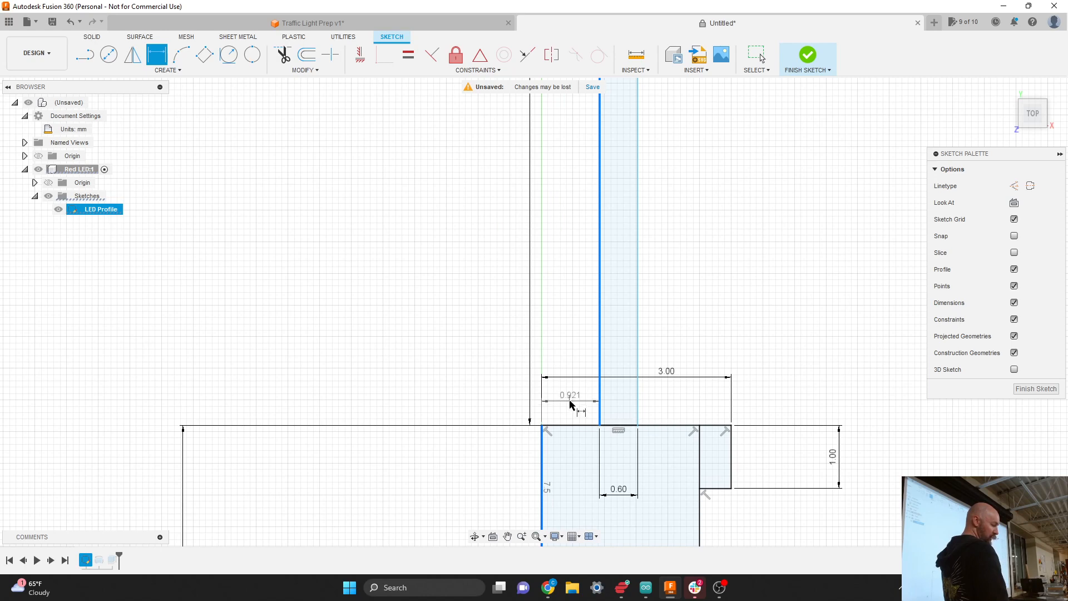
pyautogui.click(573, 404)
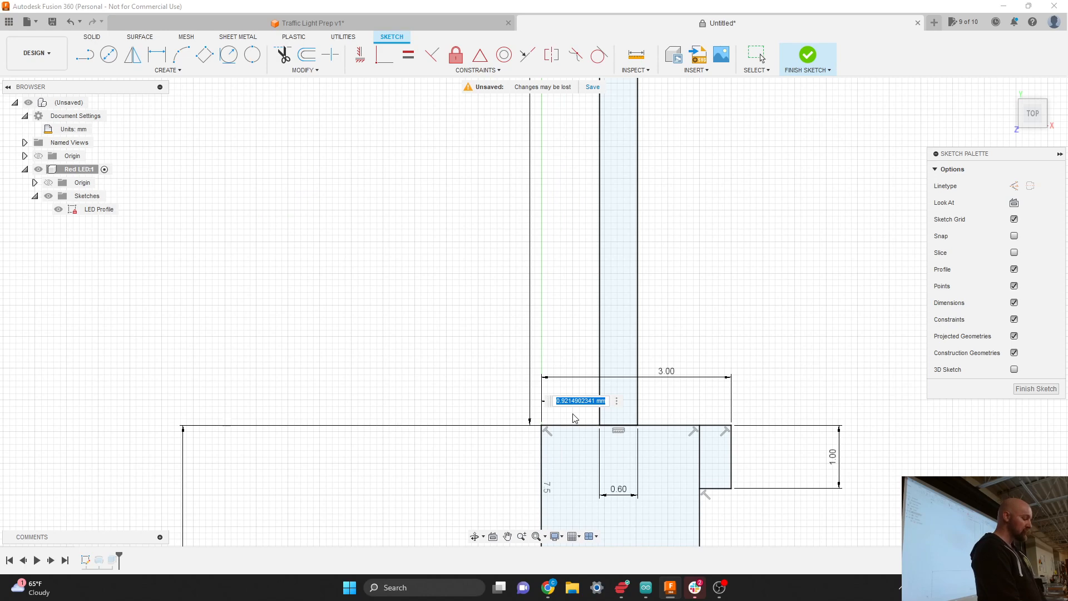
pyautogui.write('2')
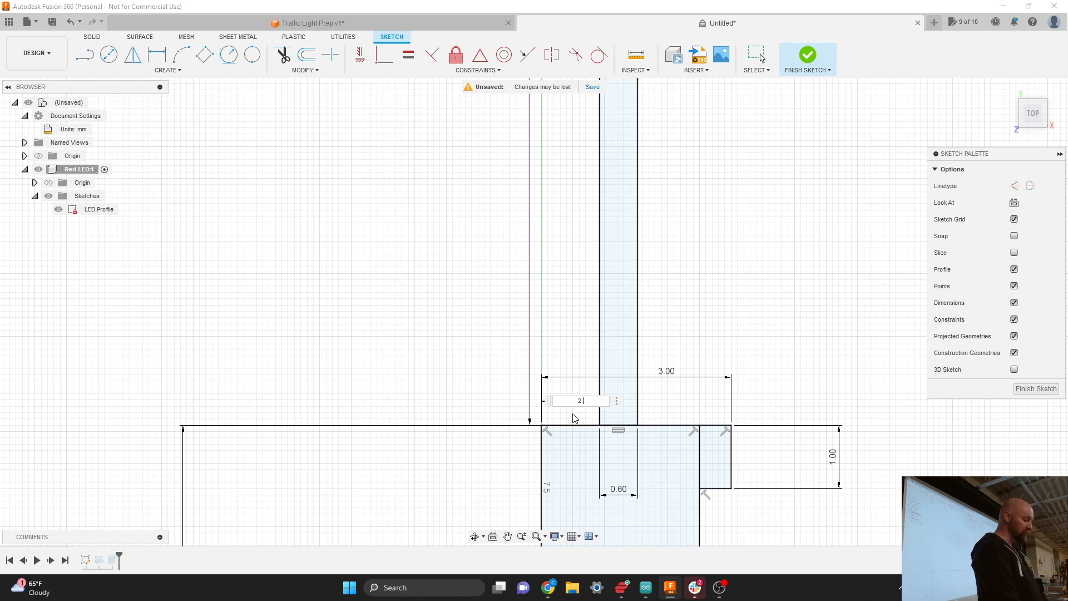
pyautogui.write('.54/2')
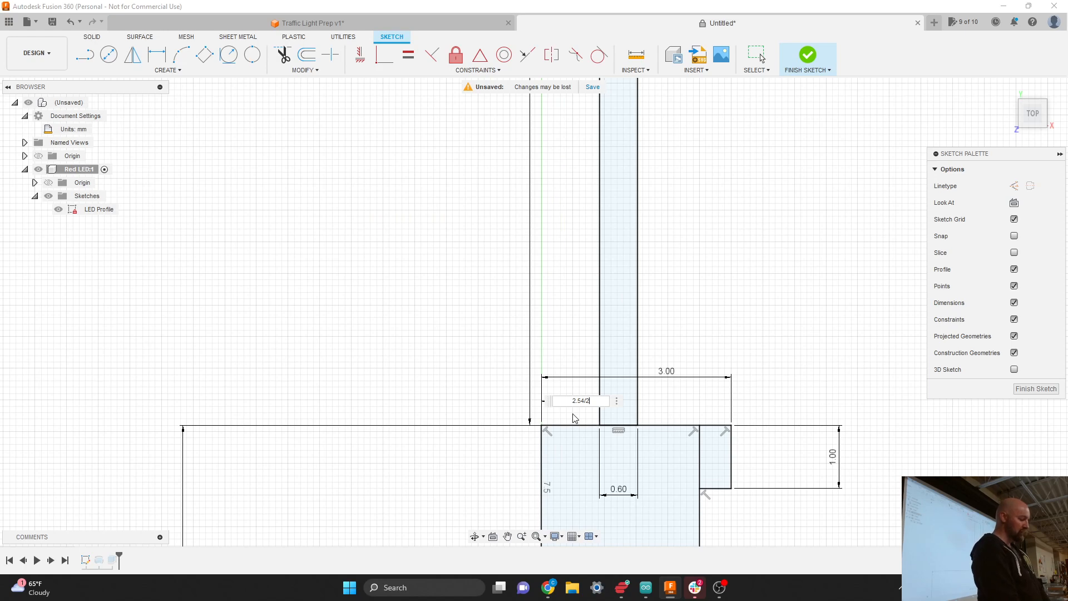
pyautogui.write(')')
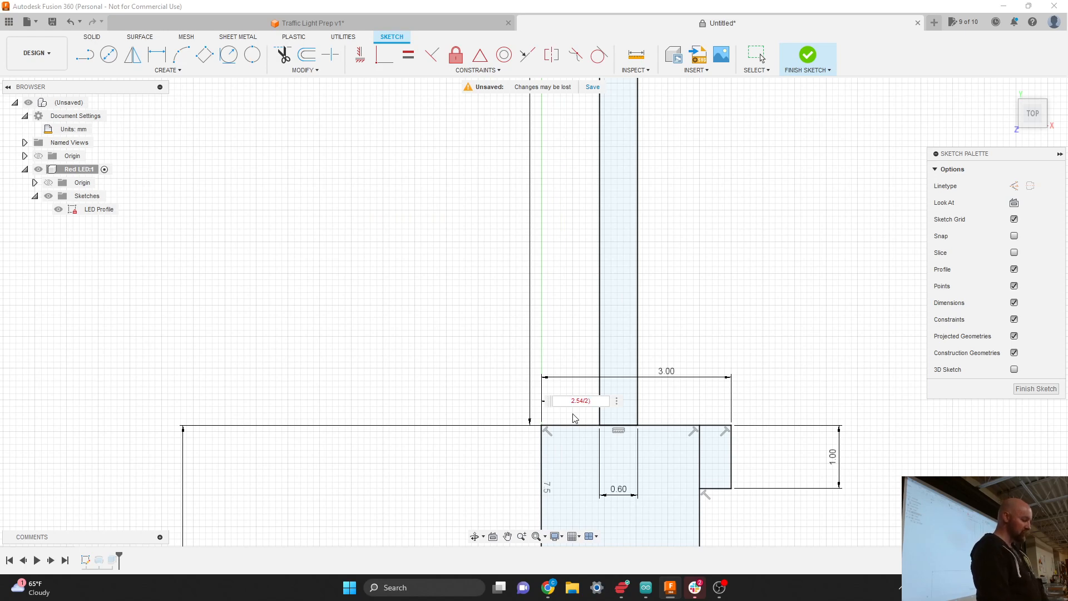
pyautogui.write('(')
pyautogui.write('-.3')
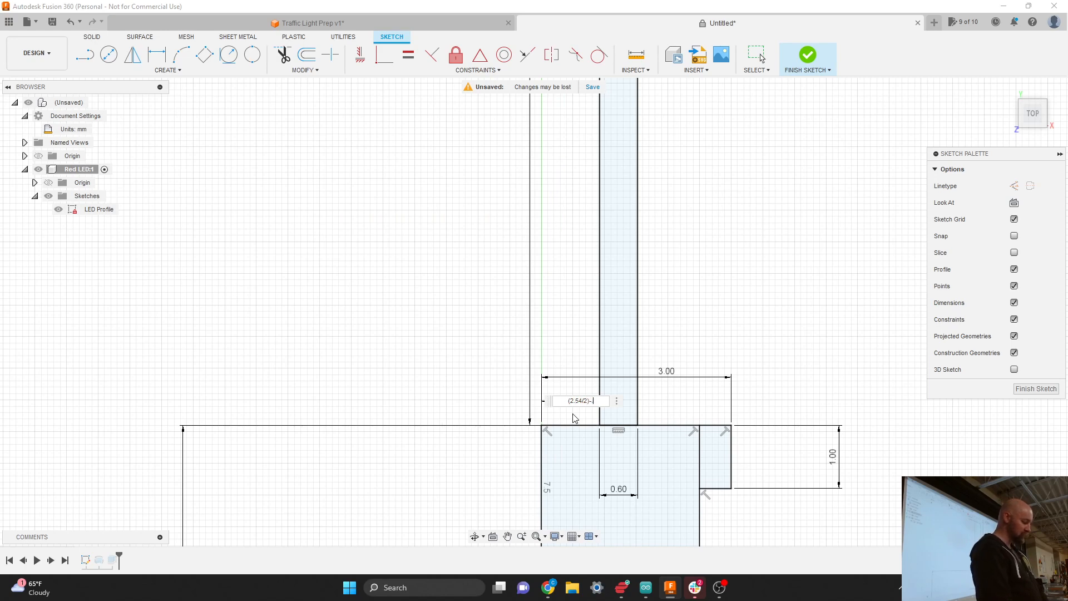
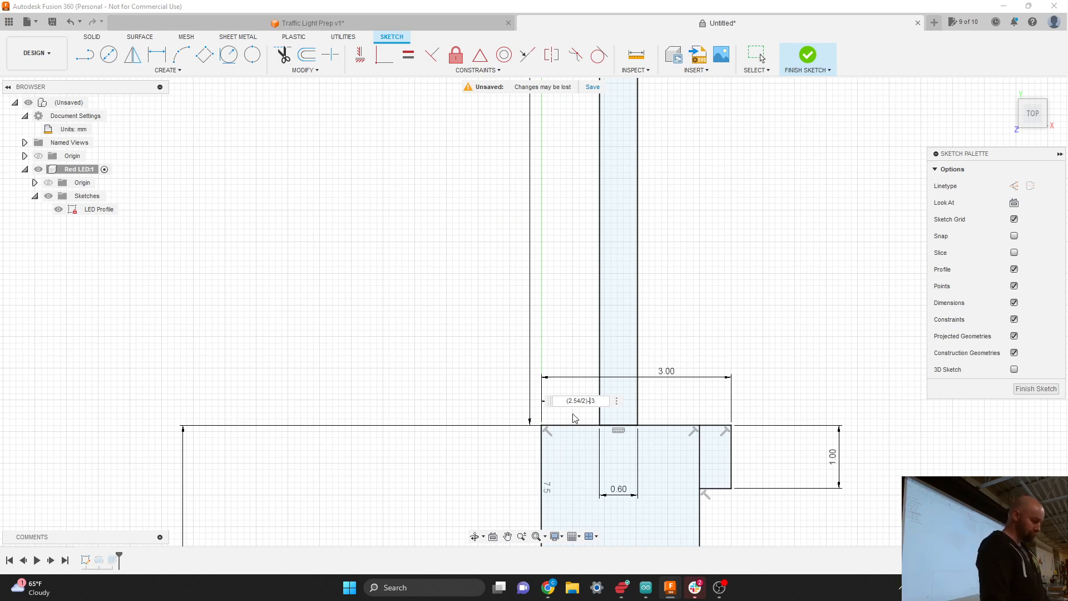
pyautogui.press('Left')
pyautogui.press('BackSpace')
pyautogui.press('BackSpace')
pyautogui.write('-')
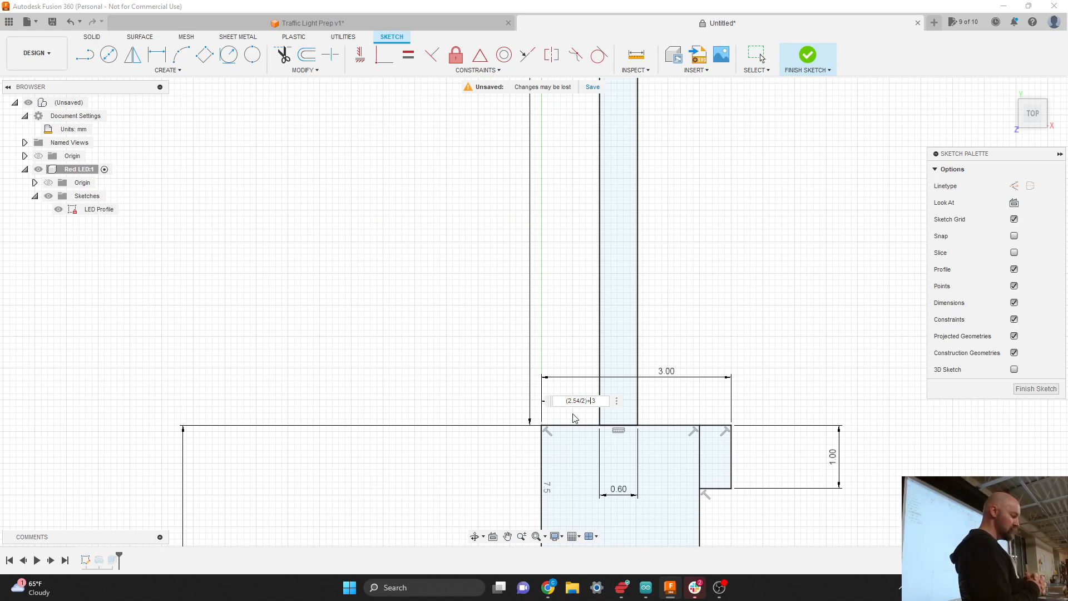
pyautogui.press('Return')
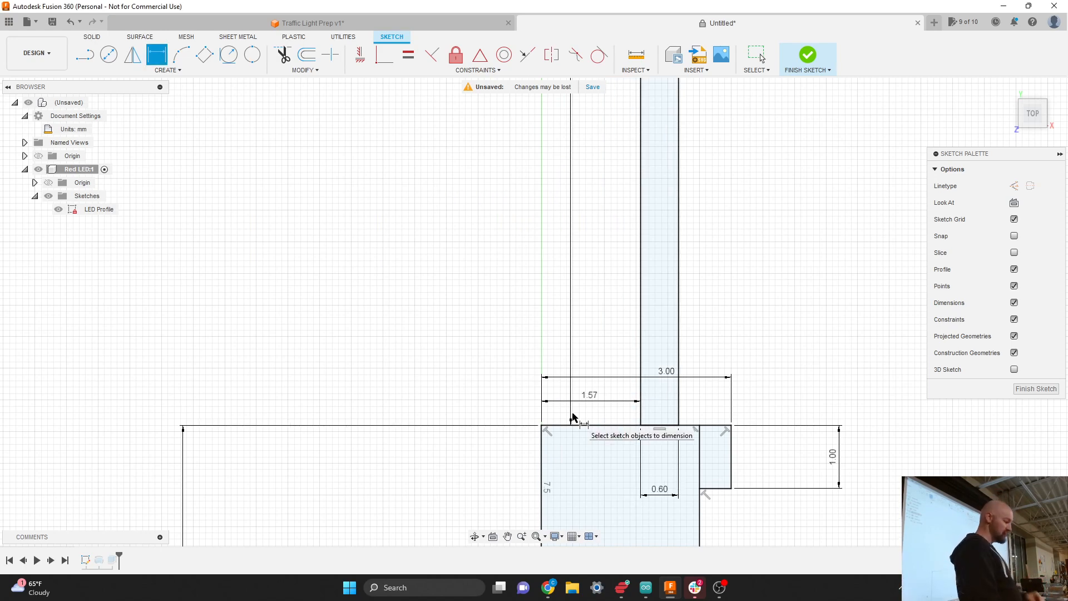
# Change the lead's offset expression so that 0.3 mm is subtracted: ((2.54 / 2) * 1 mm) - 0.3 mm.
pyautogui.doubleClick(589, 398)
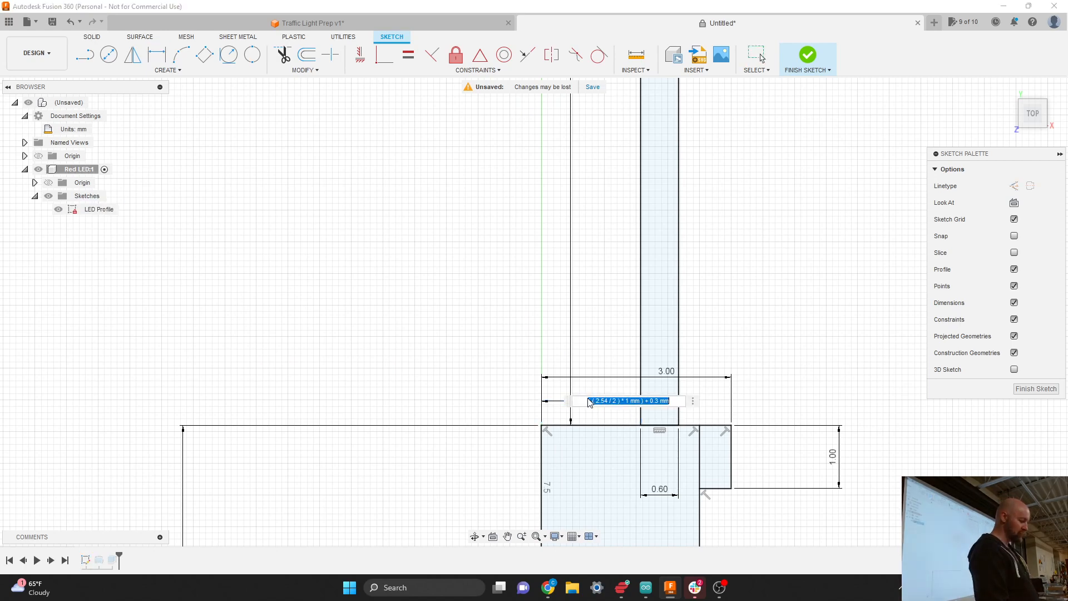
pyautogui.press('Right')
pyautogui.press('Left')
pyautogui.press('Left')
pyautogui.press('Left')
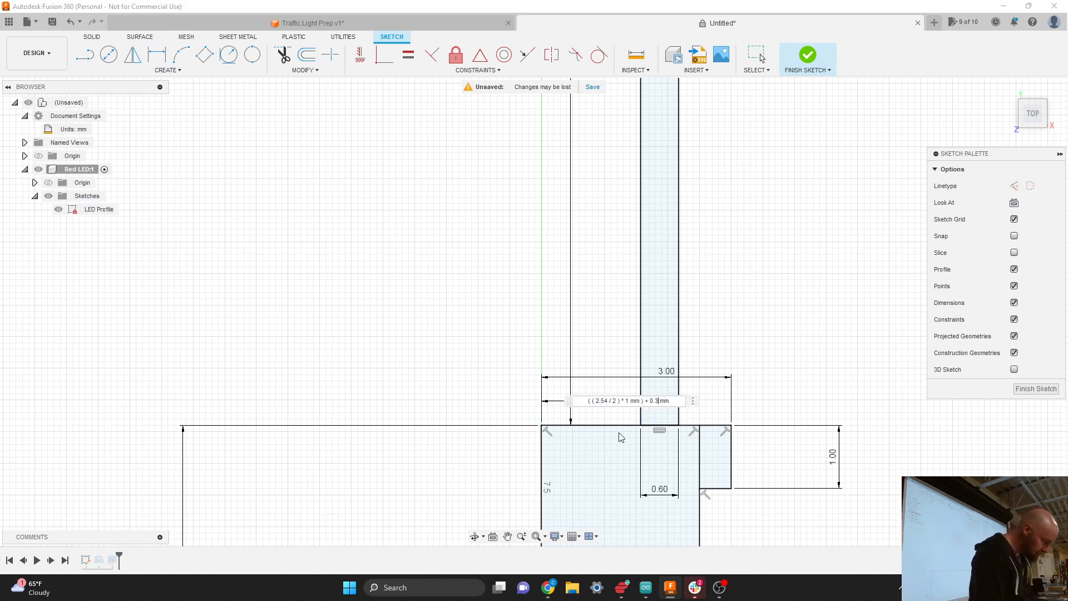
pyautogui.press('Left')
pyautogui.press('Left')
pyautogui.press('Left')
pyautogui.press('Left')
pyautogui.press('BackSpace')
pyautogui.write('_')
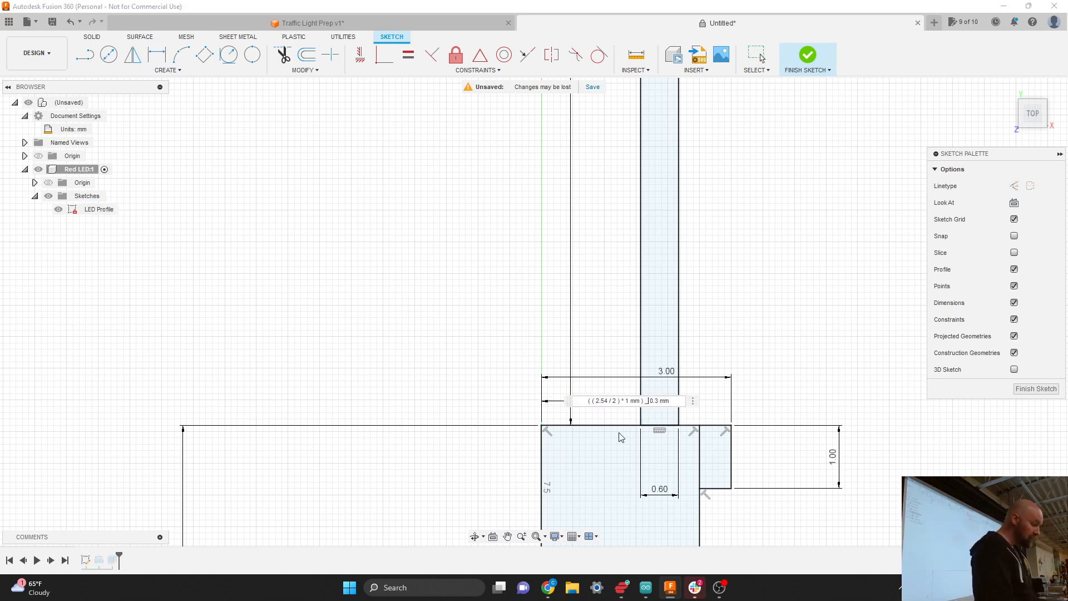
pyautogui.press('Return')
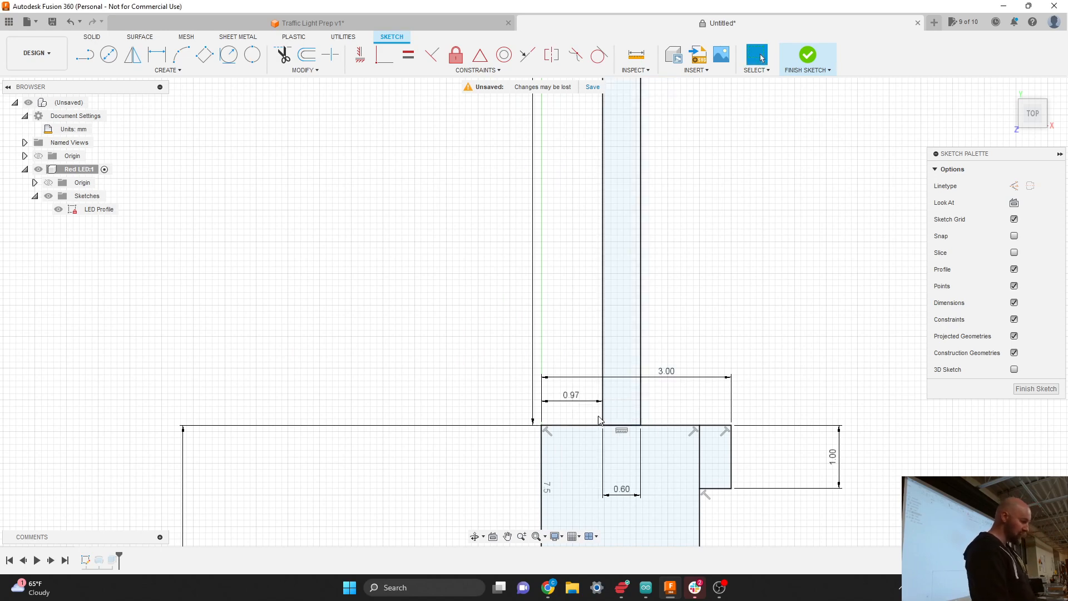
# Set the lead's offset from the centre axis to the expression ((2.54 / 2) * 1 mm) + 0.3 mm.
pyautogui.doubleClick(572, 397)
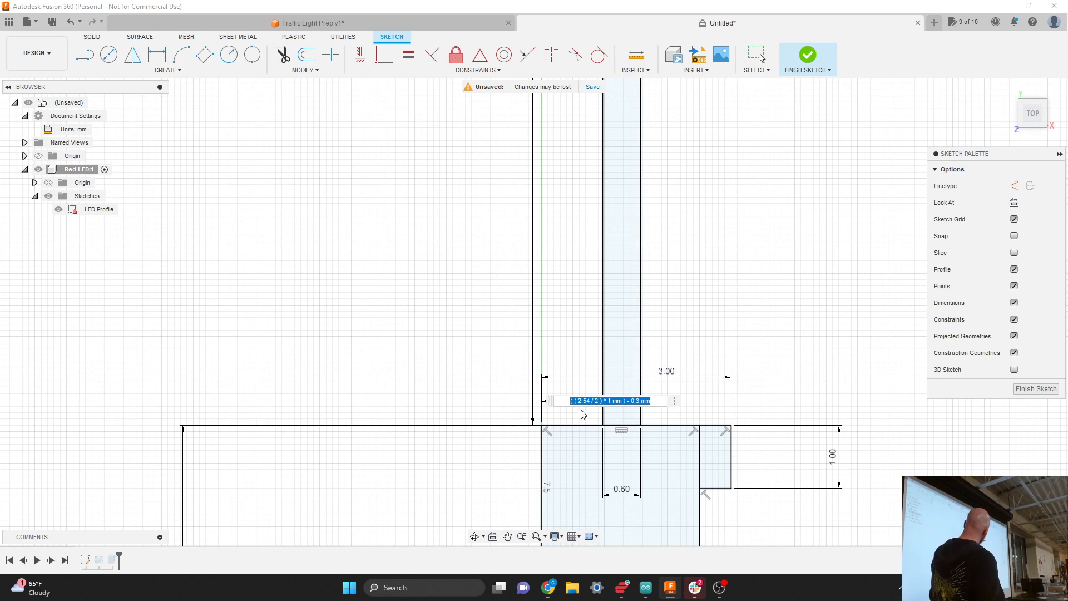
pyautogui.click(618, 401)
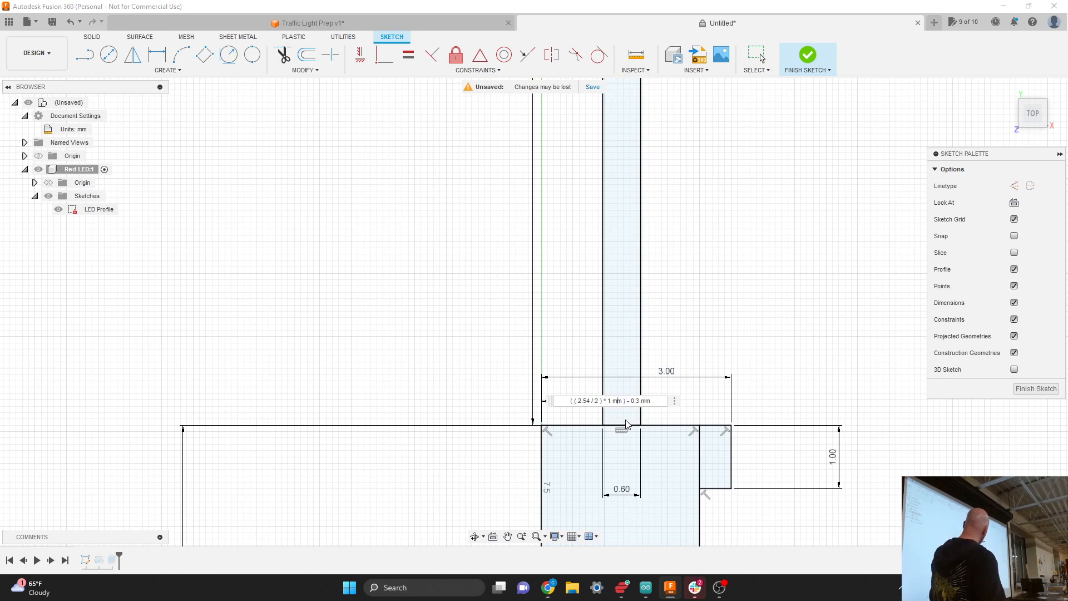
pyautogui.press('Left')
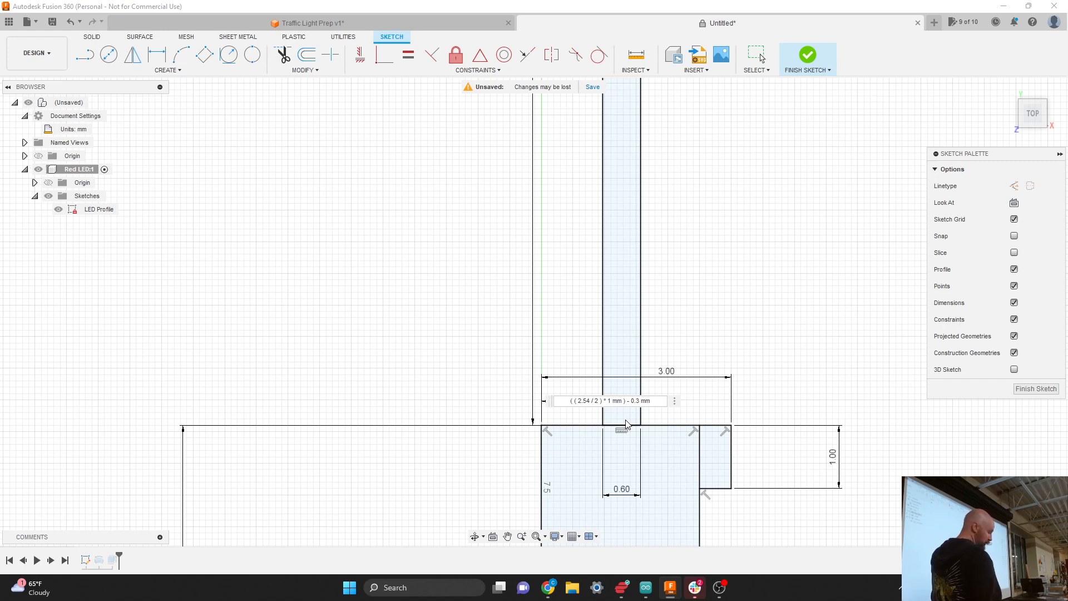
pyautogui.press('Right')
pyautogui.press('Right')
pyautogui.press('Right')
pyautogui.press('Left')
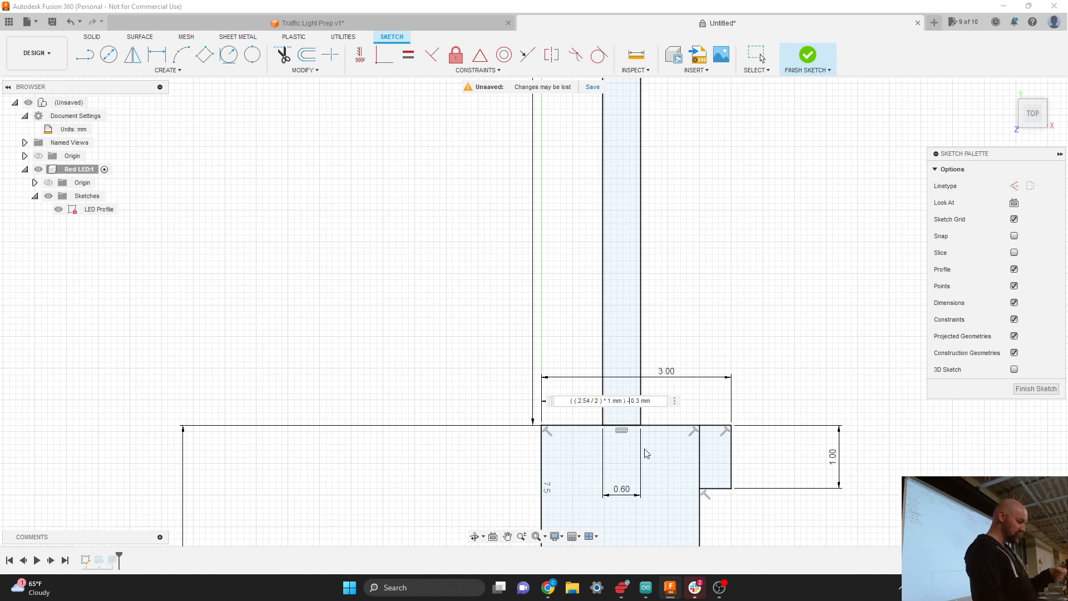
pyautogui.press('BackSpace')
pyautogui.write('-')
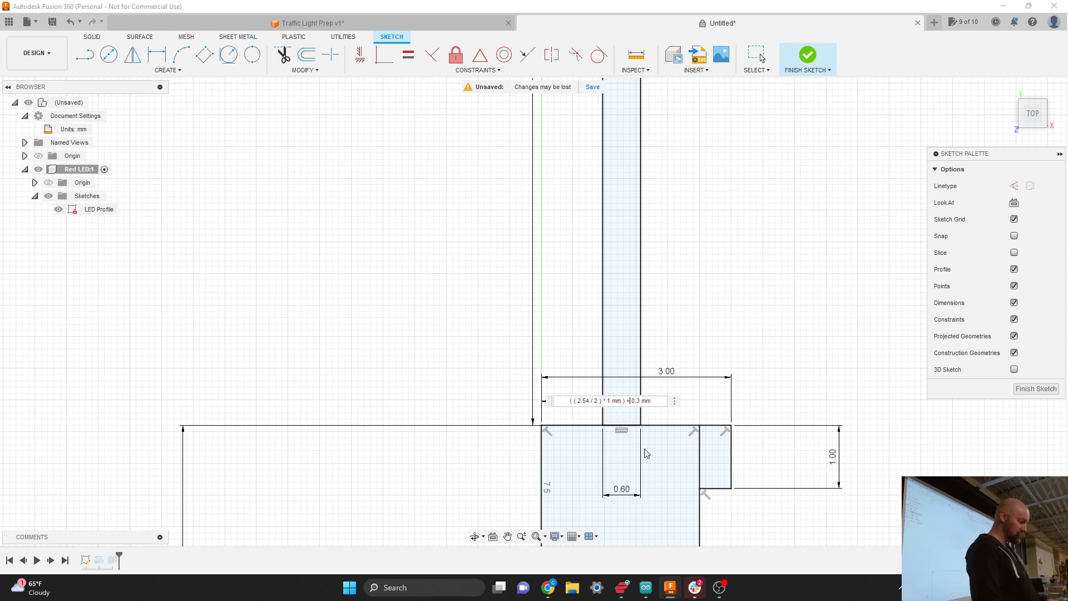
pyautogui.press('Return')
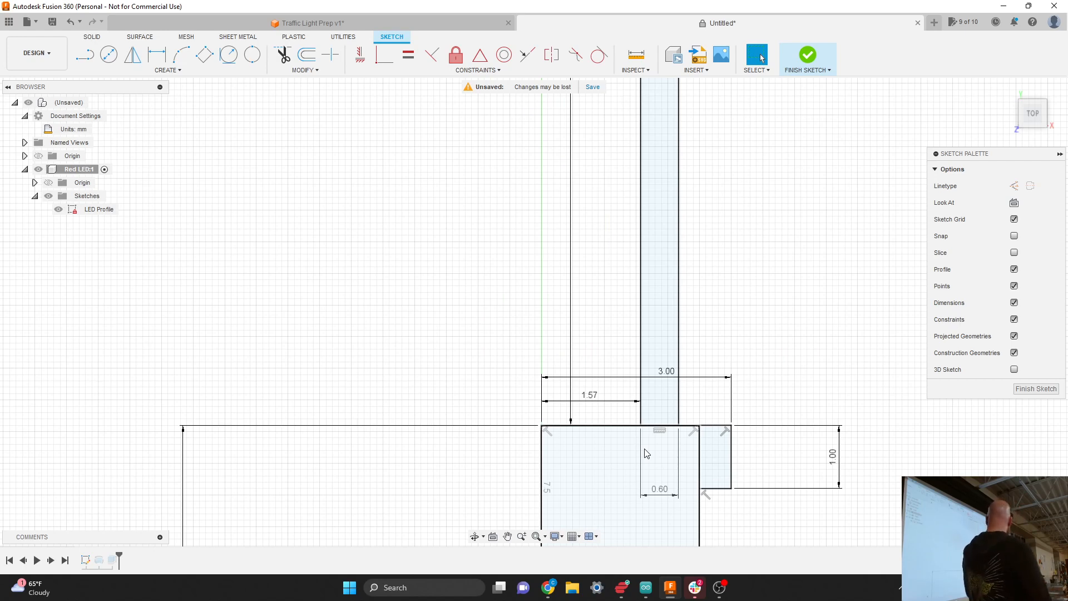
pyautogui.doubleClick(595, 401)
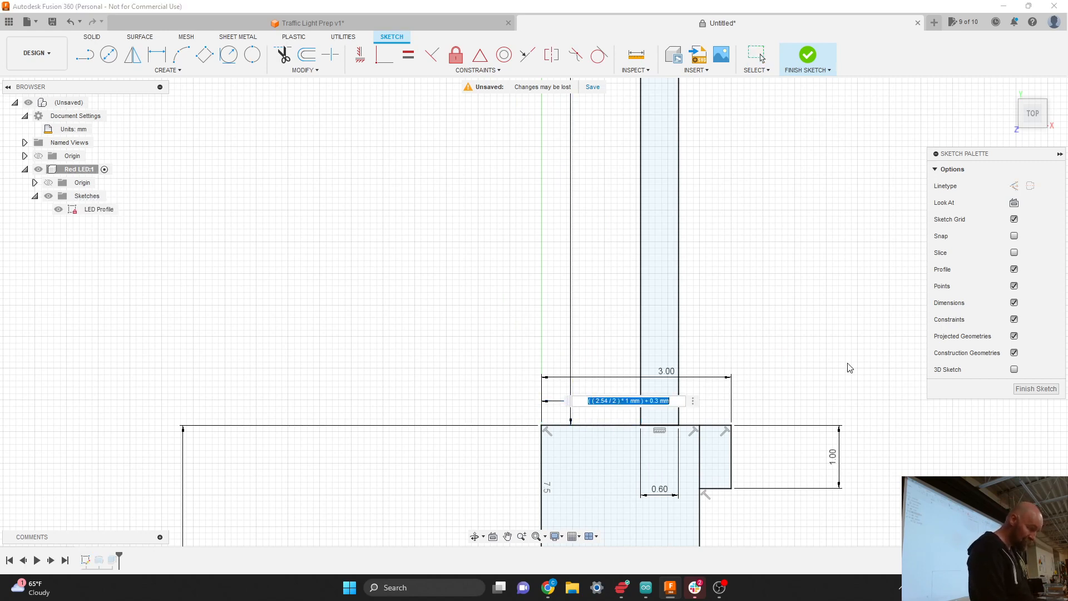
pyautogui.press('Escape')
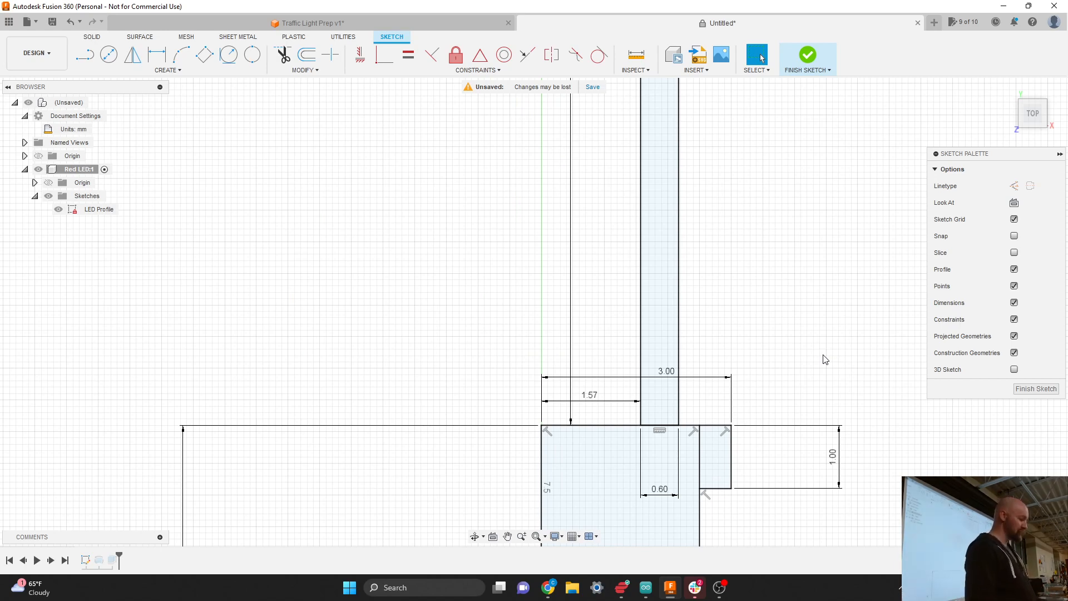
# Try to draw a horizontal line outward from the profile's top corner on the centre axis, opposite the lead.
pyautogui.scroll(-5, 764, 442)
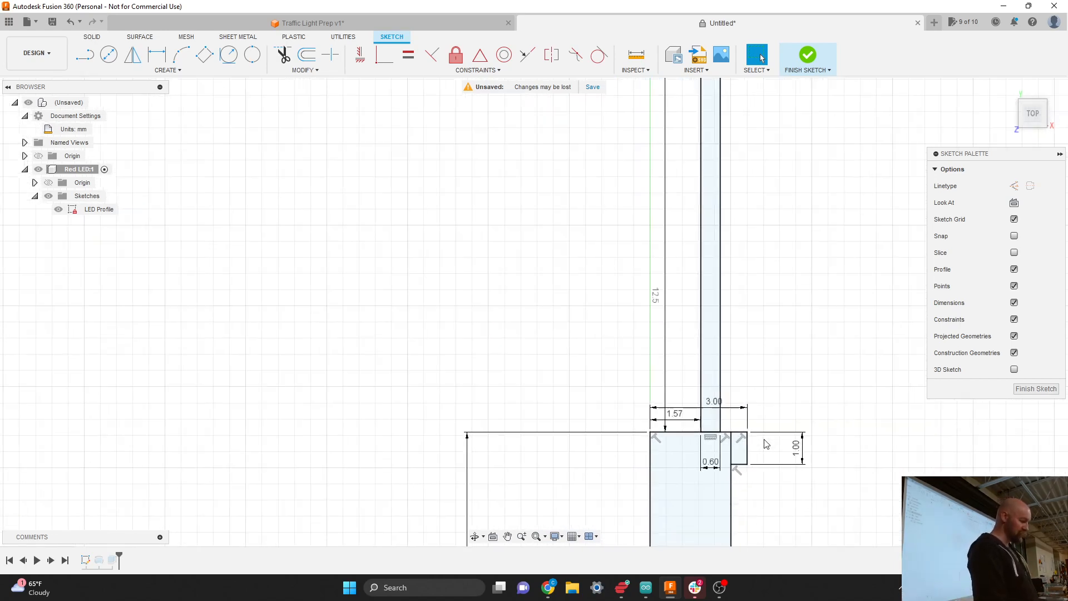
pyautogui.scroll(5, 764, 443)
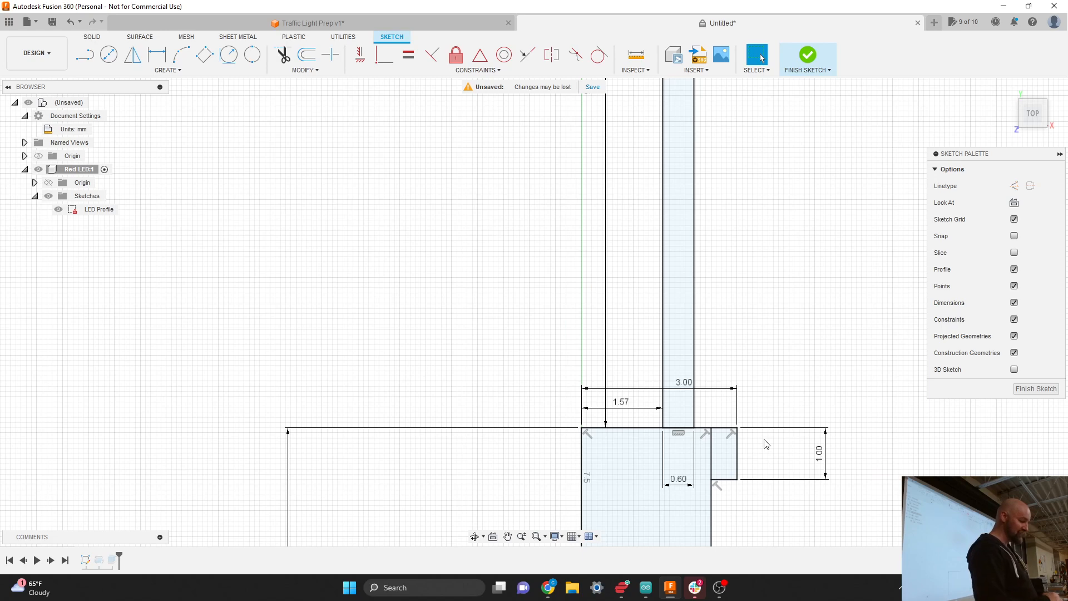
pyautogui.press('l')
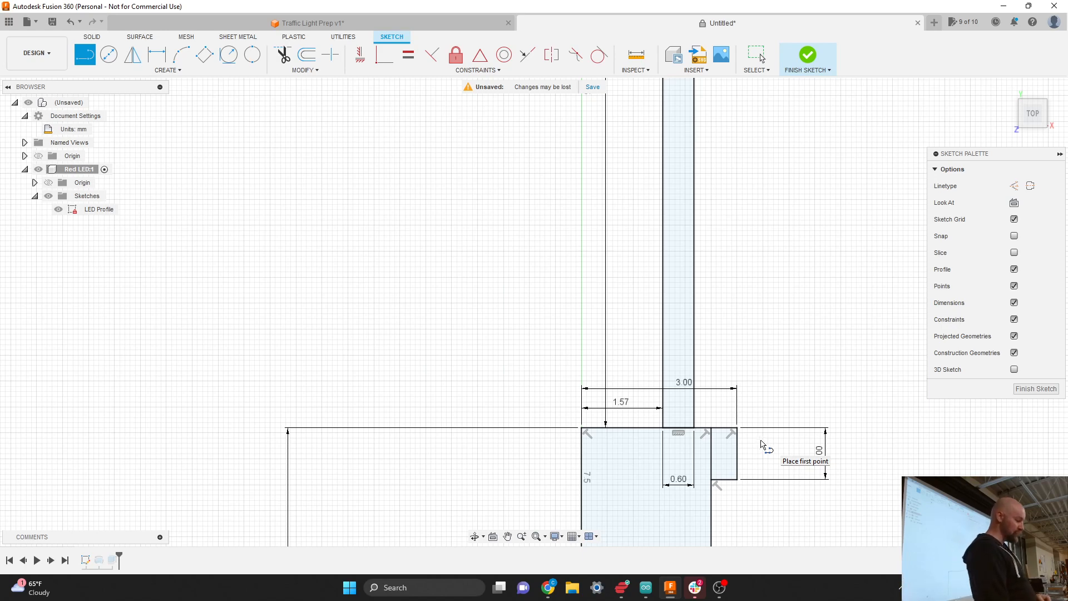
pyautogui.moveTo(580, 432)
pyautogui.mouseDown()
pyautogui.moveTo(529, 435)
pyautogui.moveTo(510, 386)
pyautogui.moveTo(494, 432)
pyautogui.moveTo(541, 307)
pyautogui.mouseUp()
pyautogui.scroll(-6, 540, 305)
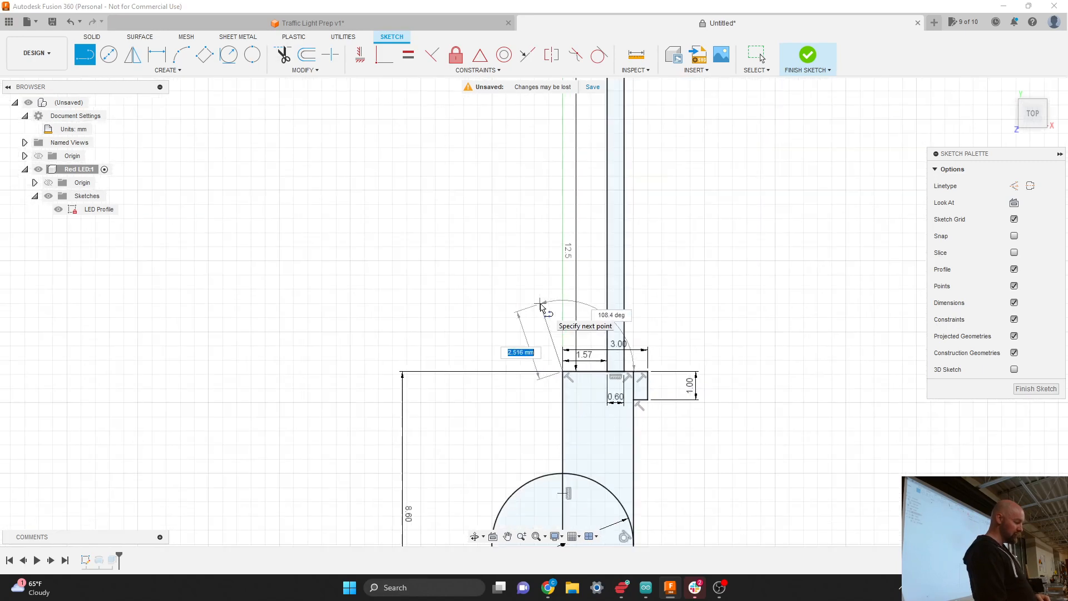
pyautogui.scroll(5, 520, 341)
pyautogui.click(520, 342)
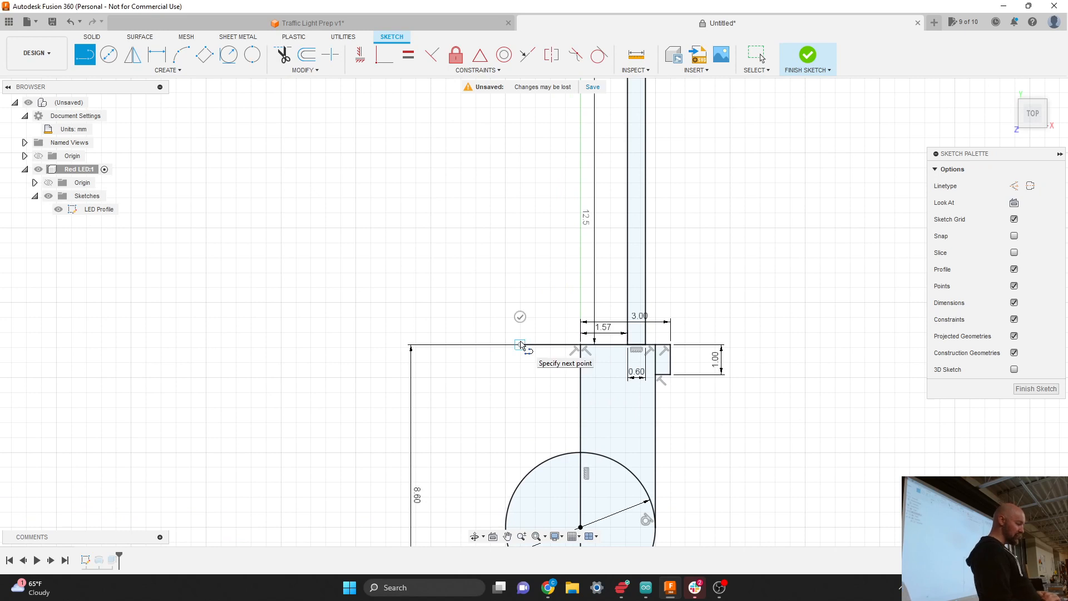
pyautogui.press('Escape')
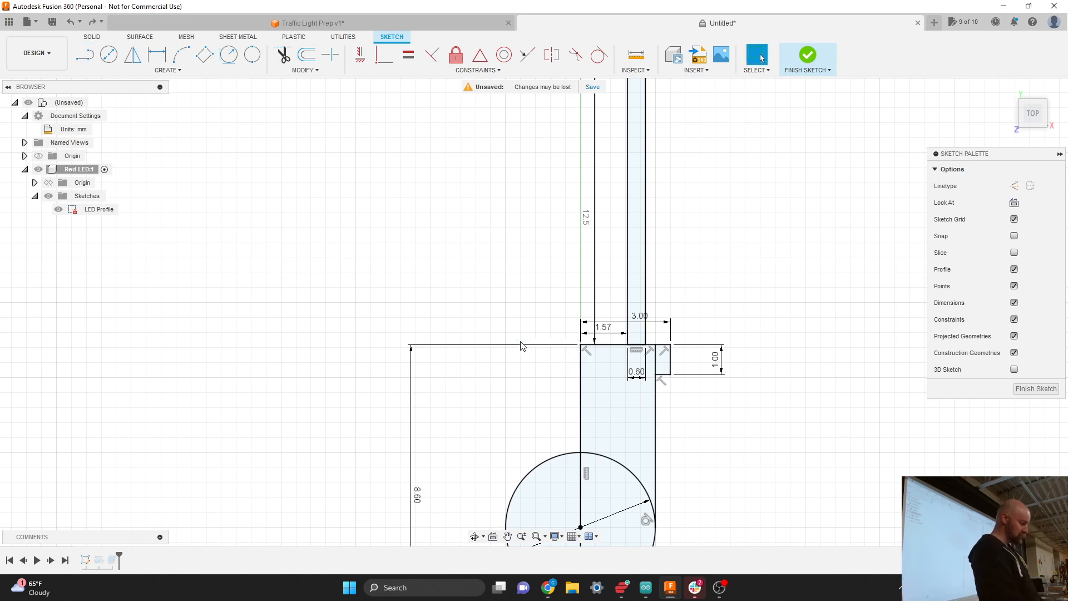
pyautogui.press('l')
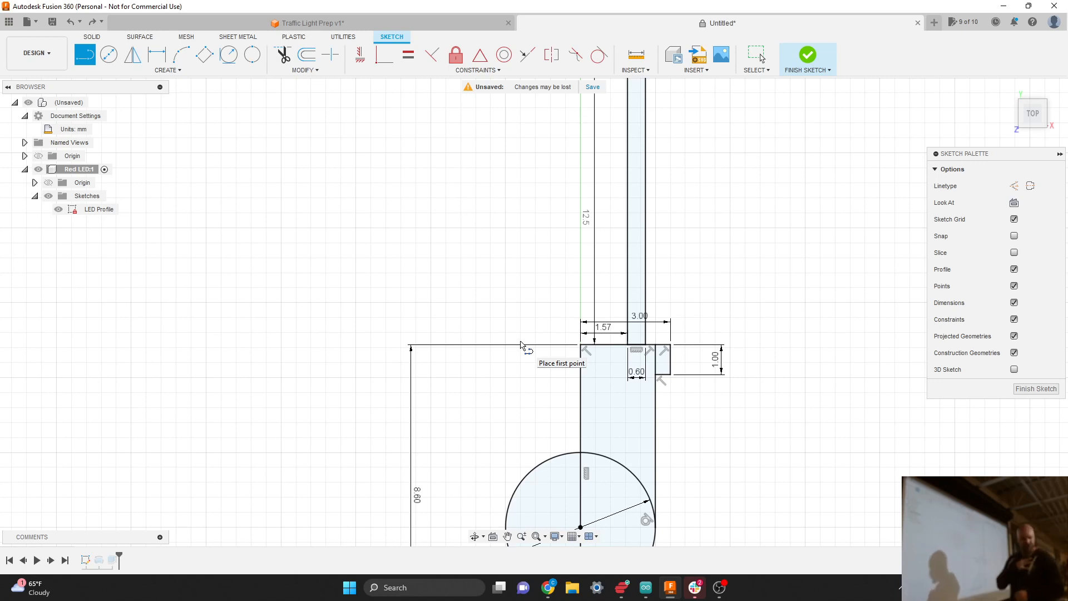
pyautogui.press('Escape')
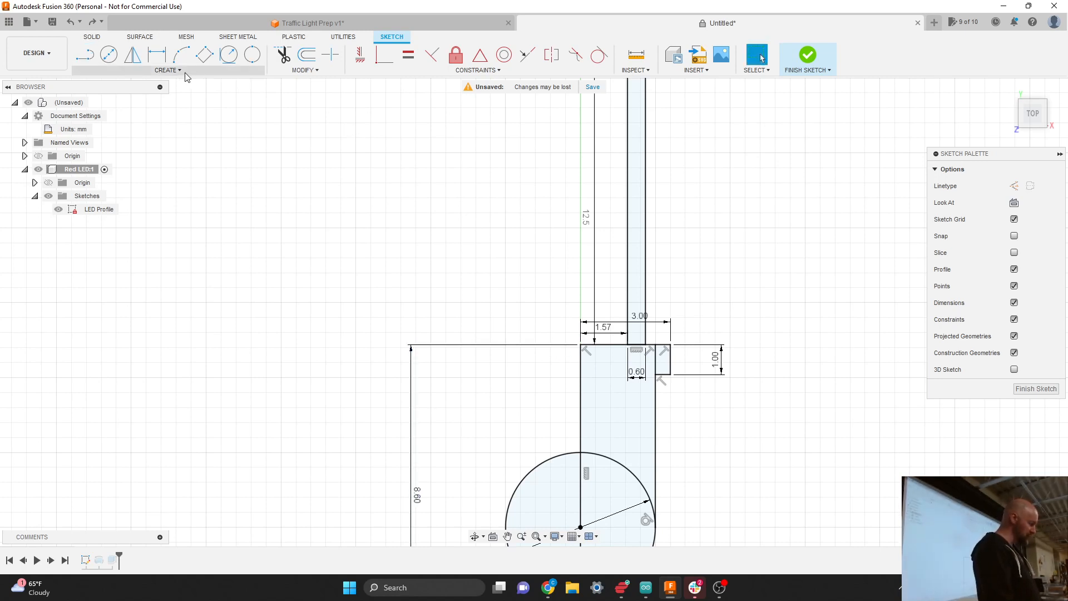
pyautogui.click(133, 55)
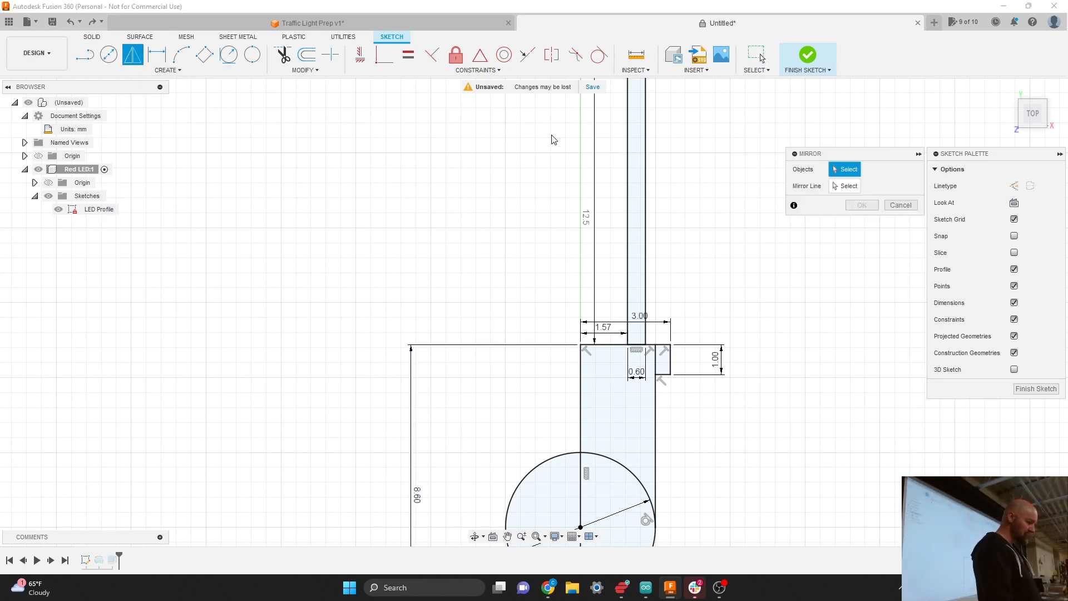
pyautogui.click(628, 346)
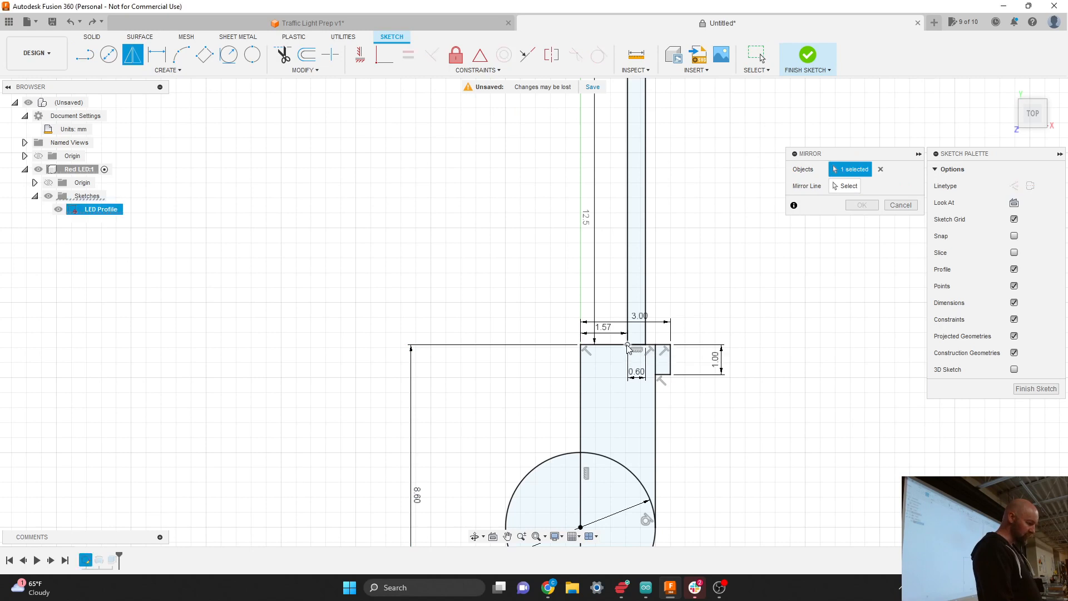
pyautogui.click(846, 186)
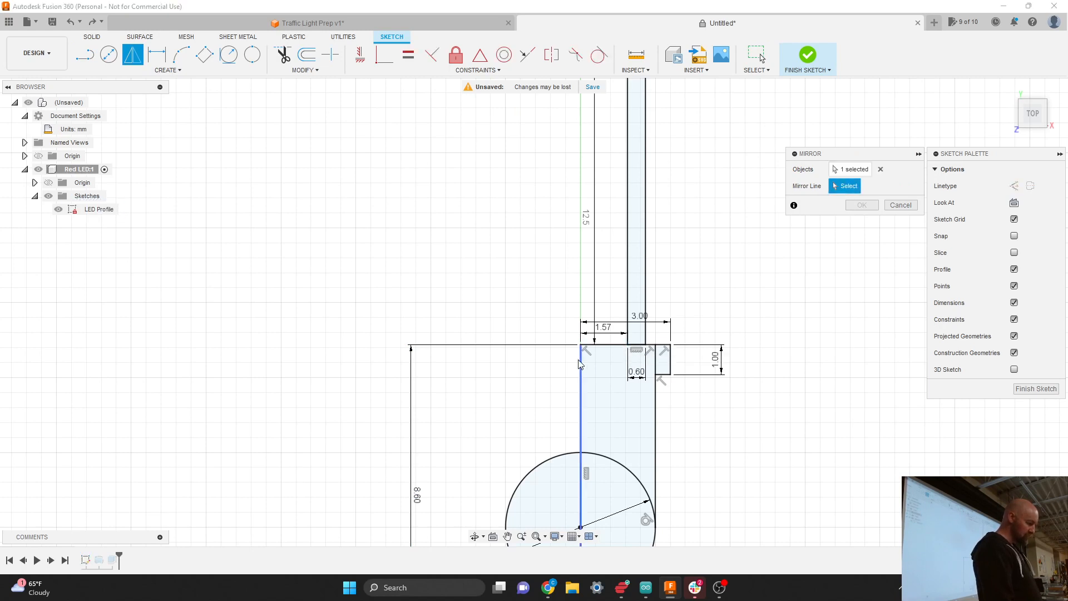
pyautogui.click(900, 205)
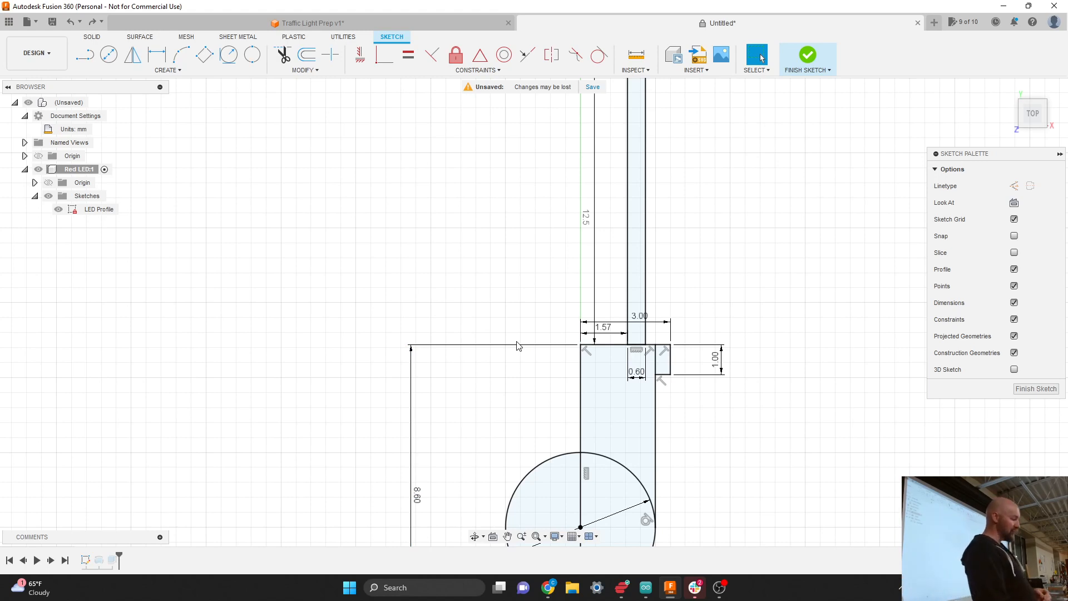
# Mirror the inner corner point where the lead meets the LED base across the profile's centre axis.
pyautogui.click(173, 75)
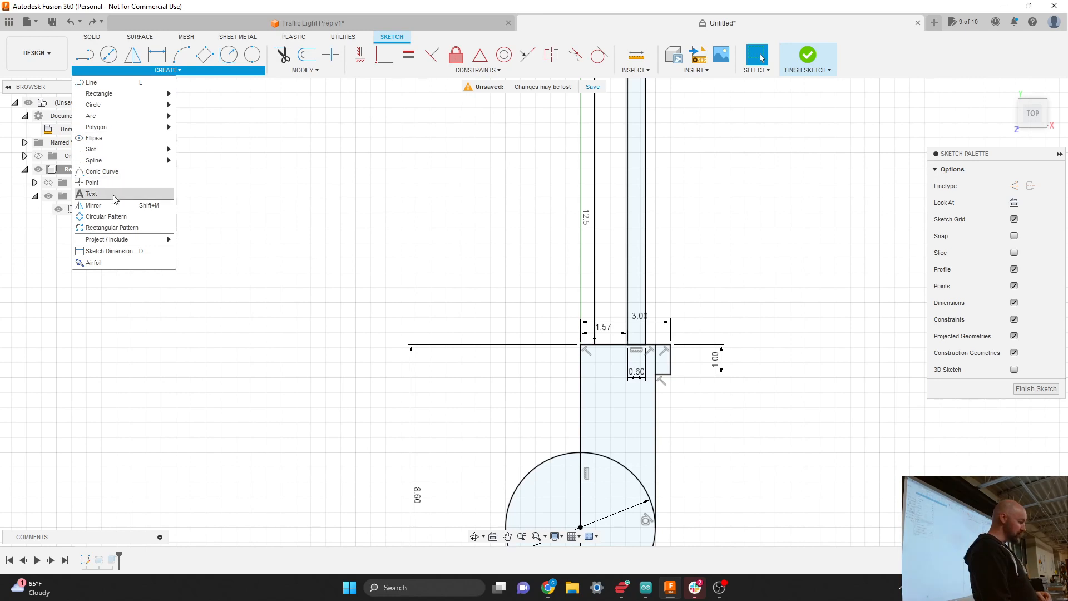
pyautogui.click(93, 205)
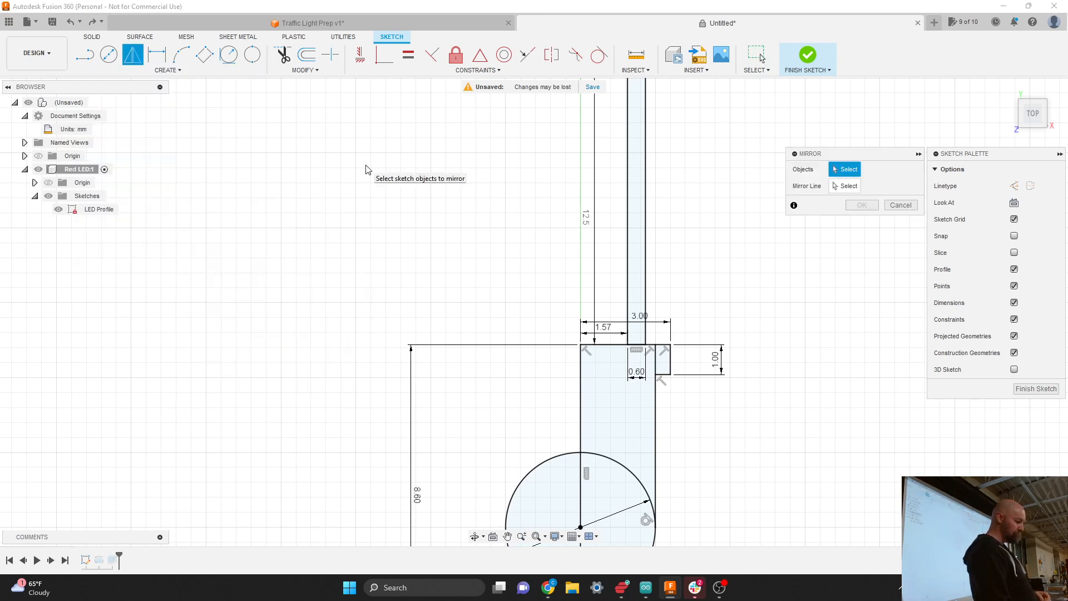
pyautogui.click(628, 347)
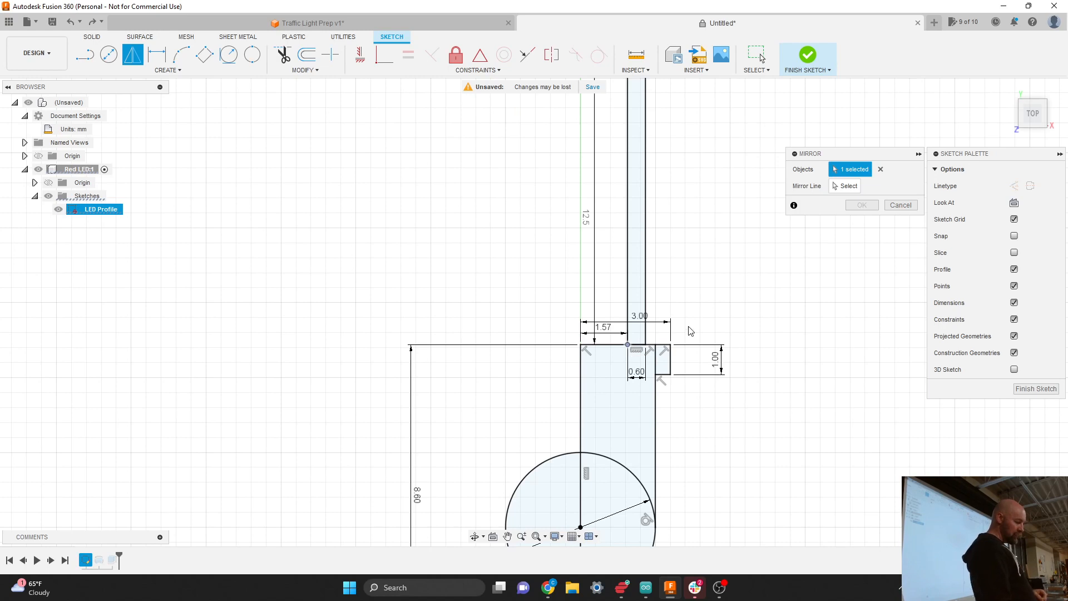
pyautogui.click(844, 187)
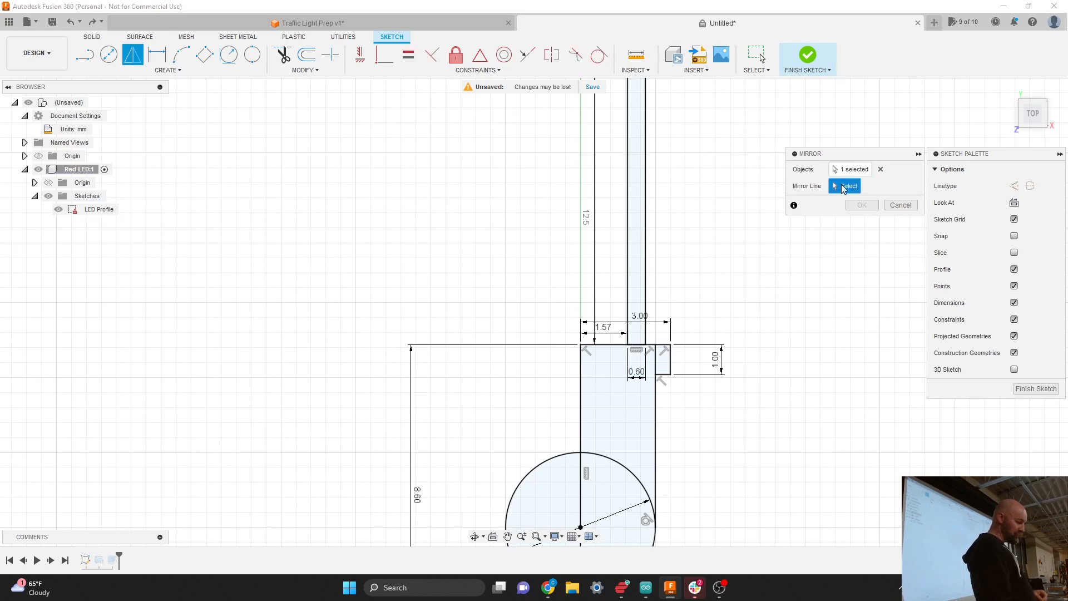
pyautogui.click(581, 384)
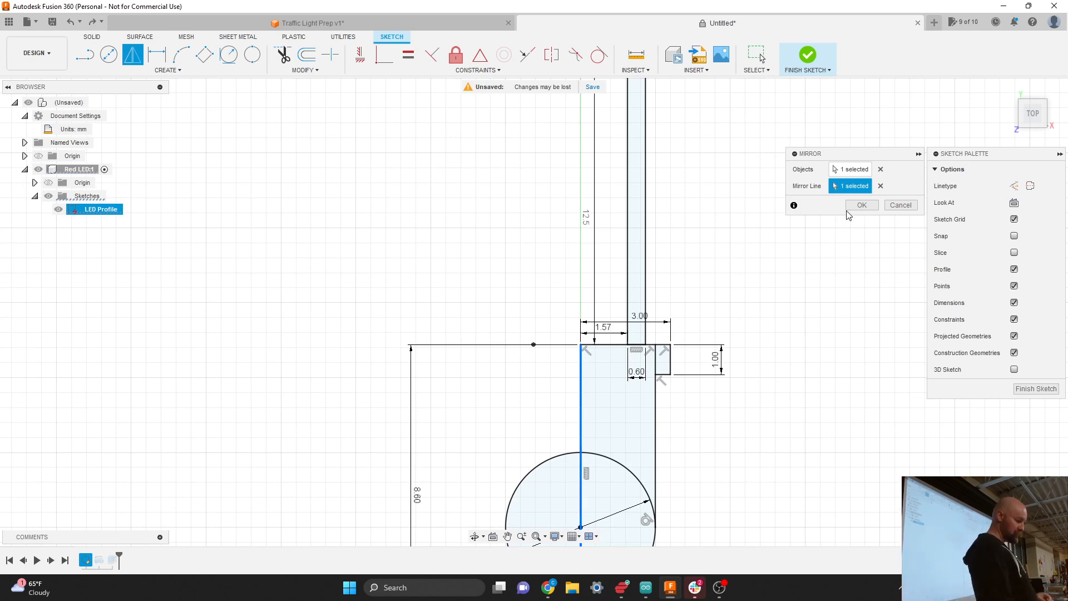
pyautogui.click(861, 205)
# Draw the second lead as a two-point rectangle 28.5 mm long and 0.6 mm wide, outward from the mirrored point.
pyautogui.scroll(-1, 730, 464)
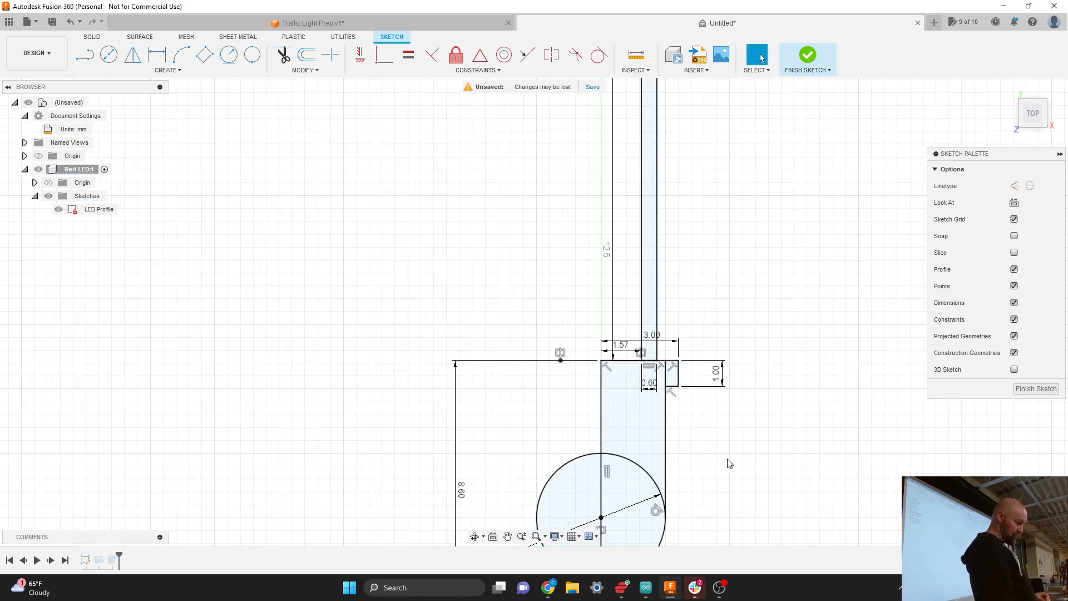
pyautogui.scroll(-2, 730, 464)
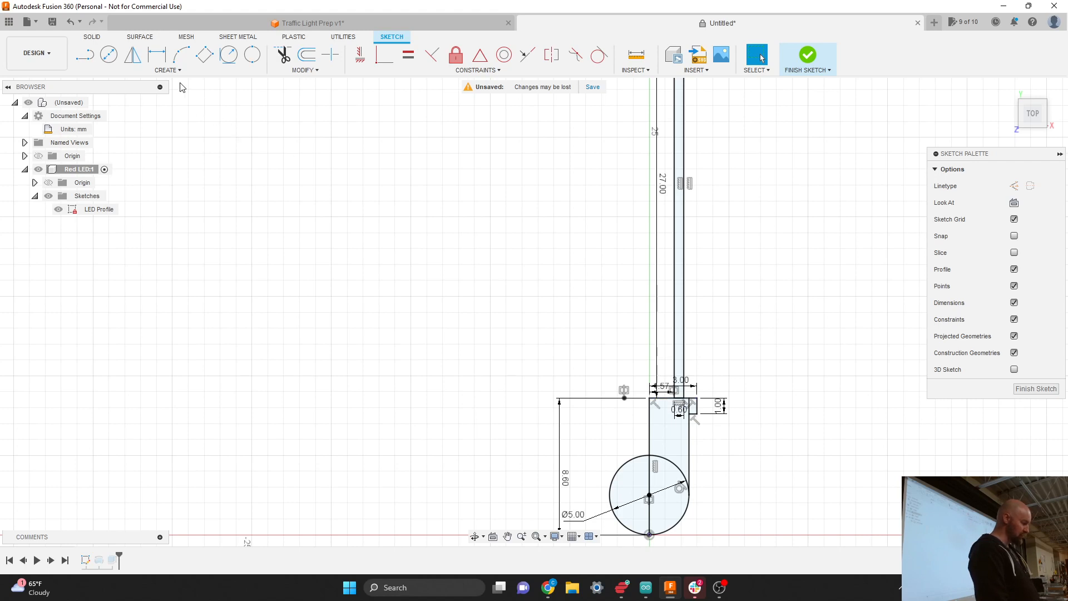
pyautogui.click(167, 71)
pyautogui.moveTo(140, 96)
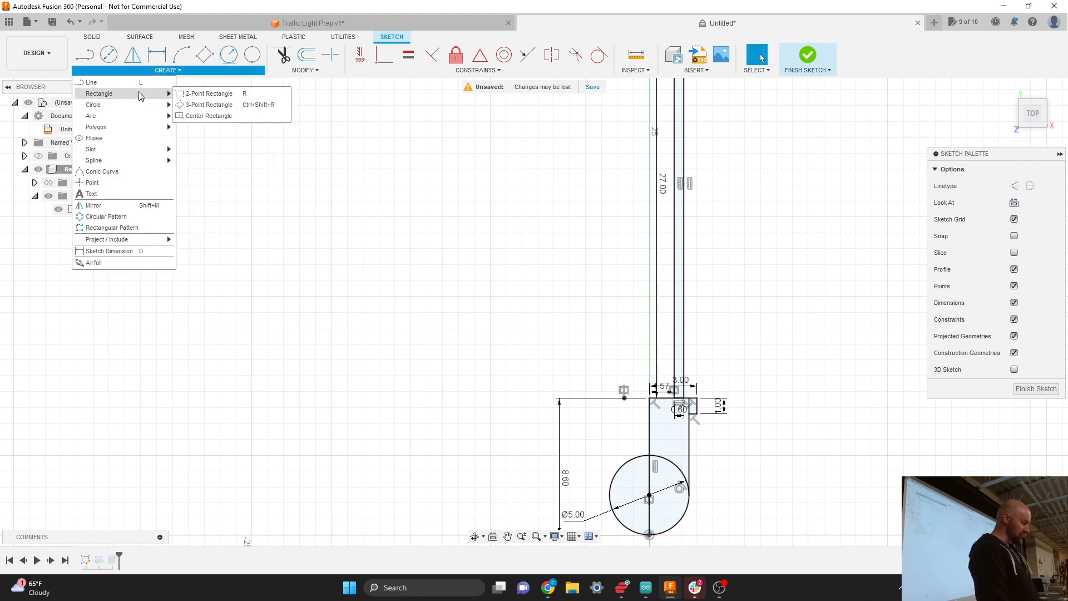
pyautogui.click(209, 95)
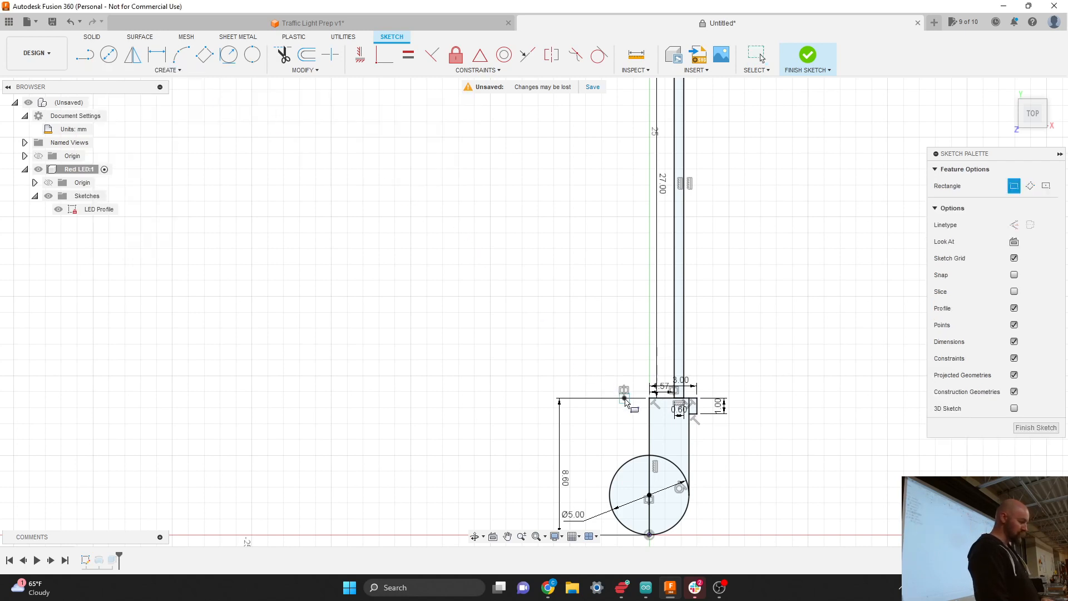
pyautogui.click(624, 398)
pyautogui.scroll(-3, 632, 445)
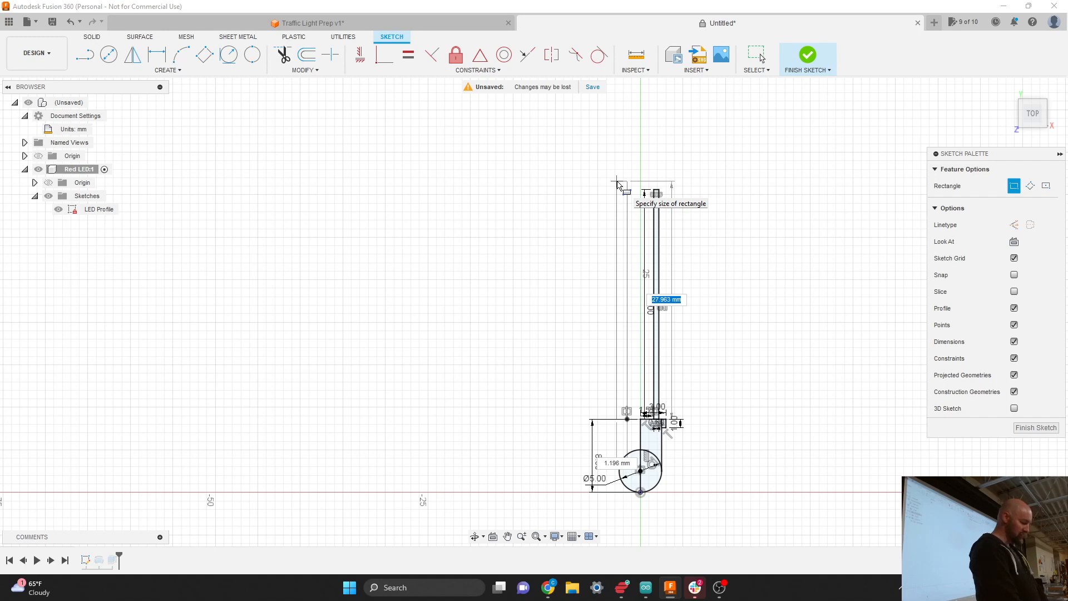
pyautogui.write('27')
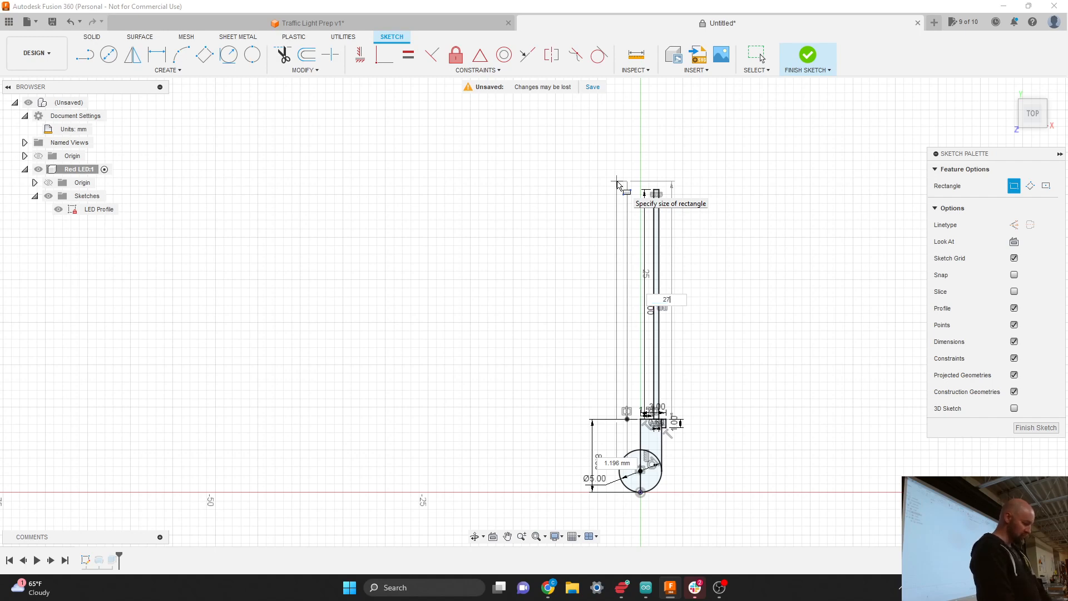
pyautogui.write('mm+1.')
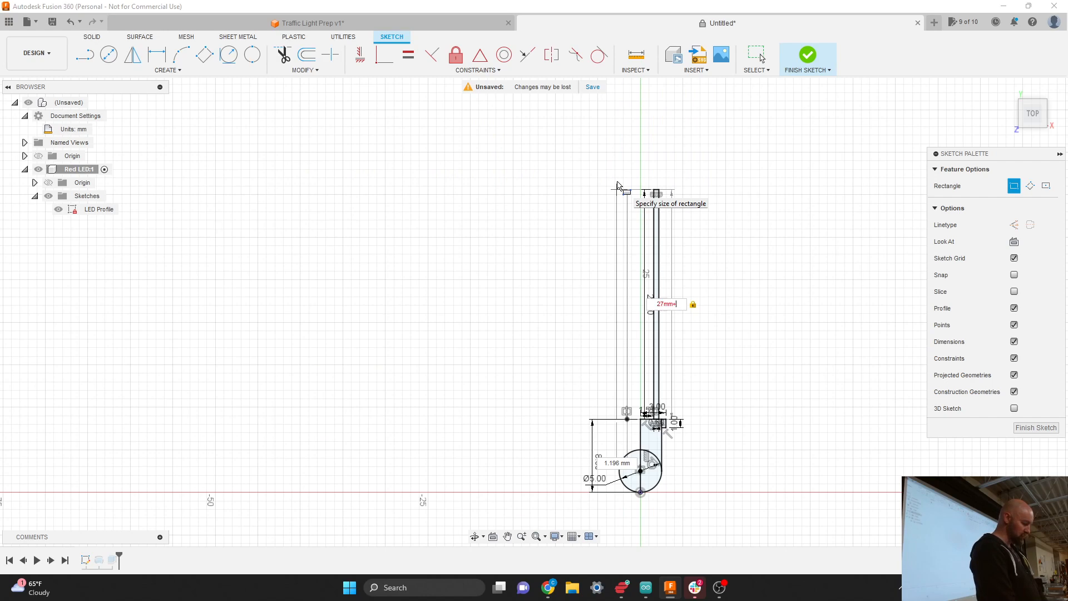
pyautogui.write('5')
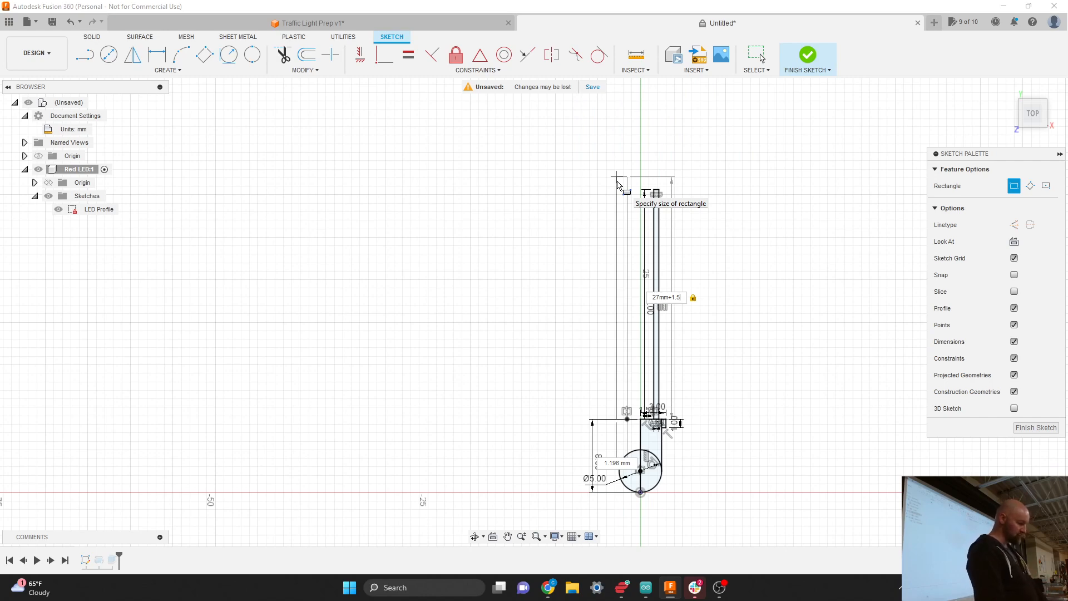
pyautogui.press('BackSpace')
pyautogui.press('BackSpace')
pyautogui.press('BackSpace')
pyautogui.press('BackSpace')
pyautogui.press('BackSpace')
pyautogui.press('BackSpace')
pyautogui.press('BackSpace')
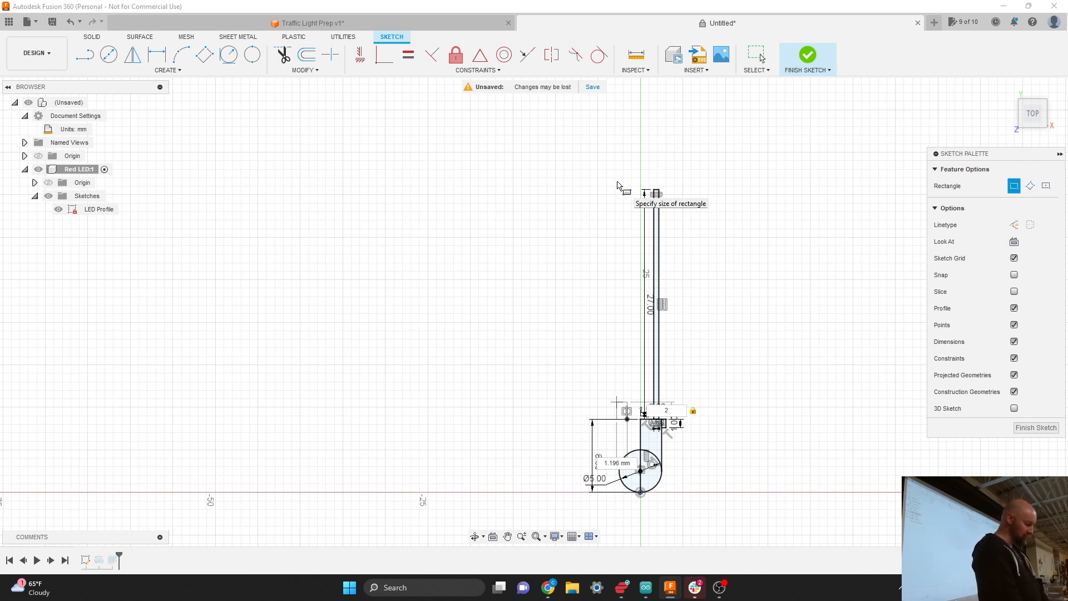
pyautogui.write('8')
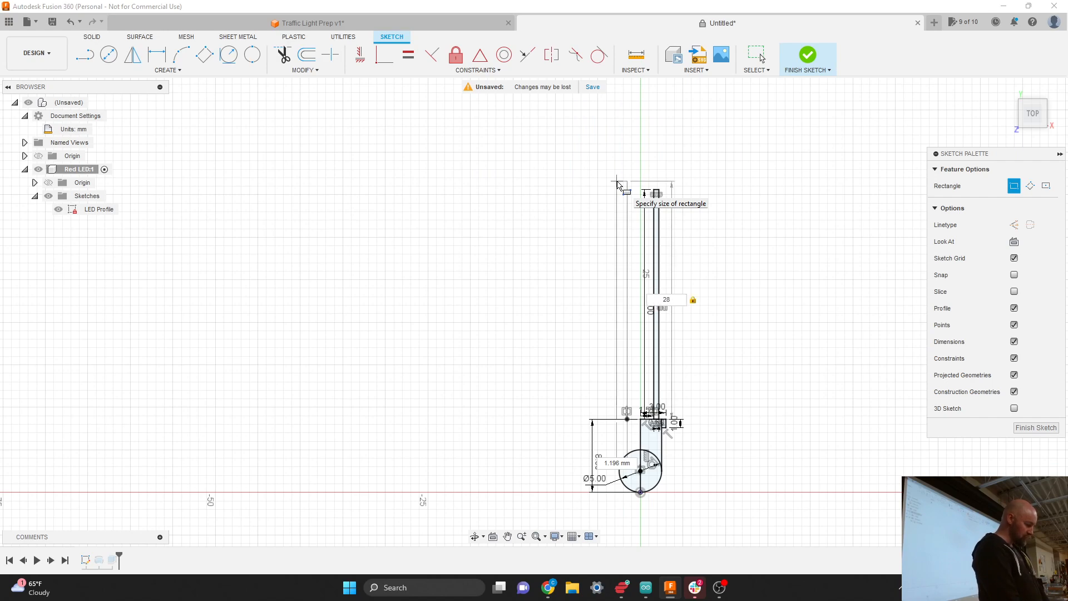
pyautogui.write('.5mm')
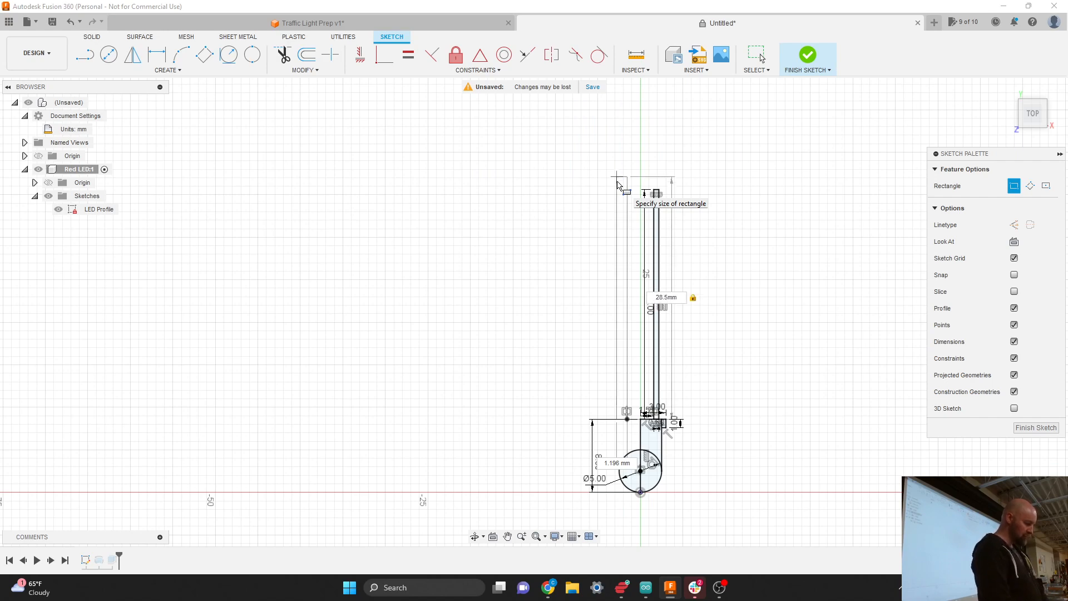
pyautogui.press('Tab')
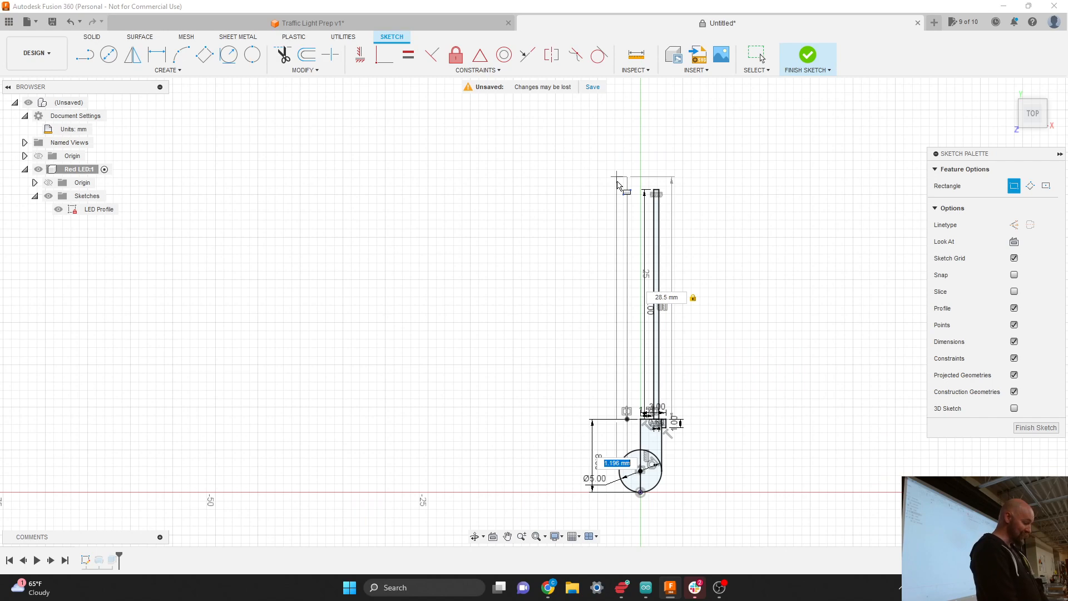
pyautogui.write('.6')
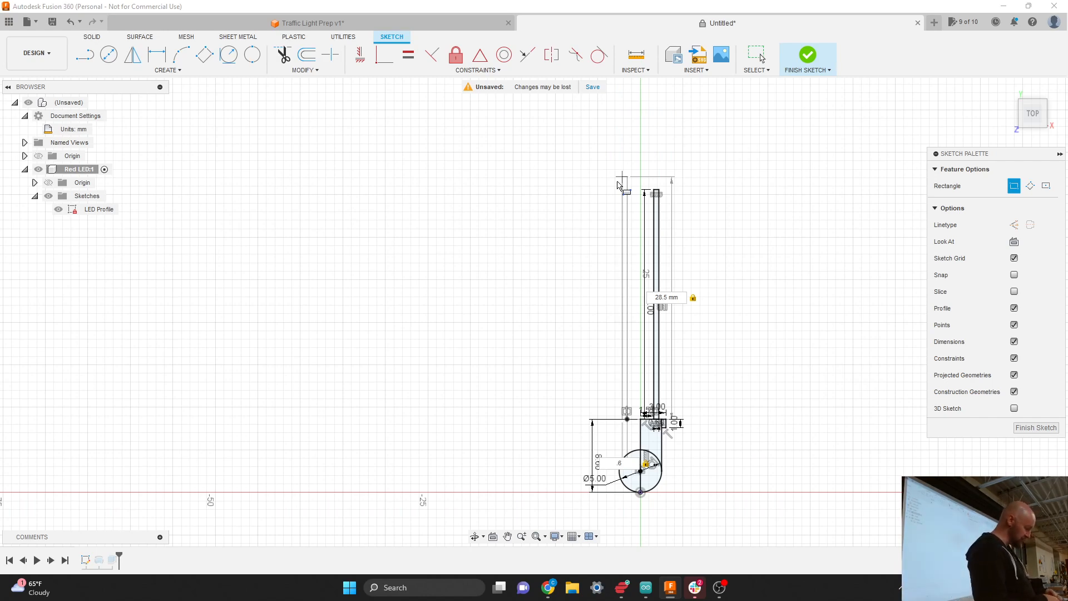
pyautogui.press('Return')
pyautogui.press('Escape')
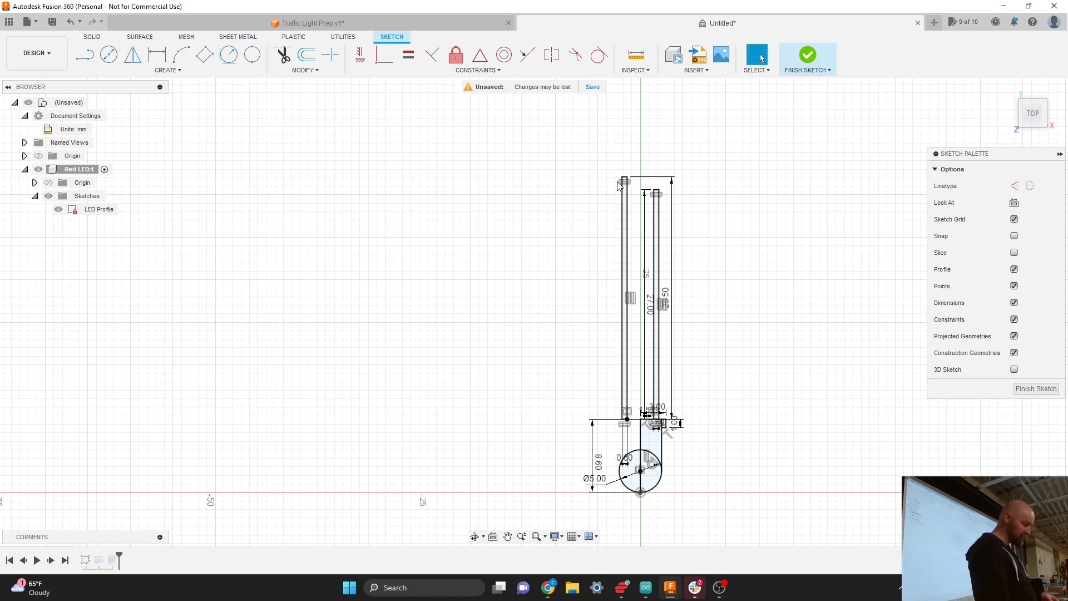
# Check the lead sizes against the LED dimension drawing in Chrome, and finish the LED profile sketch in Fusion 360.
pyautogui.click(549, 587)
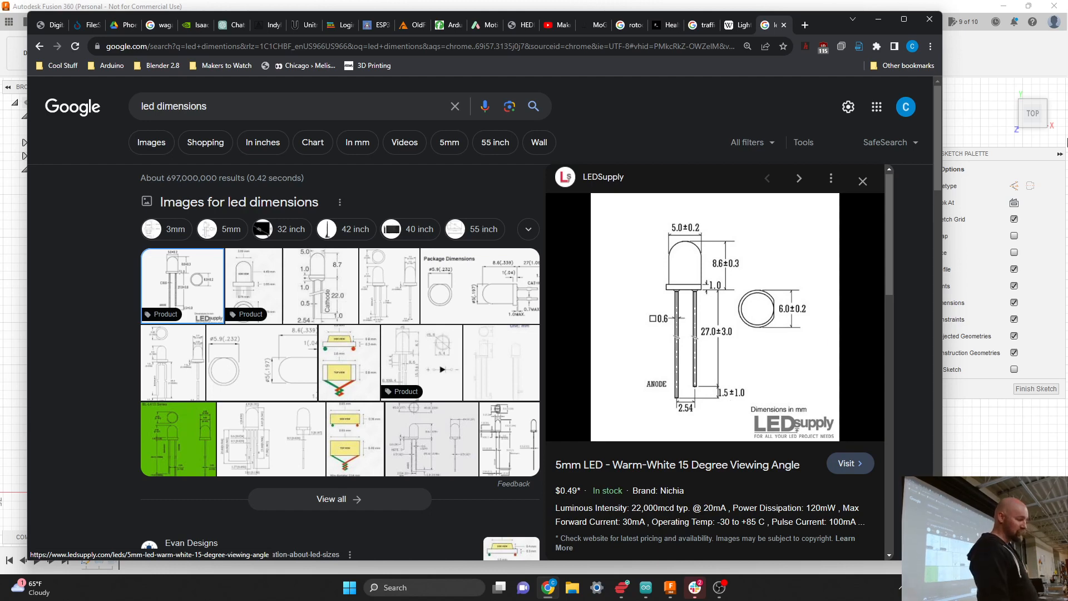
pyautogui.click(877, 20)
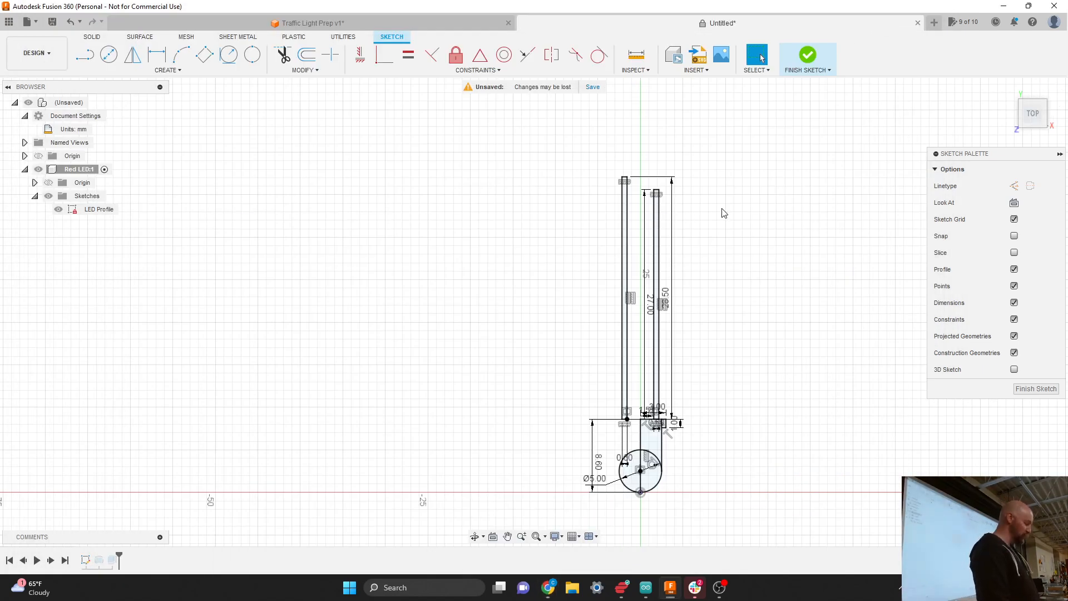
pyautogui.click(1035, 389)
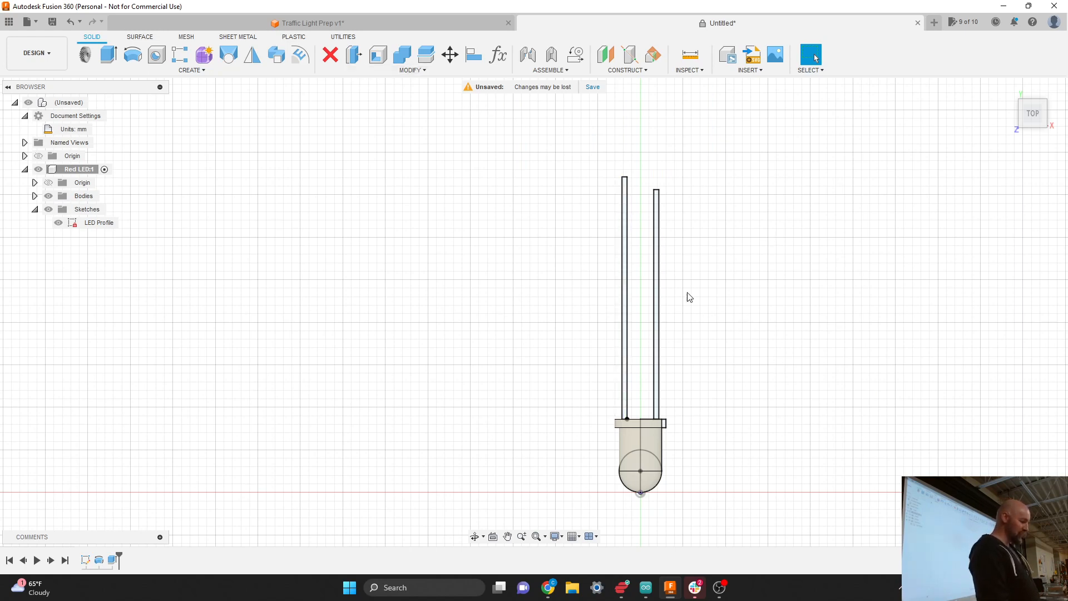
# Start an extrusion of both lead rectangles and open its direction choices.
pyautogui.click(182, 74)
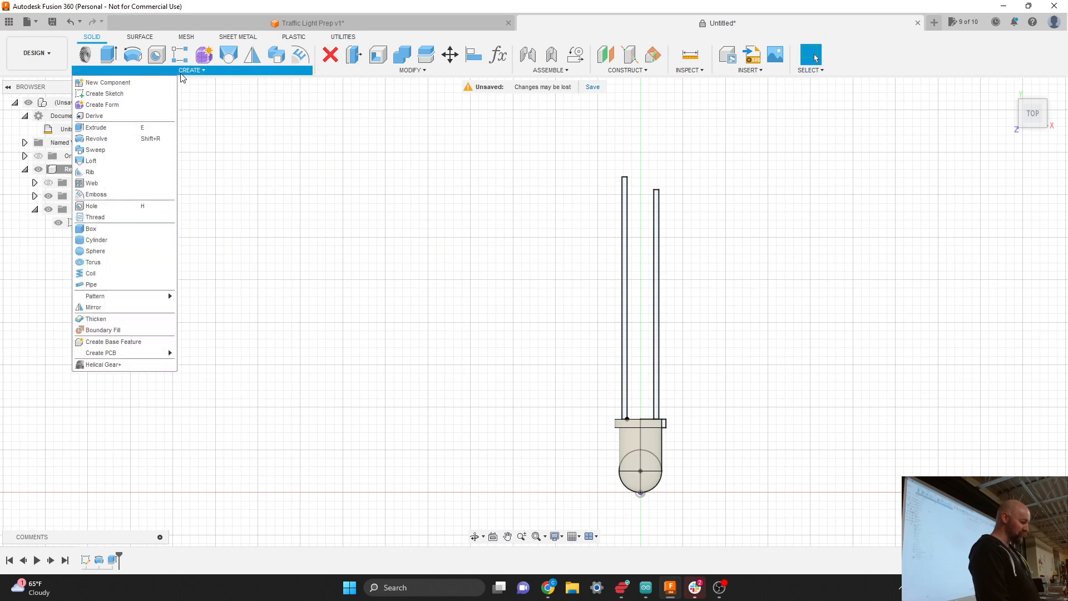
pyautogui.click(128, 132)
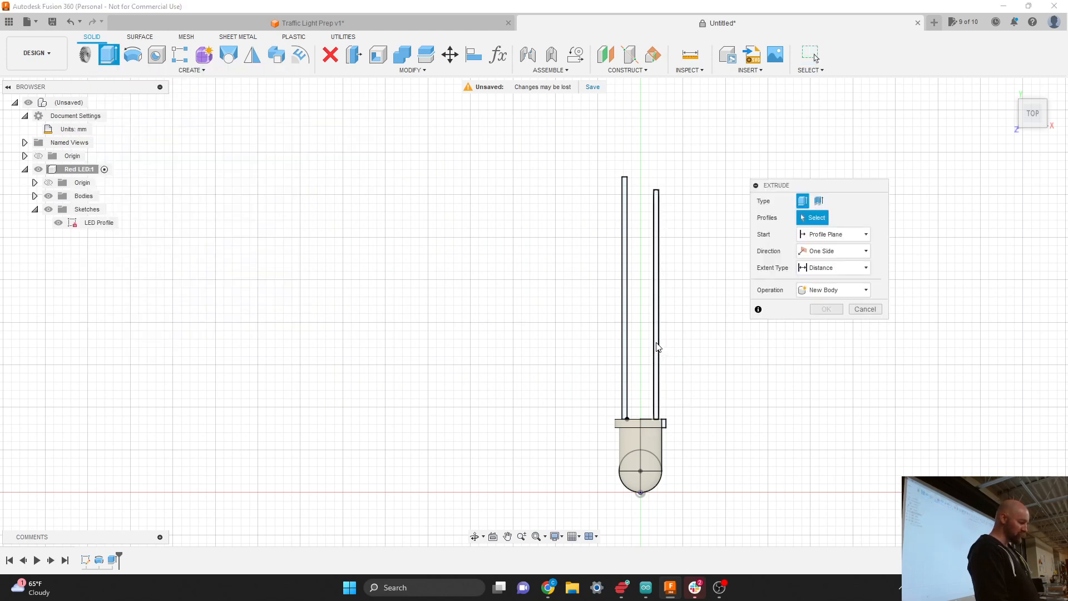
pyautogui.click(657, 350)
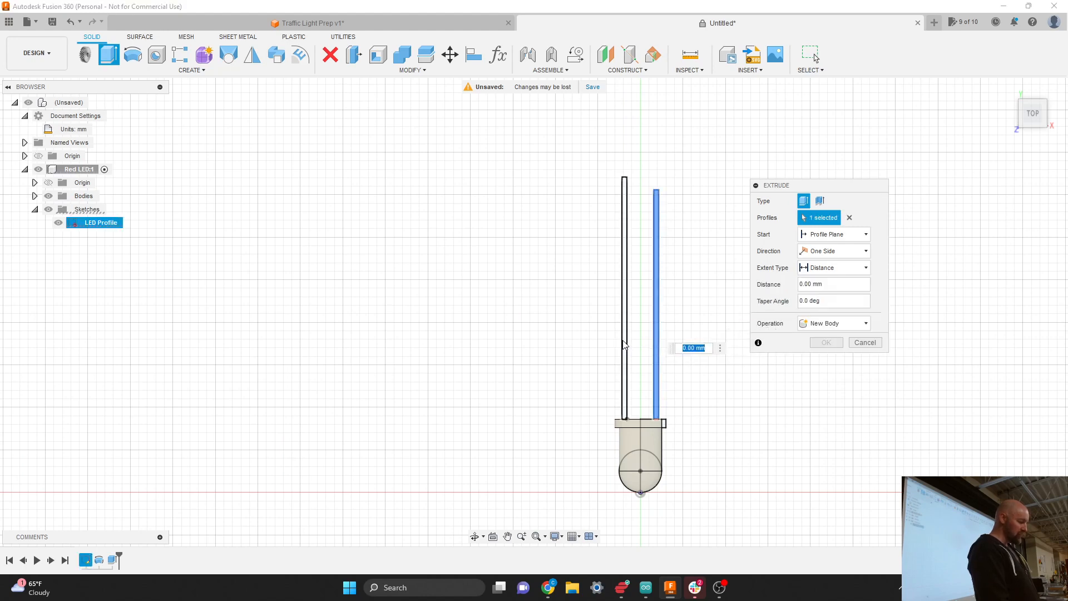
pyautogui.click(625, 345)
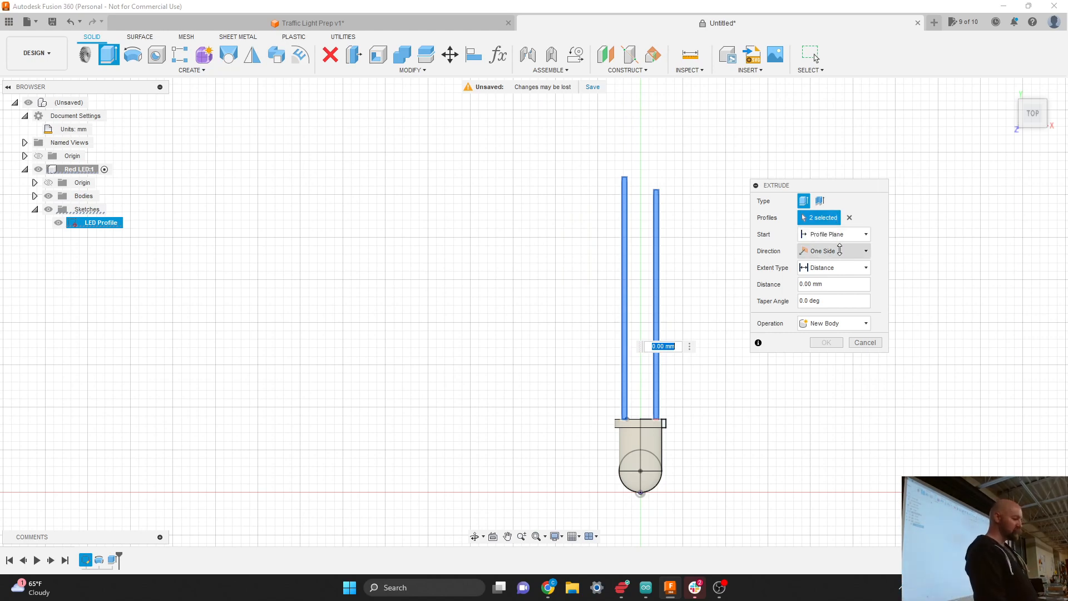
pyautogui.click(845, 251)
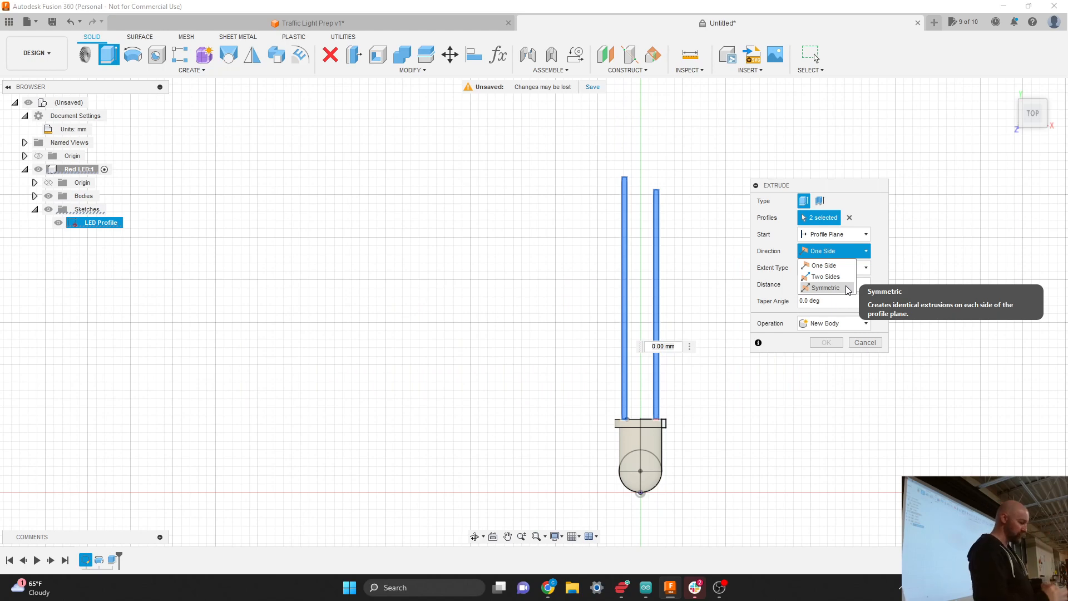
# Extrude the two lead profiles symmetrically as new bodies, with a whole-length measurement of 0.6 mm.
pyautogui.click(827, 287)
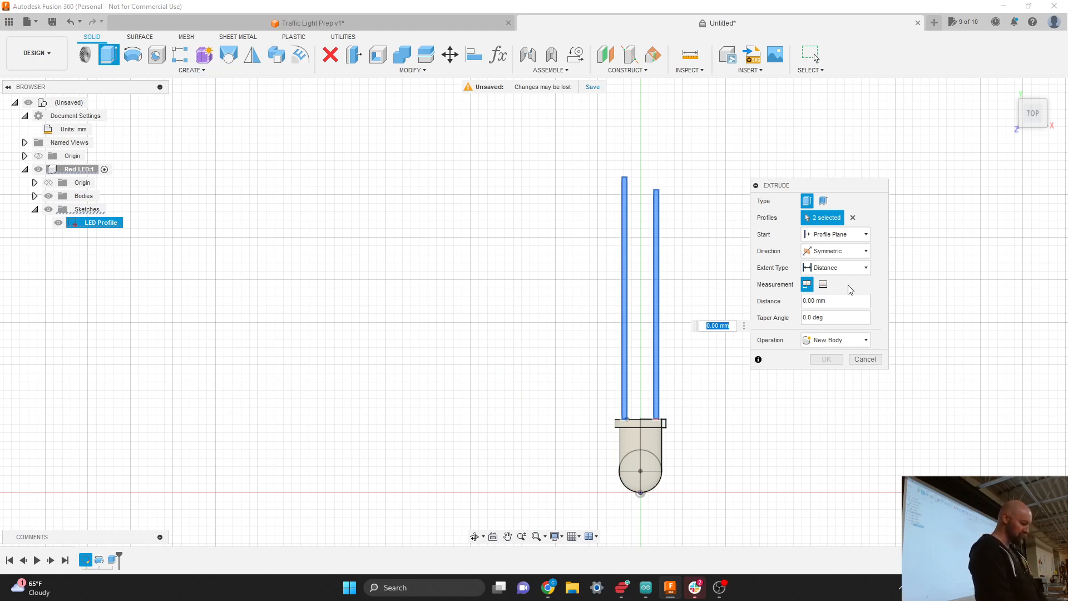
pyautogui.write('.6')
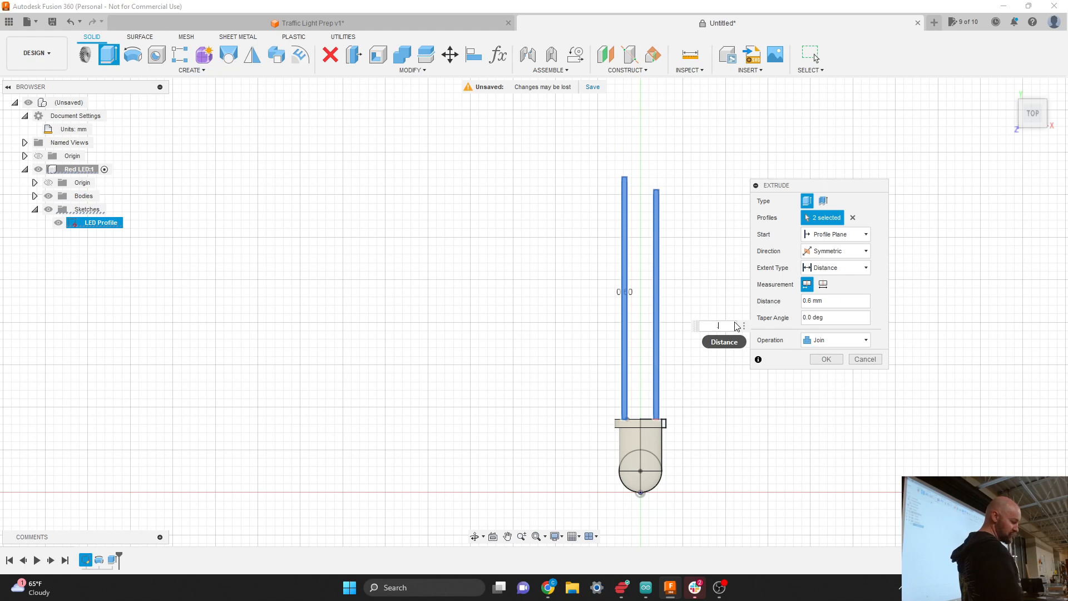
pyautogui.write('.3')
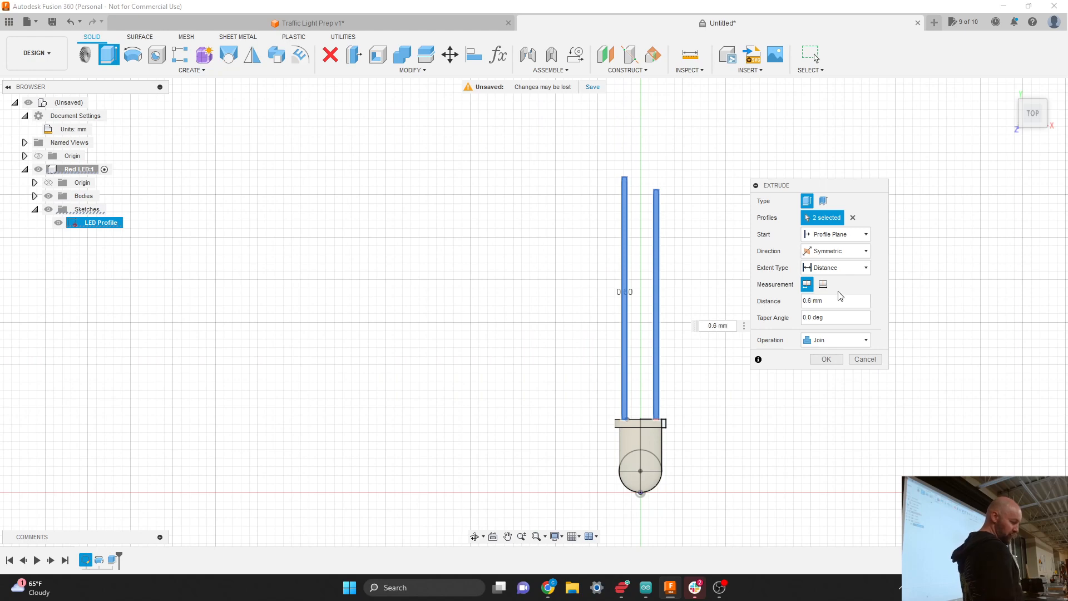
pyautogui.click(824, 284)
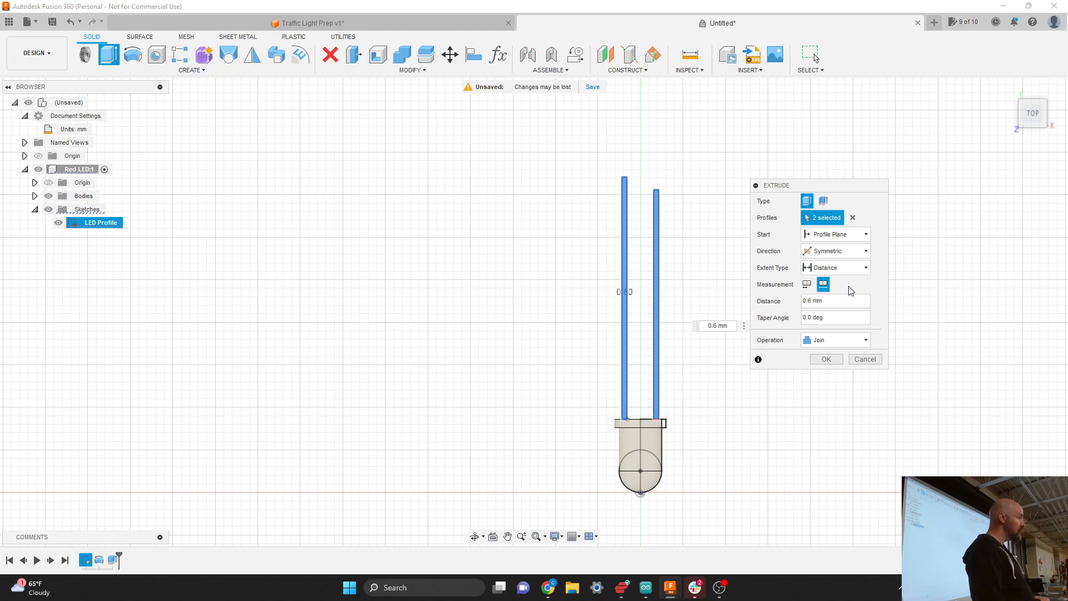
pyautogui.click(838, 340)
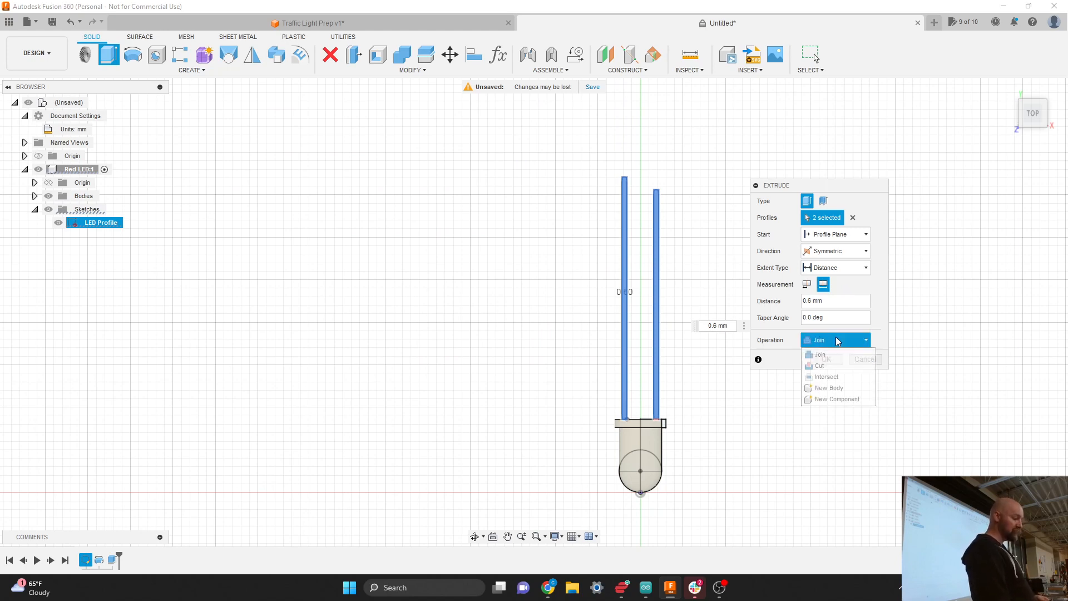
pyautogui.click(830, 388)
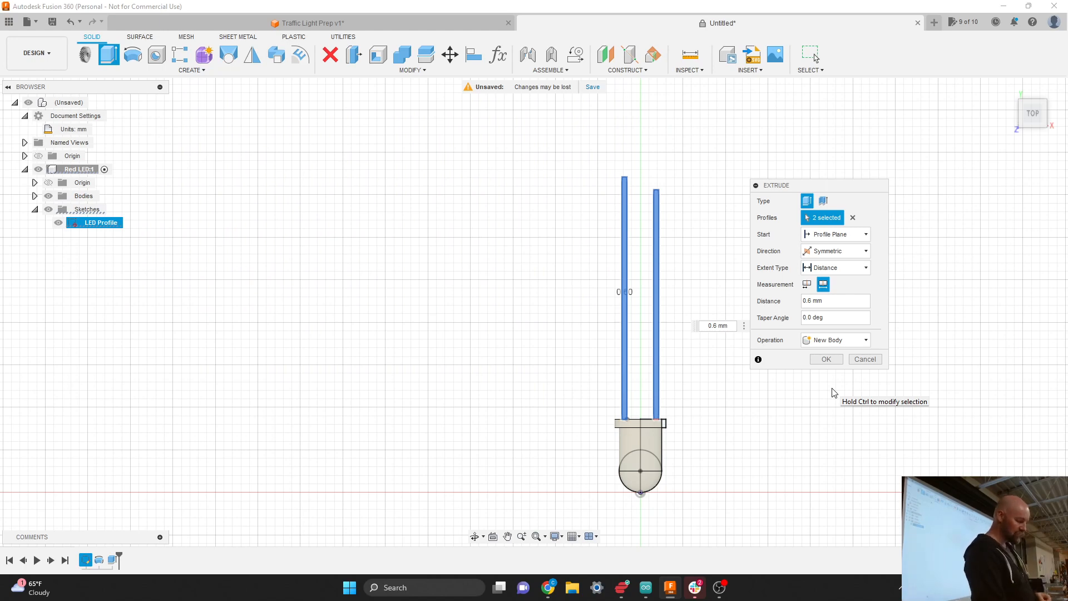
pyautogui.click(827, 360)
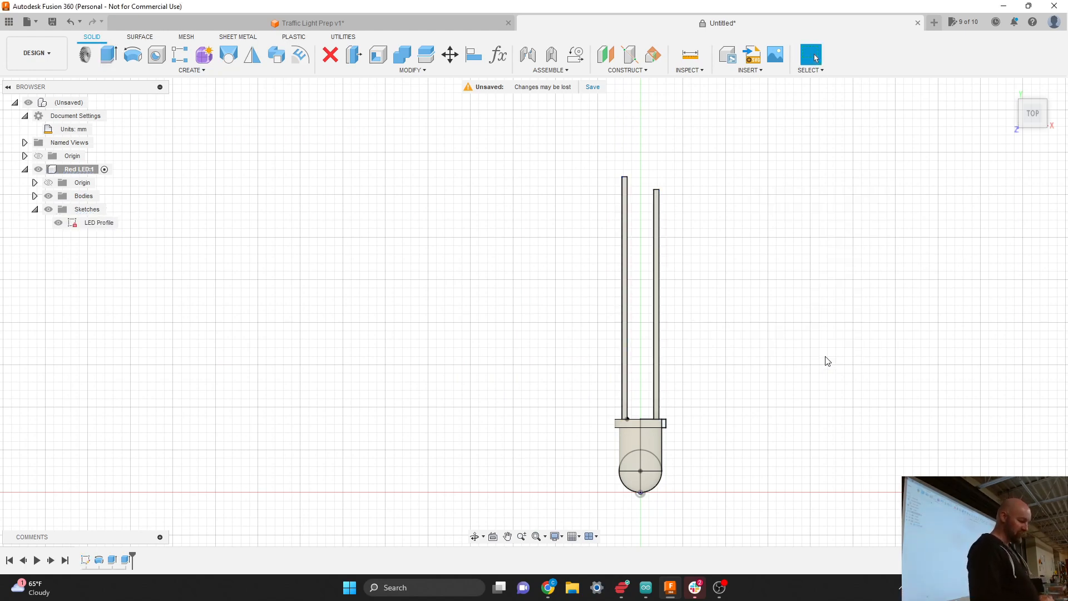
# Hide the LED Profile sketch and rename the rounded housing body (Body1) to LED Cap.
pyautogui.click(59, 223)
pyautogui.click(59, 223)
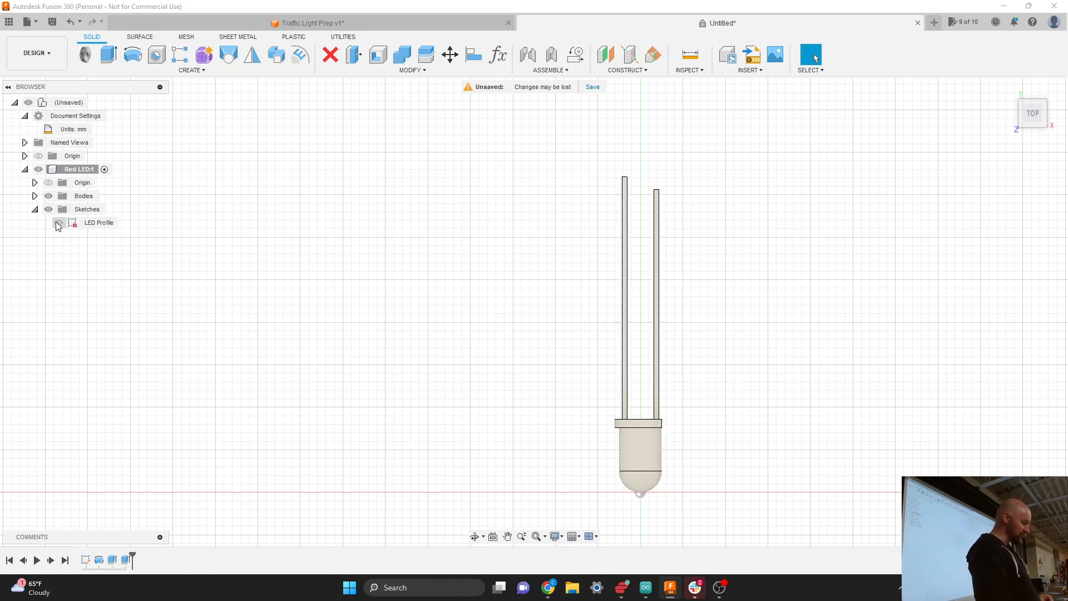
pyautogui.click(34, 196)
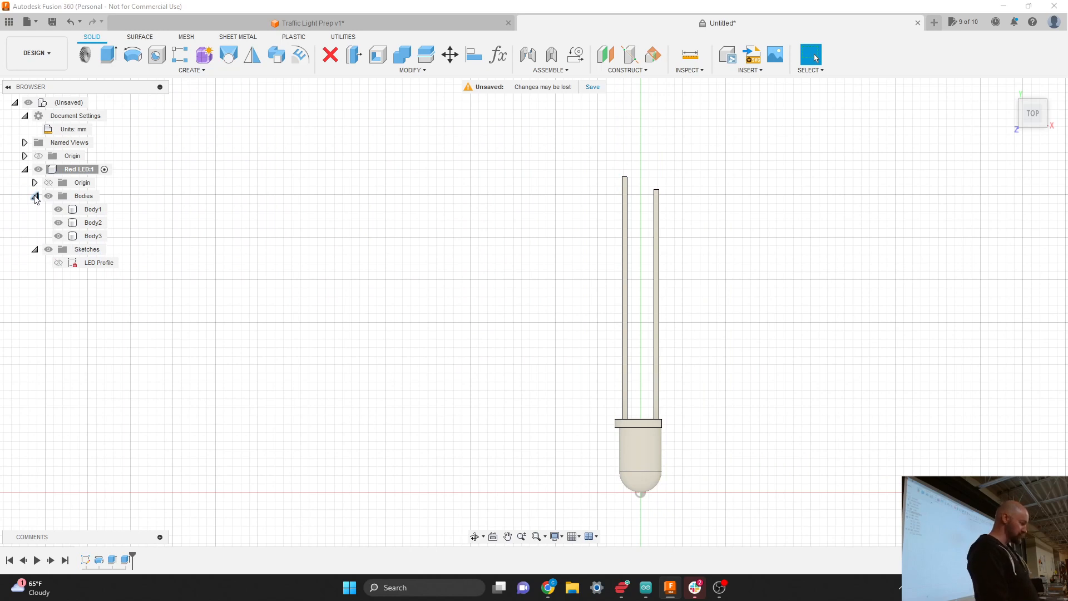
pyautogui.click(90, 212)
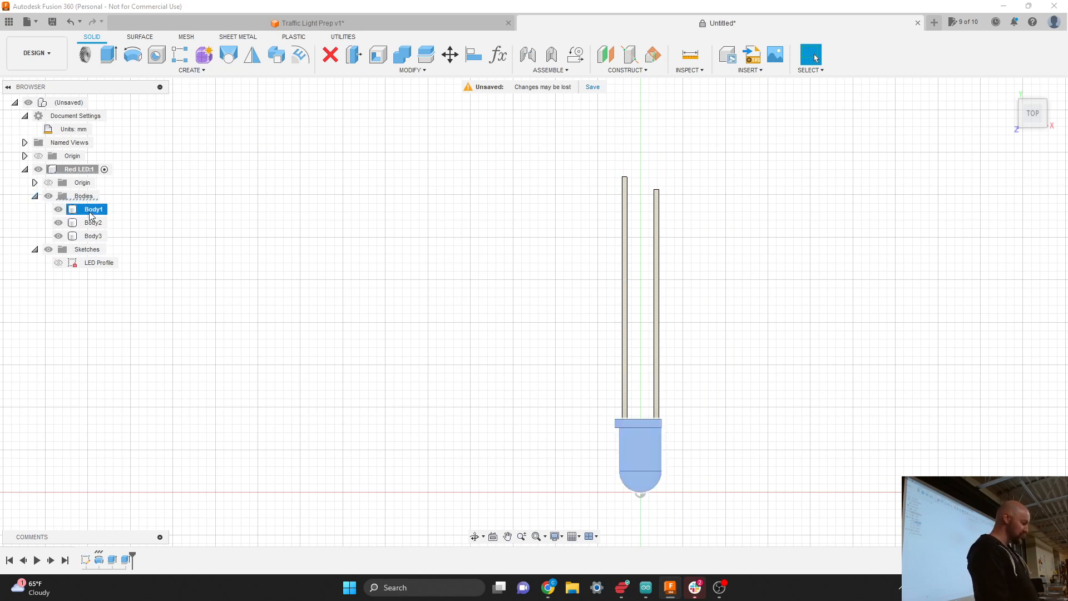
pyautogui.doubleClick(92, 210)
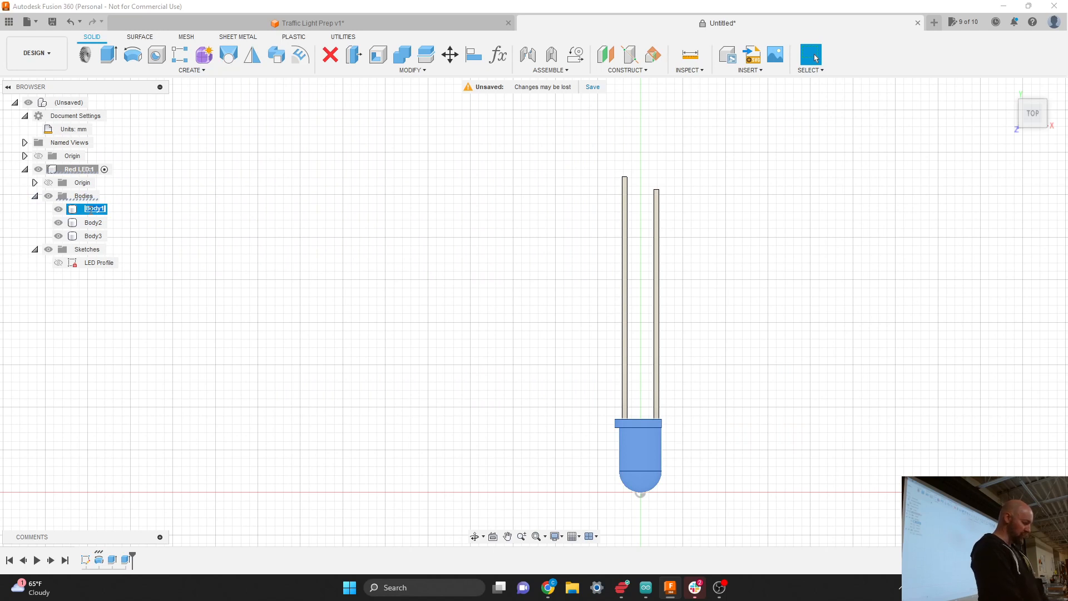
pyautogui.write('LED')
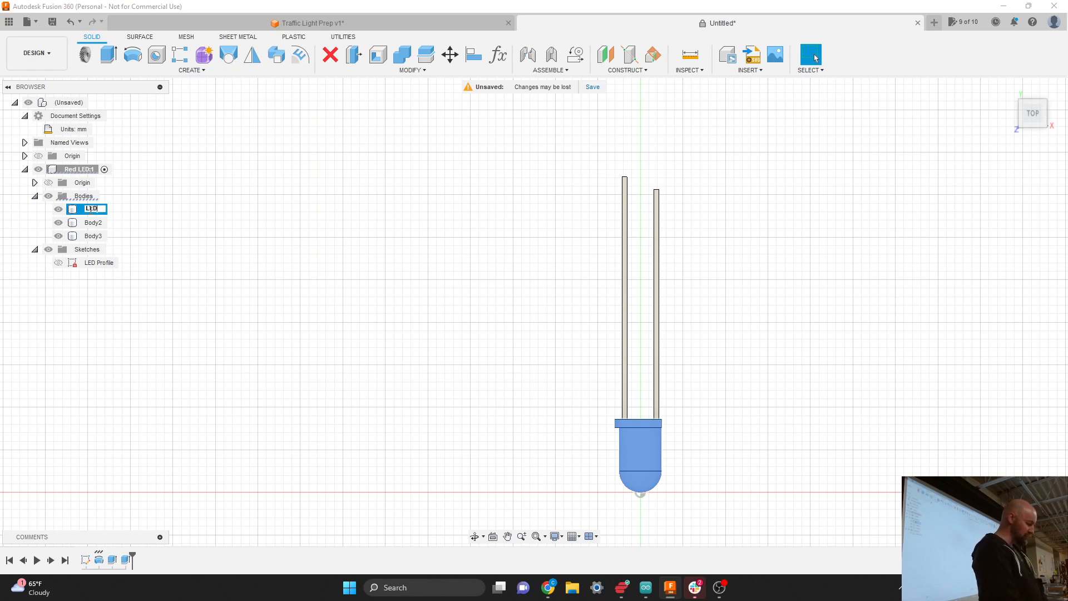
pyautogui.write(' Cap')
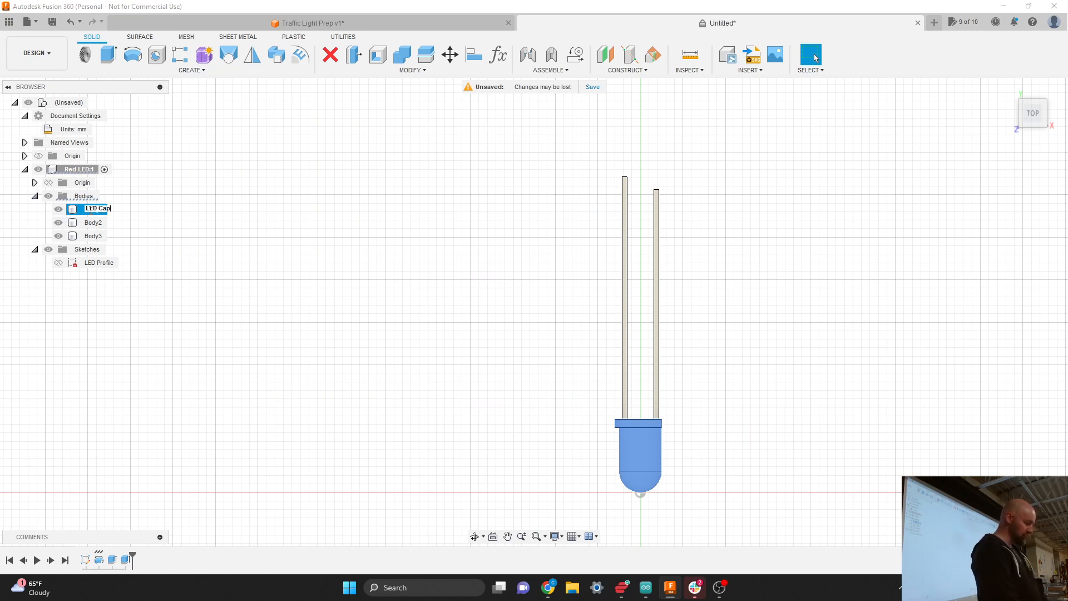
pyautogui.press('Return')
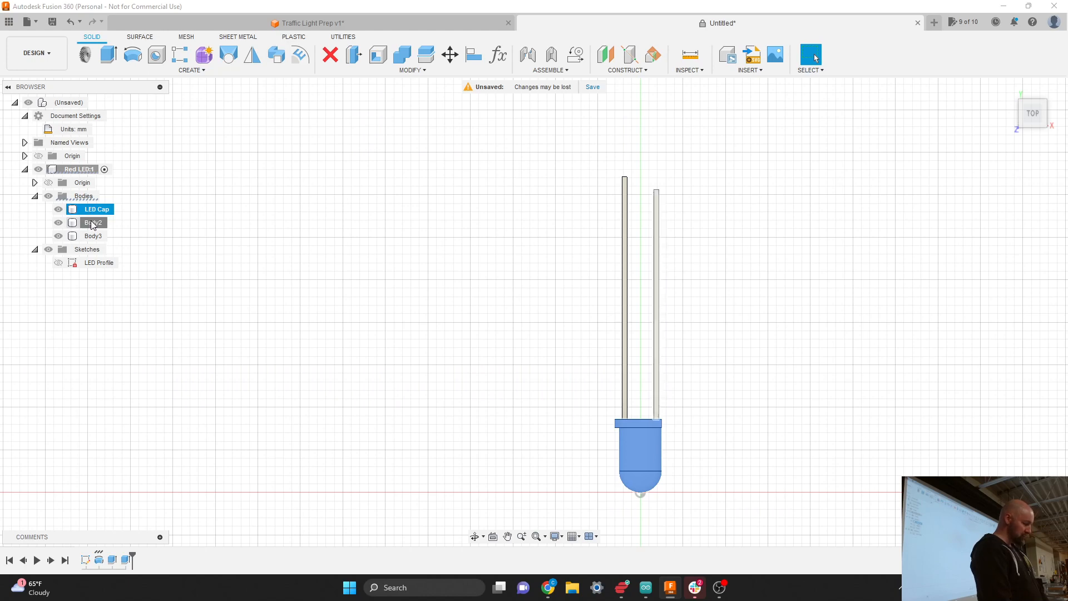
# Rename the shorter lead's body to Anode and the longer lead's body to Cathode.
pyautogui.click(93, 224)
pyautogui.doubleClick(92, 223)
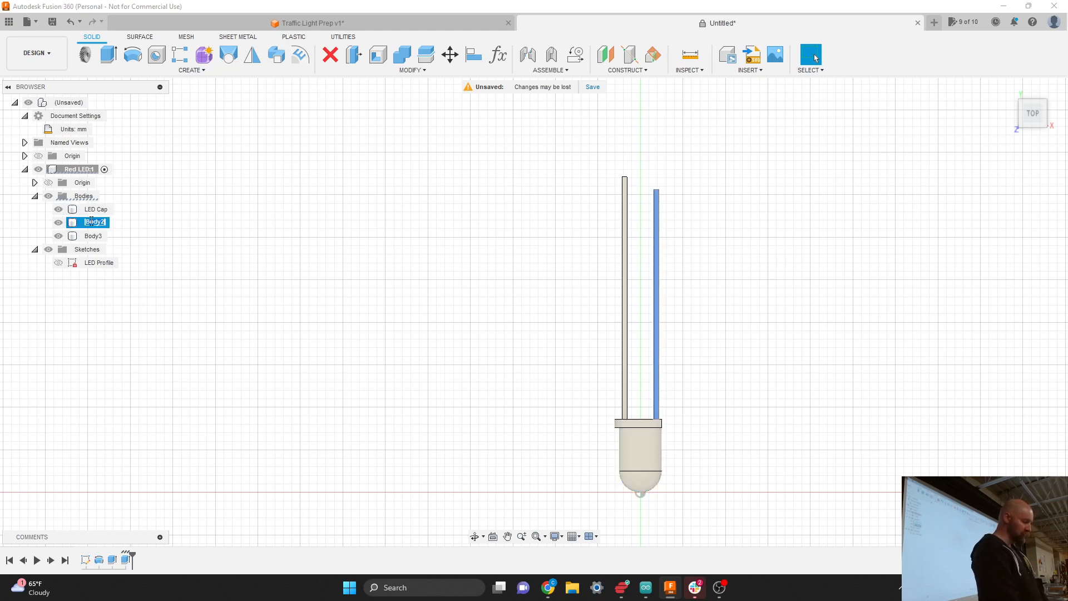
pyautogui.write('A')
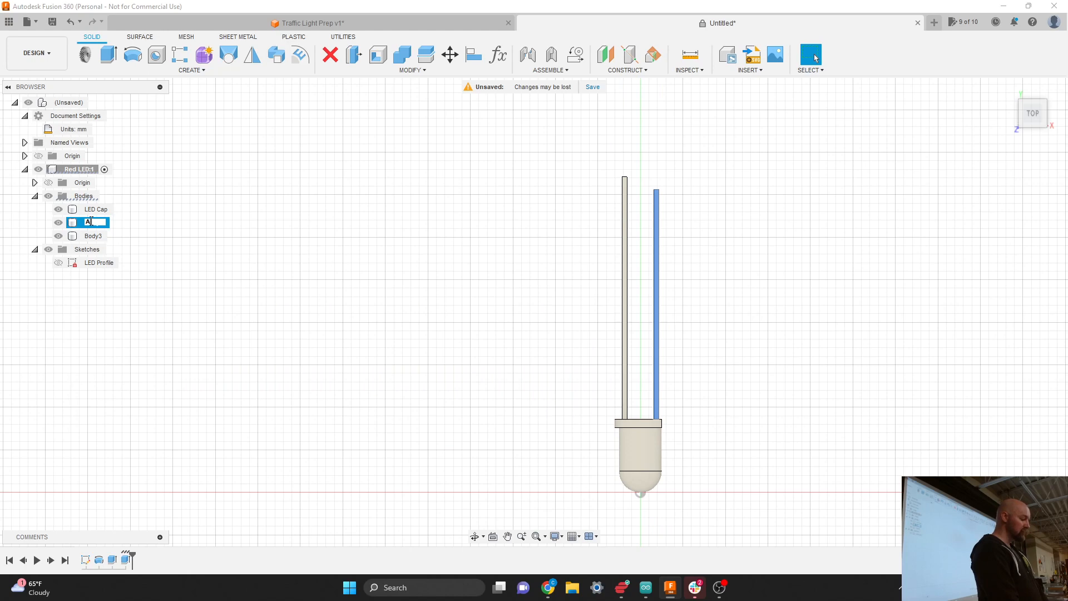
pyautogui.write('node')
pyautogui.press('Return')
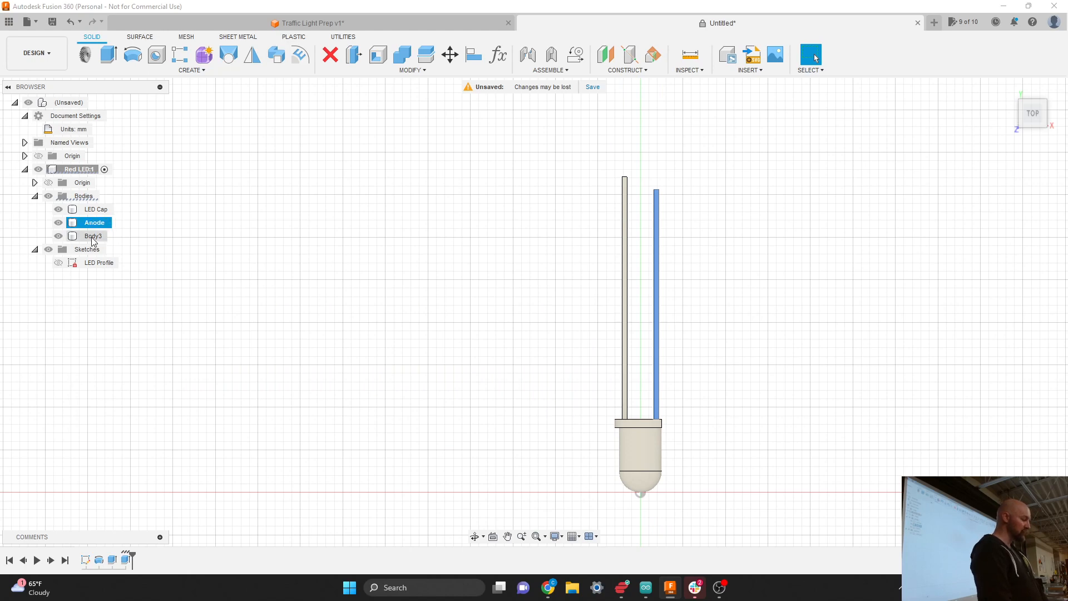
pyautogui.doubleClick(92, 236)
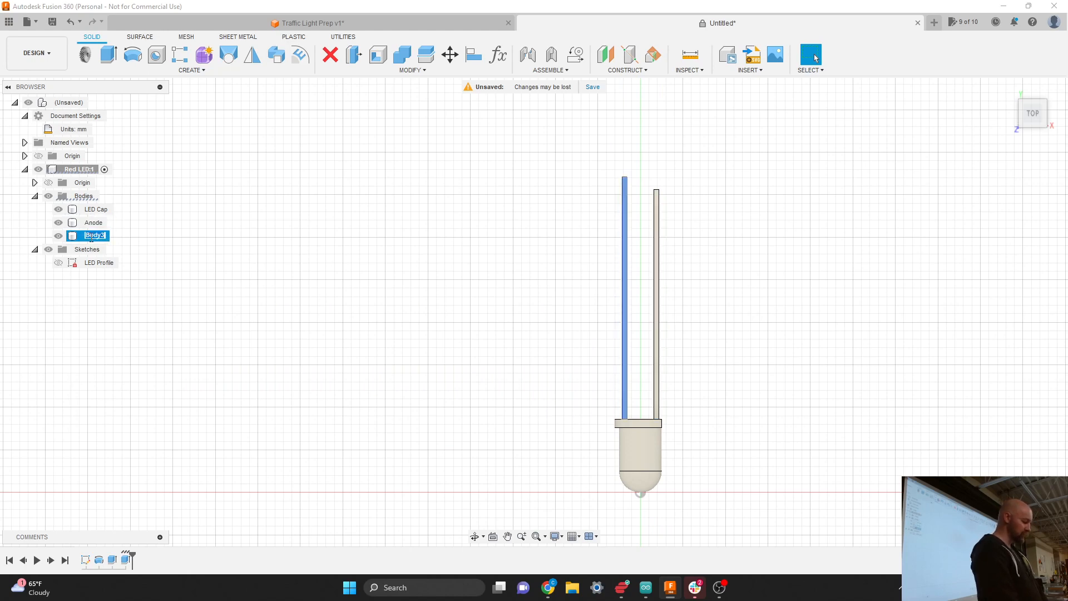
pyautogui.write('Cathode')
pyautogui.click(170, 257)
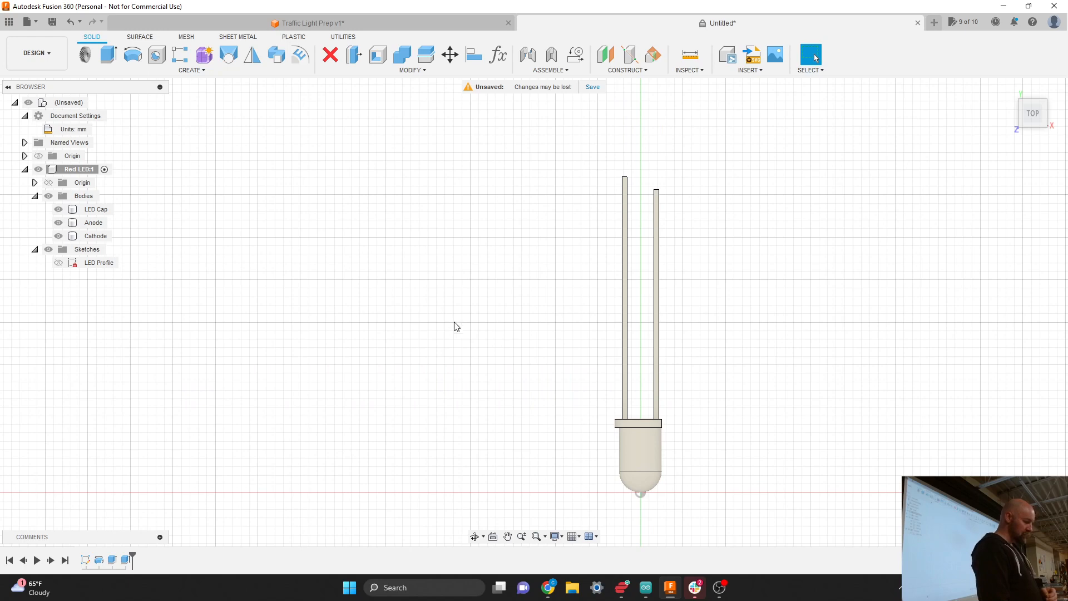
# Swap the lead body names, making the shorter lead Cathode and the longer lead Anode.
pyautogui.scroll(-1, 495, 264)
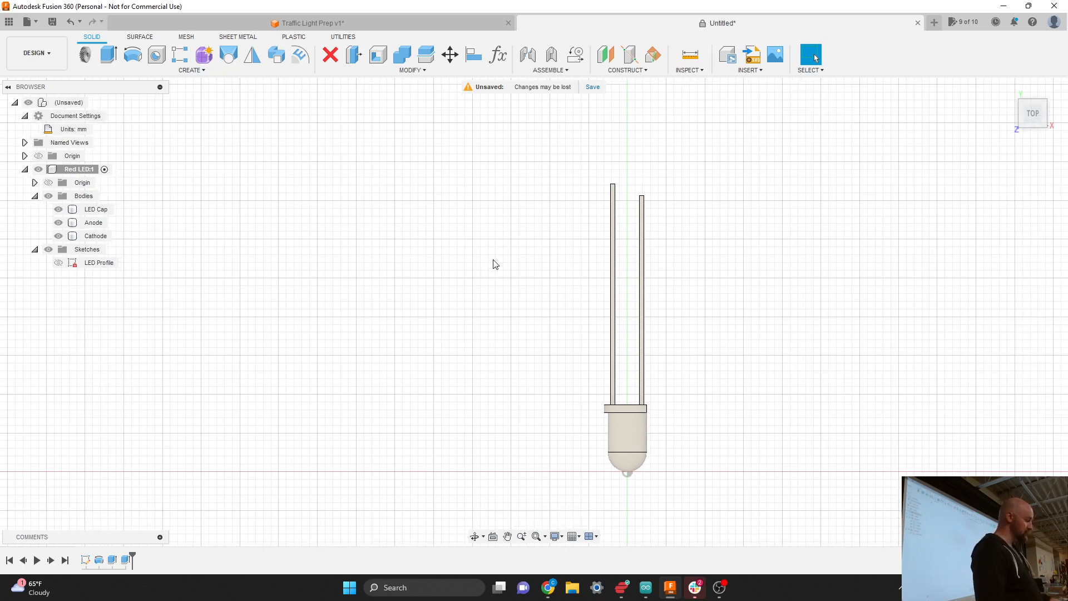
pyautogui.click(89, 224)
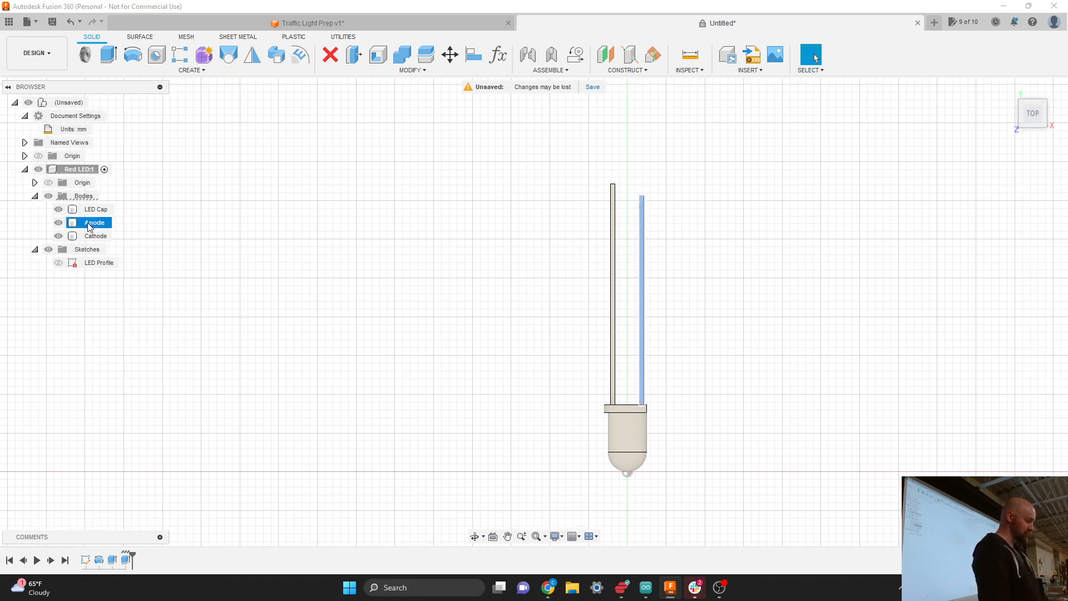
pyautogui.doubleClick(94, 223)
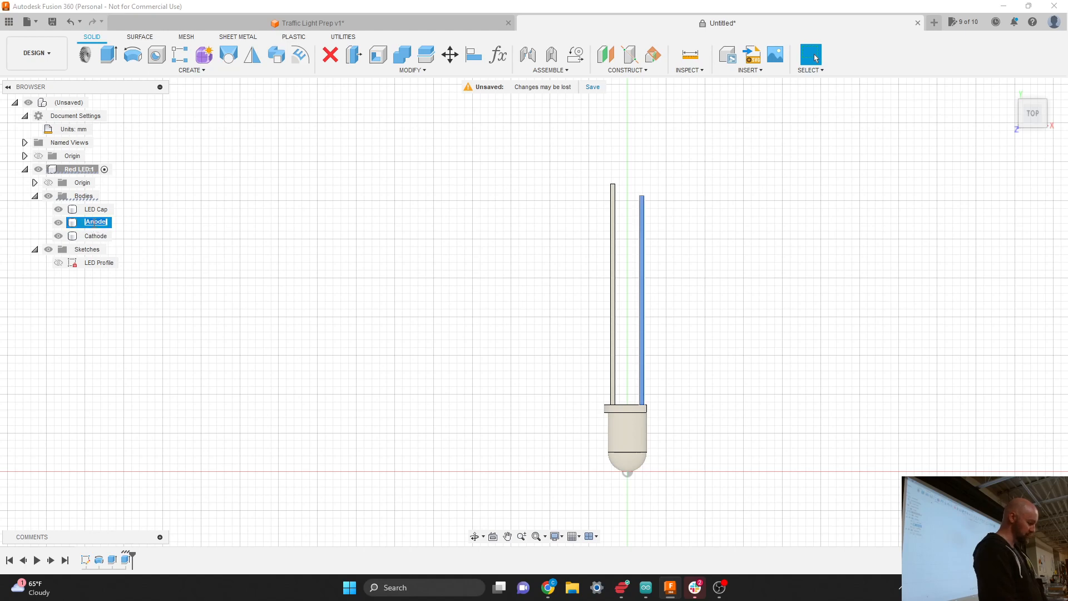
pyautogui.write('Cathode')
pyautogui.press('Return')
pyautogui.click(97, 238)
pyautogui.doubleClick(95, 239)
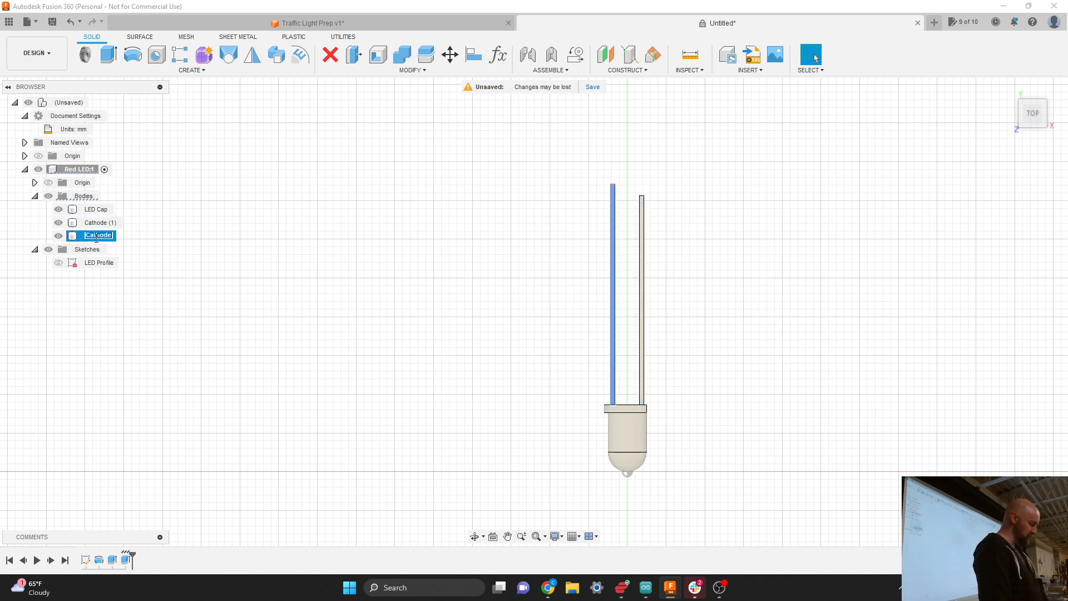
pyautogui.write('Anode')
pyautogui.press('Return')
pyautogui.click(111, 223)
pyautogui.doubleClick(112, 224)
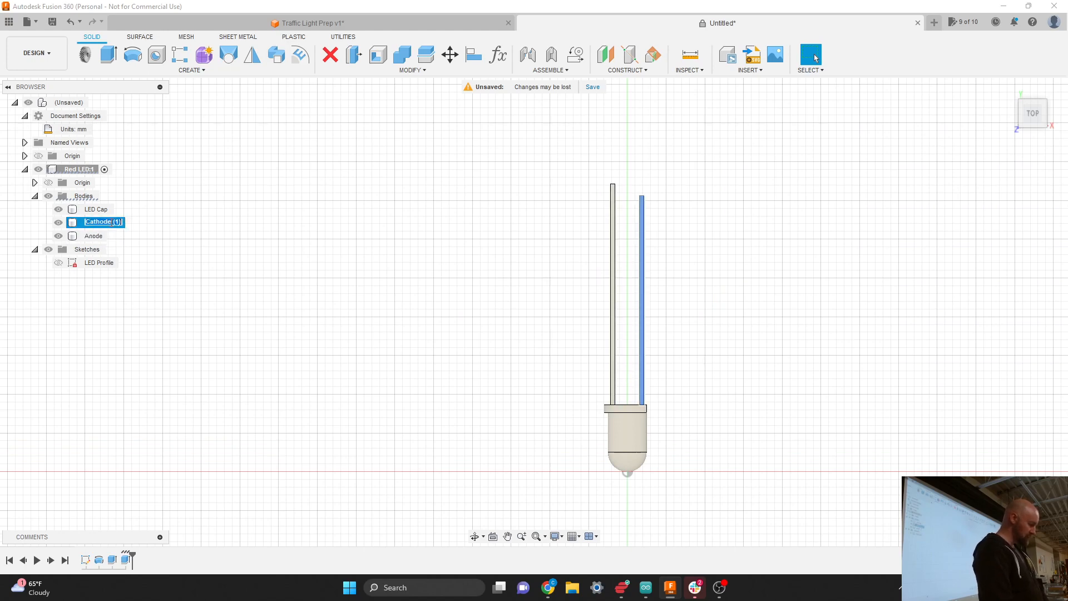
pyautogui.click(113, 222)
pyautogui.click(177, 262)
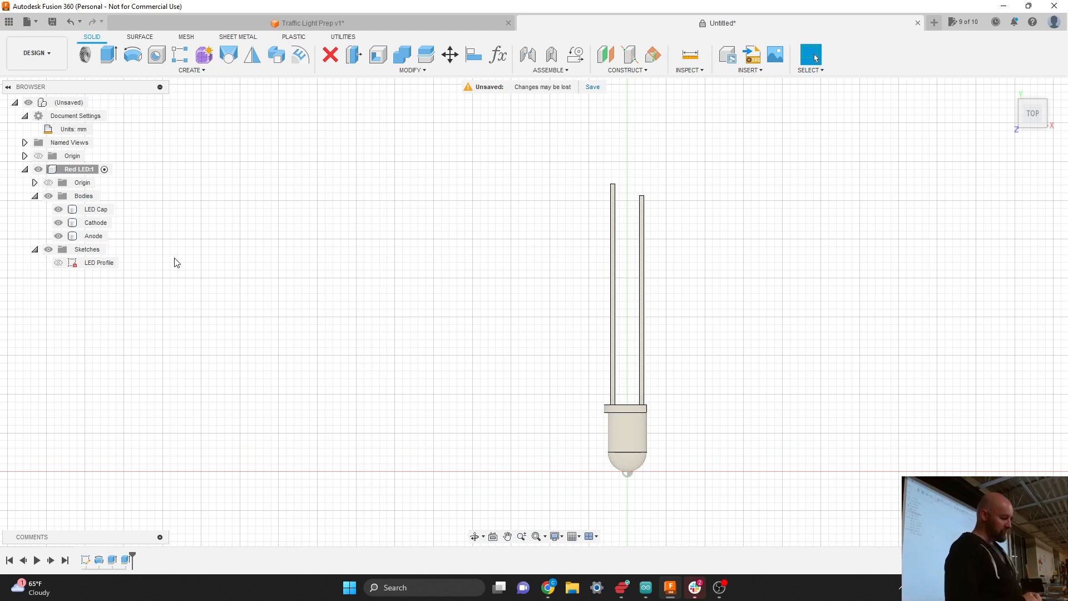
# Apply the LED (Red) appearance from the library's Miscellaneous, Emissive materials to the LED Cap body.
pyautogui.click(25, 169)
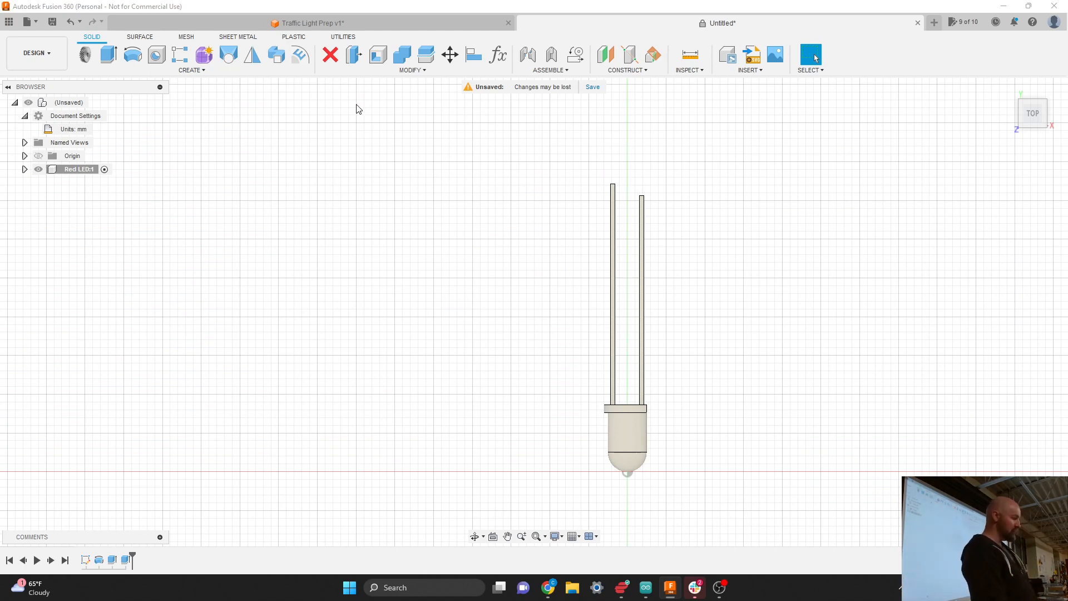
pyautogui.click(423, 70)
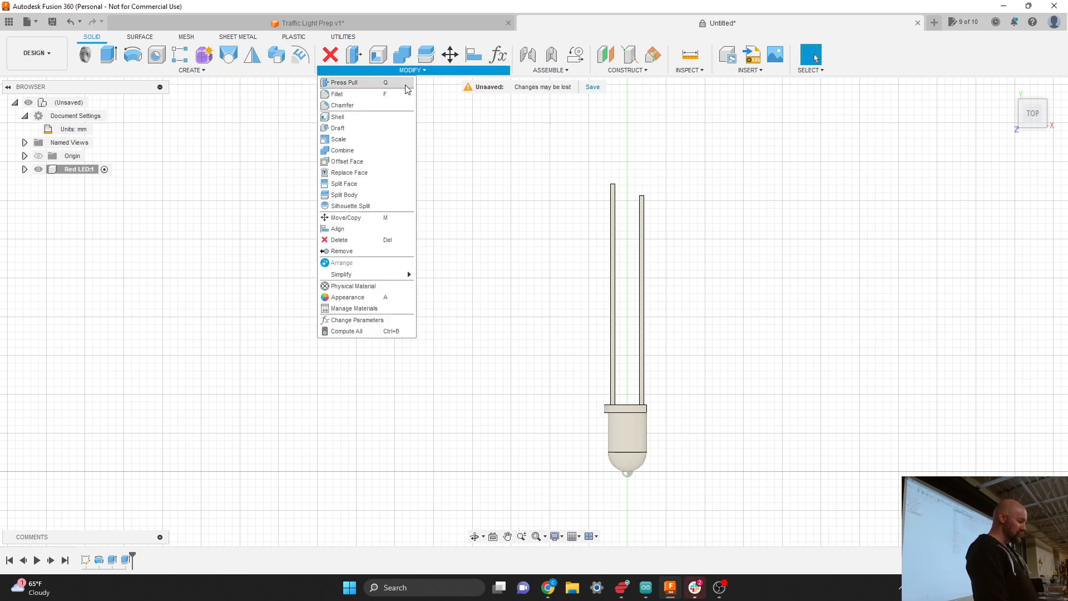
pyautogui.click(346, 297)
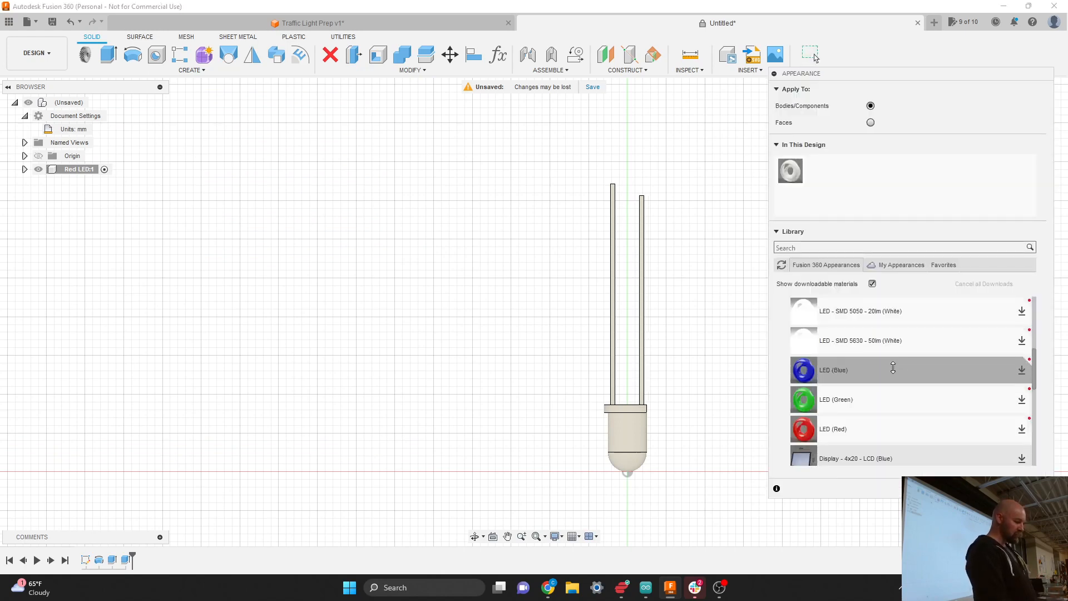
pyautogui.scroll(3, 893, 368)
pyautogui.scroll(1, 893, 368)
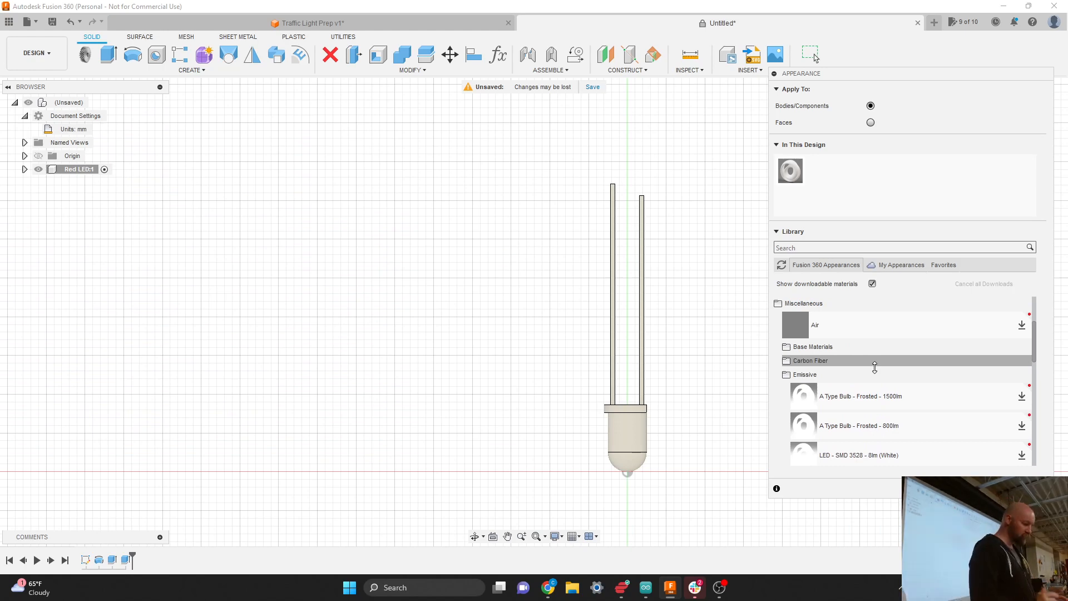
pyautogui.scroll(1, 869, 359)
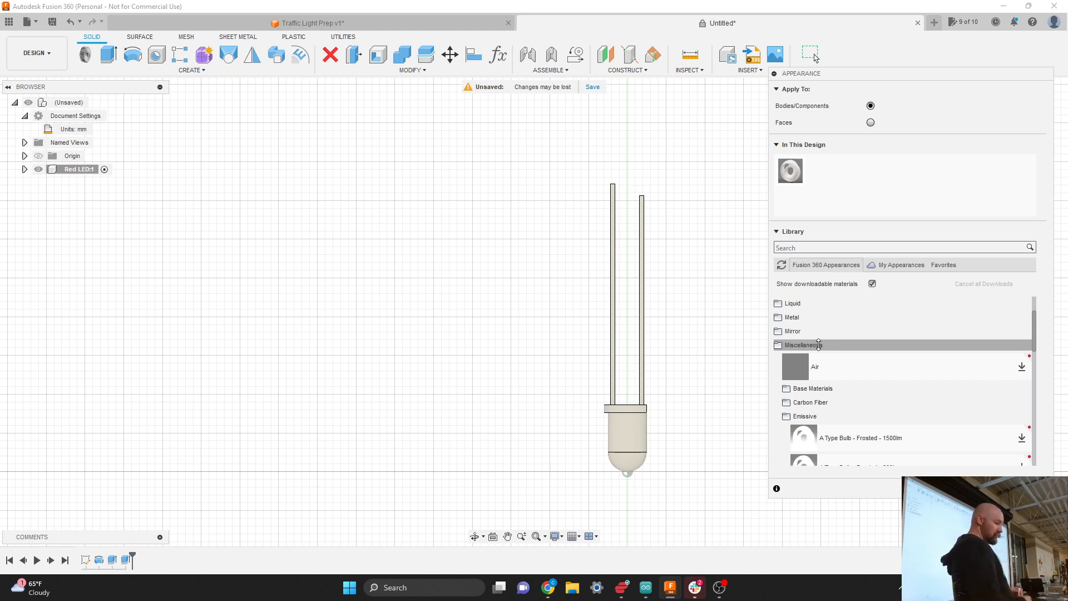
pyautogui.scroll(-3, 911, 385)
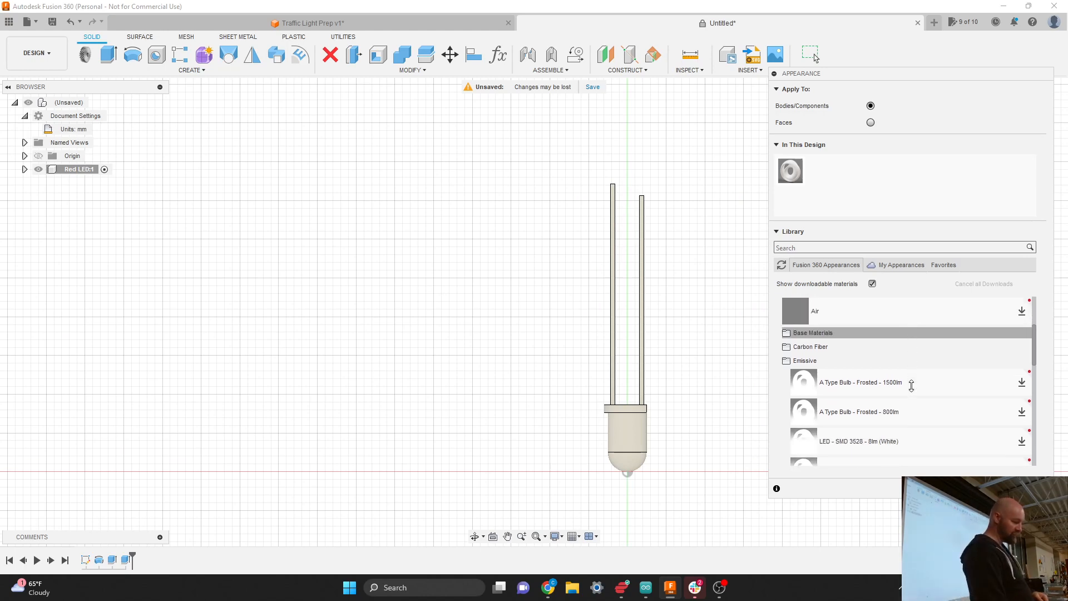
pyautogui.scroll(-5, 911, 386)
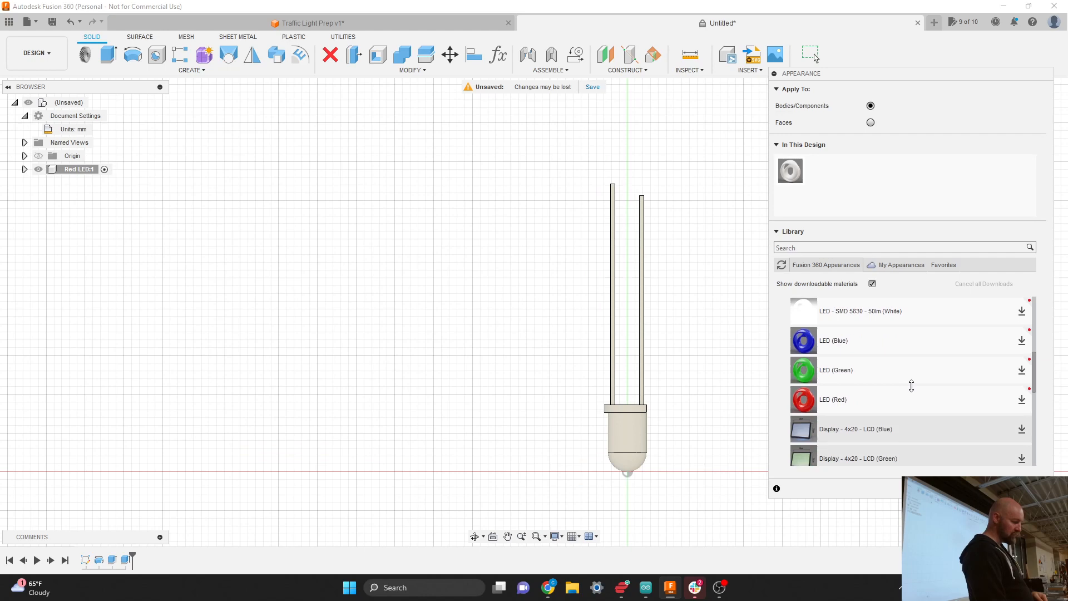
pyautogui.scroll(1, 912, 385)
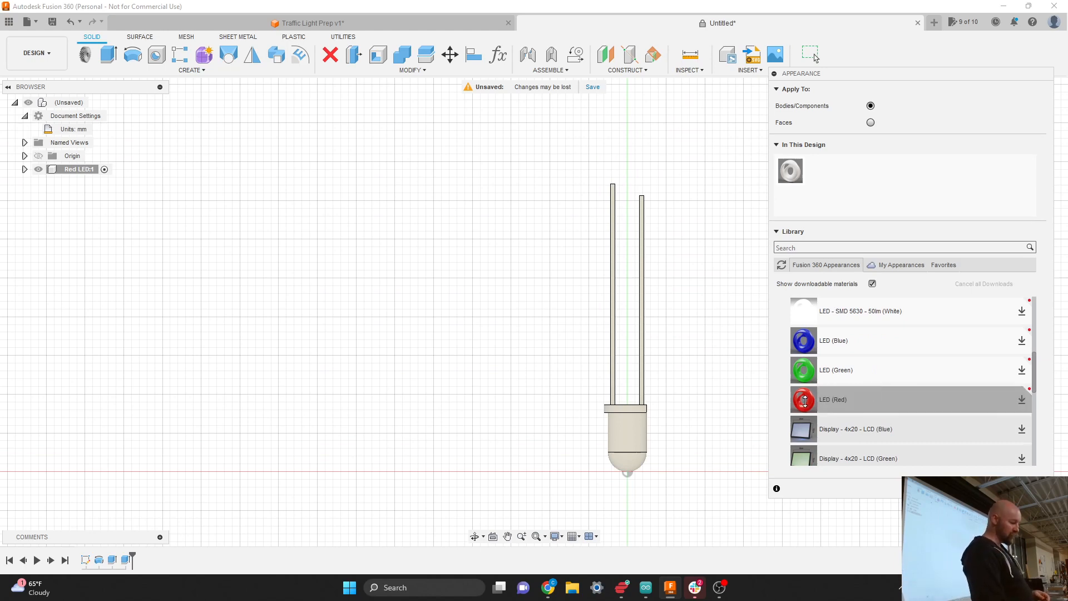
pyautogui.moveTo(805, 402); pyautogui.dragTo(627, 432)
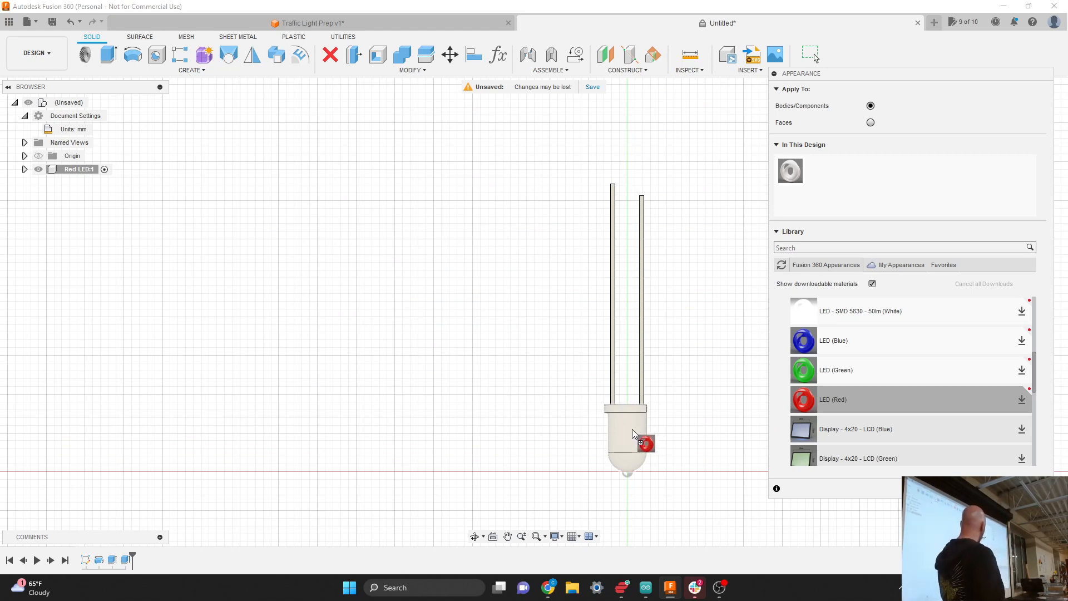
pyautogui.moveTo(638, 428); pyautogui.dragTo(881, 400)
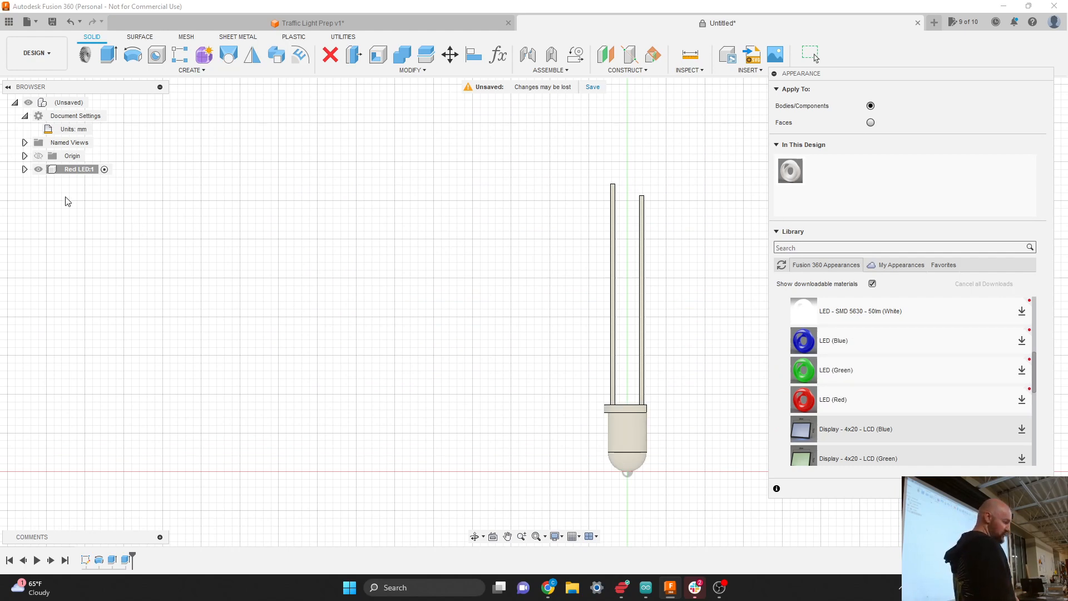
pyautogui.click(25, 169)
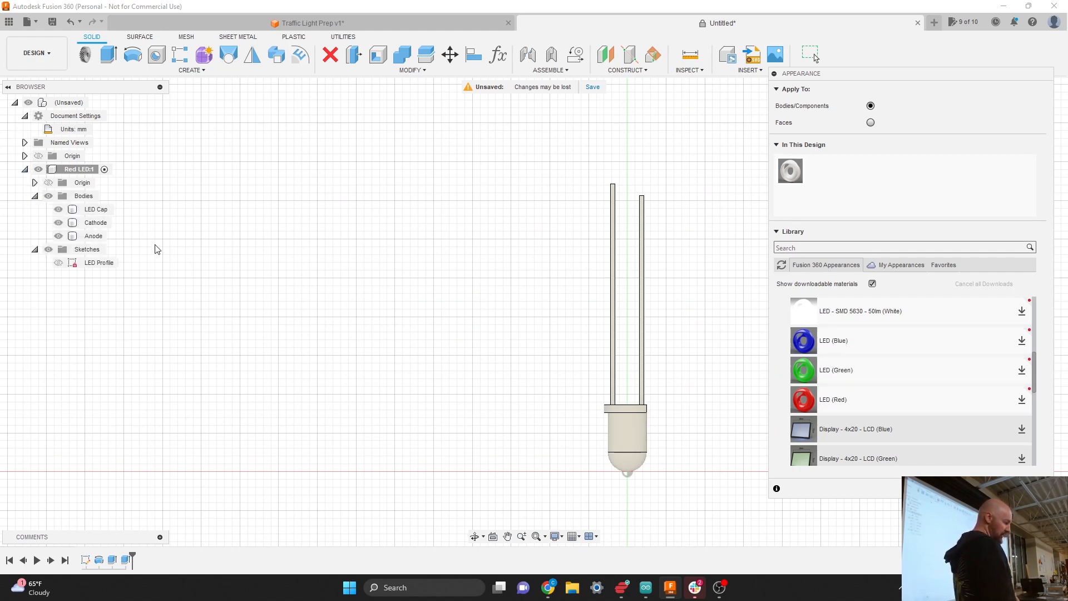
pyautogui.moveTo(826, 400); pyautogui.dragTo(93, 214)
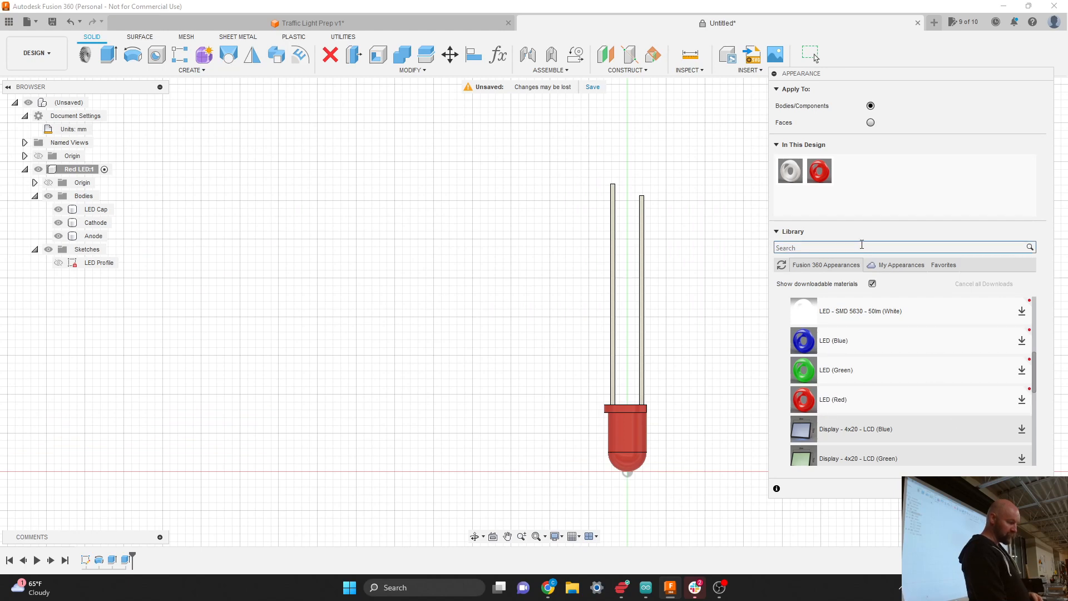
# Examine the emissive materials in the appearance library's Miscellaneous and Other categories and close the appearance settings.
pyautogui.scroll(5, 938, 341)
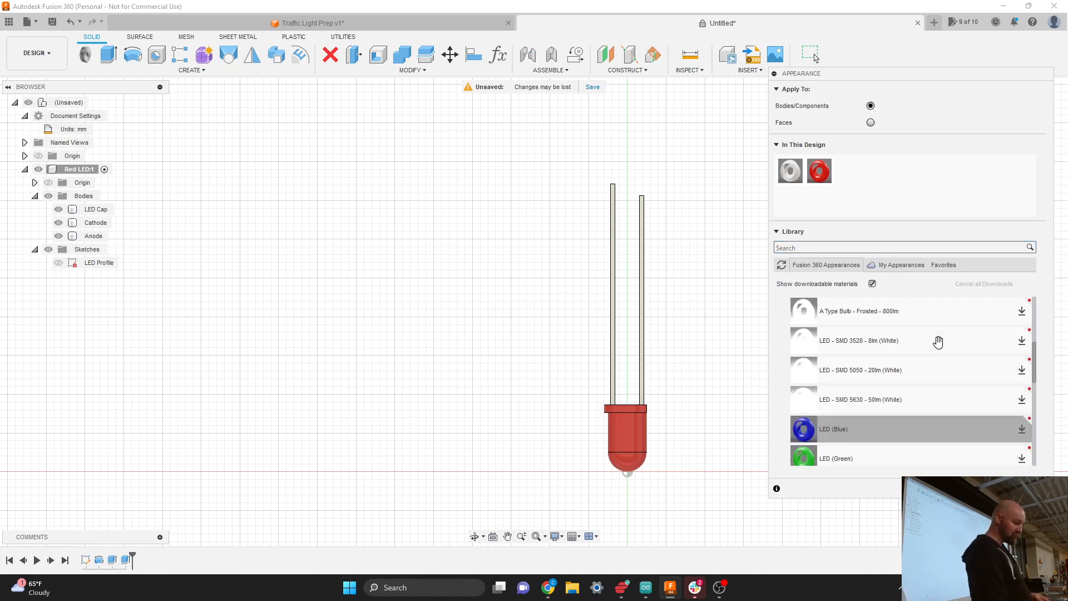
pyautogui.scroll(2, 938, 342)
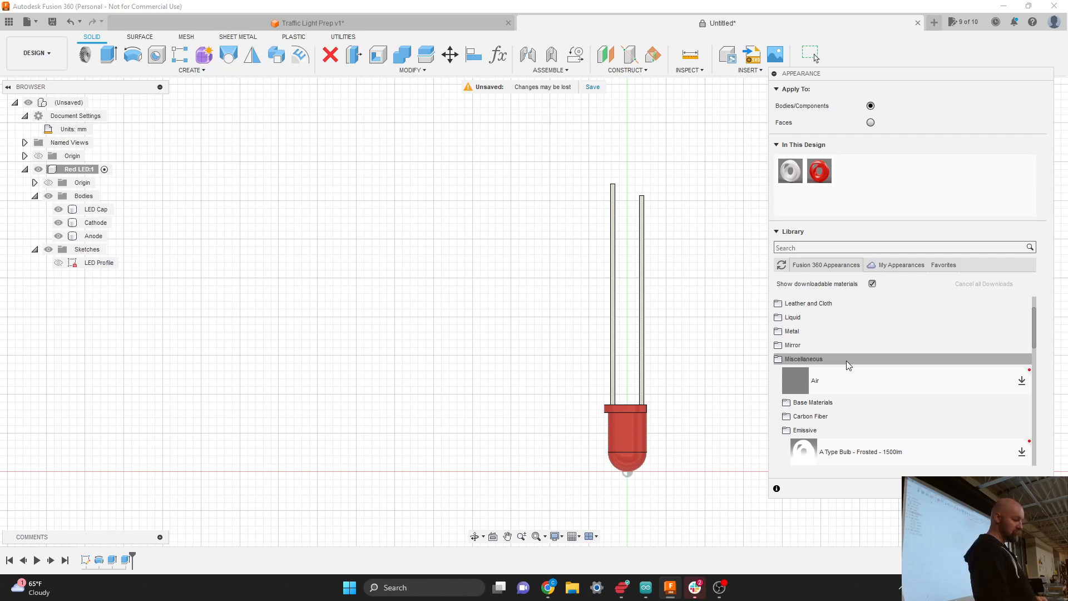
pyautogui.scroll(-1, 847, 363)
pyautogui.scroll(-10, 847, 362)
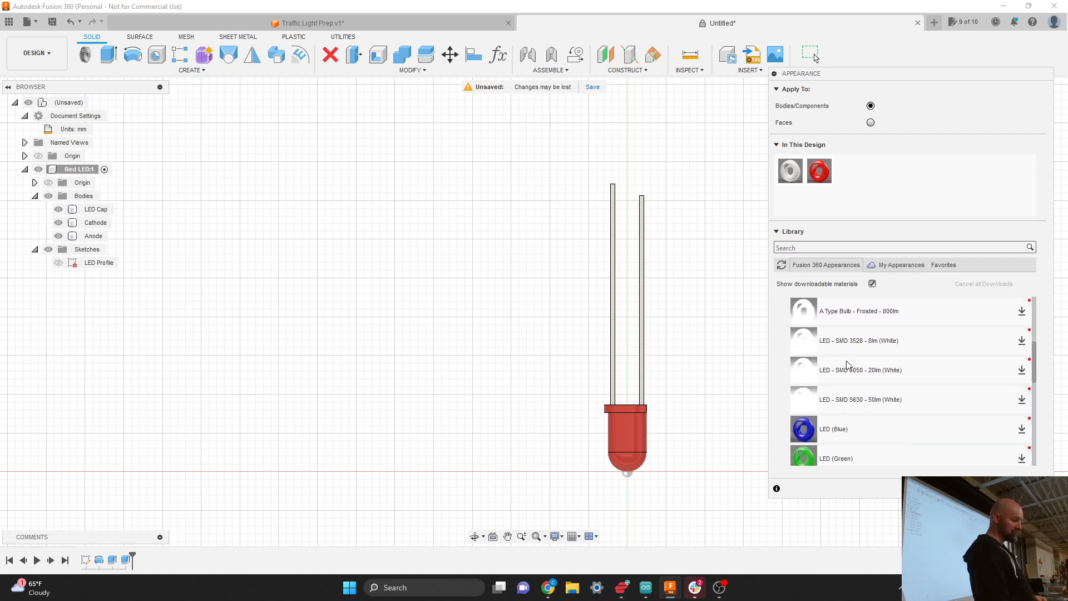
pyautogui.scroll(-5, 847, 360)
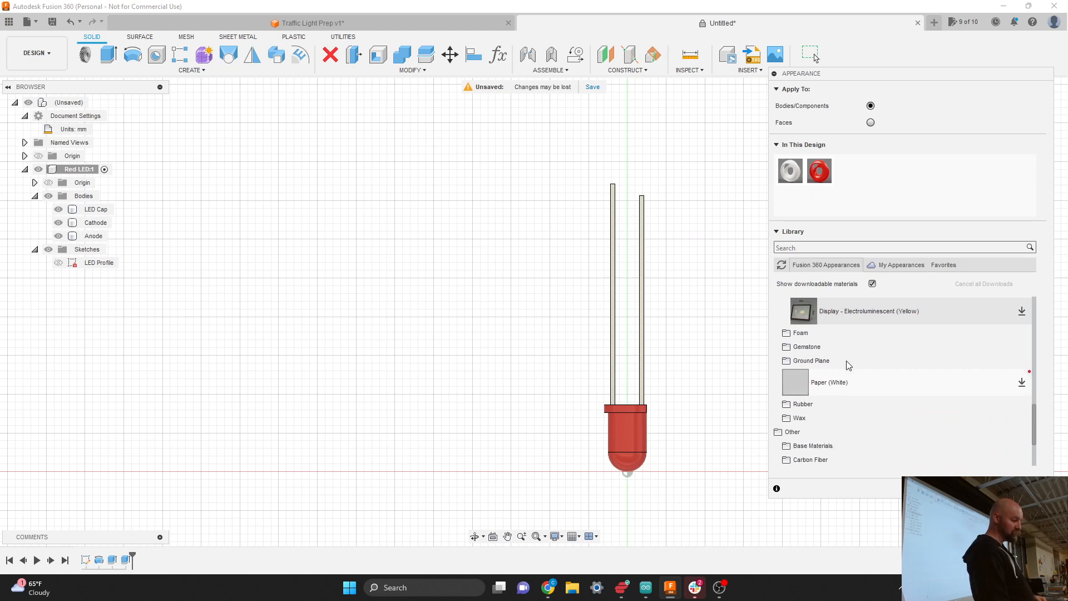
pyautogui.scroll(-1, 847, 361)
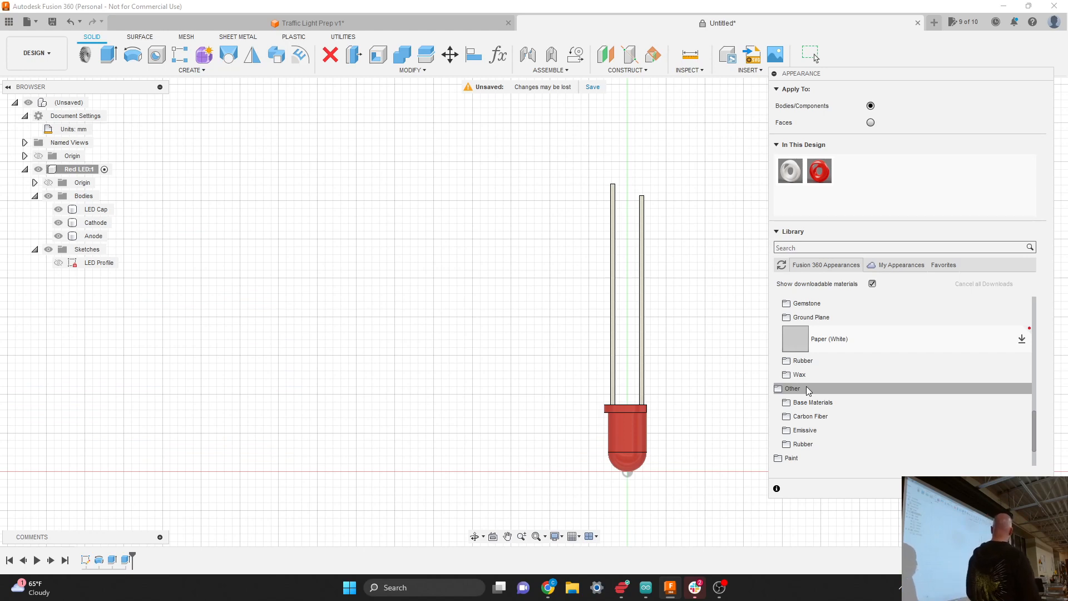
pyautogui.click(814, 433)
pyautogui.scroll(-5, 869, 428)
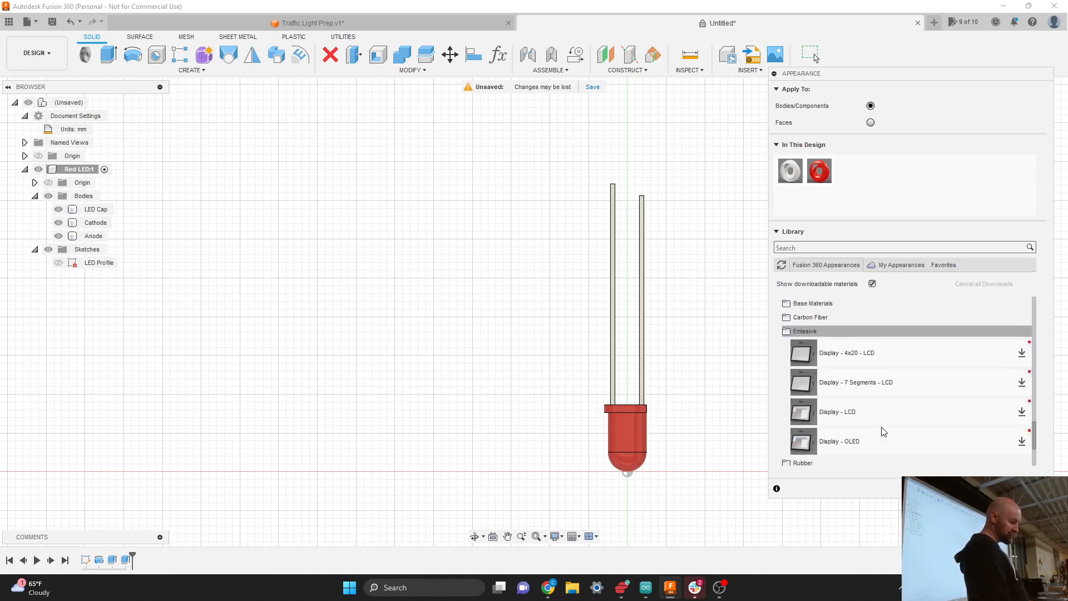
pyautogui.scroll(-2, 884, 432)
pyautogui.scroll(3, 884, 432)
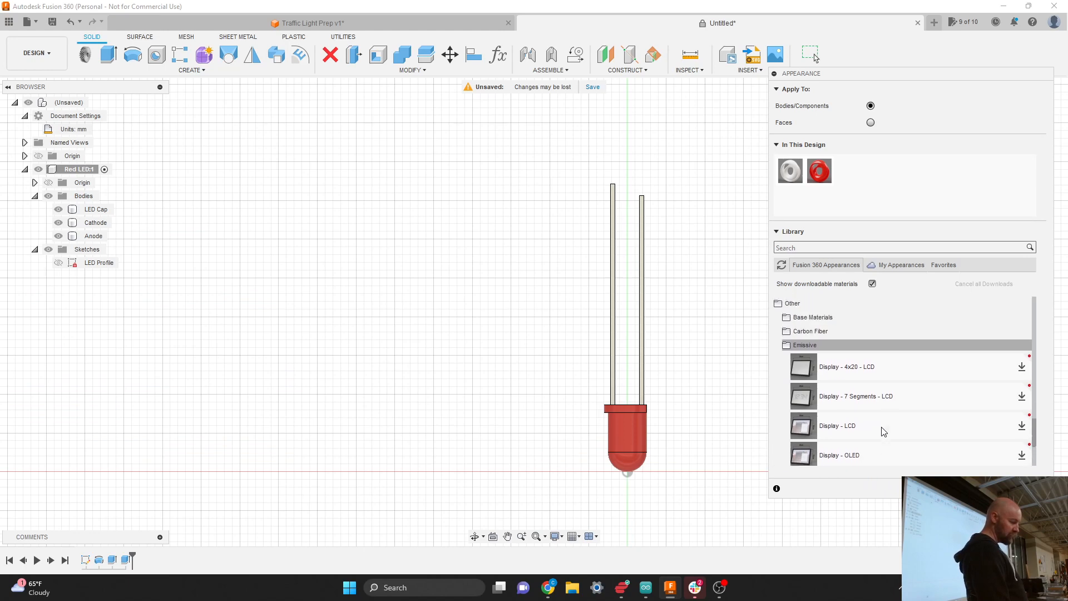
pyautogui.scroll(-1, 883, 431)
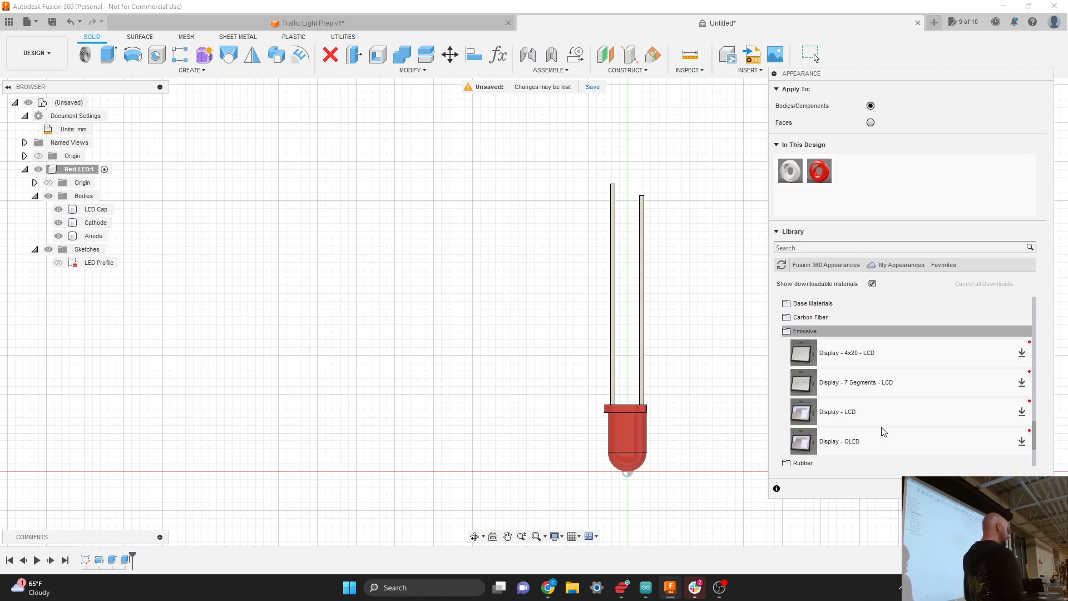
pyautogui.click(789, 333)
pyautogui.scroll(10, 808, 367)
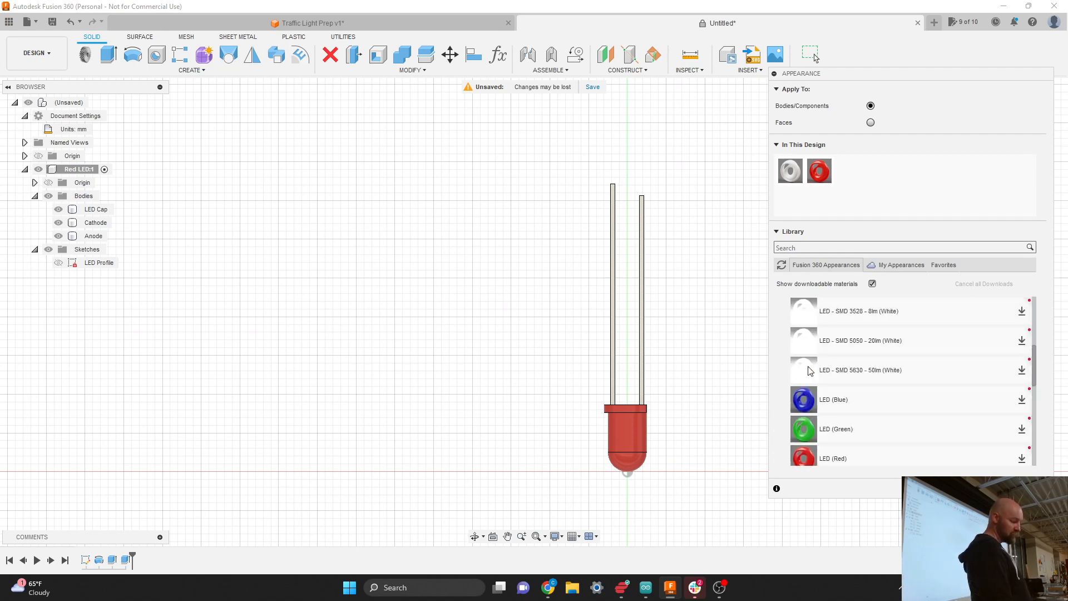
pyautogui.scroll(-2, 810, 372)
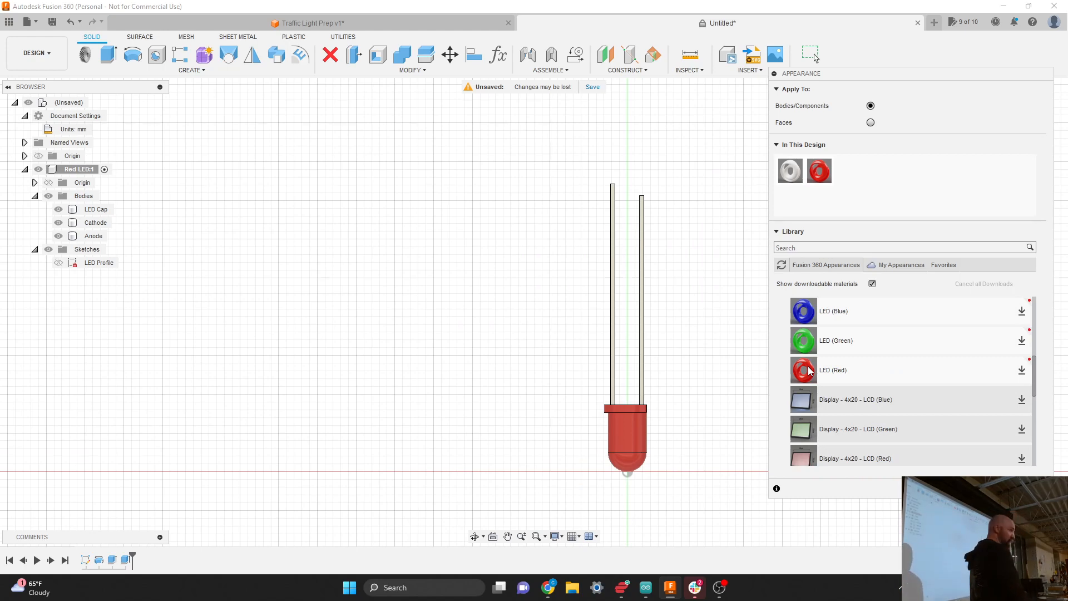
pyautogui.click(880, 365)
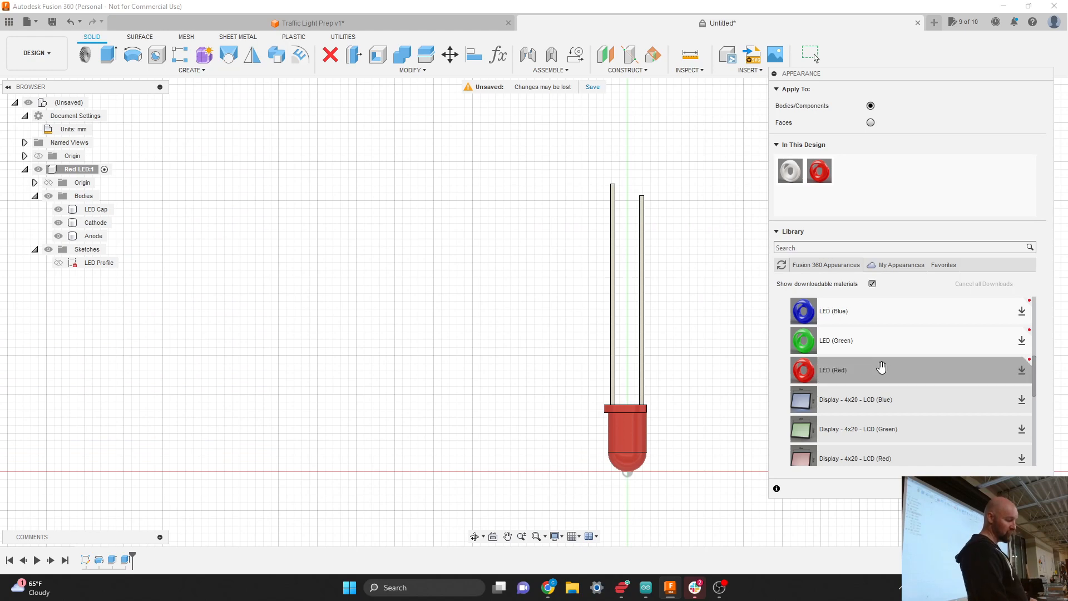
pyautogui.scroll(-2, 882, 367)
pyautogui.scroll(-4, 882, 367)
pyautogui.scroll(10, 882, 367)
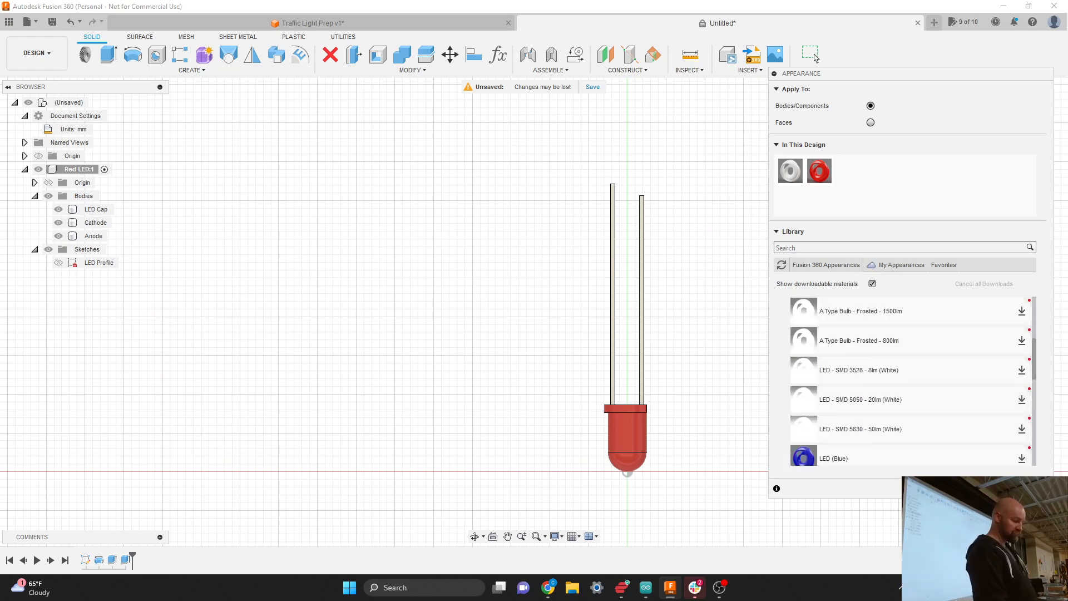
pyautogui.click(813, 56)
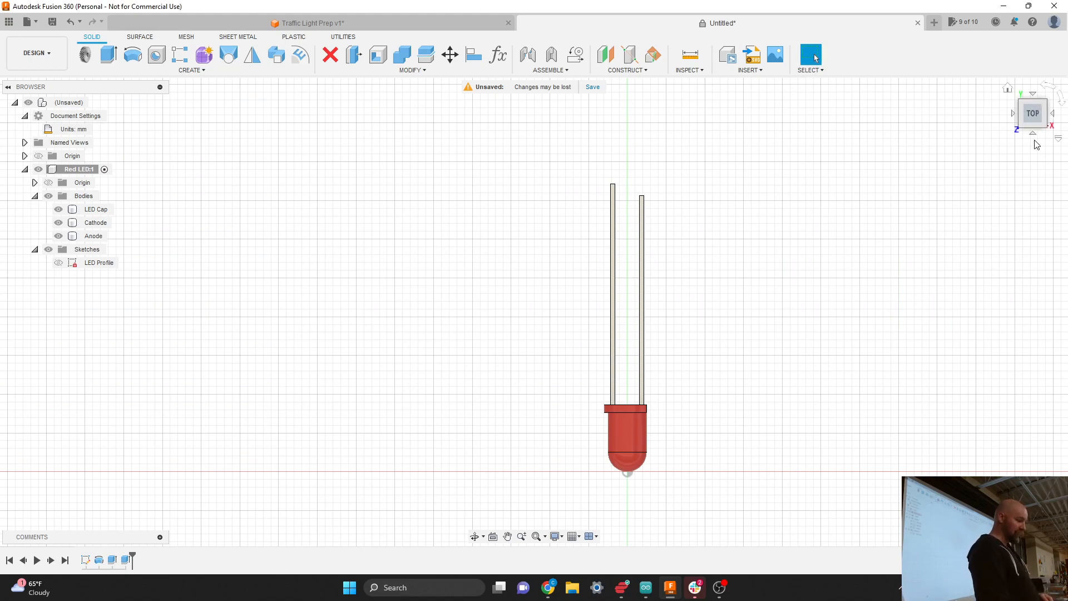
# Collapse the Red LED component and save the design as Traffic Light From Class in Model Monday.
pyautogui.moveTo(1033, 123); pyautogui.dragTo(1022, 98)
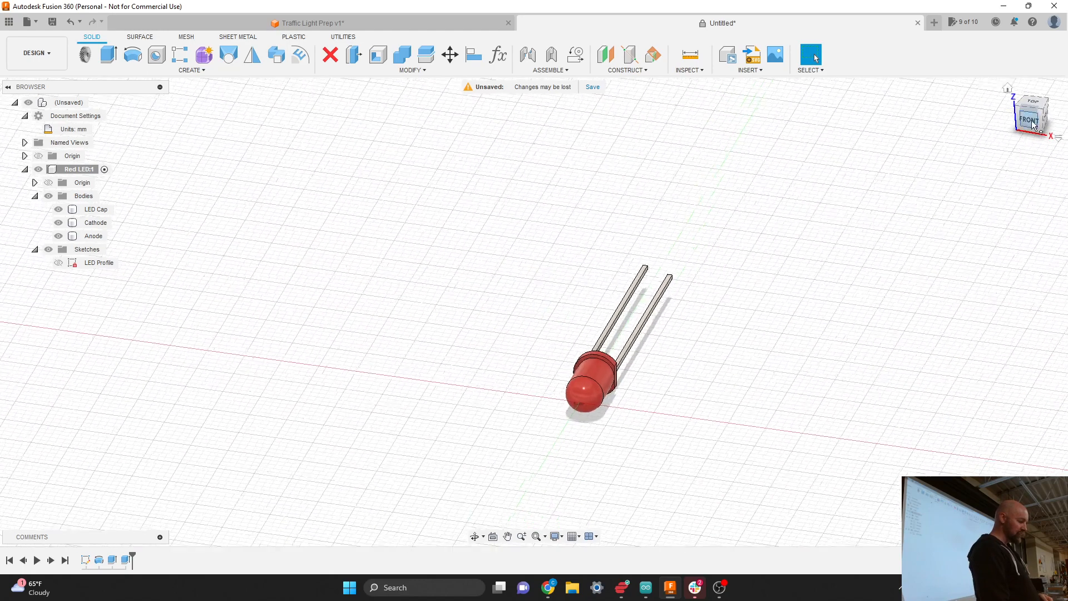
pyautogui.click(24, 169)
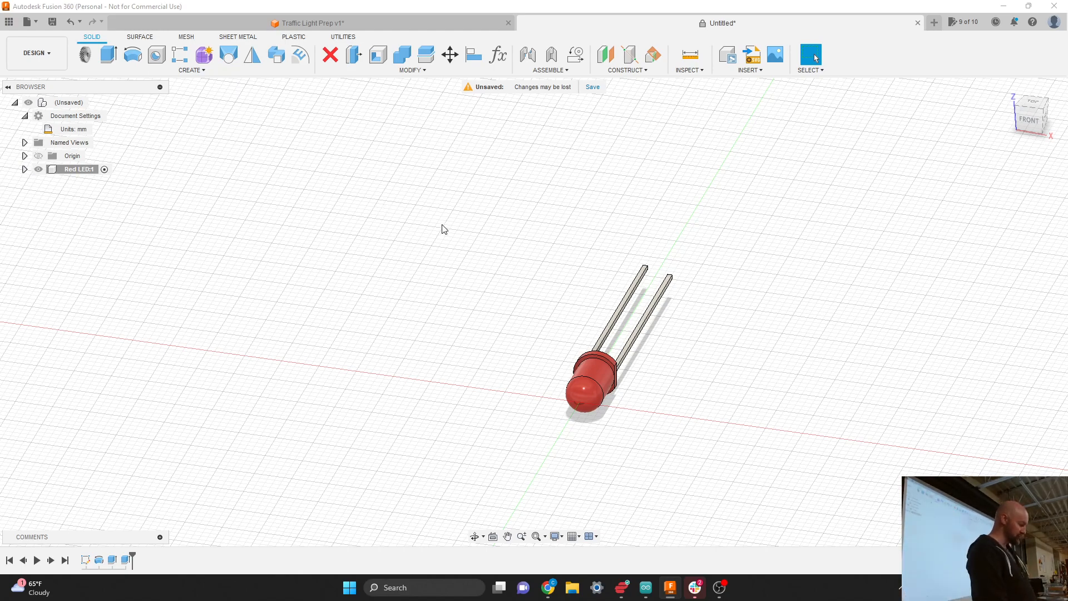
pyautogui.hotkey('ctrl', 's')
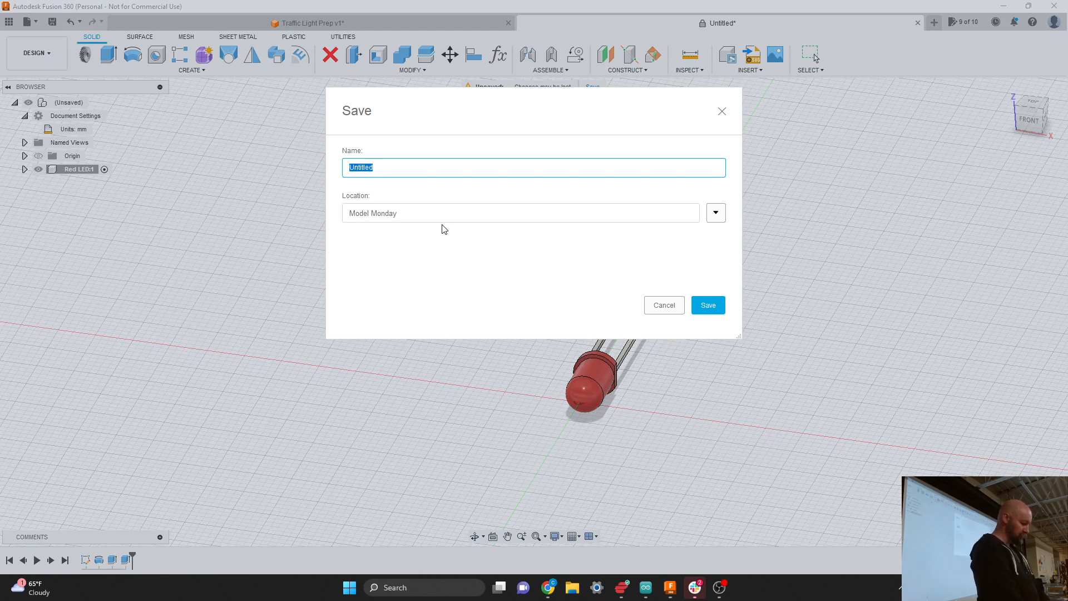
pyautogui.write('Traffic Light')
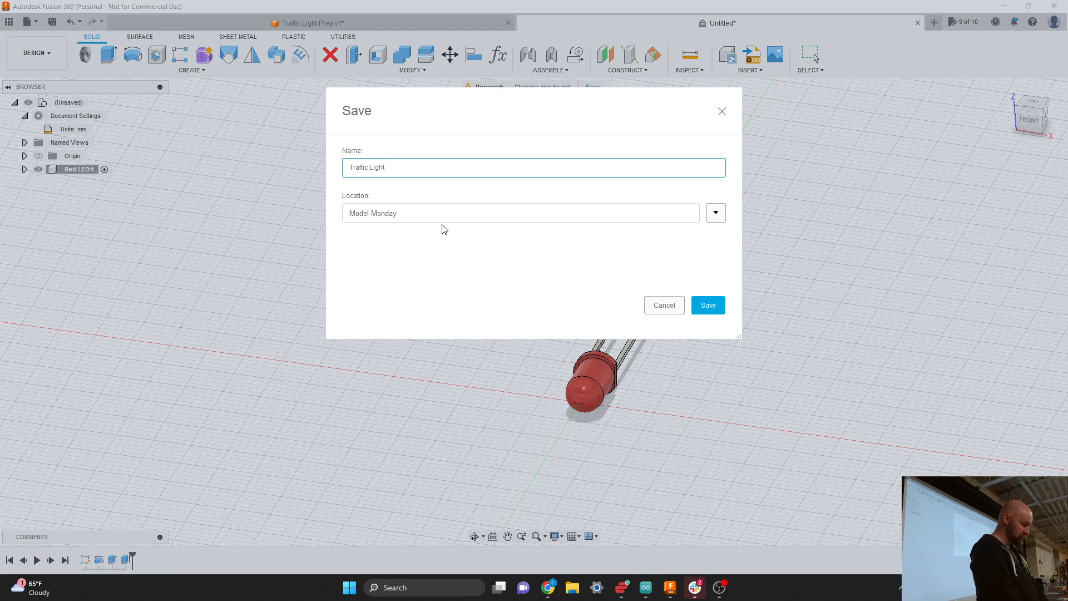
pyautogui.write(' From Class')
pyautogui.click(716, 308)
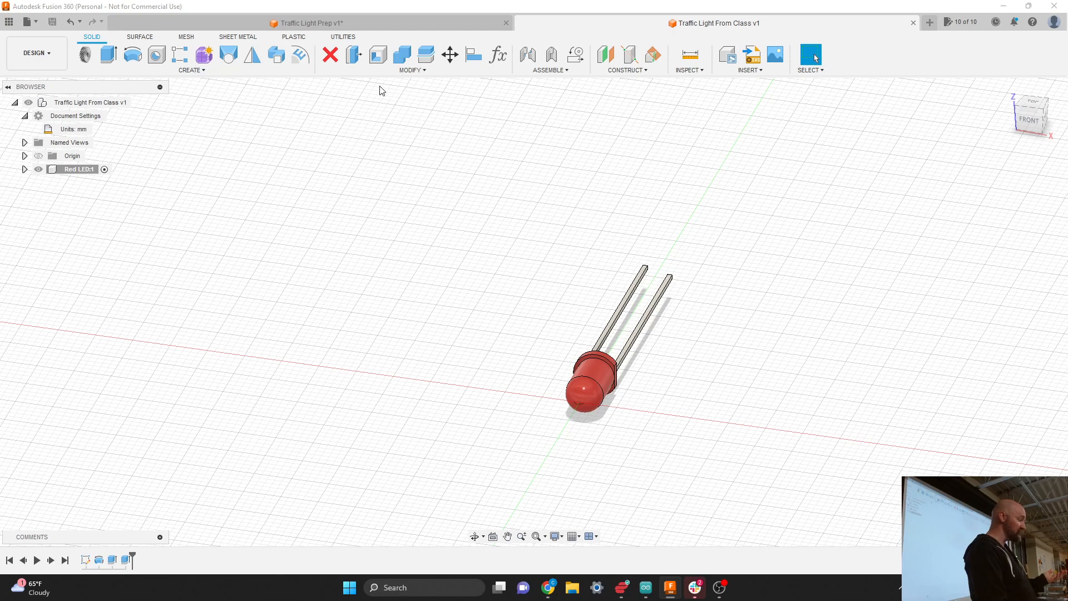
# Create a rectangular pattern of the Red LED component along the vertical Z axis with quantity 3 and 24 mm extent.
pyautogui.click(178, 59)
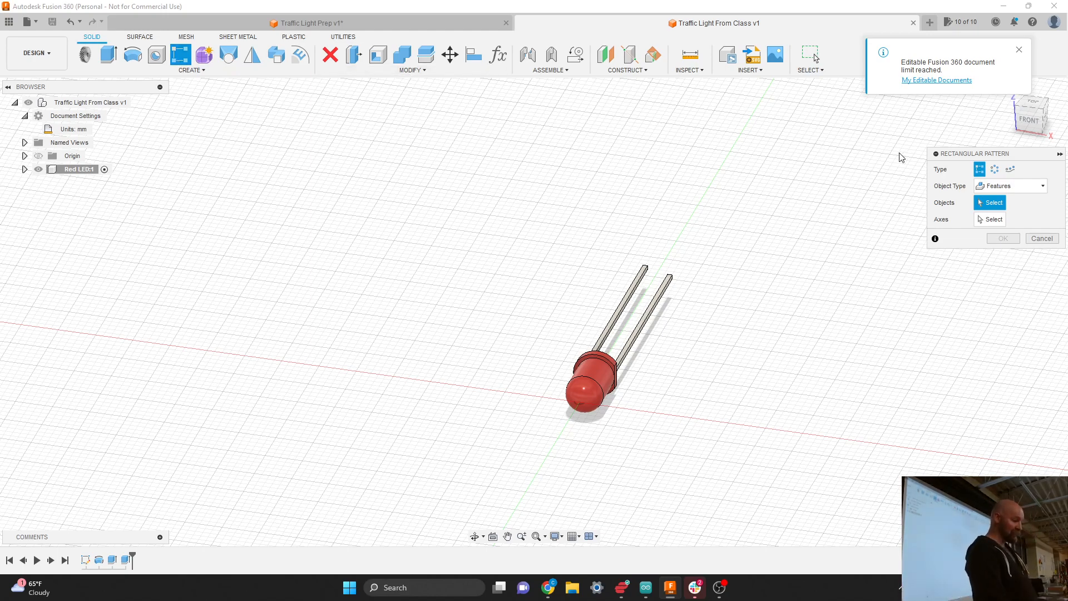
pyautogui.click(1005, 189)
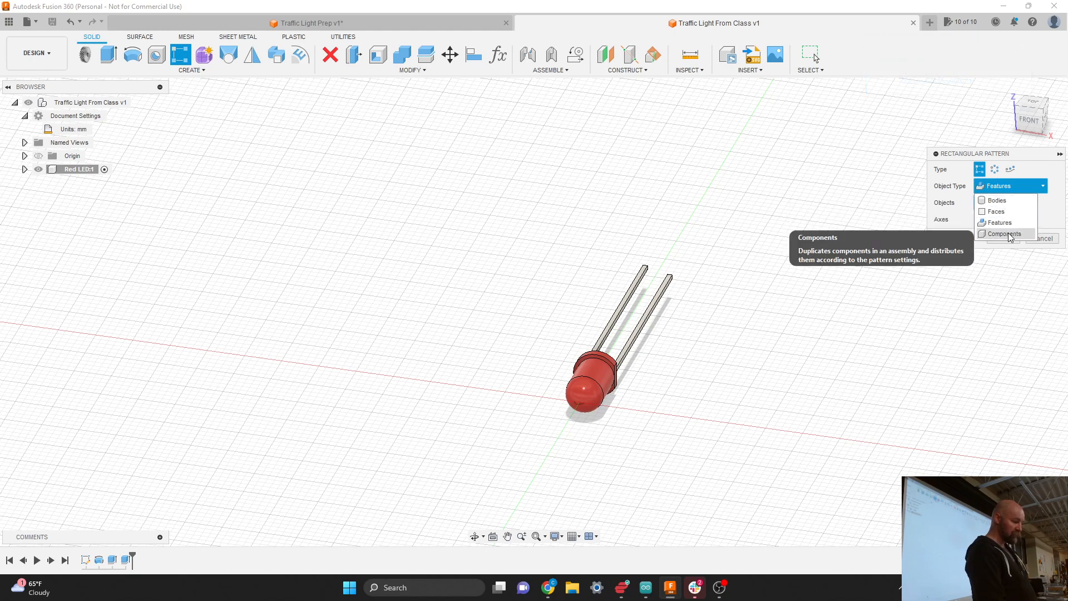
pyautogui.click(1002, 234)
pyautogui.click(995, 221)
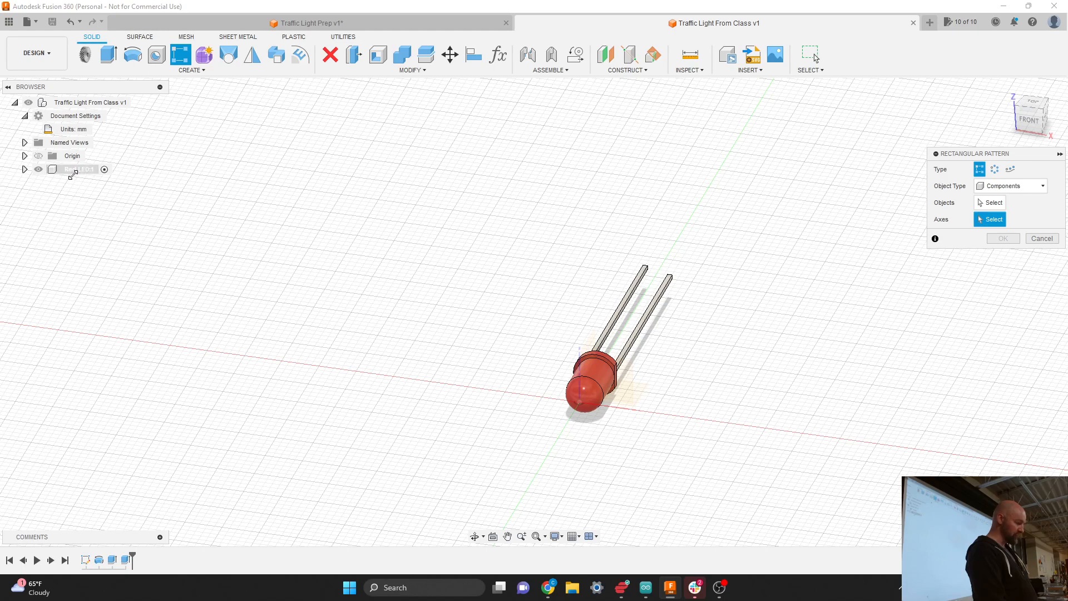
pyautogui.click(982, 204)
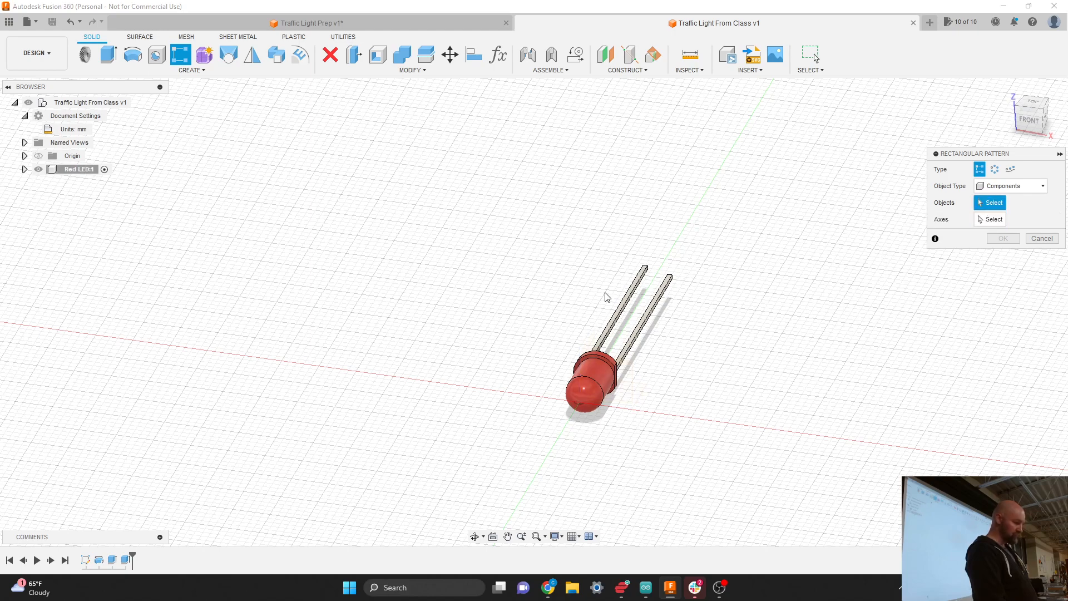
pyautogui.click(87, 172)
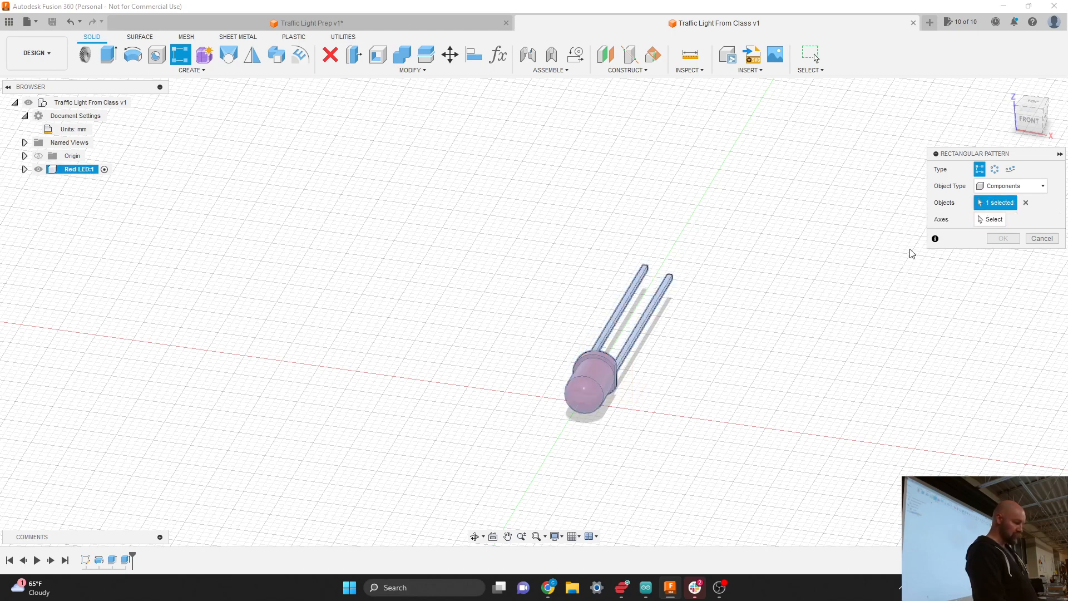
pyautogui.click(990, 219)
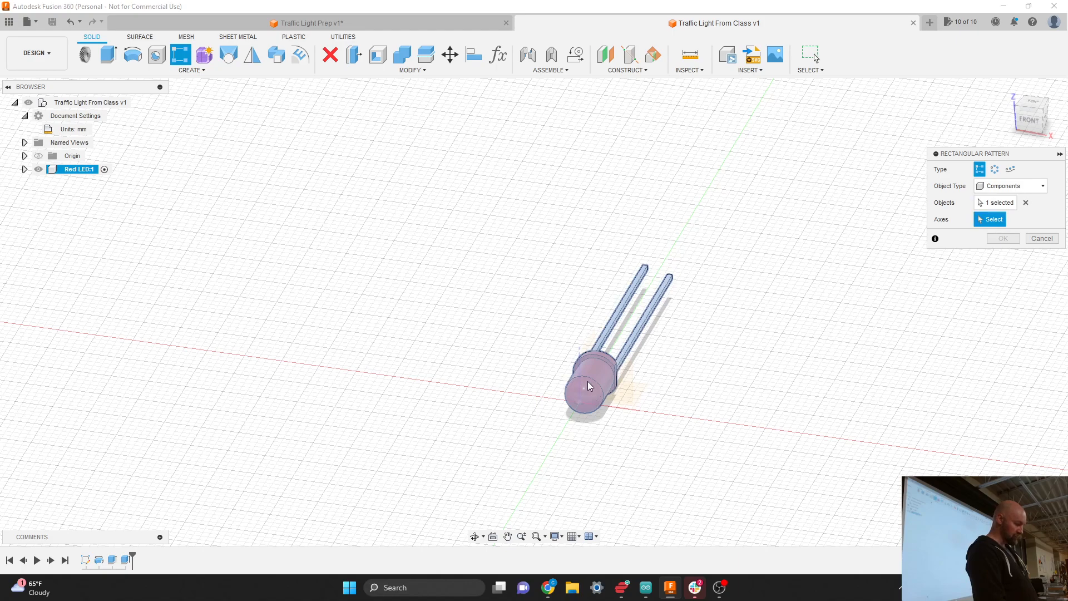
pyautogui.scroll(-3, 565, 279)
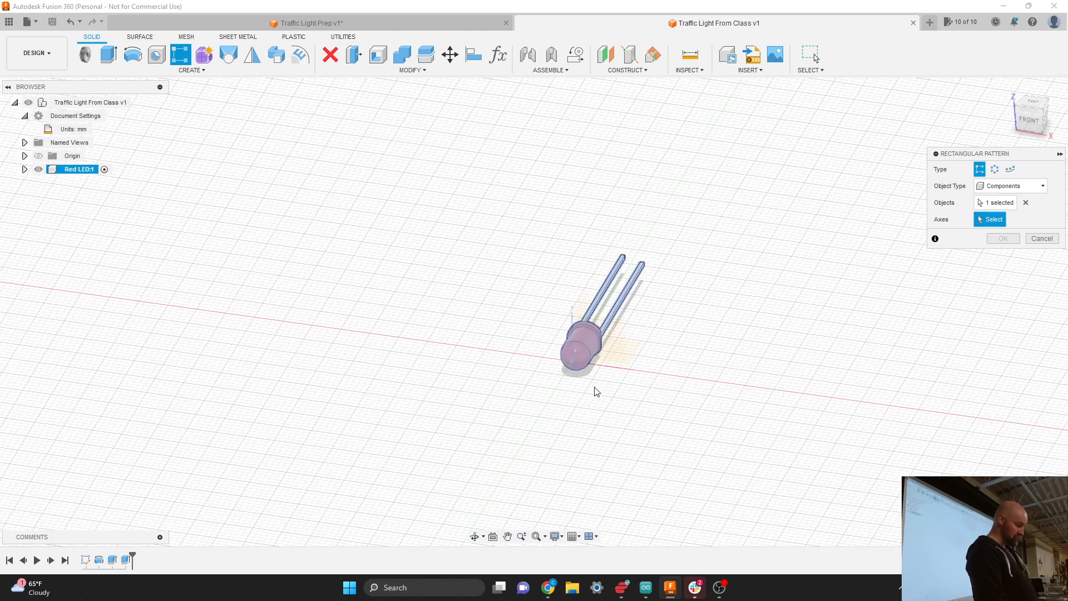
pyautogui.click(572, 314)
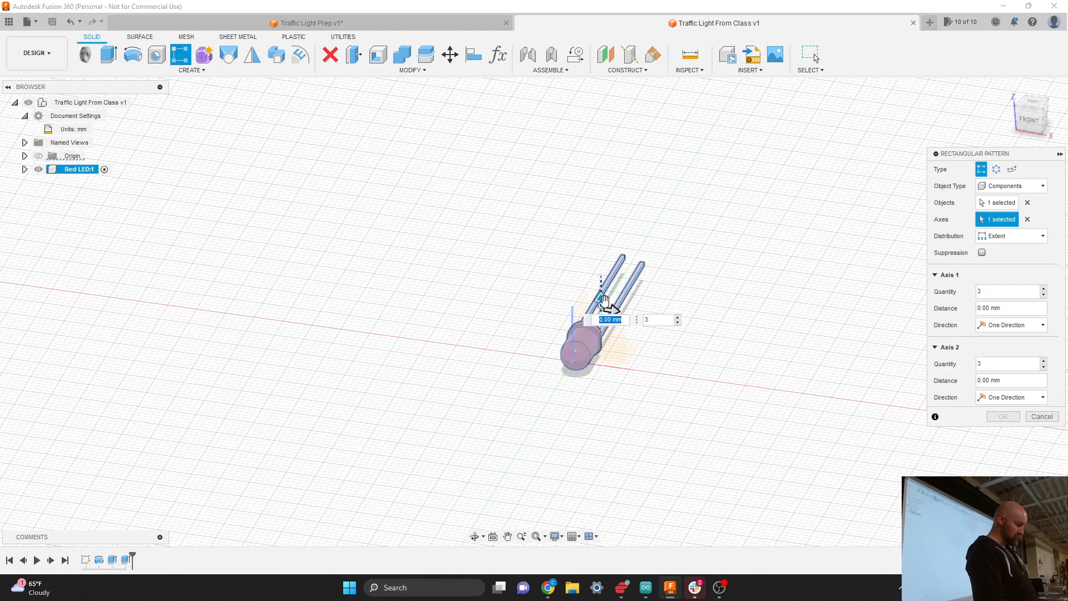
pyautogui.moveTo(602, 302); pyautogui.dragTo(601, 174)
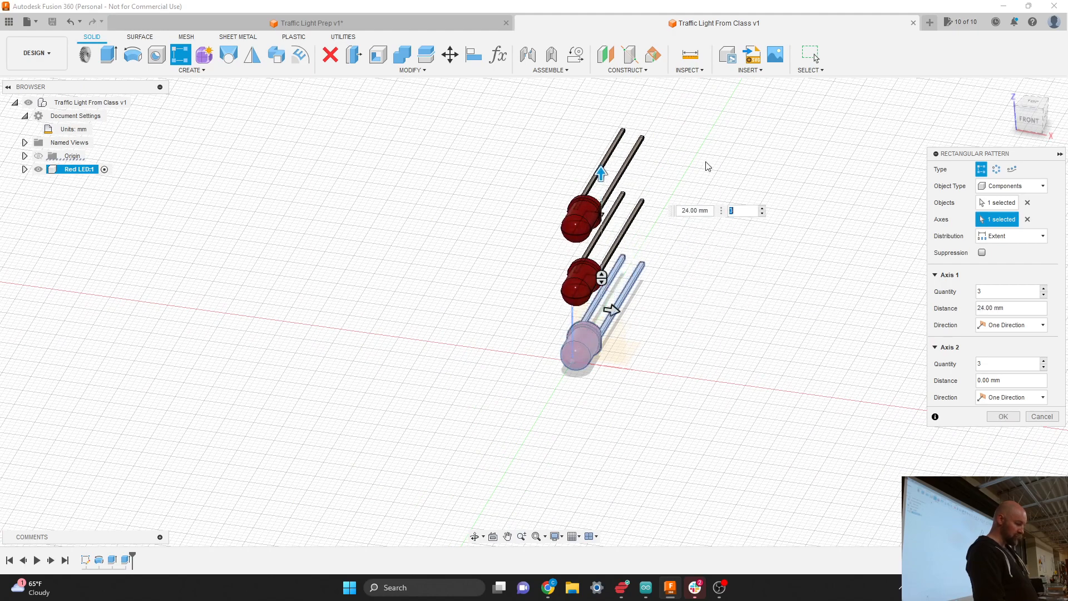
pyautogui.click(1003, 417)
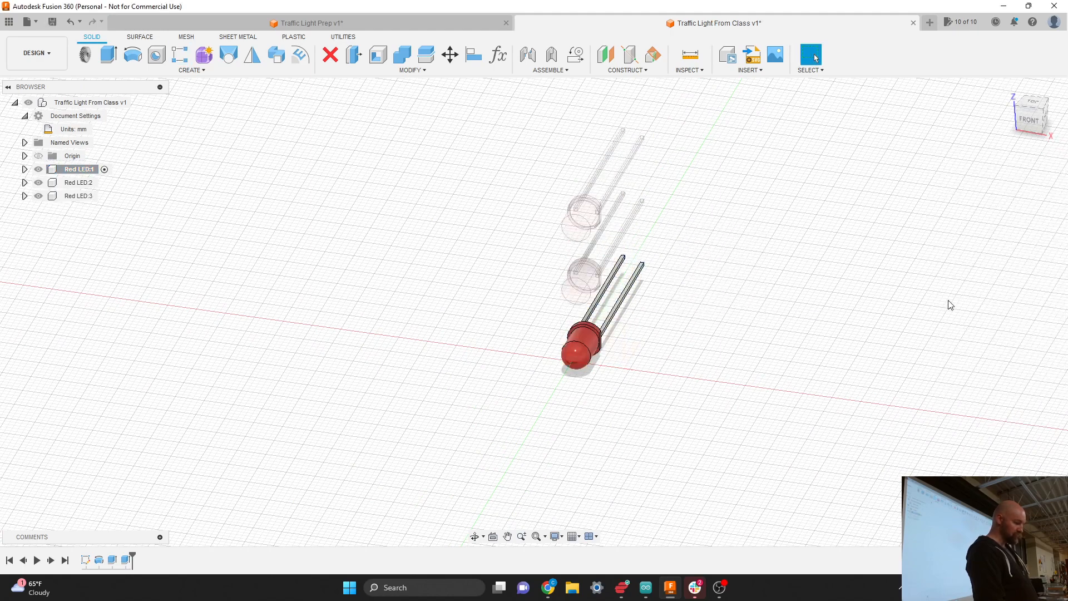
# Activate the top-level design and apply the LED (Green) appearance to the cap of the uppermost patterned LED.
pyautogui.doubleClick(133, 104)
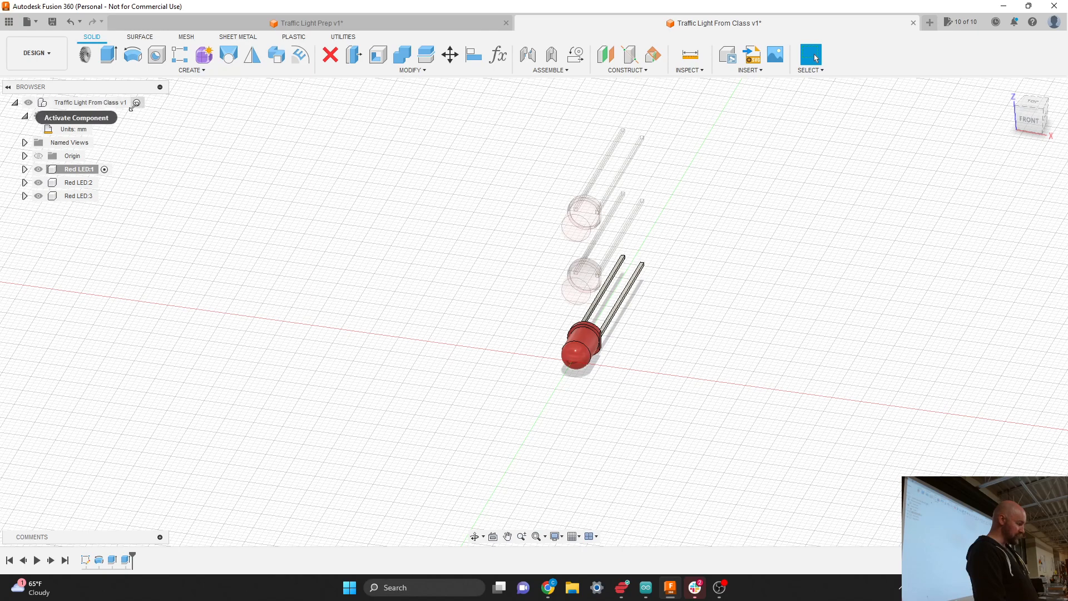
pyautogui.click(395, 71)
pyautogui.click(357, 300)
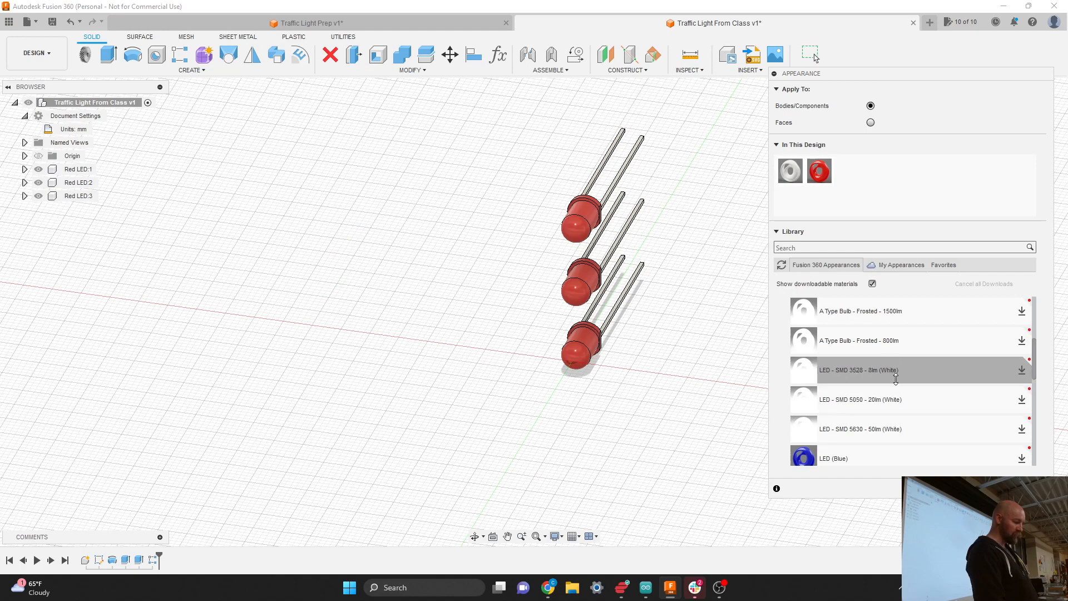
pyautogui.scroll(-3, 896, 378)
pyautogui.moveTo(855, 400); pyautogui.dragTo(578, 220)
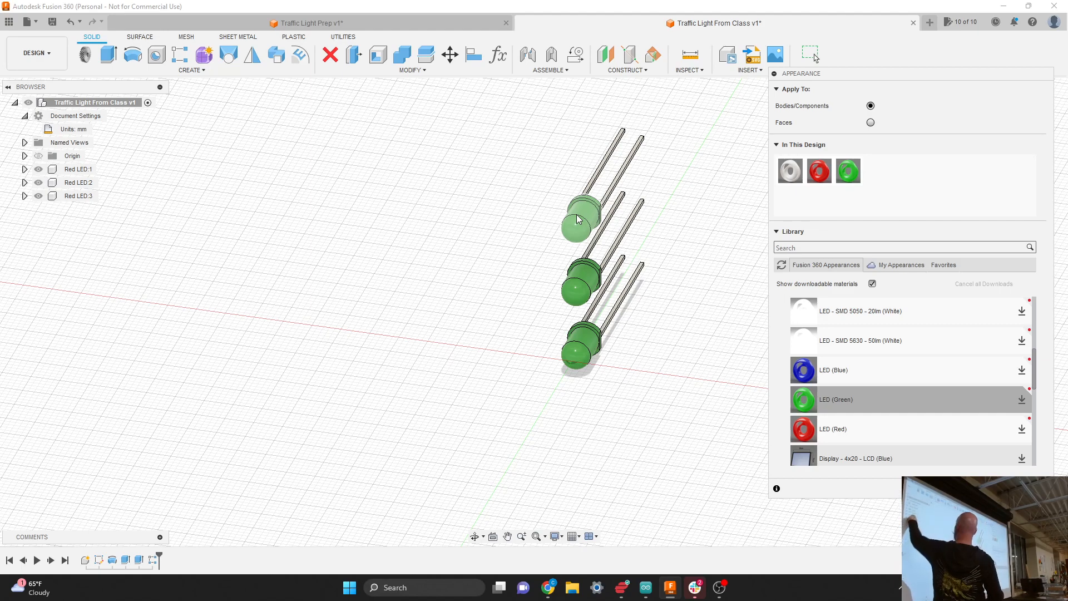
pyautogui.moveTo(578, 219); pyautogui.dragTo(578, 216)
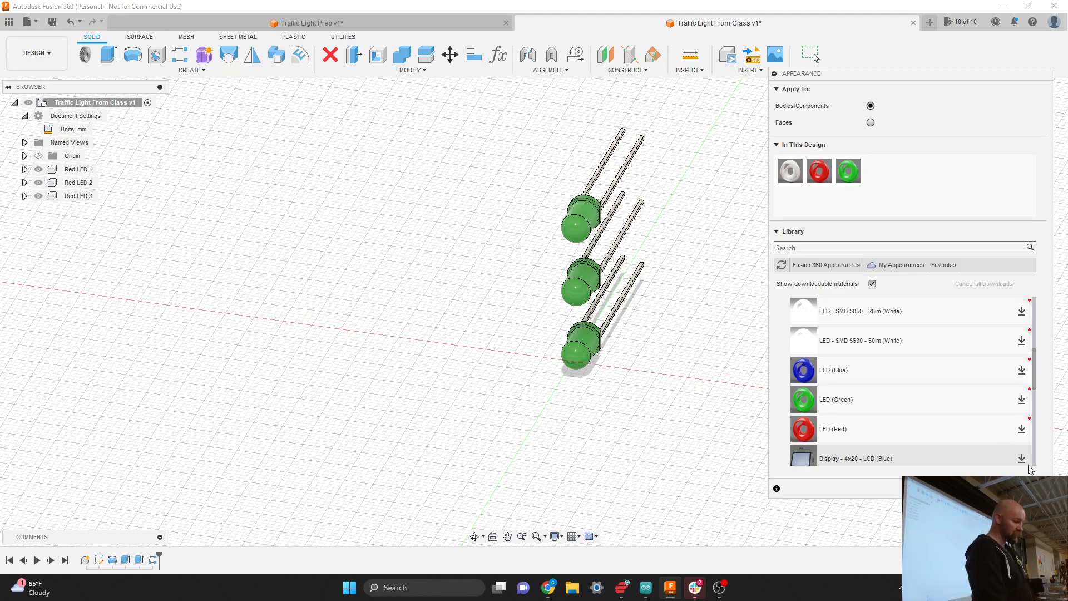
pyautogui.click(816, 57)
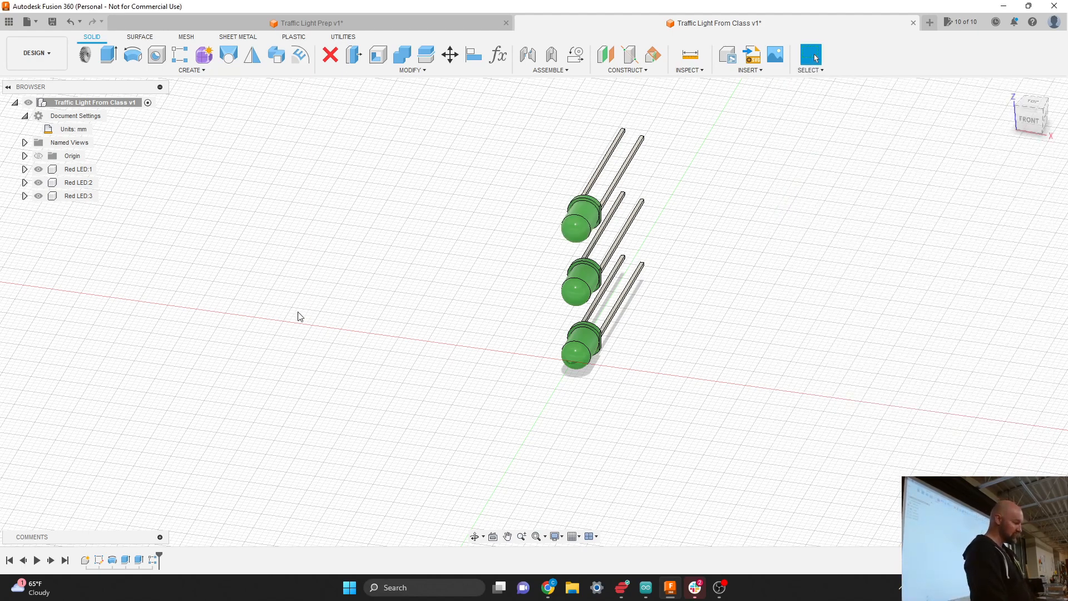
# Expand the third LED component's bodies and sketches and show its LED Profile sketch.
pyautogui.click(25, 196)
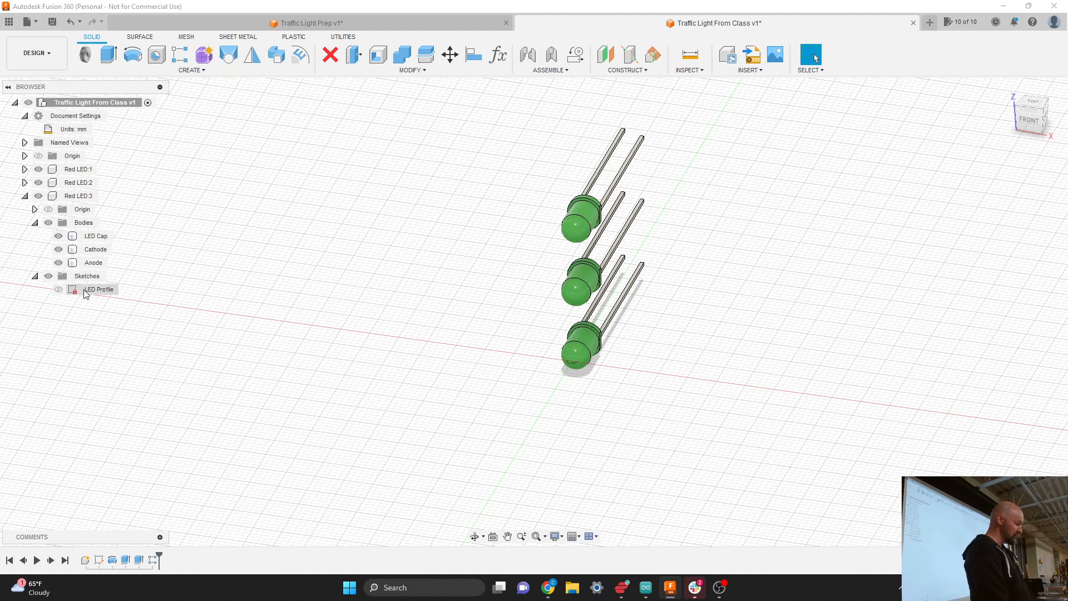
pyautogui.click(61, 292)
pyautogui.click(59, 290)
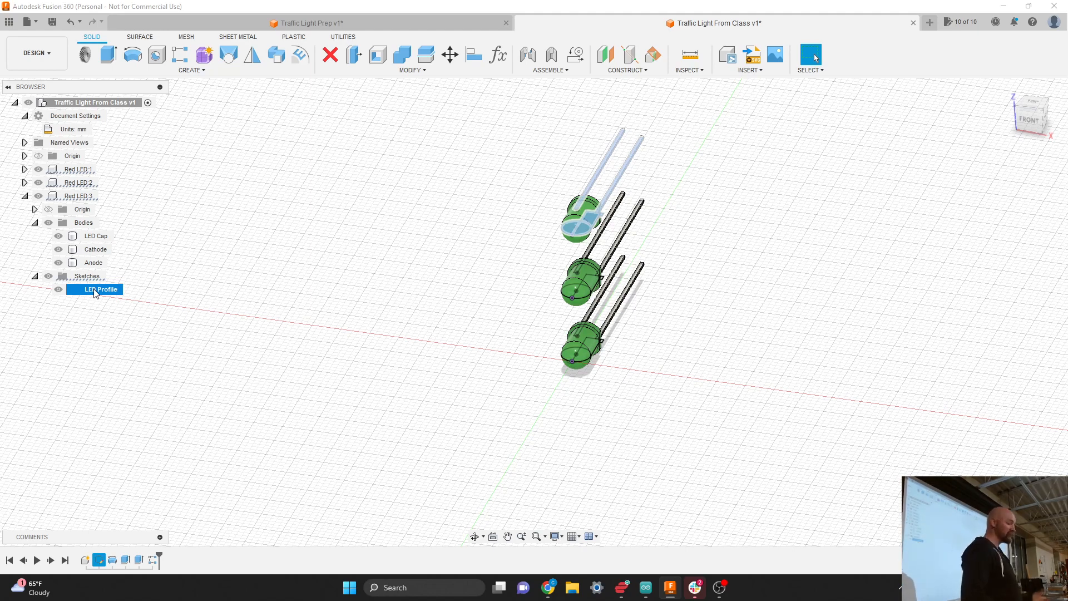
# Undo the sketch display, the green cap appearance and the rectangular pattern of LEDs.
pyautogui.hotkey('ctrl', 'z')
pyautogui.hotkey('ctrl', 'z')
pyautogui.hotkey('ctrl', 'z')
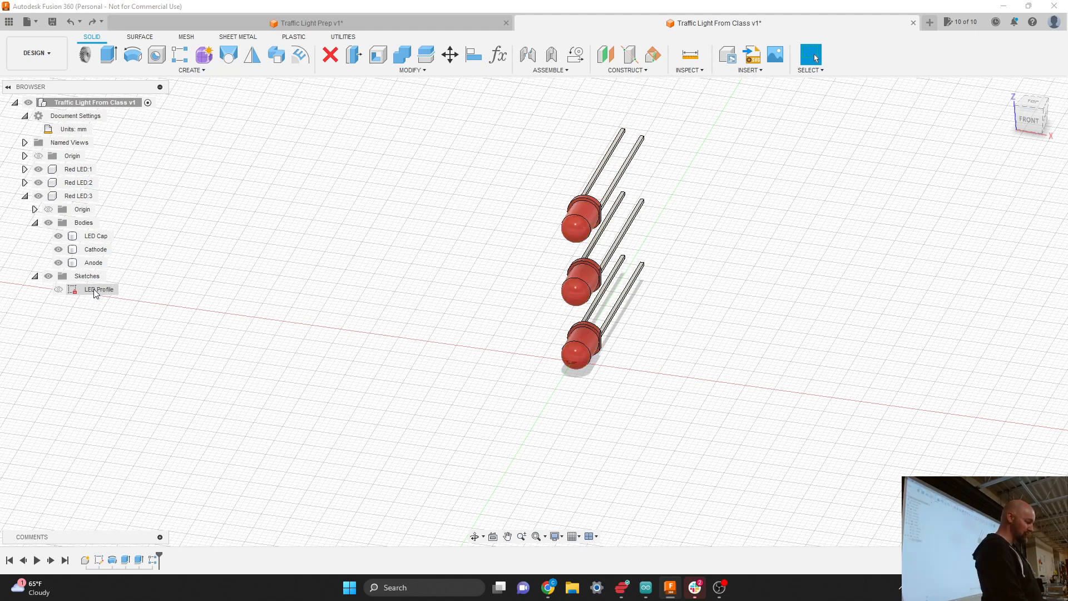
pyautogui.hotkey('ctrl', 'z')
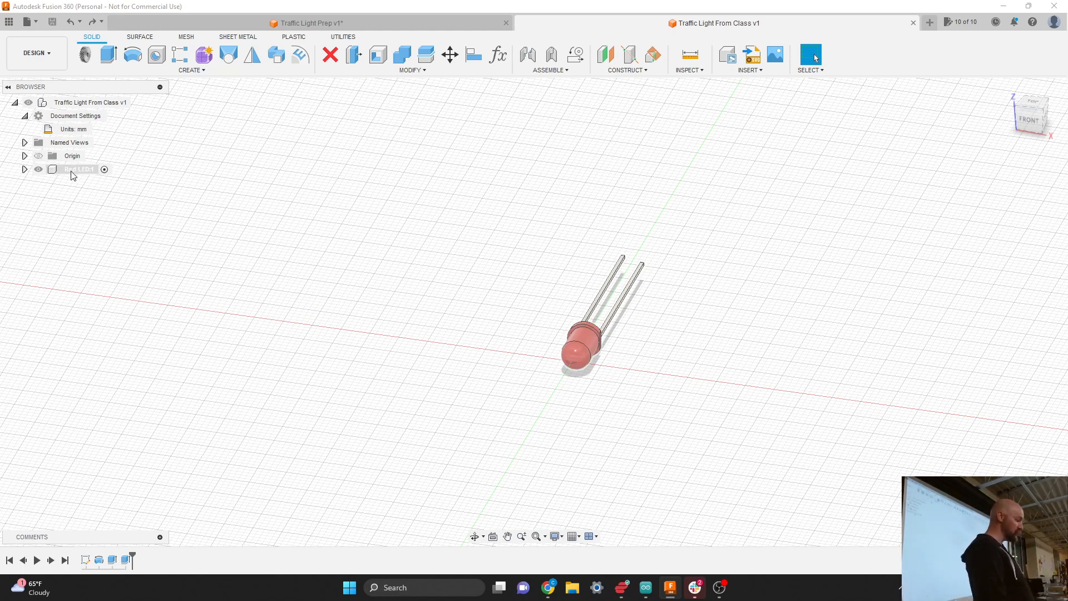
# Copy the Red LED component and paste it into the top-level design as a new independent component using Paste New.
pyautogui.click(71, 170)
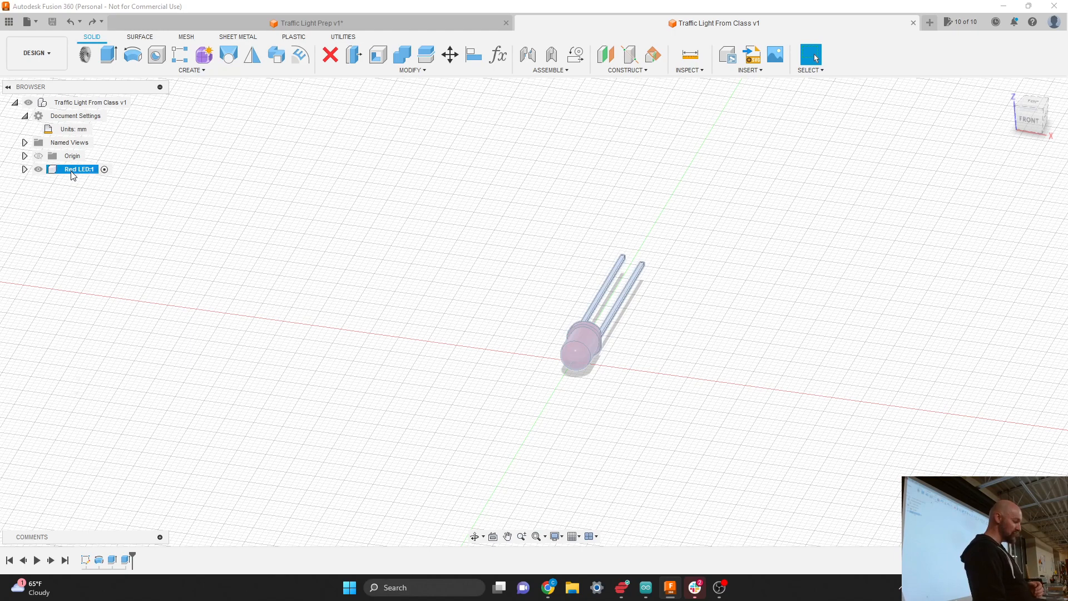
pyautogui.rightClick(71, 174)
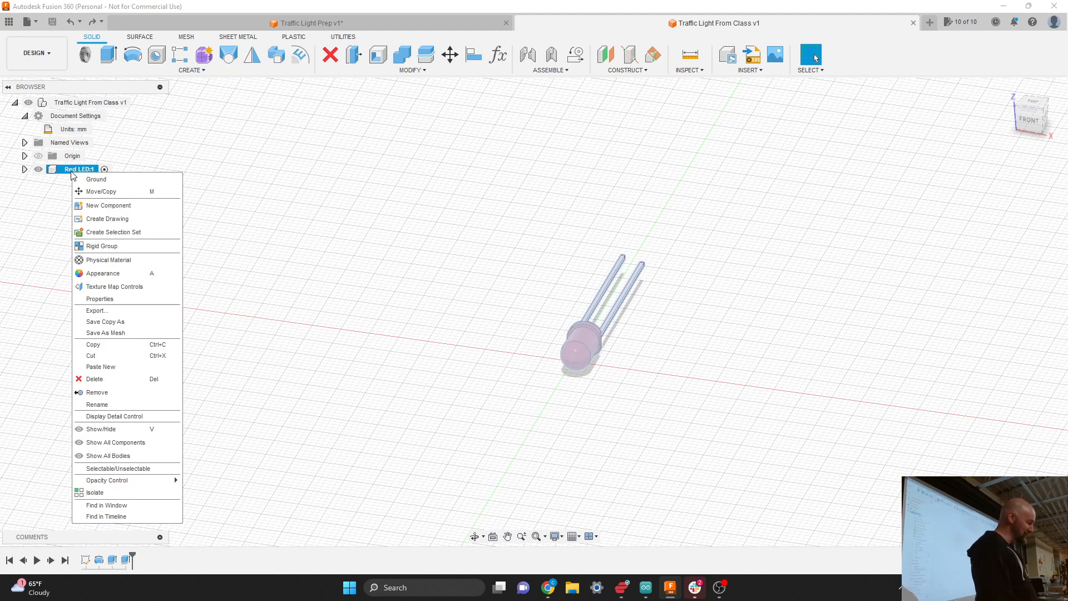
pyautogui.click(110, 345)
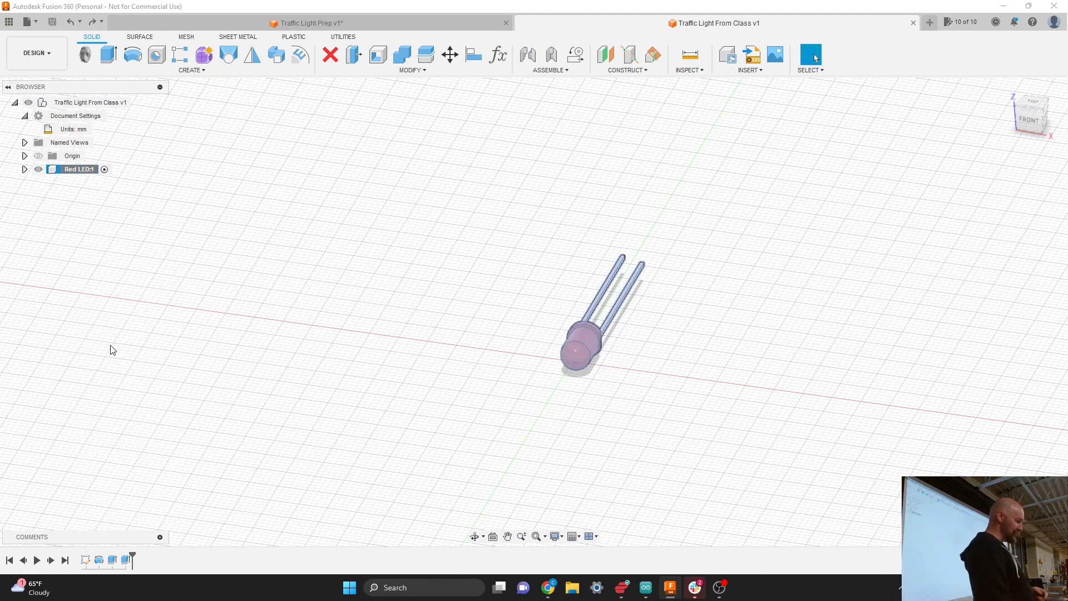
pyautogui.rightClick(90, 104)
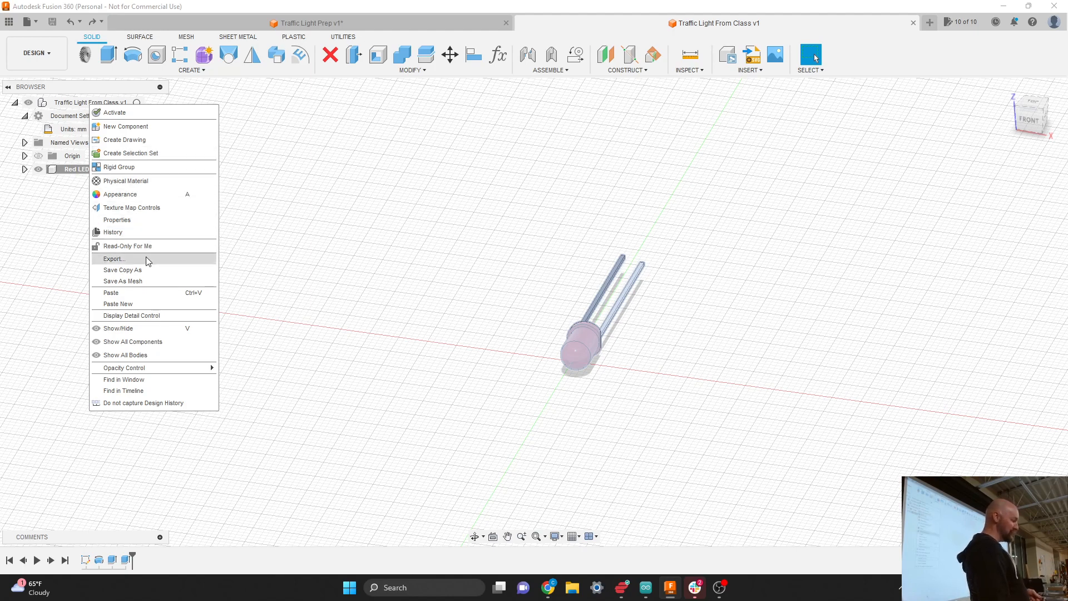
pyautogui.click(149, 305)
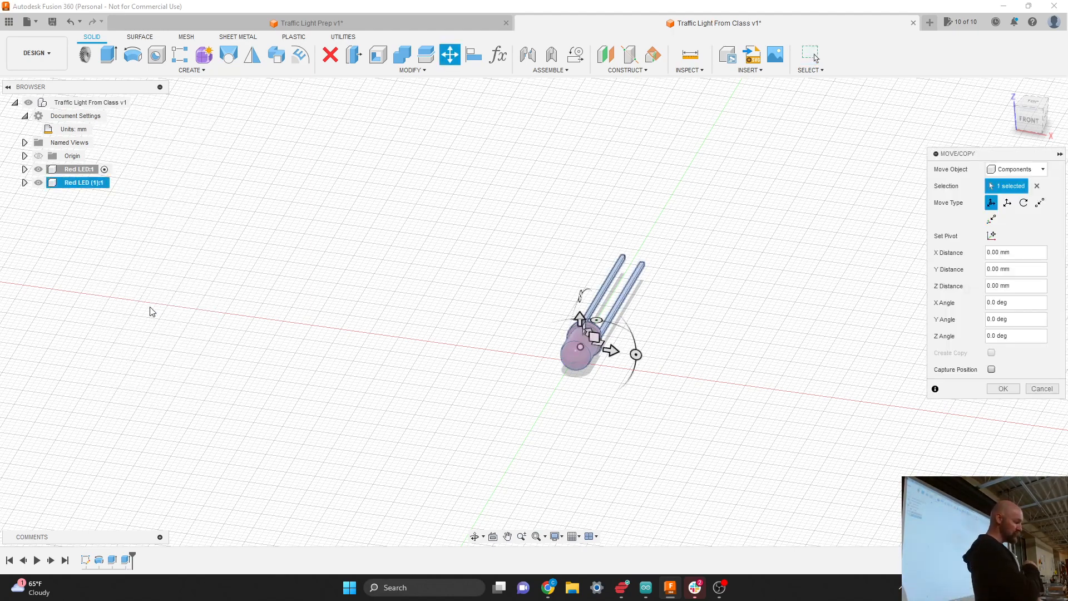
# Move the pasted LED component 13 mm up along the Z axis.
pyautogui.click(580, 319)
pyautogui.moveTo(580, 319); pyautogui.dragTo(564, 251)
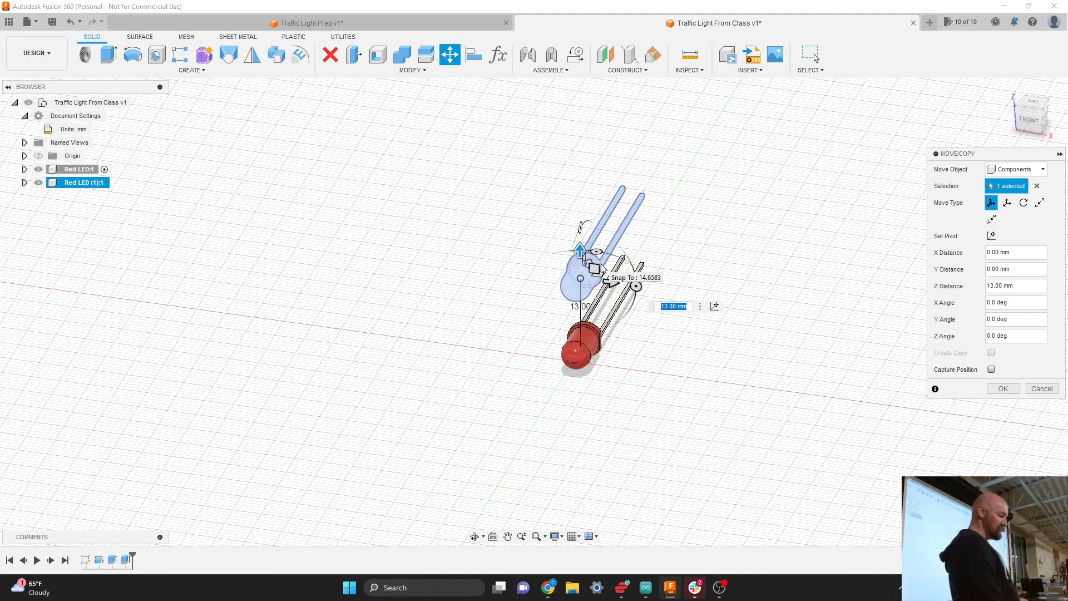
pyautogui.click(1005, 389)
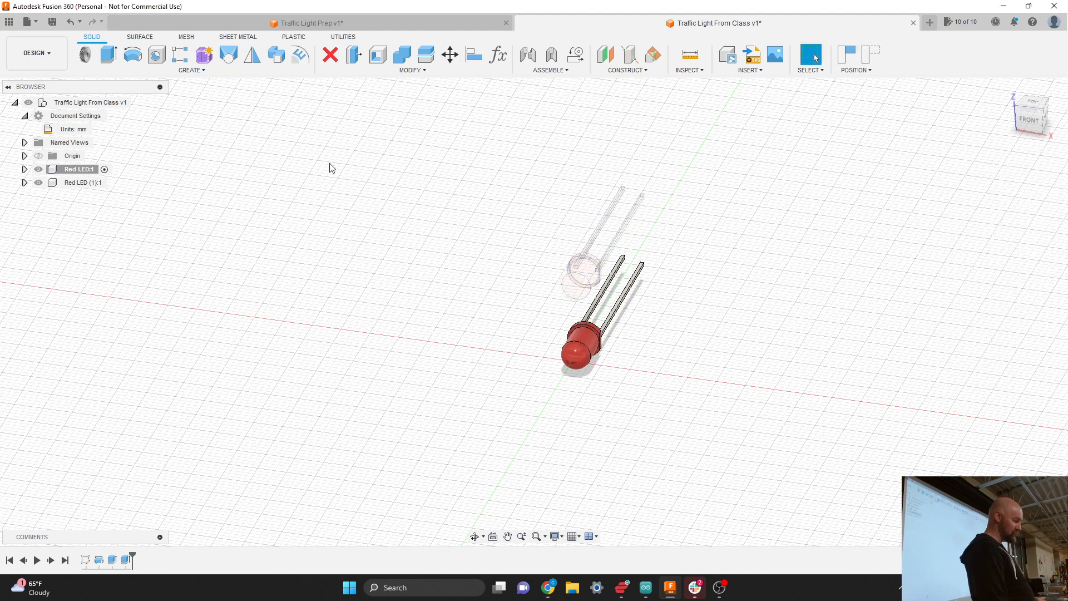
# Activate the top-level design and apply the LED (Green) appearance to the cap of the pasted upper LED.
pyautogui.click(135, 102)
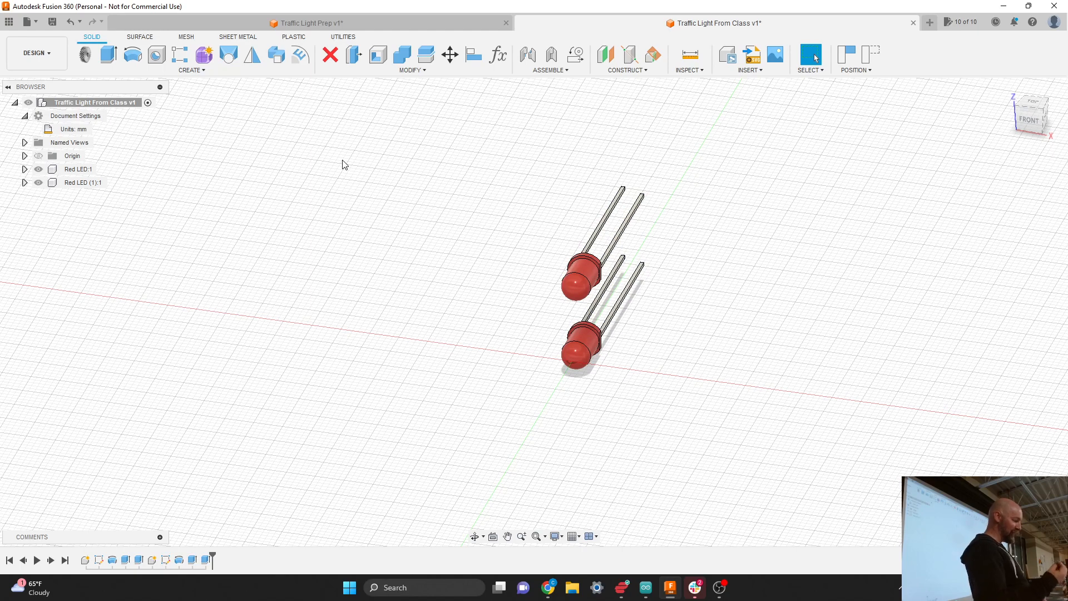
pyautogui.click(411, 71)
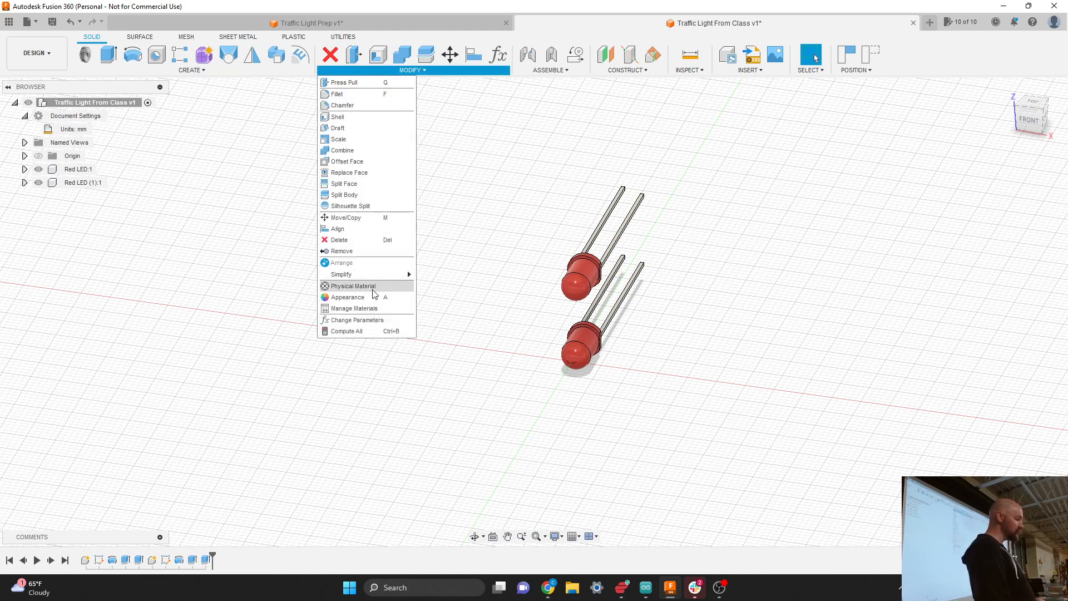
pyautogui.click(366, 299)
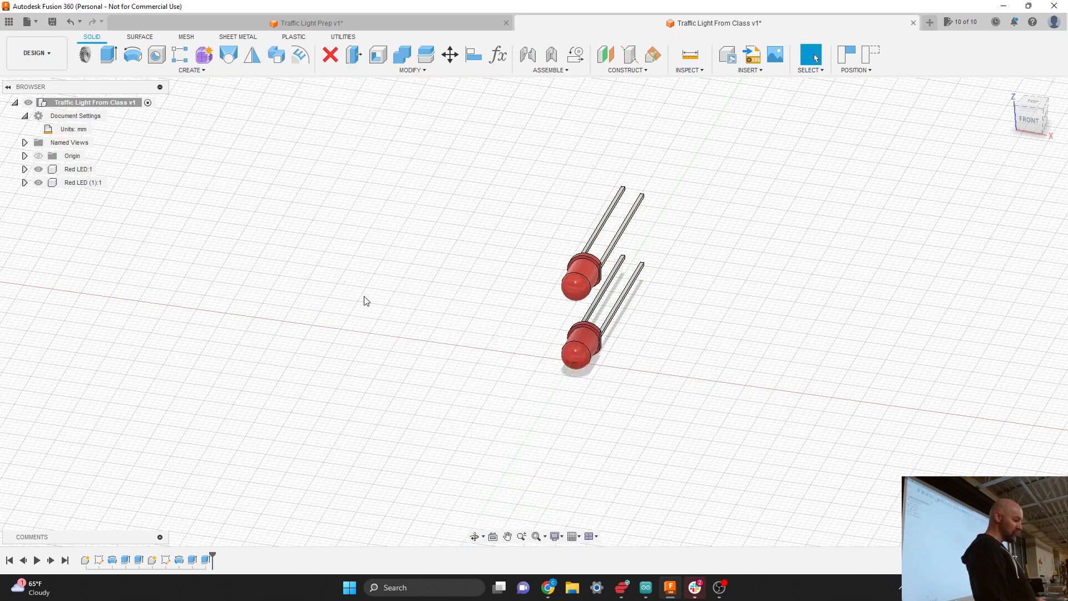
pyautogui.moveTo(827, 406); pyautogui.dragTo(571, 277)
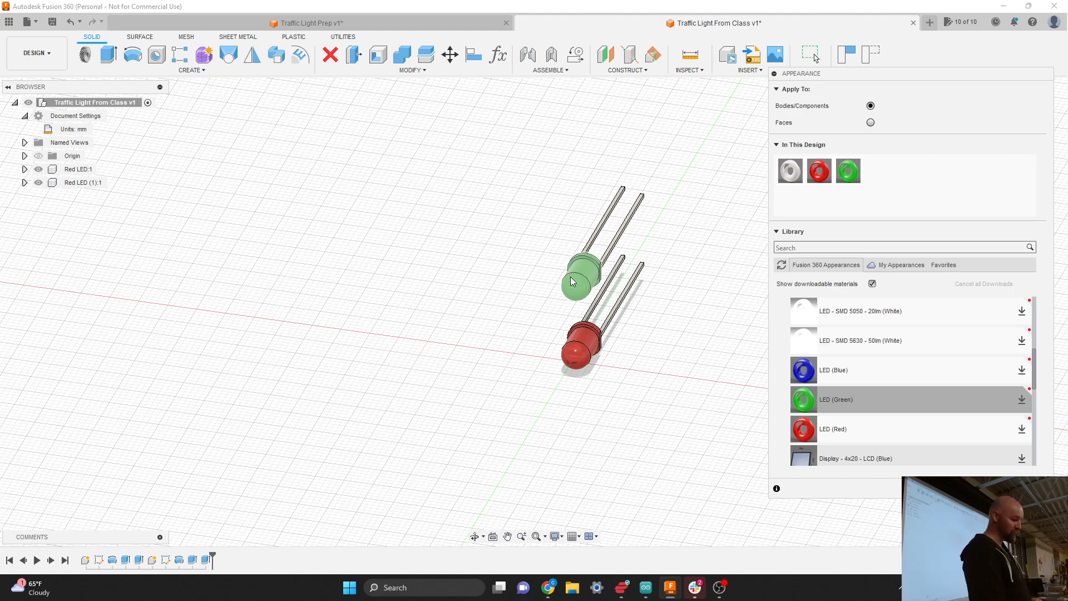
pyautogui.moveTo(573, 281); pyautogui.dragTo(574, 282)
pyautogui.click(814, 56)
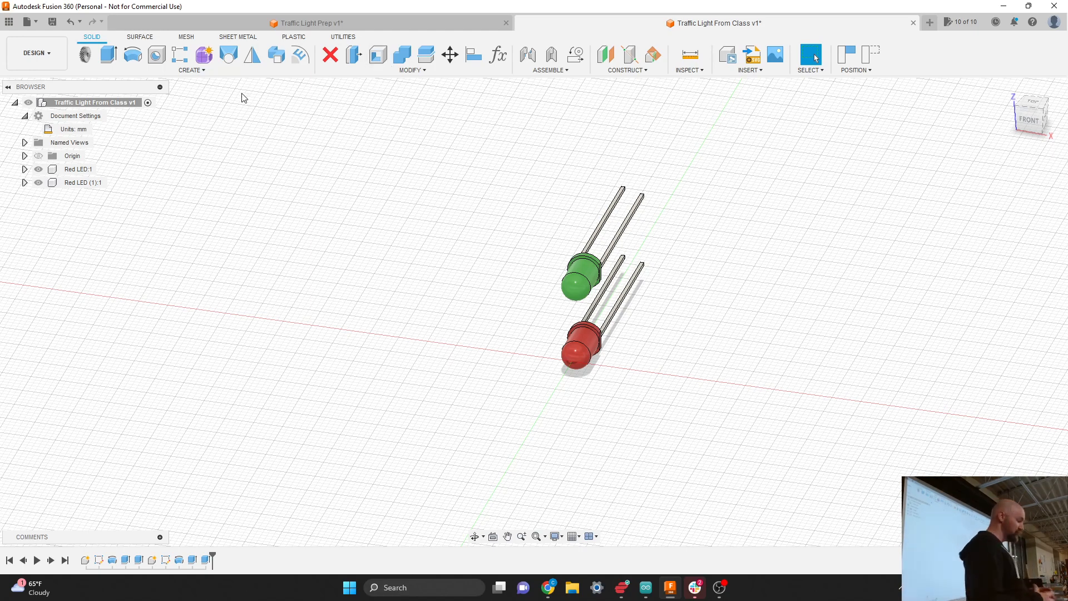
# Create a new internal Standard component named Traffic Box in the top-level design and make it active.
pyautogui.click(189, 70)
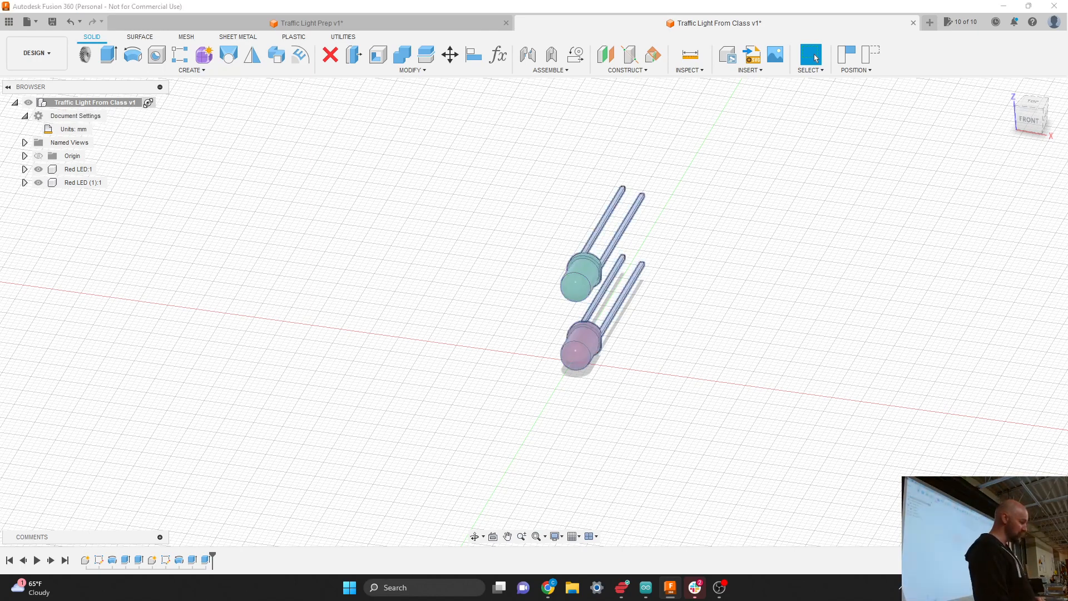
pyautogui.click(148, 103)
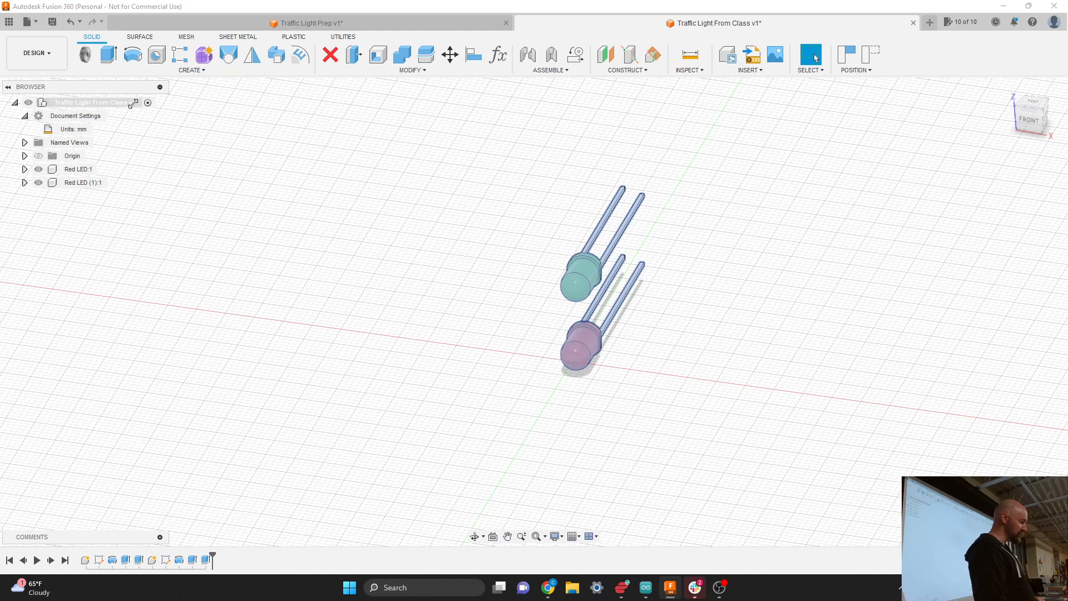
pyautogui.click(187, 71)
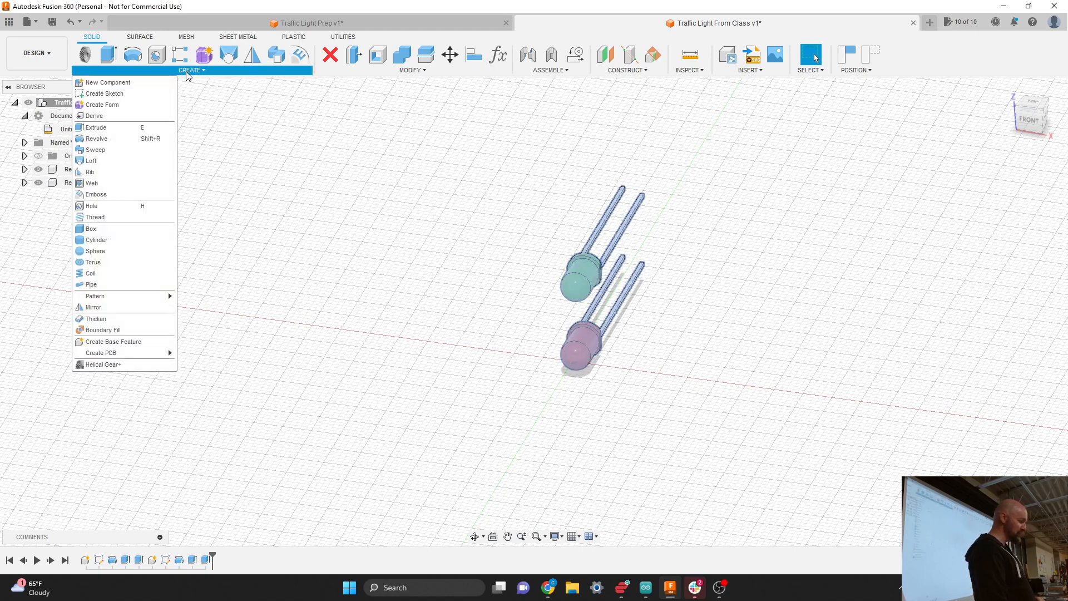
pyautogui.click(142, 86)
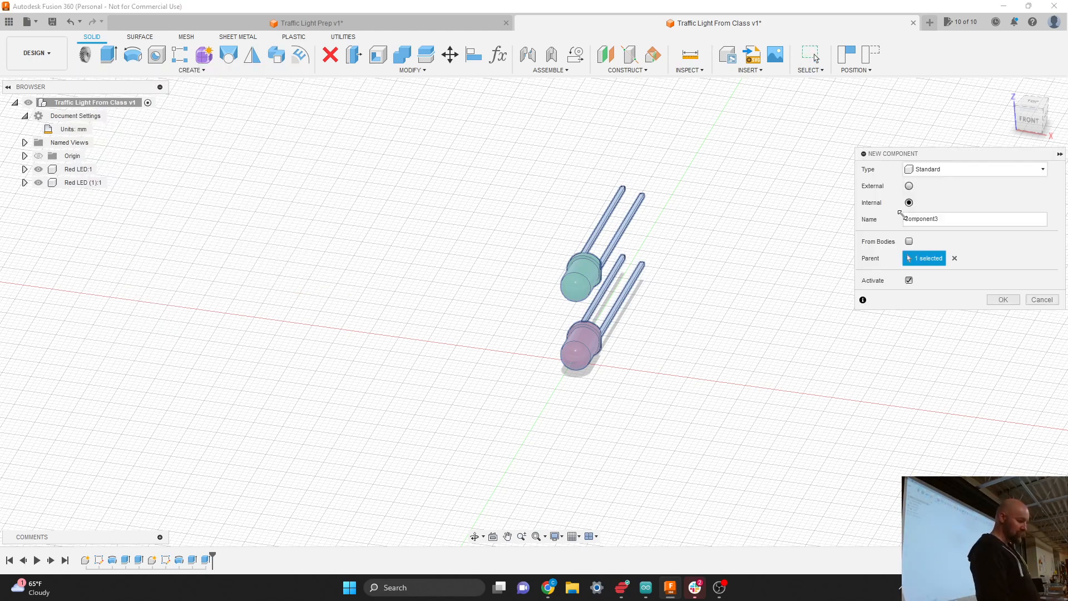
pyautogui.doubleClick(921, 218)
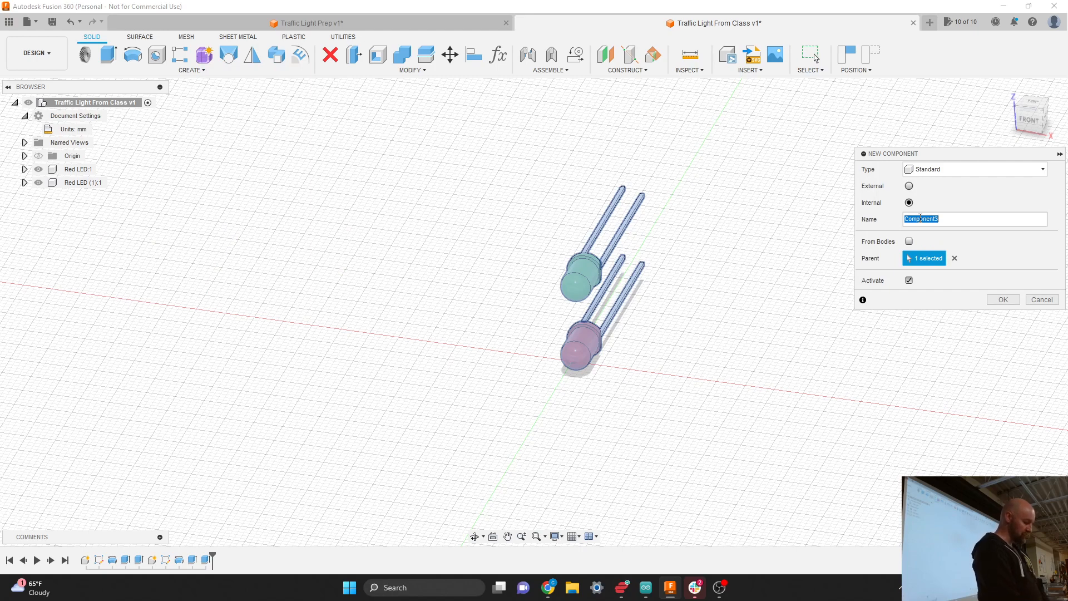
pyautogui.write('trafficHous')
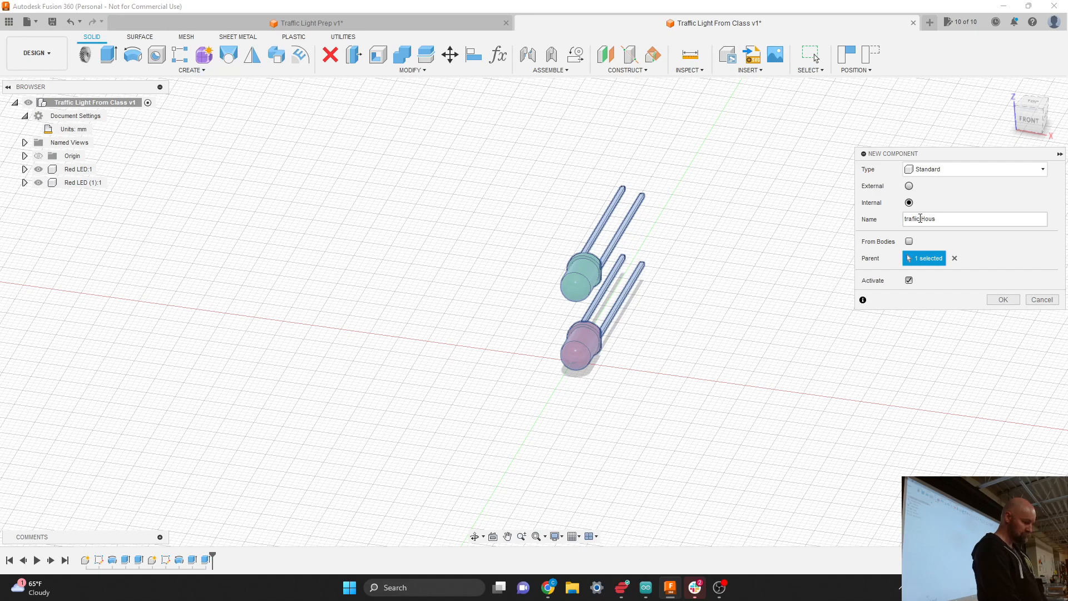
pyautogui.press('BackSpace')
pyautogui.press('BackSpace')
pyautogui.press('BackSpace')
pyautogui.write('Box')
pyautogui.click(921, 218)
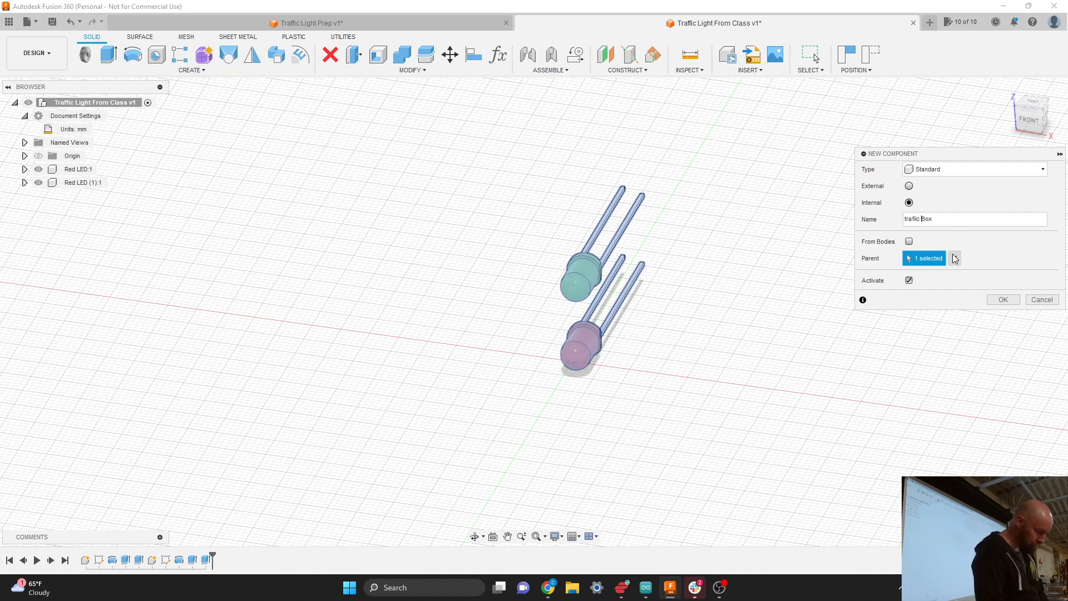
pyautogui.press('Delete')
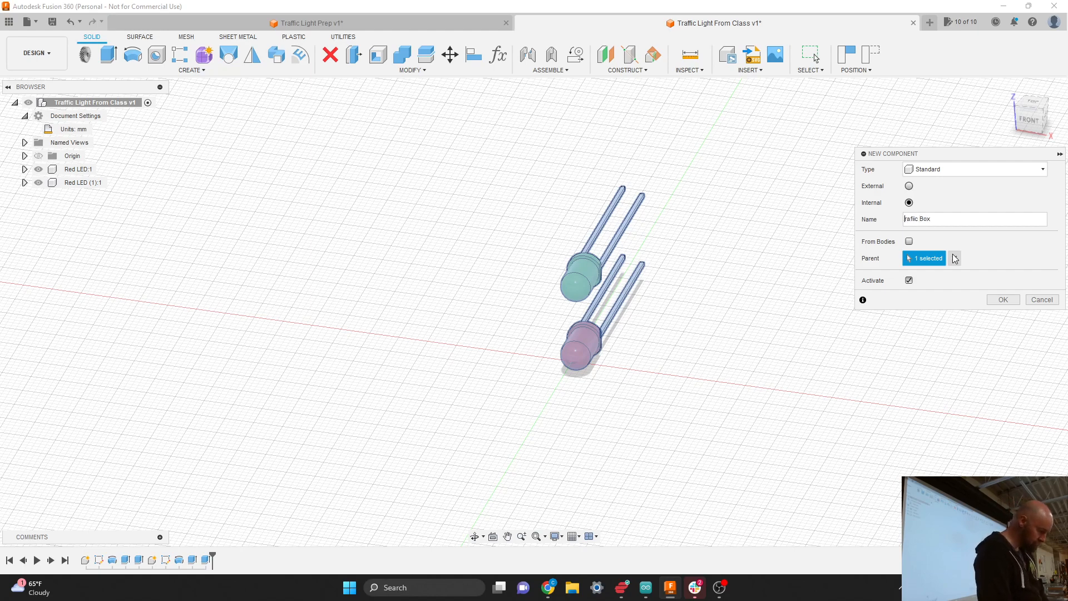
pyautogui.write('T')
pyautogui.click(1003, 299)
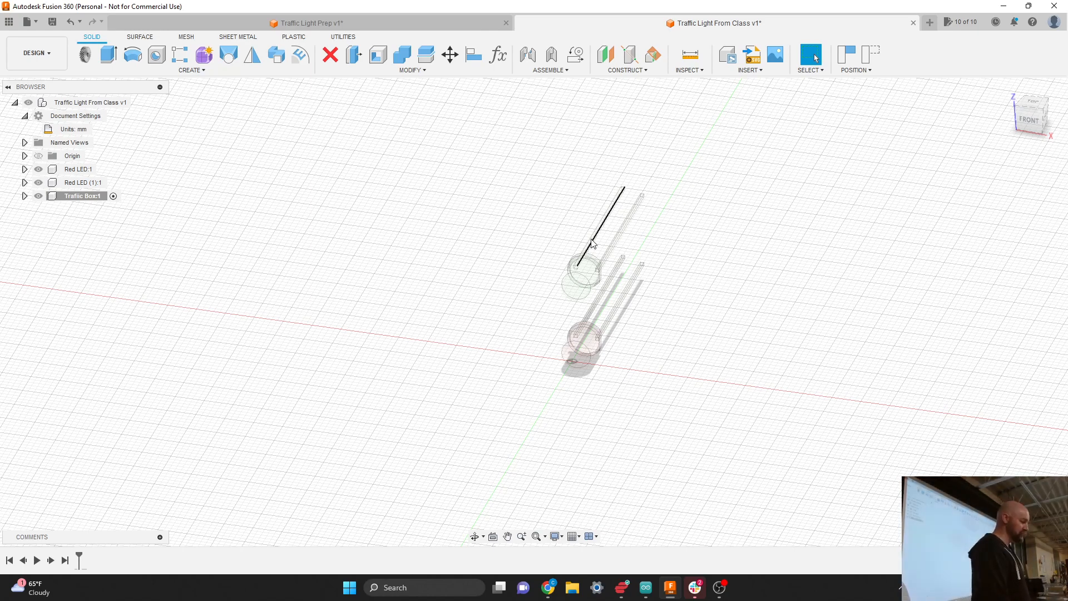
# Start a sketch on the front XZ origin plane in Traffic Box, capturing the current position of the moved components.
pyautogui.click(191, 70)
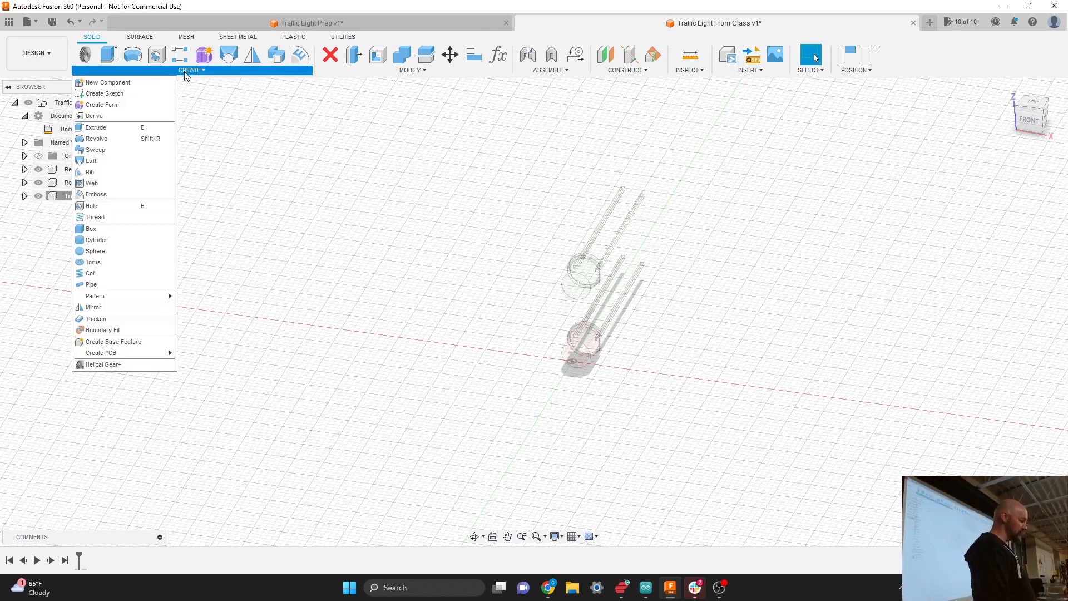
pyautogui.click(125, 93)
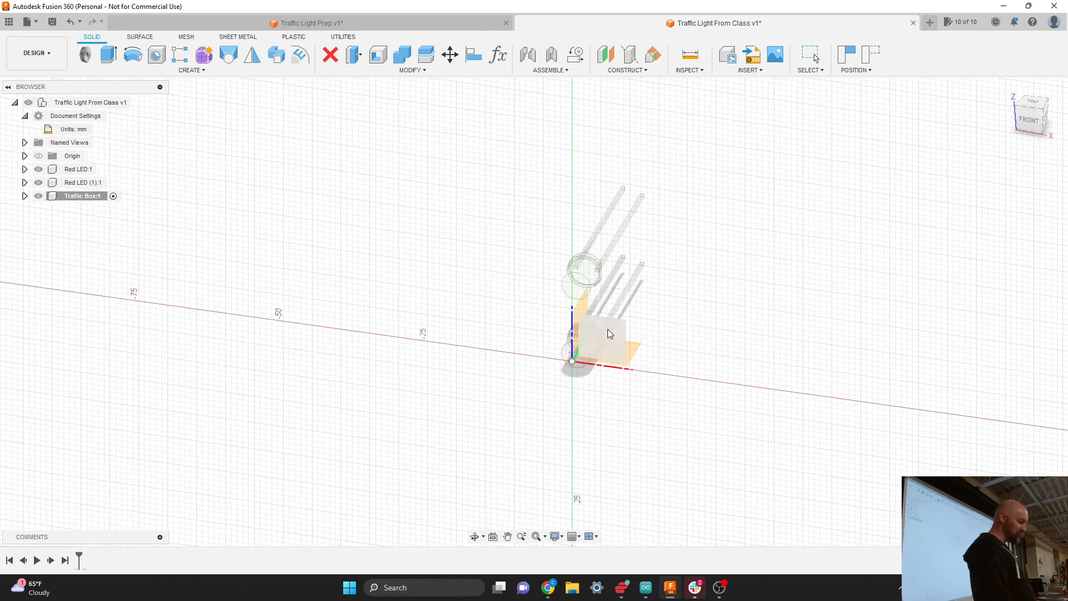
pyautogui.click(610, 333)
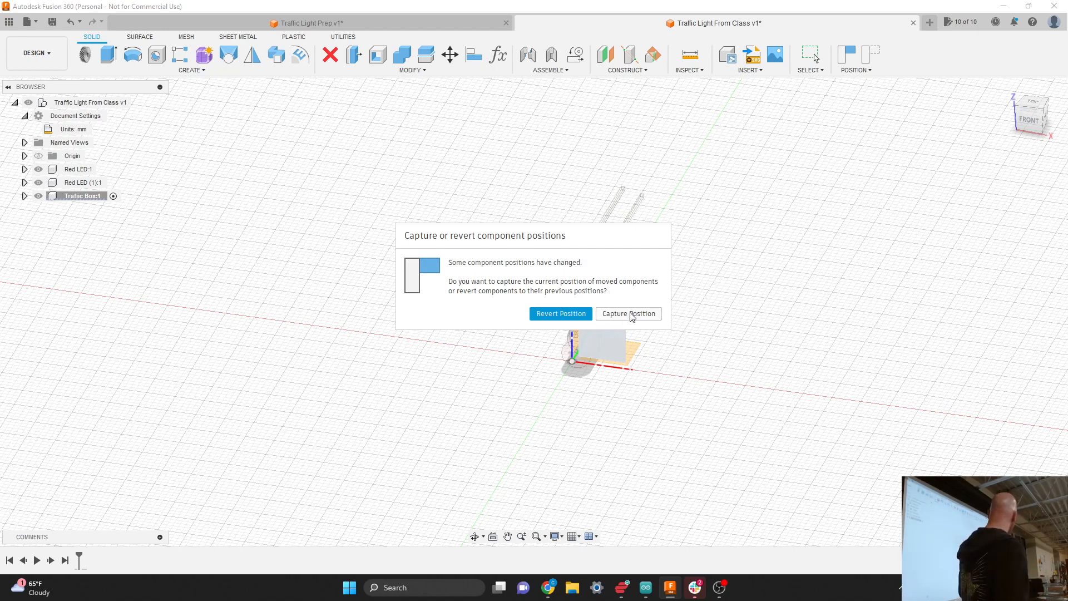
pyautogui.click(630, 314)
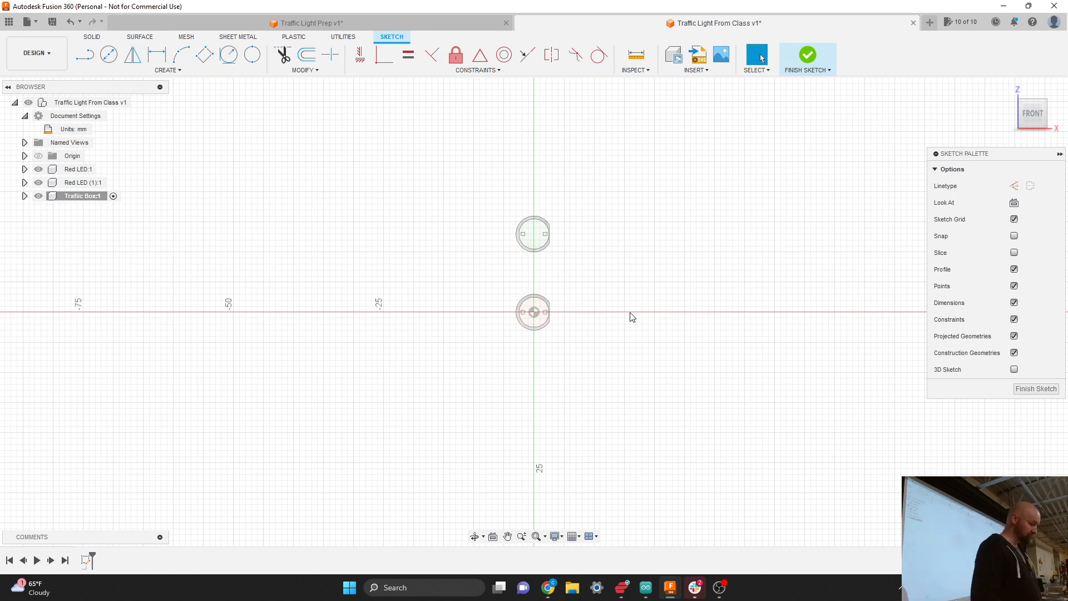
# Sketch a 10 mm center diameter circle centred on the origin around the lower LED.
pyautogui.click(171, 71)
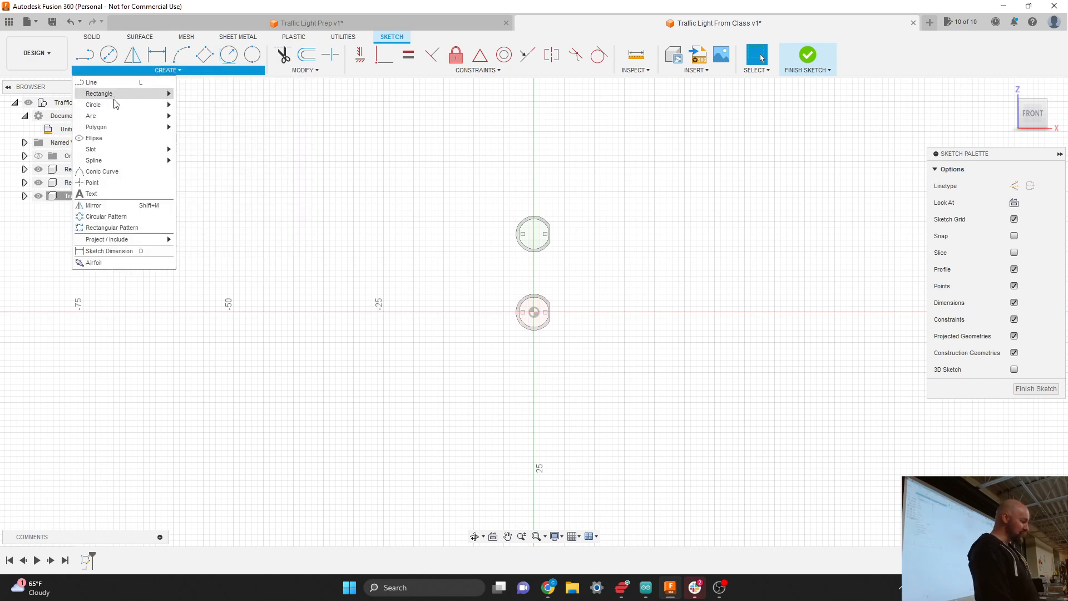
pyautogui.moveTo(122, 106)
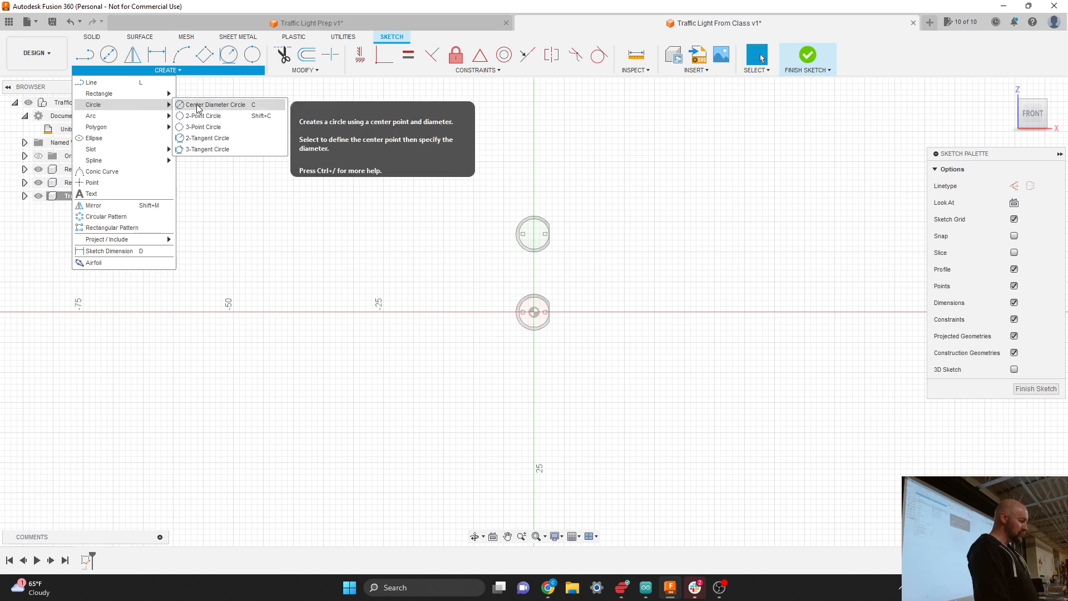
pyautogui.click(224, 110)
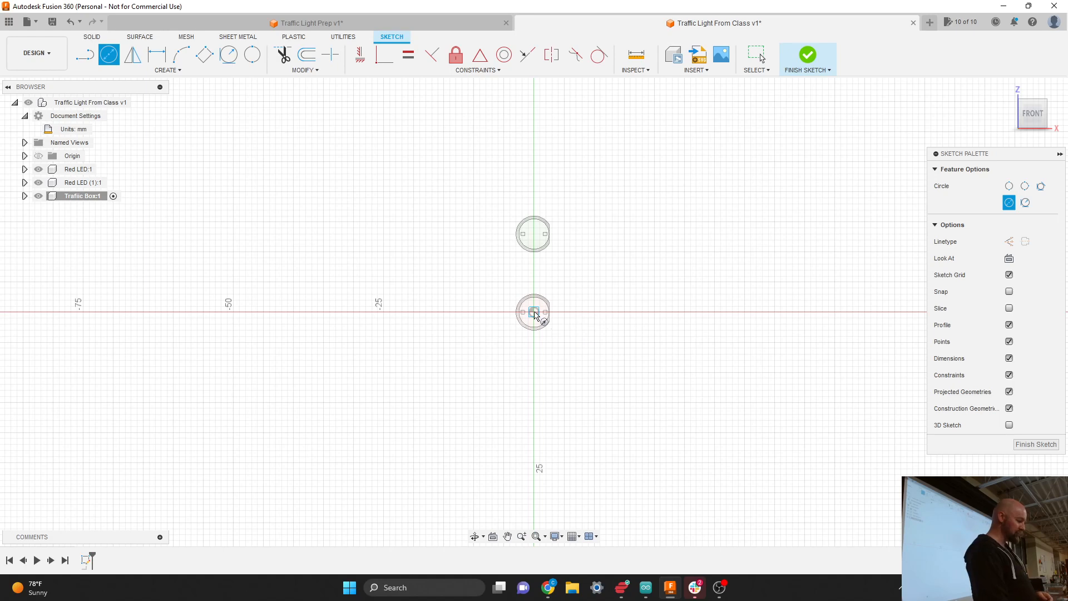
pyautogui.click(534, 313)
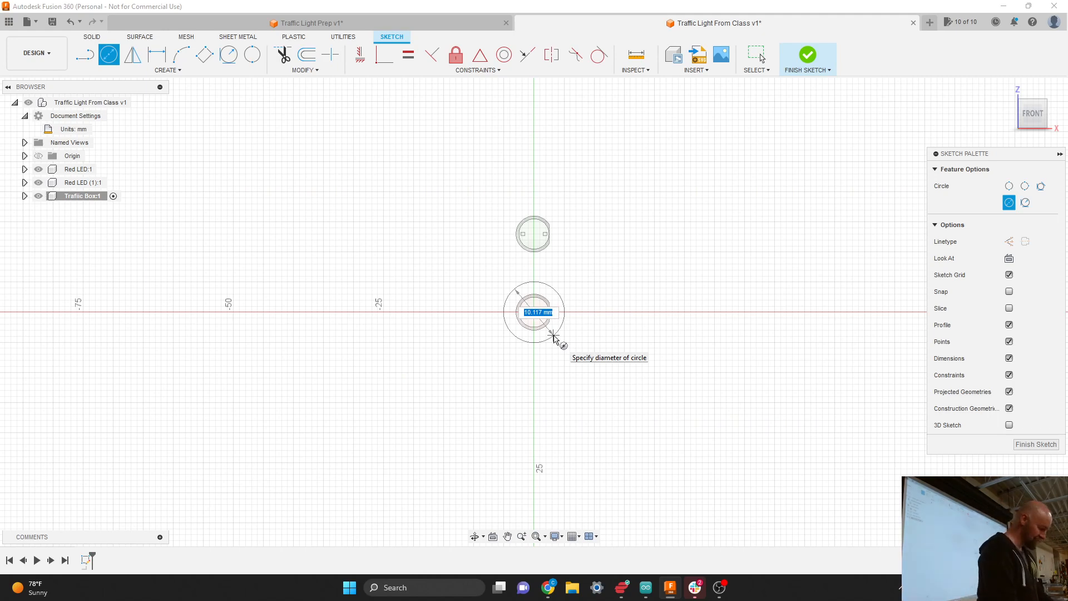
pyautogui.write('10')
pyautogui.press('Tab')
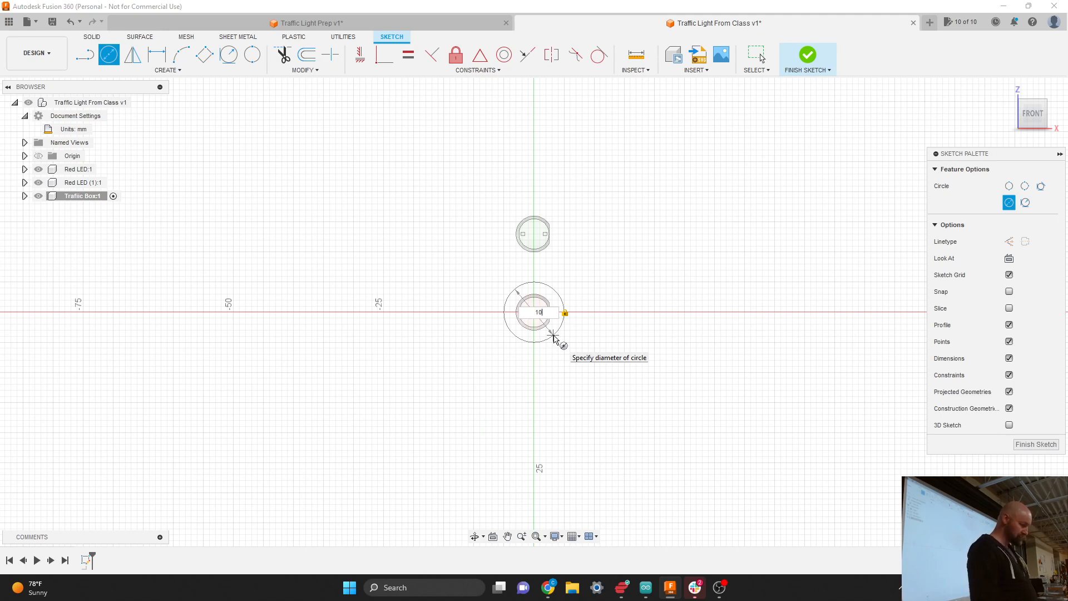
pyautogui.press('Return')
pyautogui.press('Return')
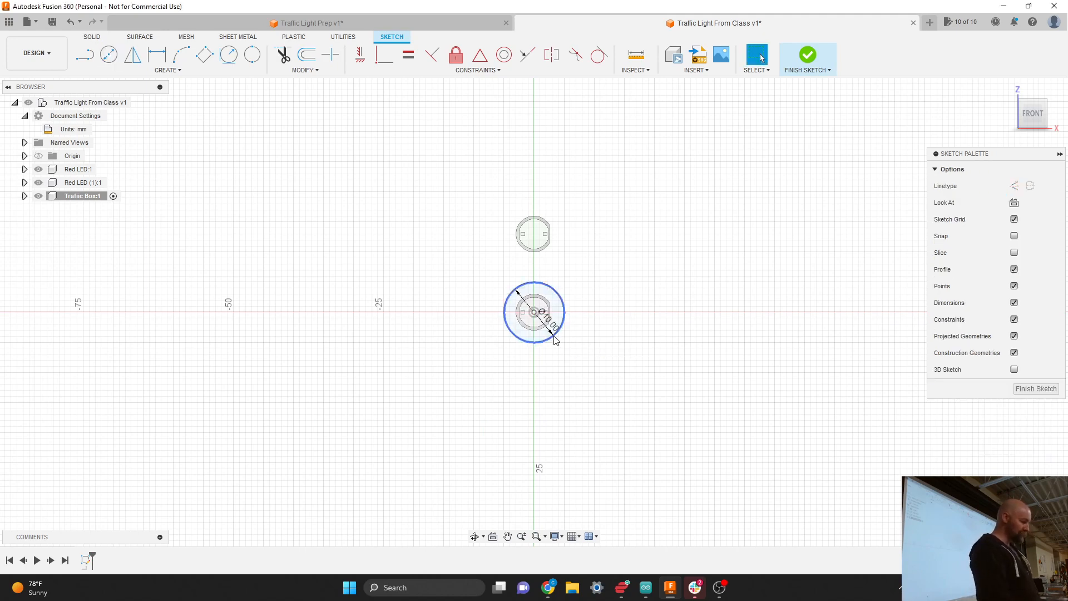
# Offset the 10 mm circle outward by 1 mm.
pyautogui.scroll(4, 555, 339)
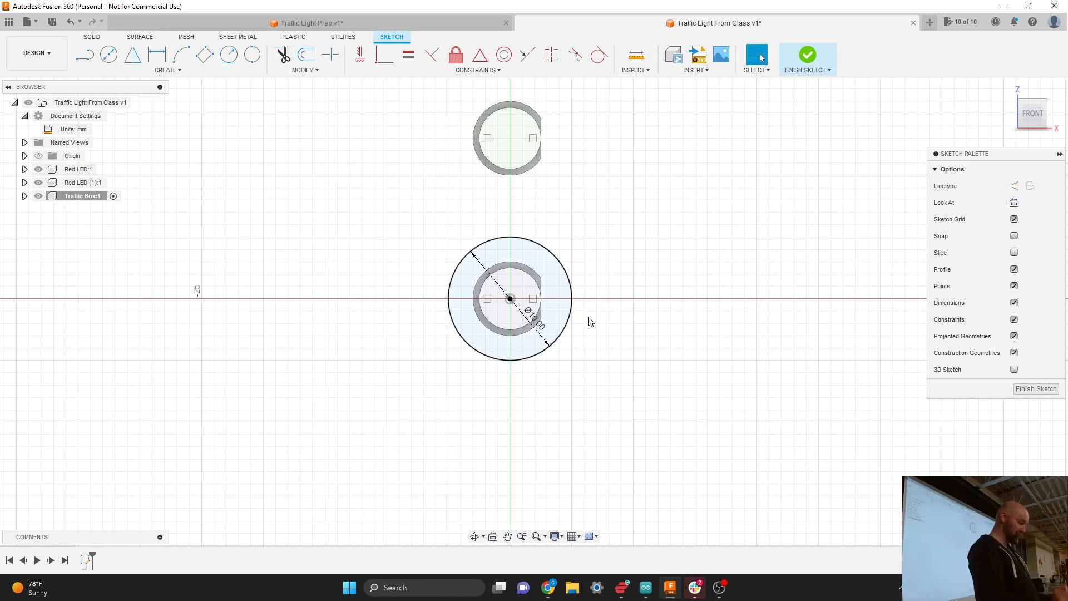
pyautogui.click(293, 75)
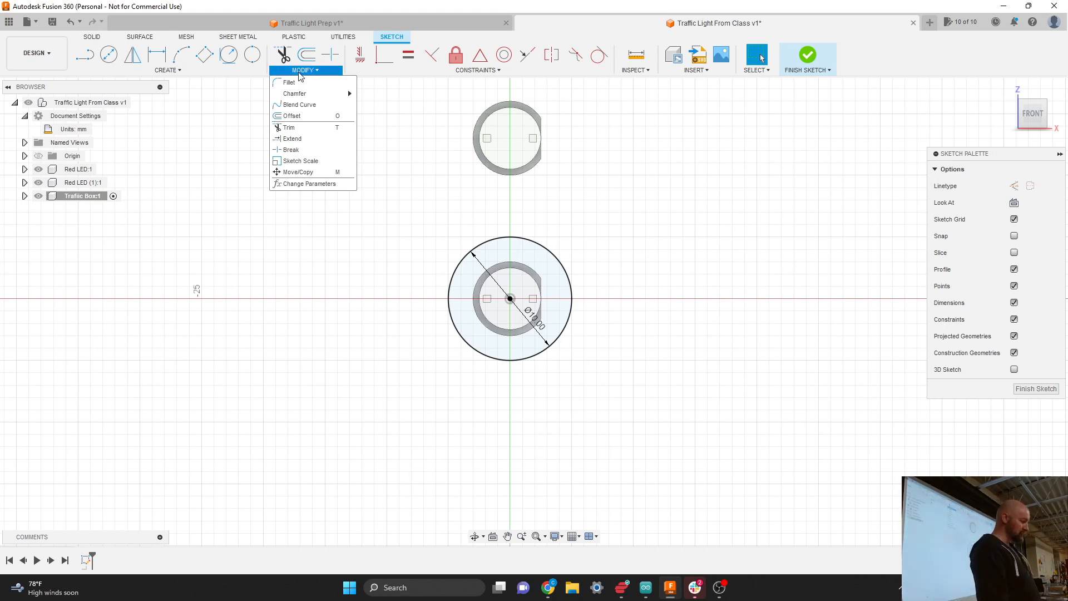
pyautogui.click(305, 121)
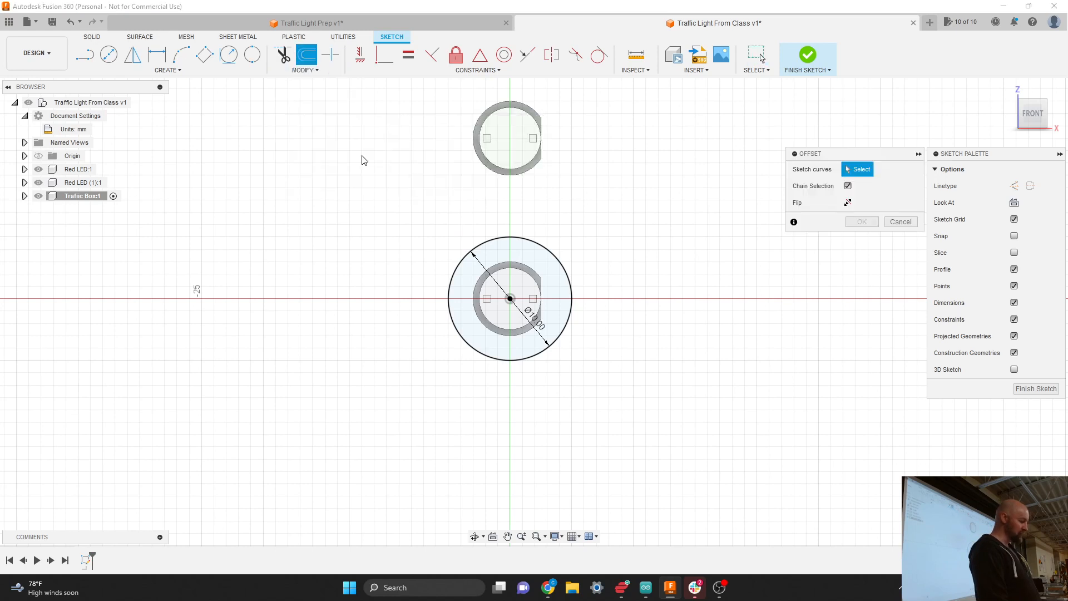
pyautogui.click(524, 243)
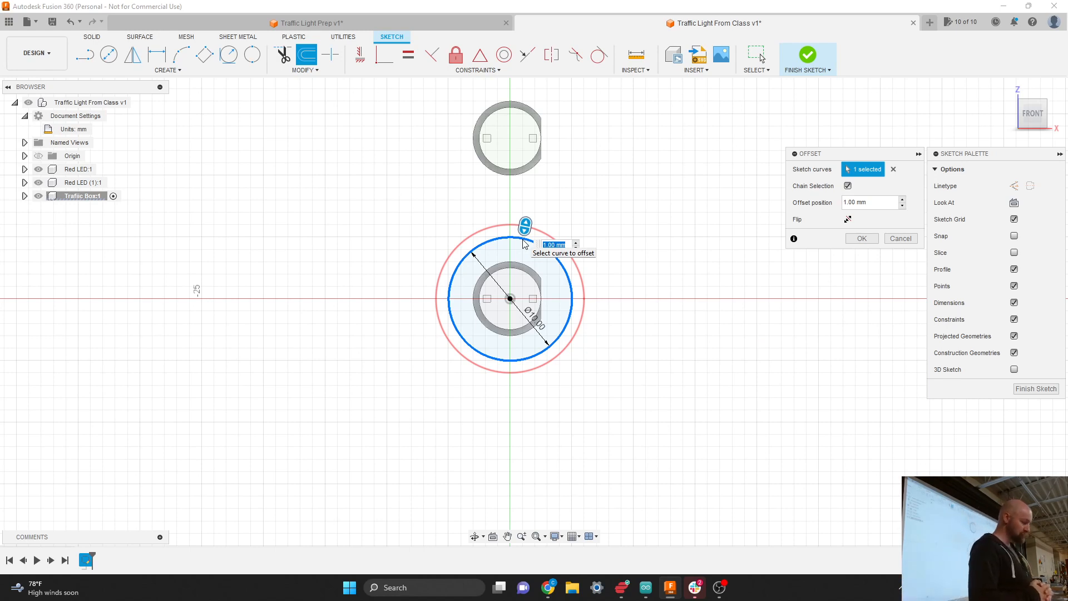
pyautogui.press('Return')
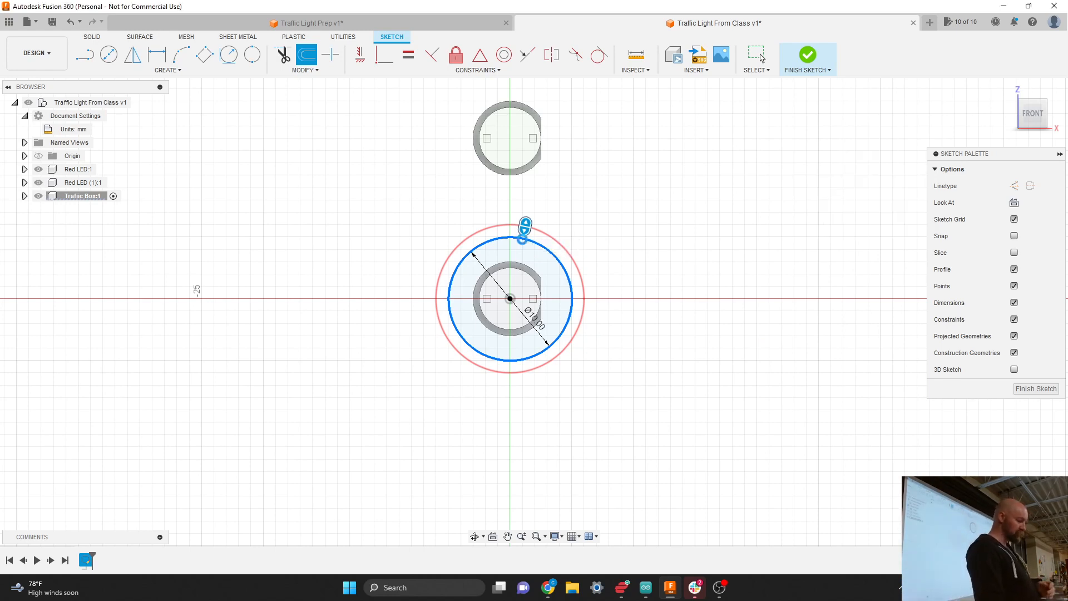
pyautogui.click(760, 55)
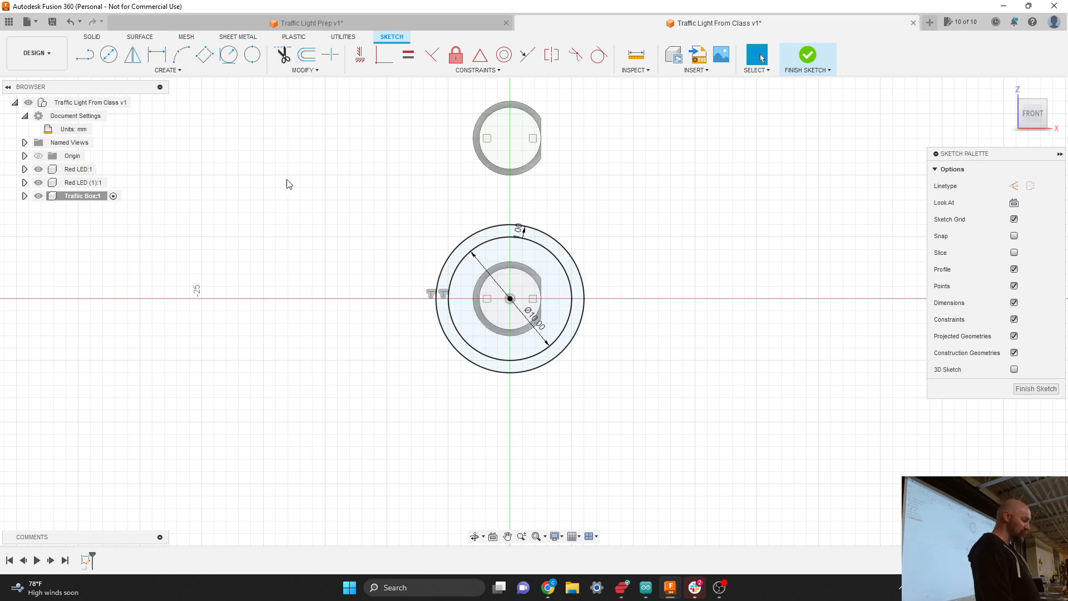
# Try to draw a horizontal line about 12 mm long across the outer circle and constrain it to pass through the centre point.
pyautogui.click(168, 70)
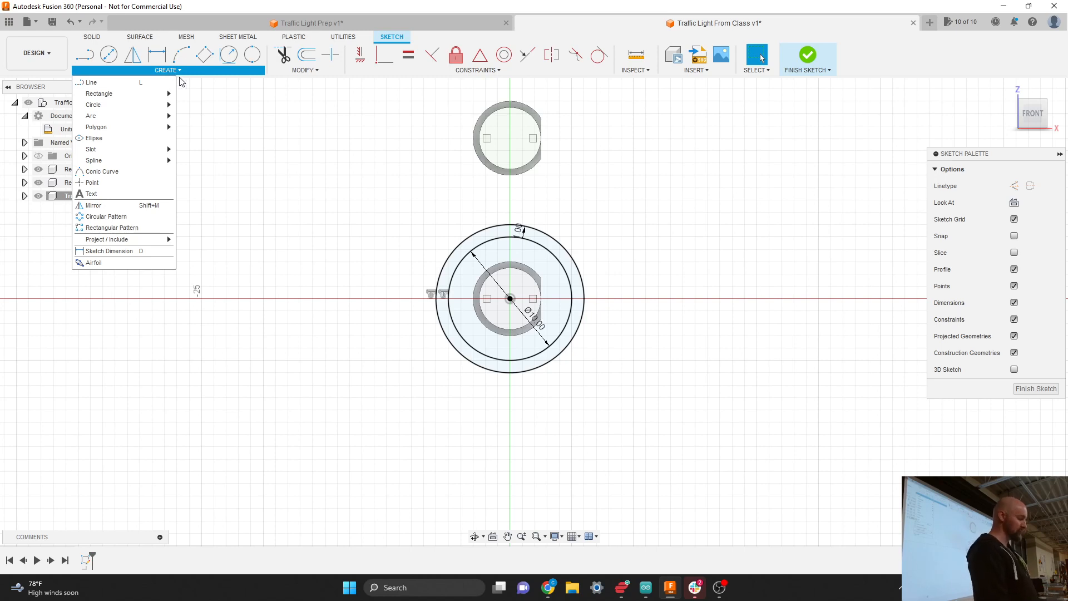
pyautogui.click(122, 86)
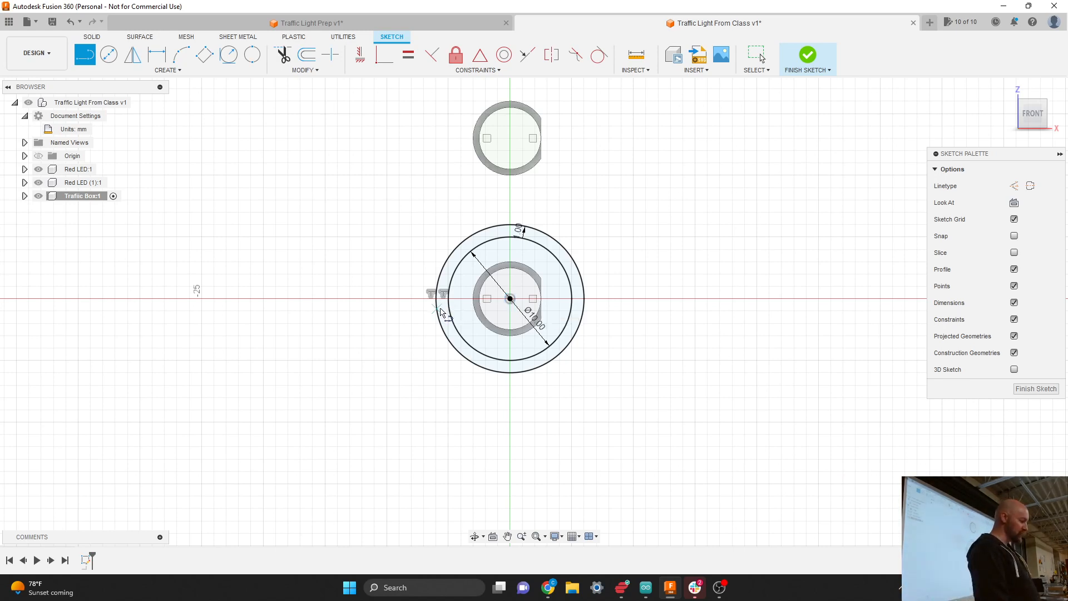
pyautogui.click(436, 306)
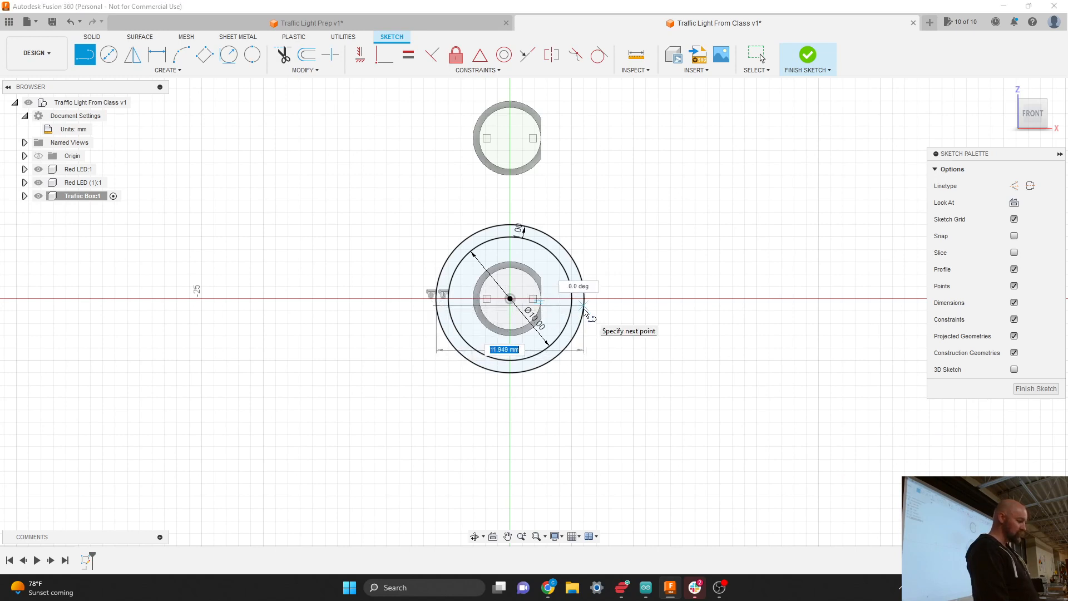
pyautogui.doubleClick(583, 310)
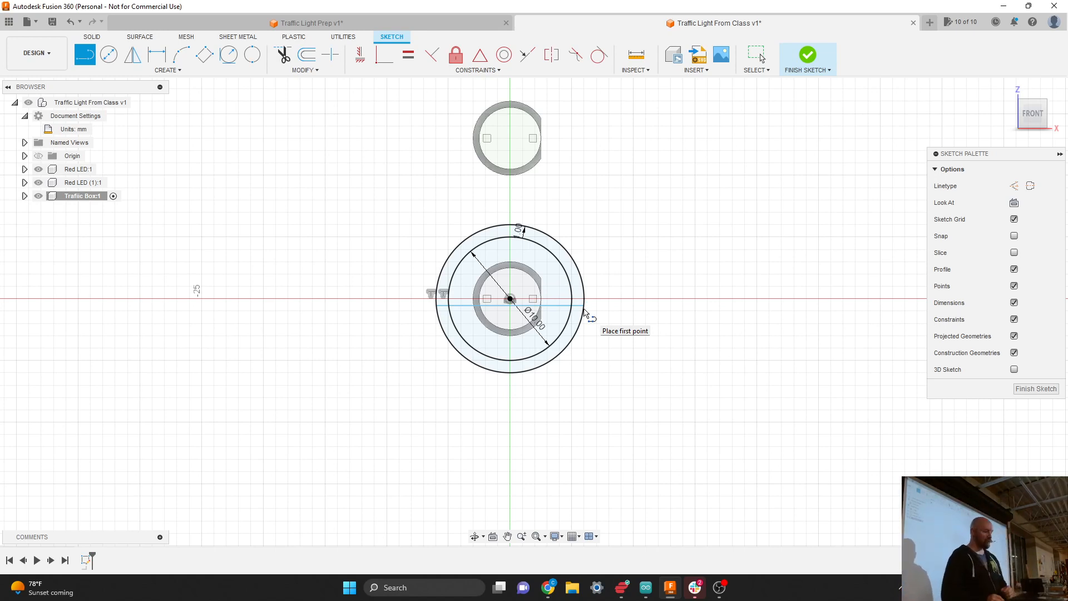
pyautogui.click(384, 56)
pyautogui.click(535, 305)
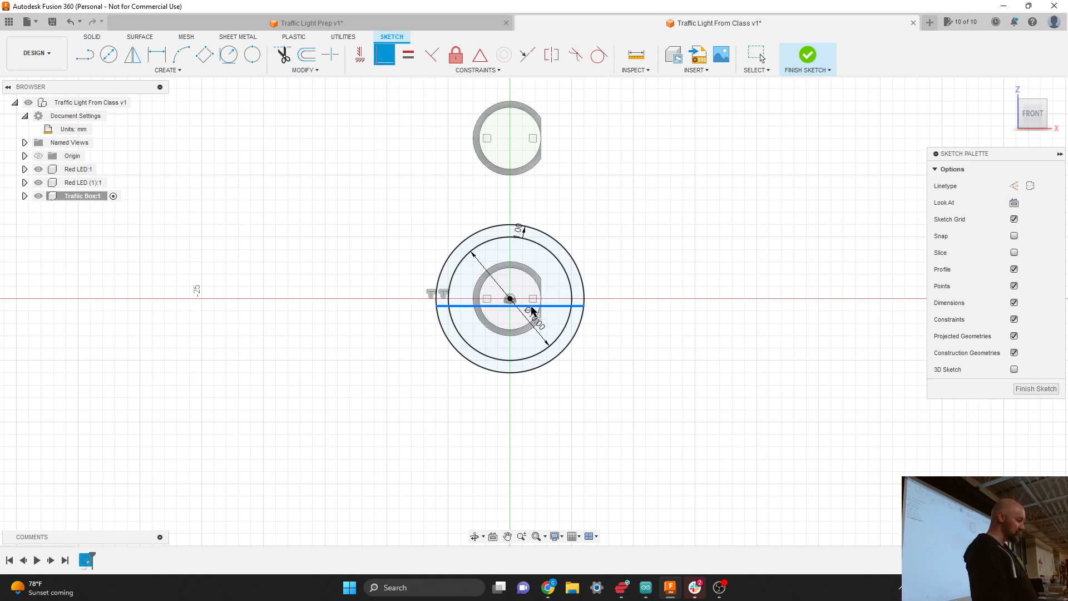
pyautogui.click(511, 299)
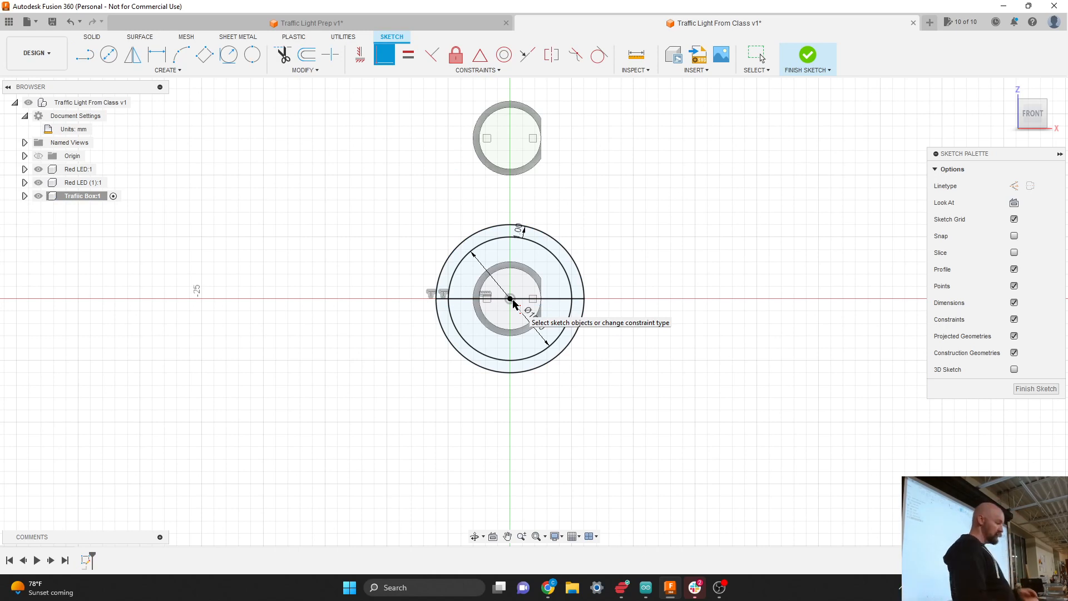
pyautogui.press('Escape')
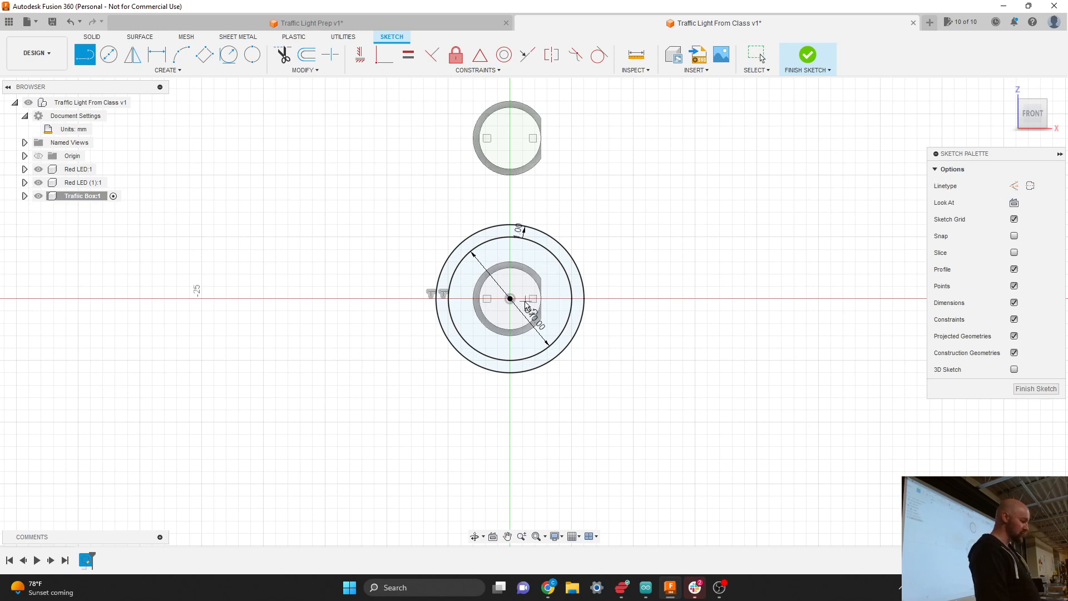
# Draw two horizontal 6 mm lines from the centre point to opposite sides of the outer circle, splitting both circles in half.
pyautogui.click(511, 300)
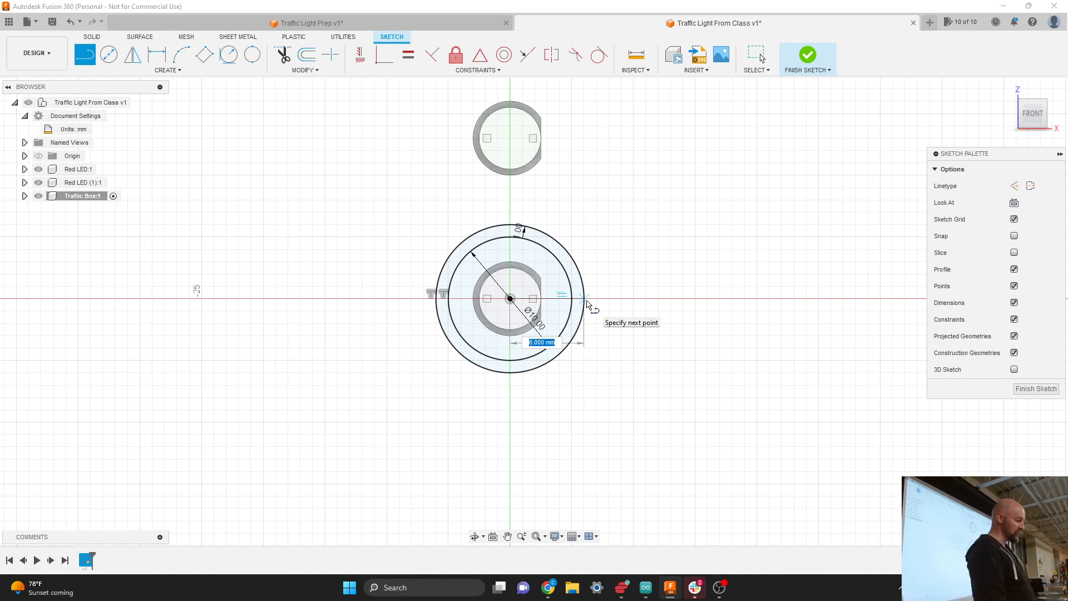
pyautogui.click(588, 302)
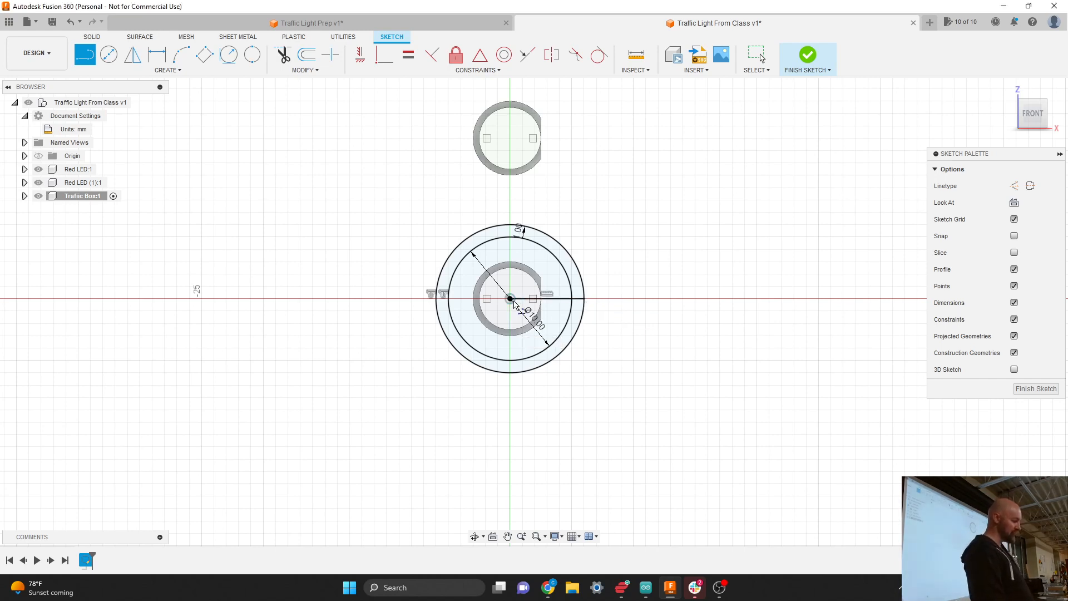
pyautogui.click(510, 299)
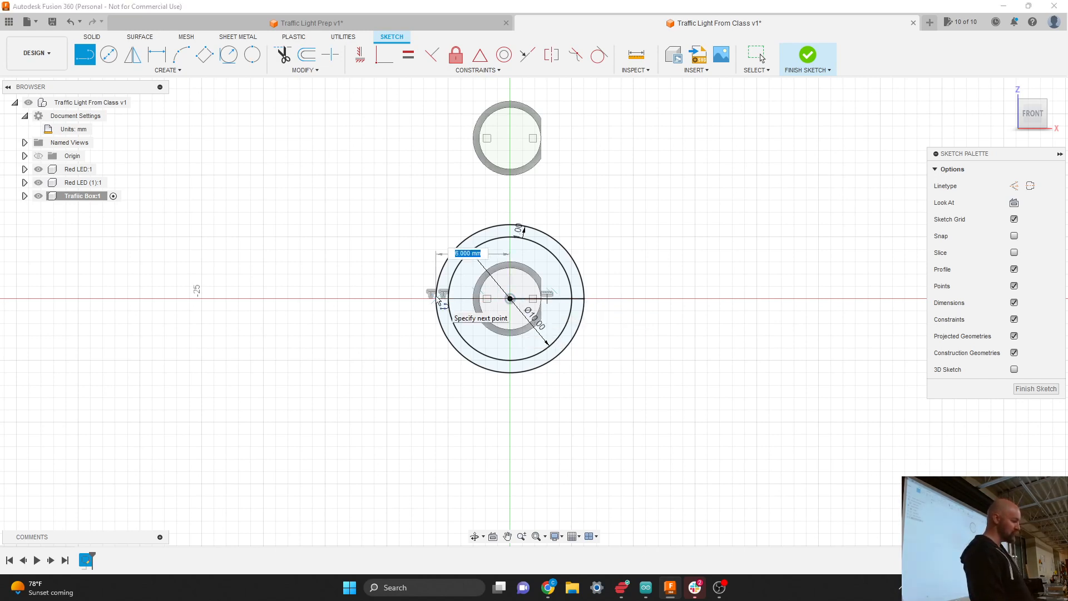
pyautogui.doubleClick(437, 299)
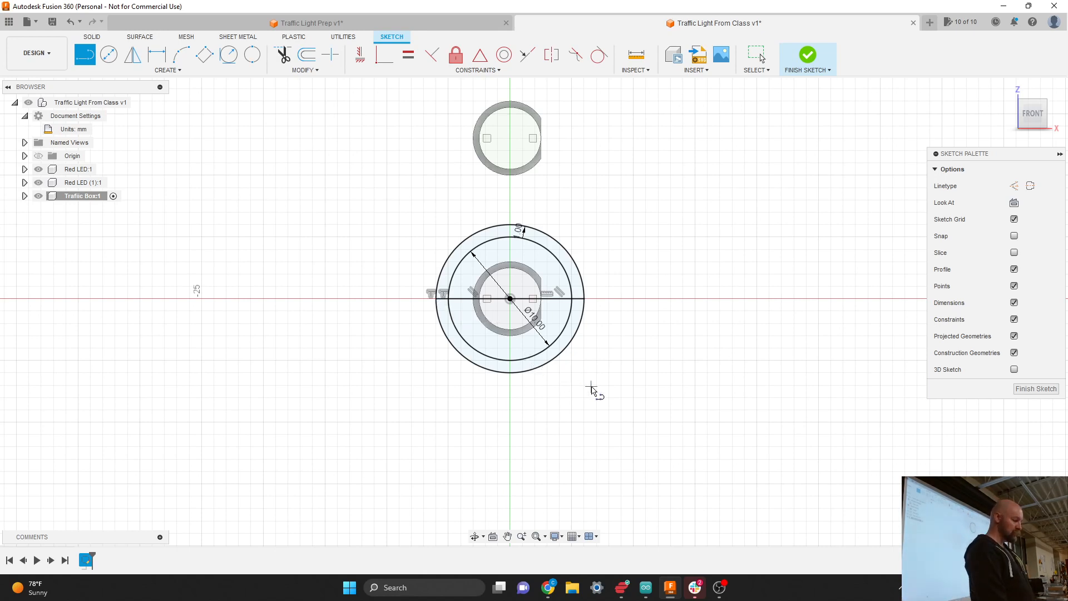
pyautogui.press('Escape')
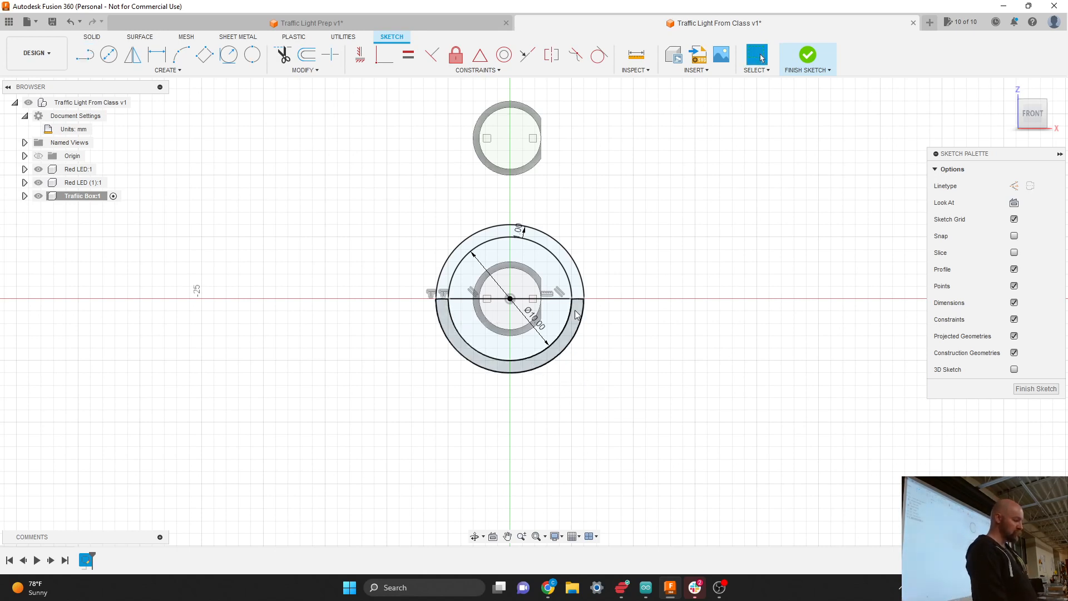
pyautogui.click(571, 276)
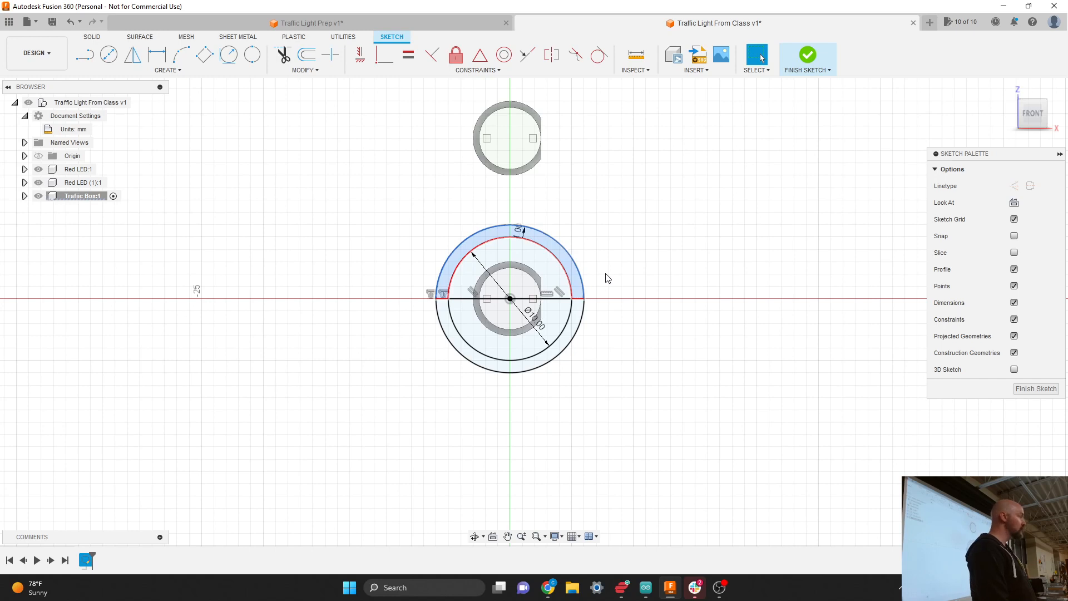
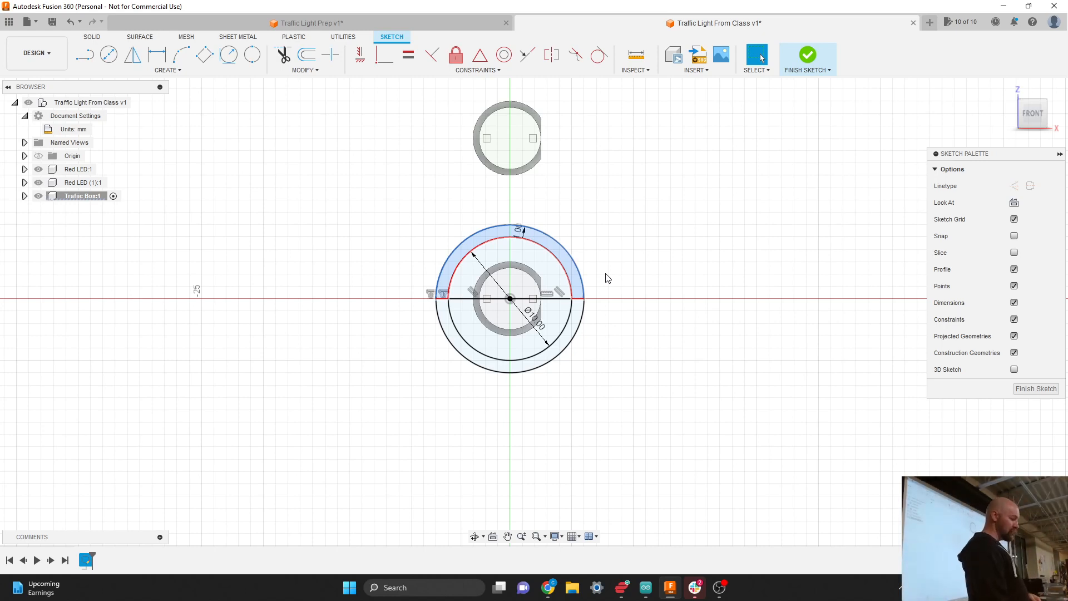
# Sketch a center rectangle on the circles' centre point, 15 mm wide and 40 mm high.
pyautogui.click(170, 71)
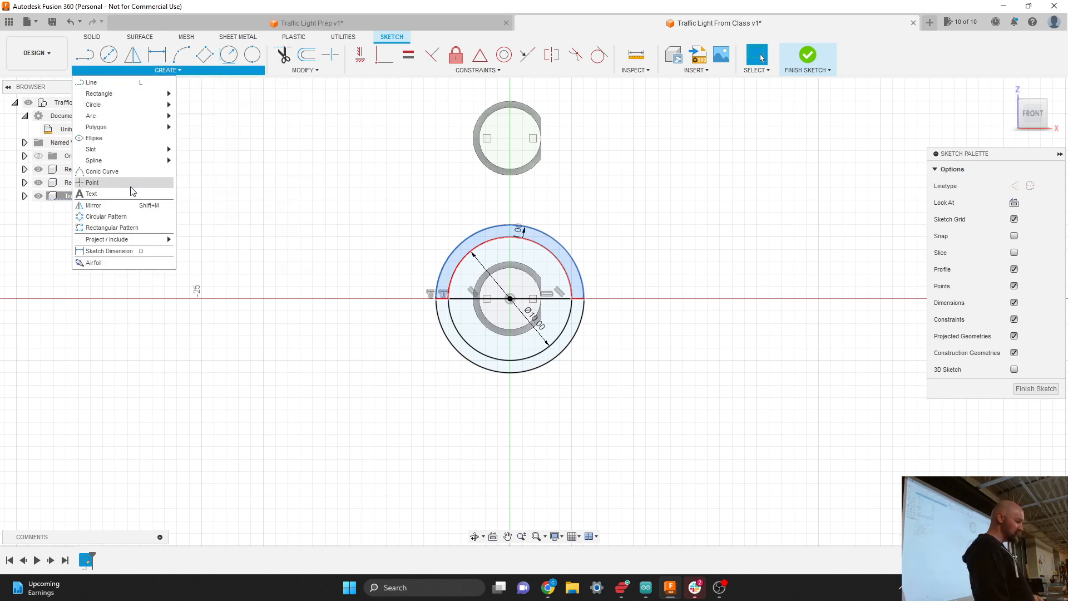
pyautogui.moveTo(125, 94)
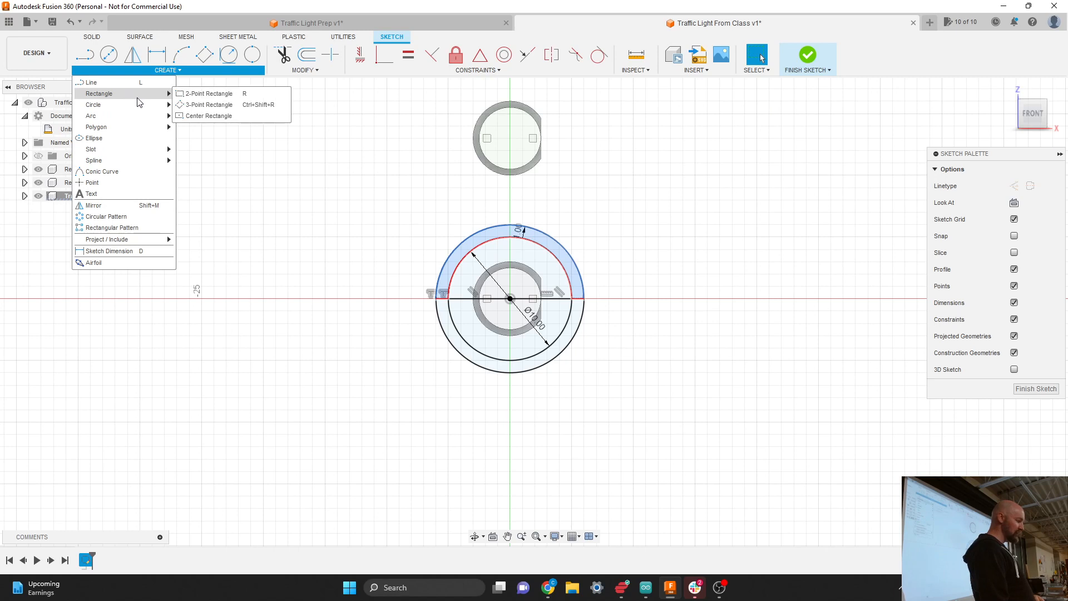
pyautogui.click(221, 116)
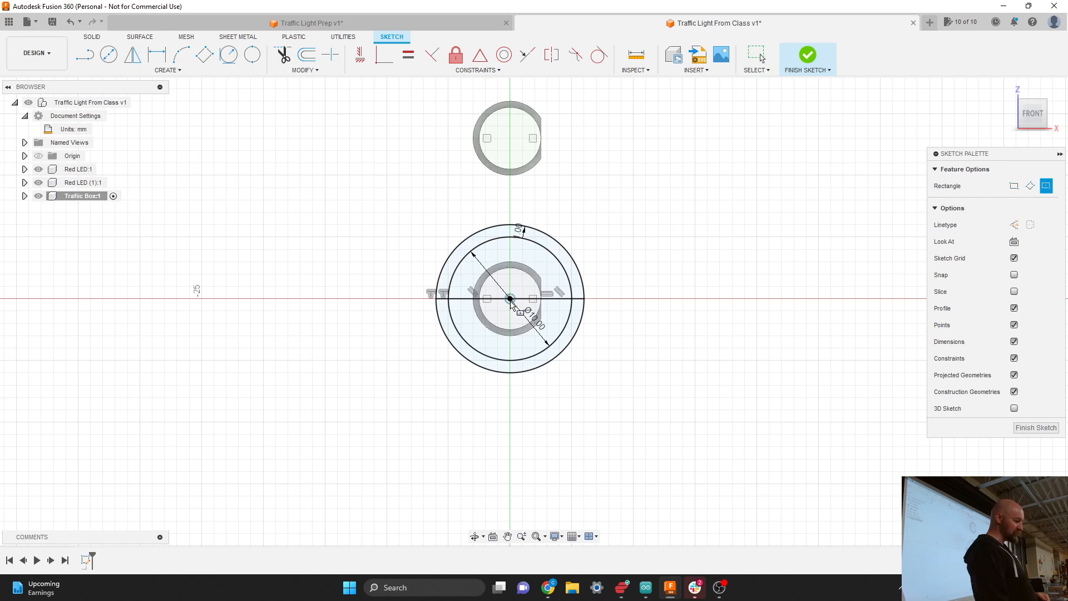
pyautogui.click(511, 300)
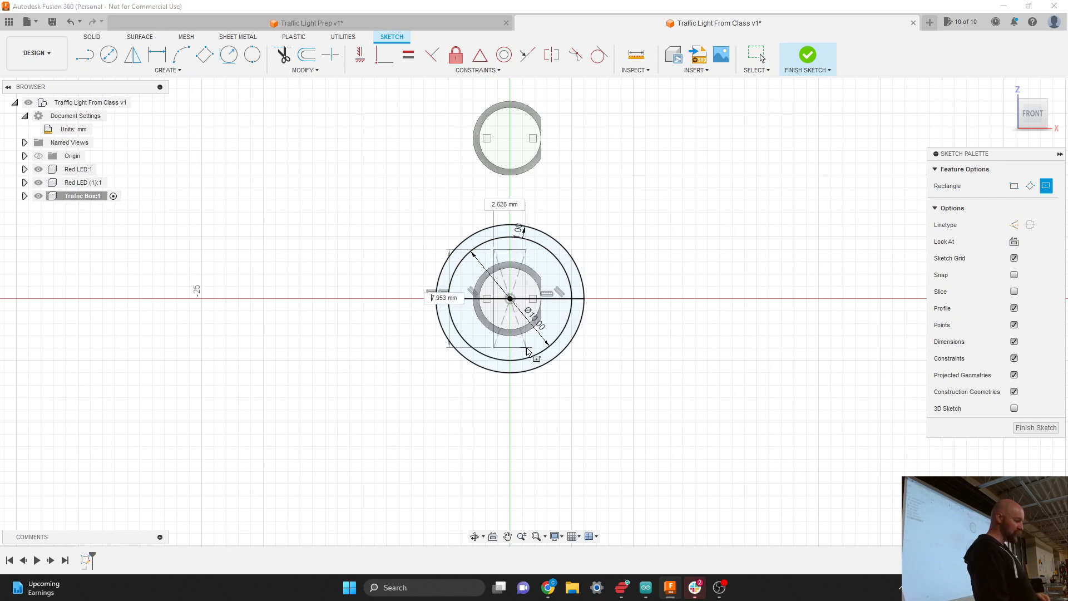
pyautogui.scroll(-4, 543, 356)
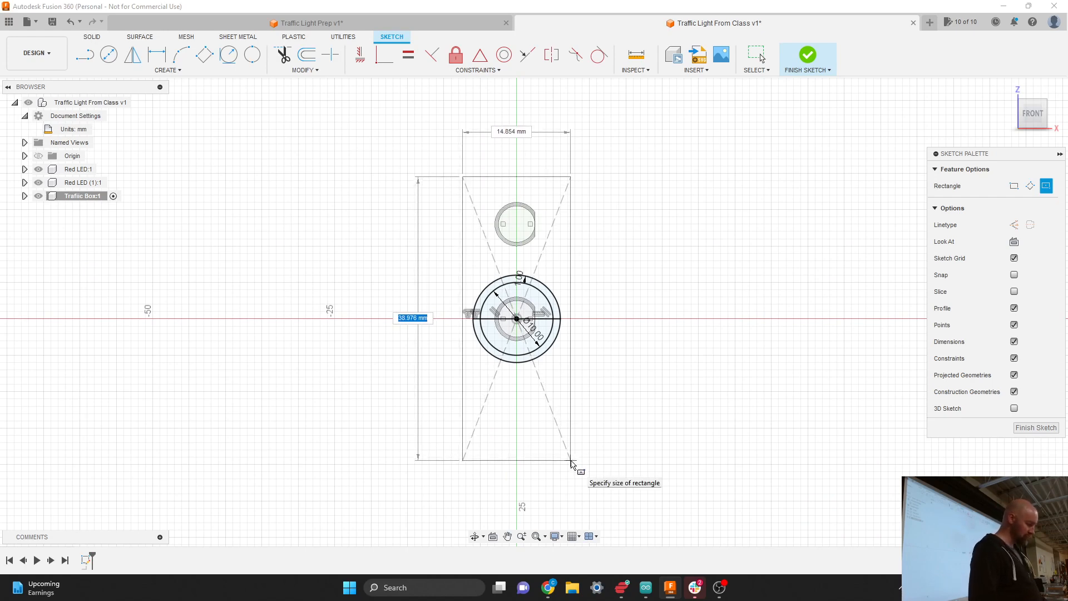
pyautogui.press('Tab')
pyautogui.write('15')
pyautogui.press('Tab')
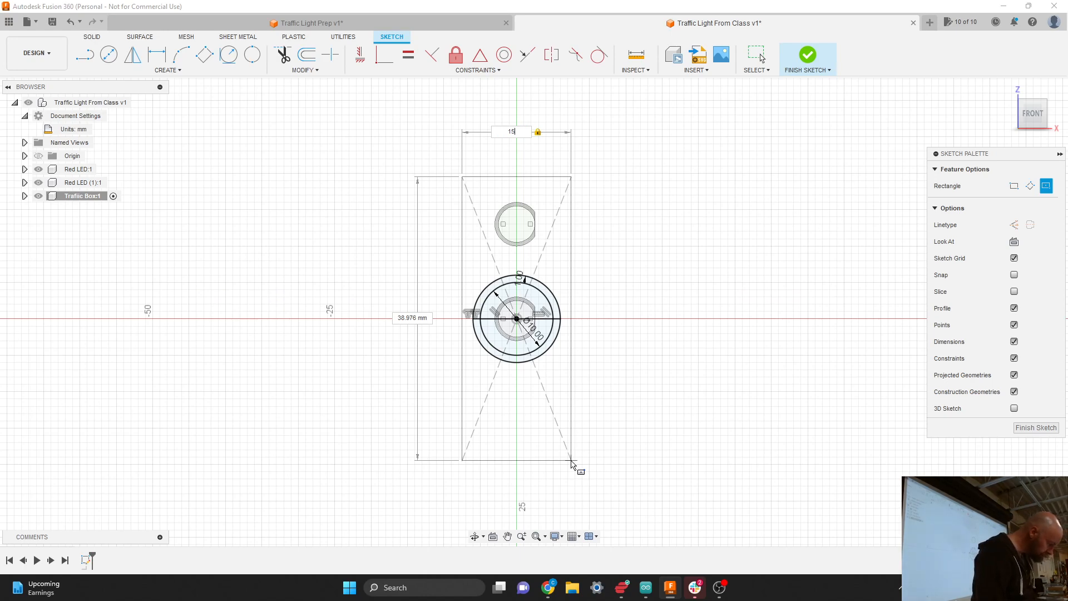
pyautogui.press('Tab')
pyautogui.write('40')
pyautogui.press('Tab')
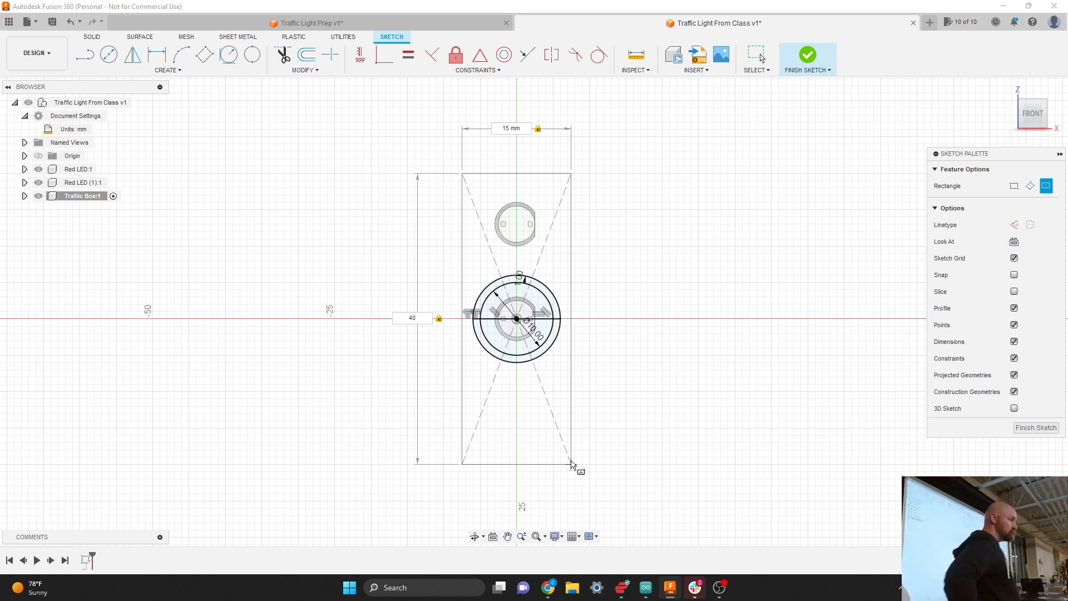
pyautogui.press('Return')
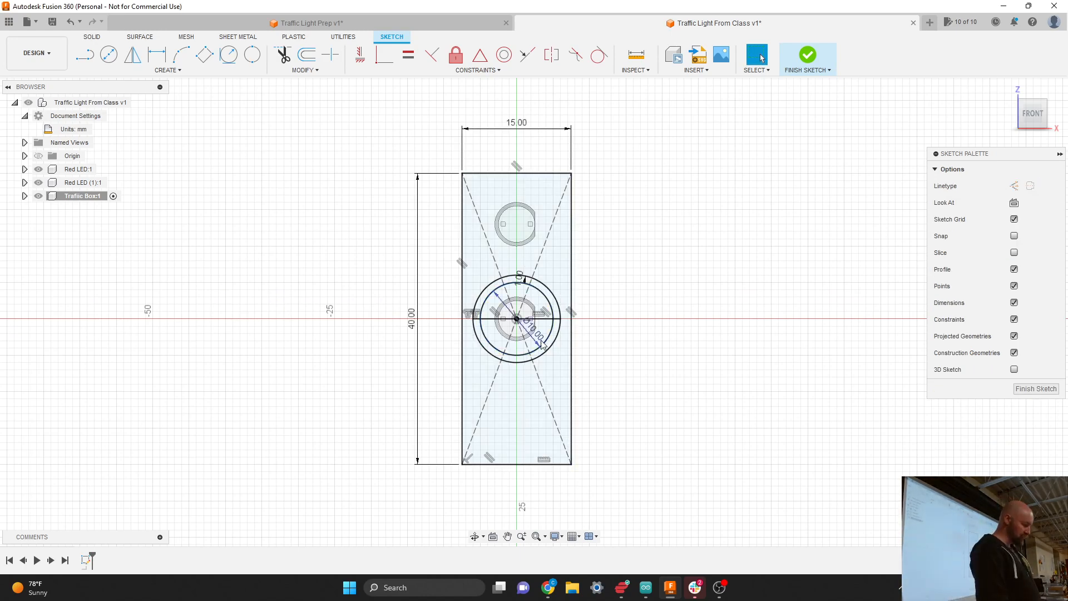
# Move the circle diameter and offset dimension labels outside the rectangle and finish the sketch.
pyautogui.moveTo(538, 342); pyautogui.dragTo(612, 353)
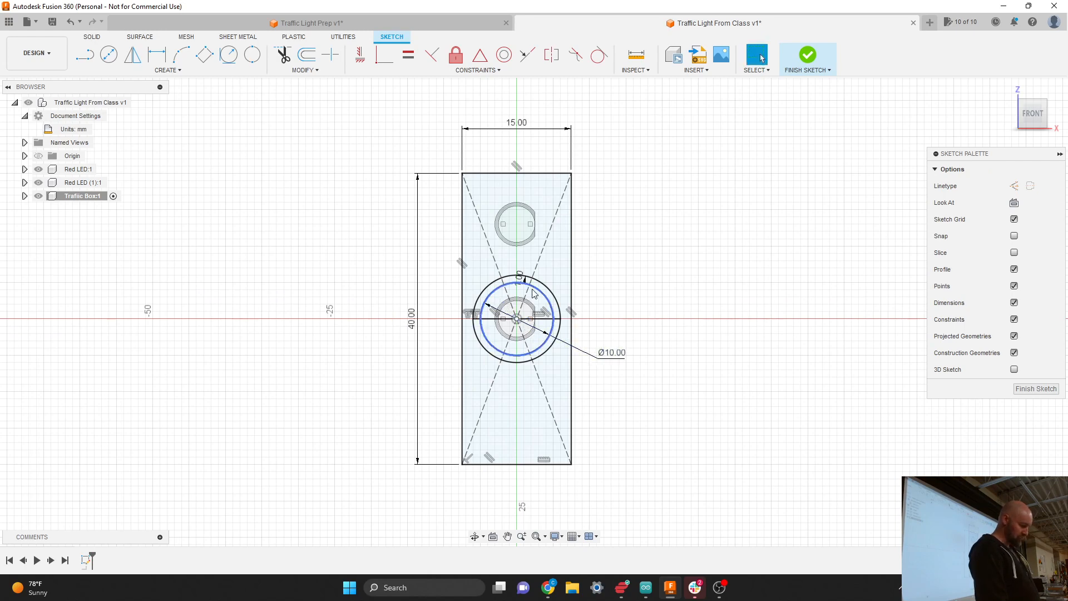
pyautogui.moveTo(522, 280); pyautogui.dragTo(611, 286)
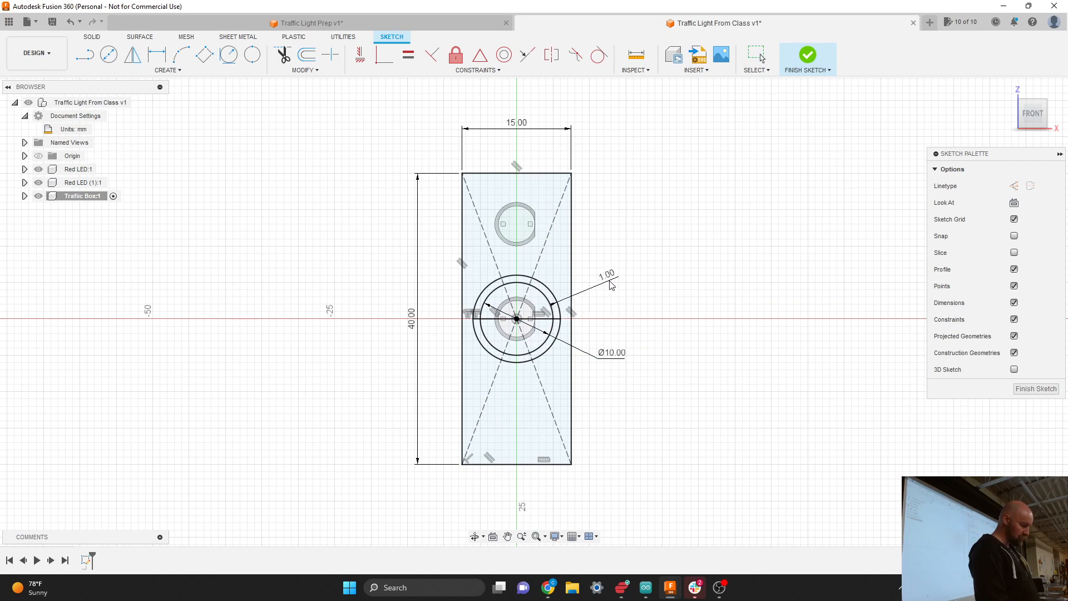
pyautogui.click(811, 61)
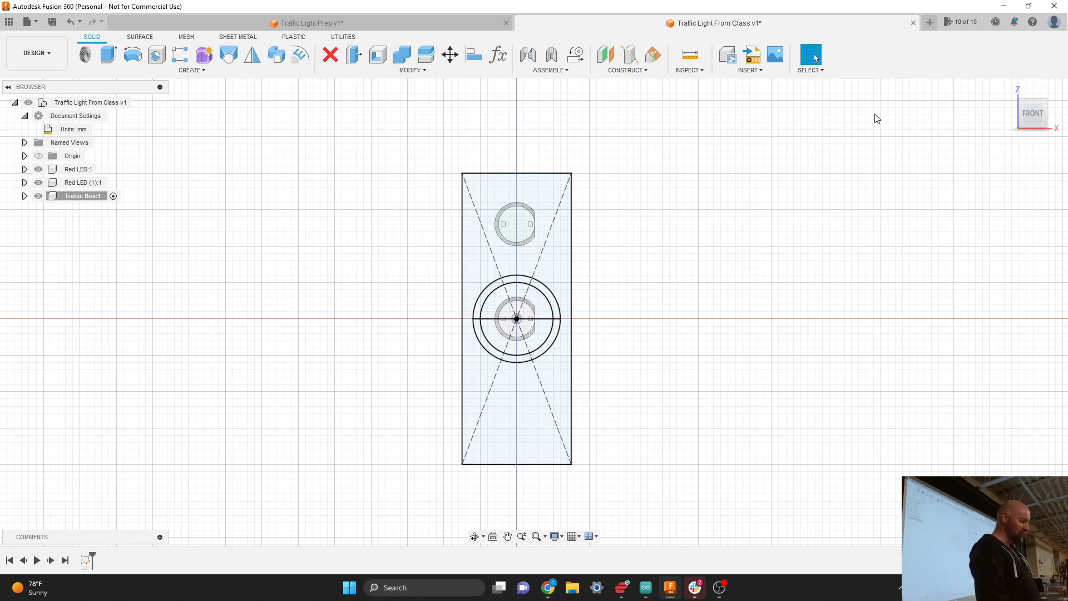
# Extrude the rectangle together with all four half-ring and half-circle profiles 15 mm backward over the LEDs as a new body.
pyautogui.moveTo(1028, 113)
pyautogui.mouseDown()
pyautogui.moveTo(1003, 128)
pyautogui.moveTo(1039, 121)
pyautogui.mouseUp()
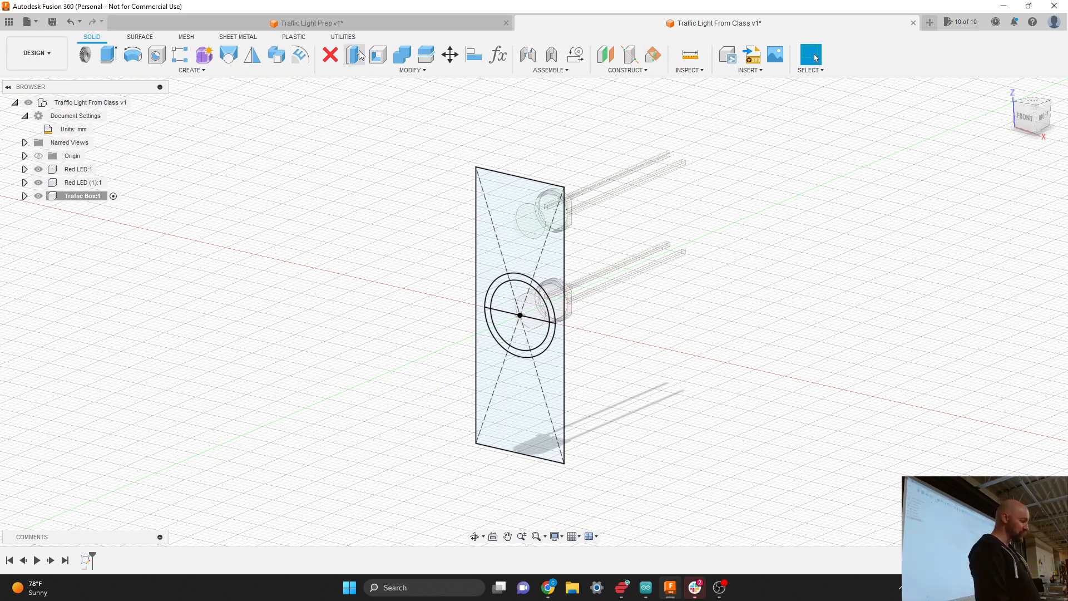
pyautogui.click(192, 71)
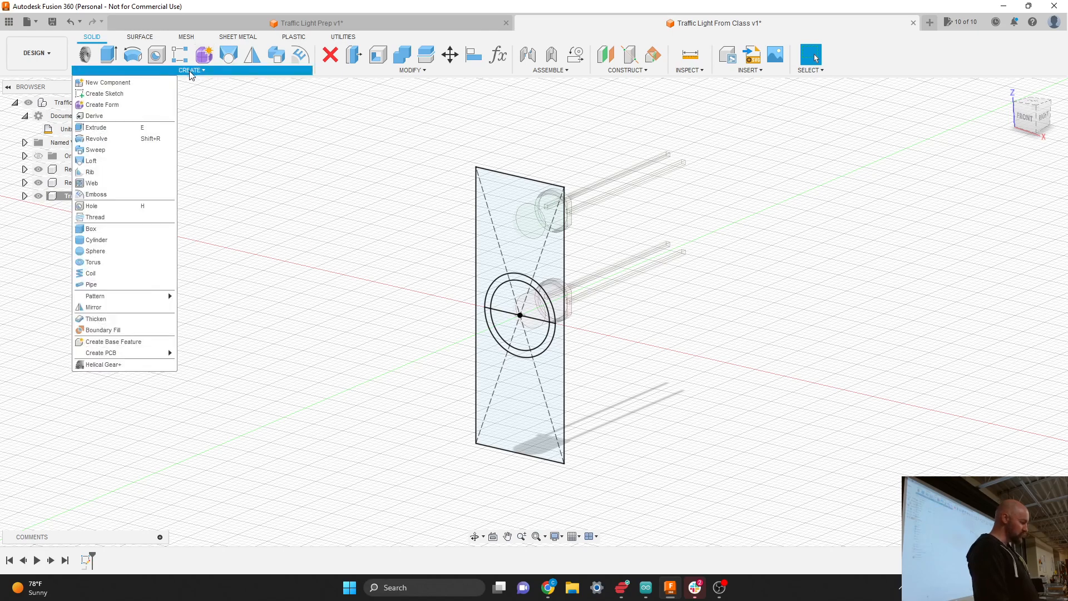
pyautogui.click(129, 129)
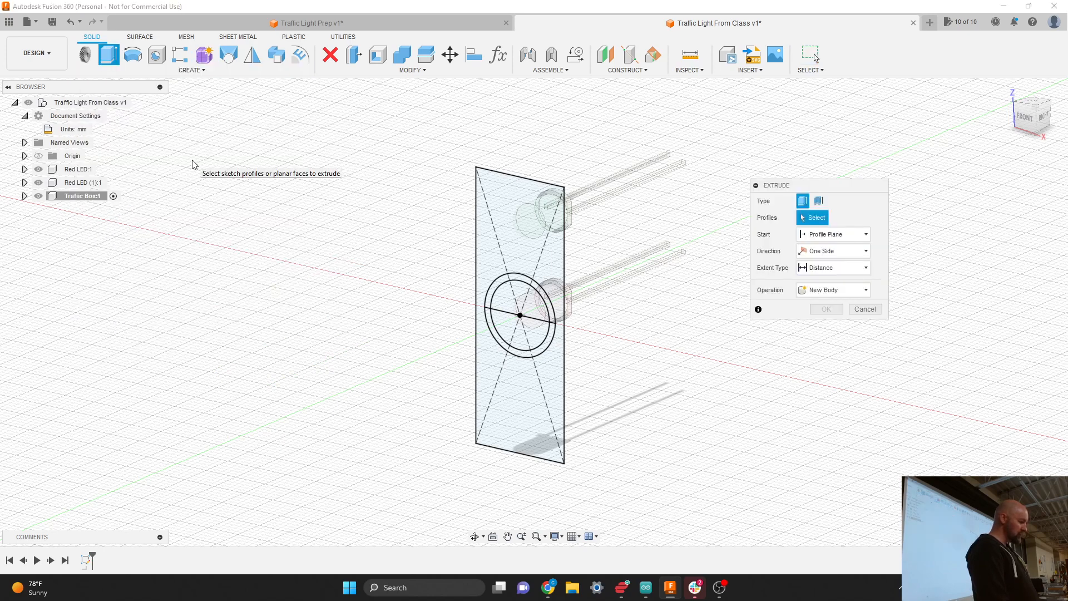
pyautogui.click(508, 240)
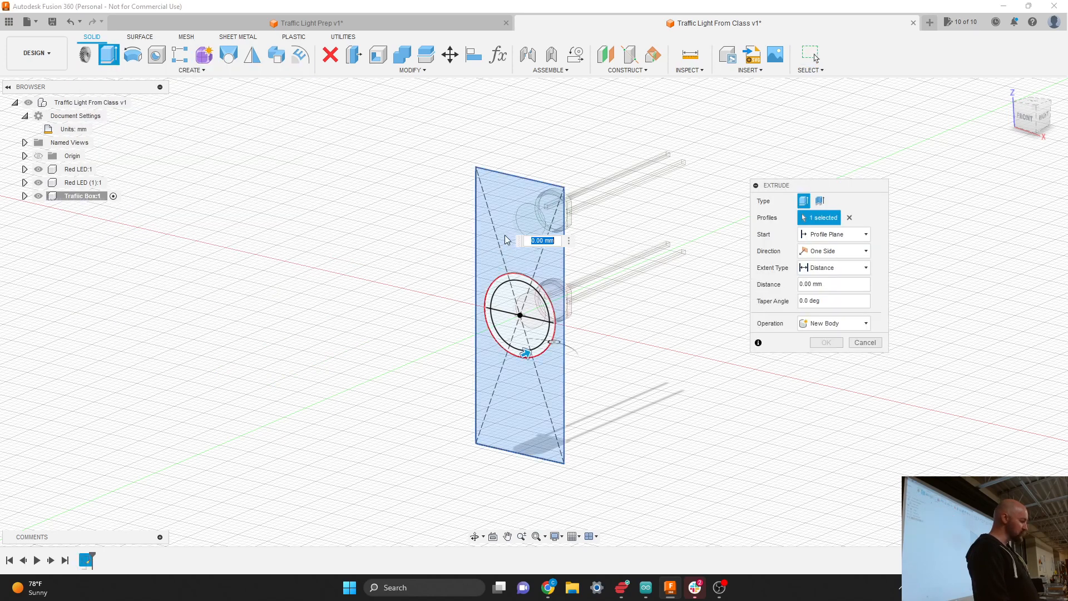
pyautogui.click(515, 280)
pyautogui.click(510, 296)
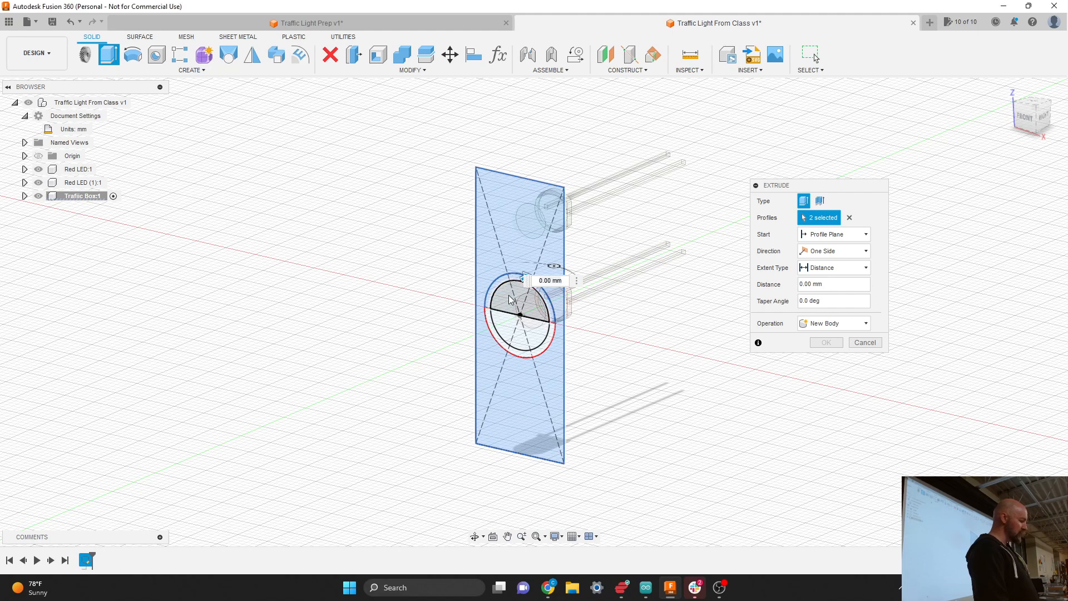
pyautogui.click(504, 321)
pyautogui.click(494, 332)
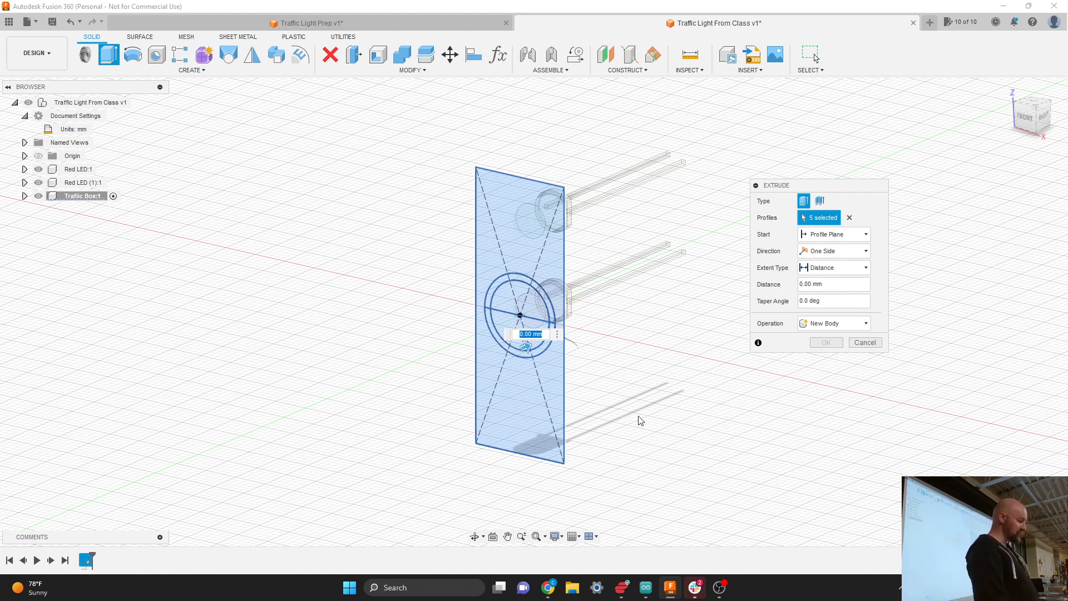
pyautogui.moveTo(527, 349); pyautogui.dragTo(587, 310)
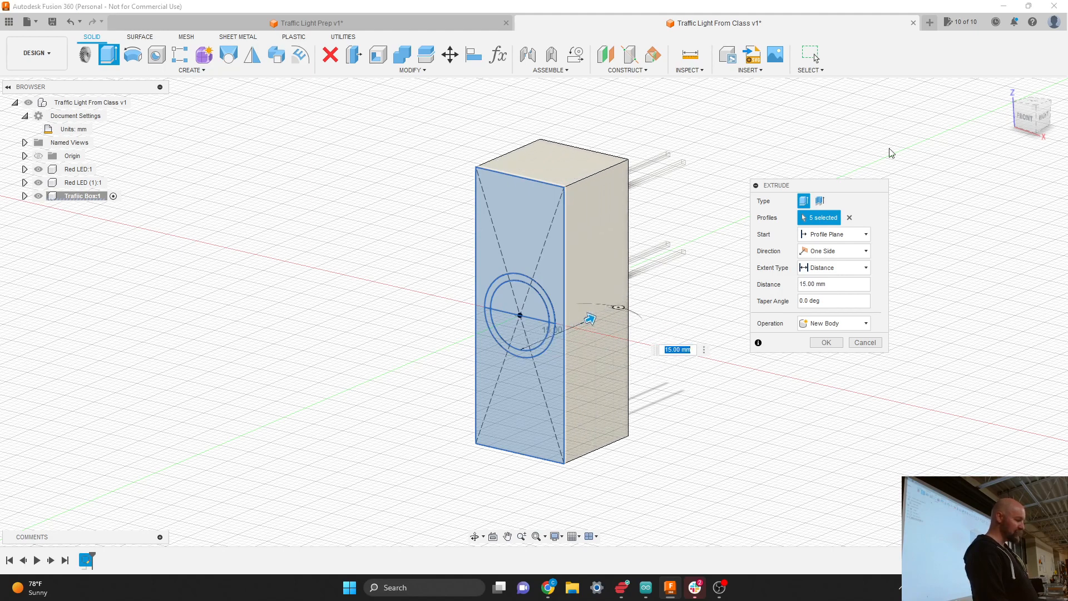
pyautogui.click(1042, 113)
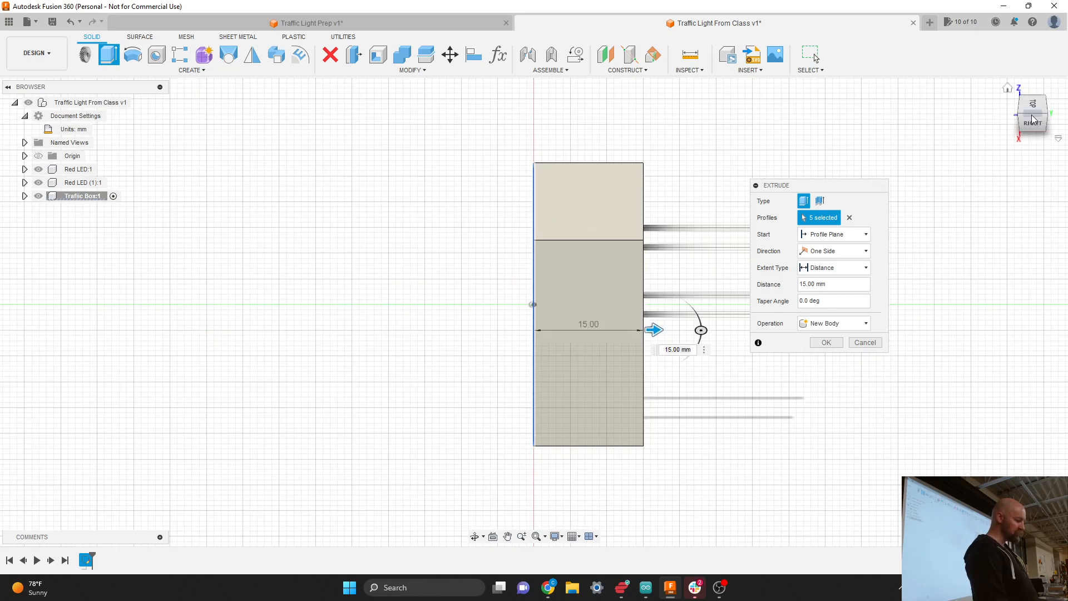
pyautogui.moveTo(1039, 115)
pyautogui.mouseDown()
pyautogui.moveTo(1067, 98)
pyautogui.moveTo(1026, 117)
pyautogui.mouseUp()
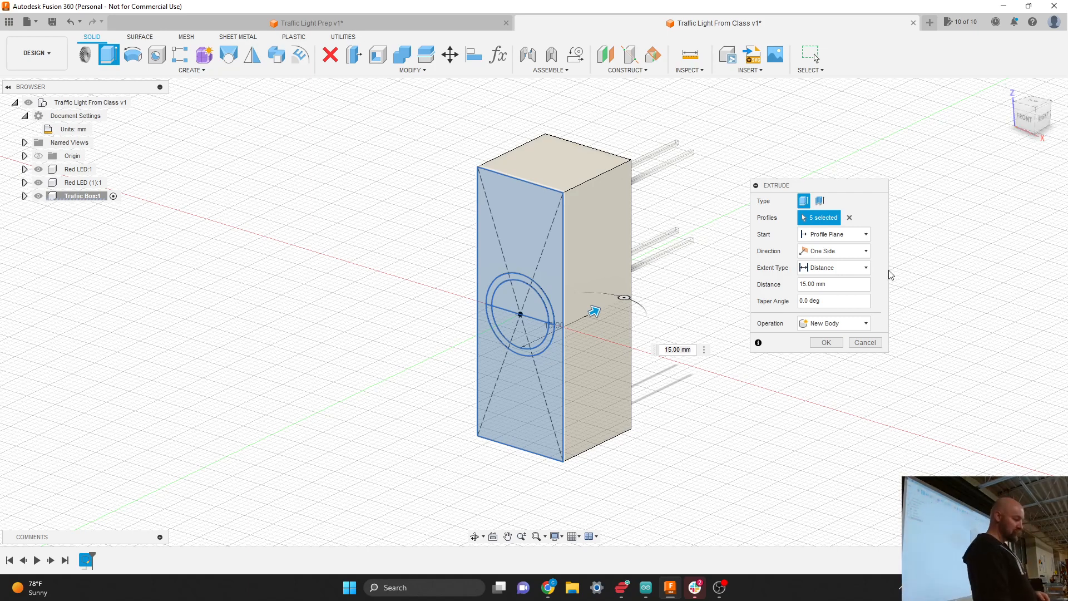
pyautogui.click(826, 342)
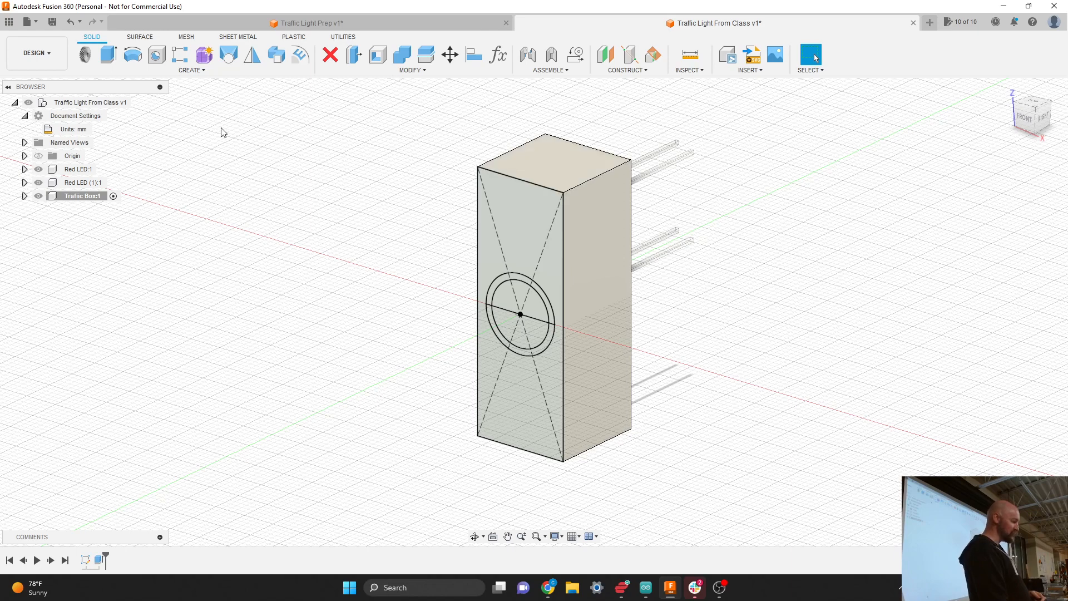
# Shell the whole Traffic Box body with a 1 mm inside thickness, without removing any faces.
pyautogui.click(410, 71)
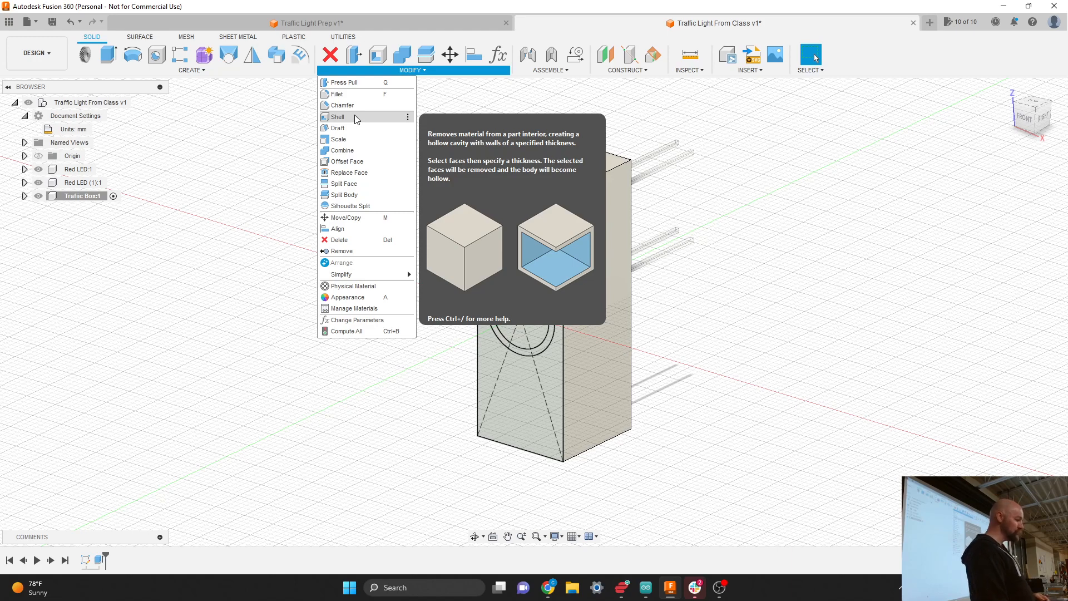
pyautogui.click(354, 117)
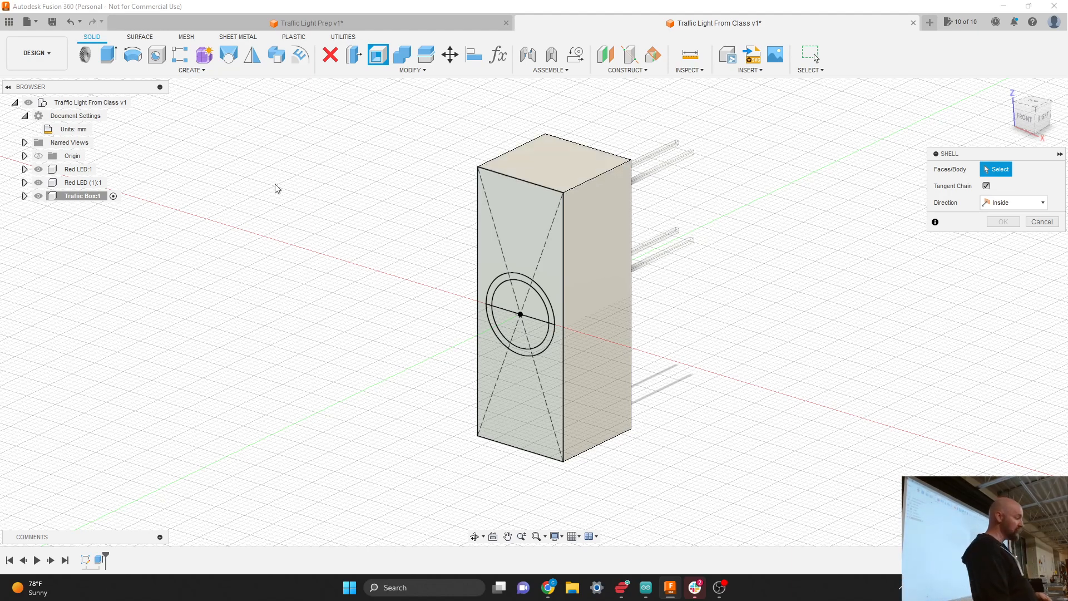
pyautogui.click(25, 195)
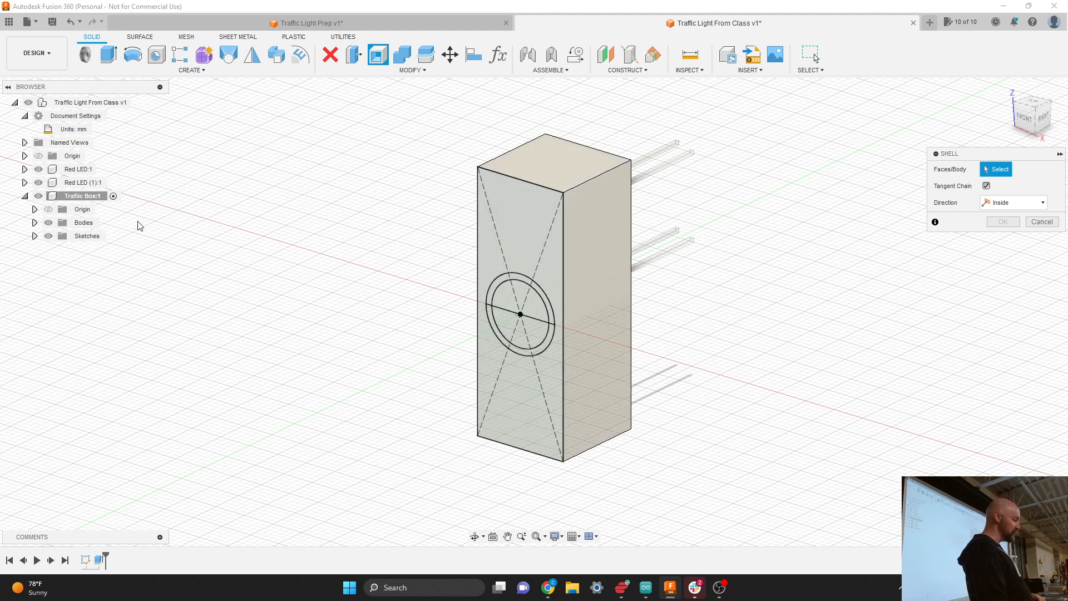
pyautogui.click(35, 223)
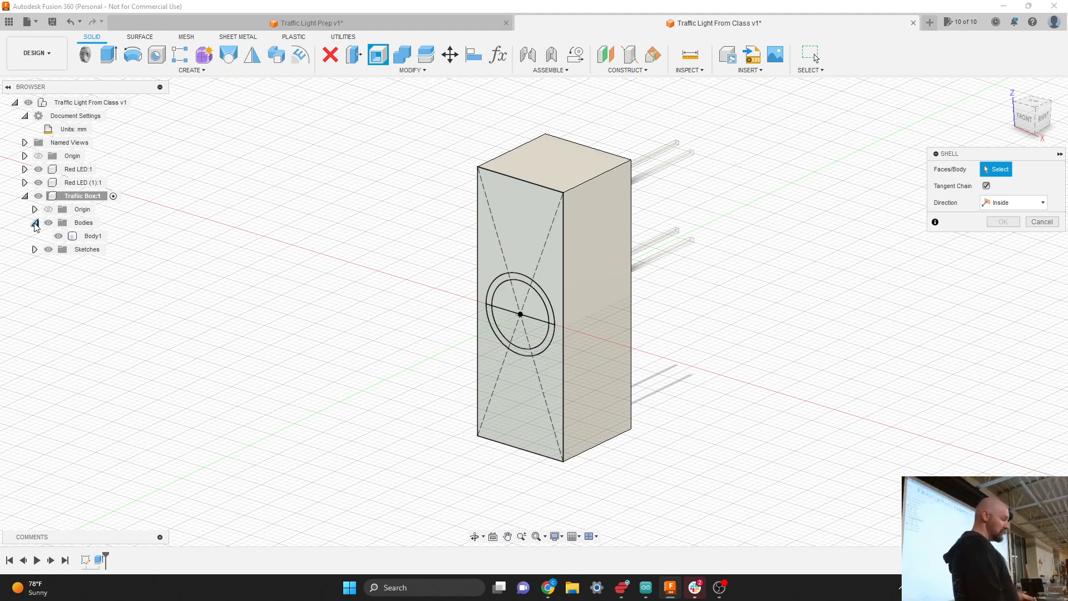
pyautogui.click(92, 236)
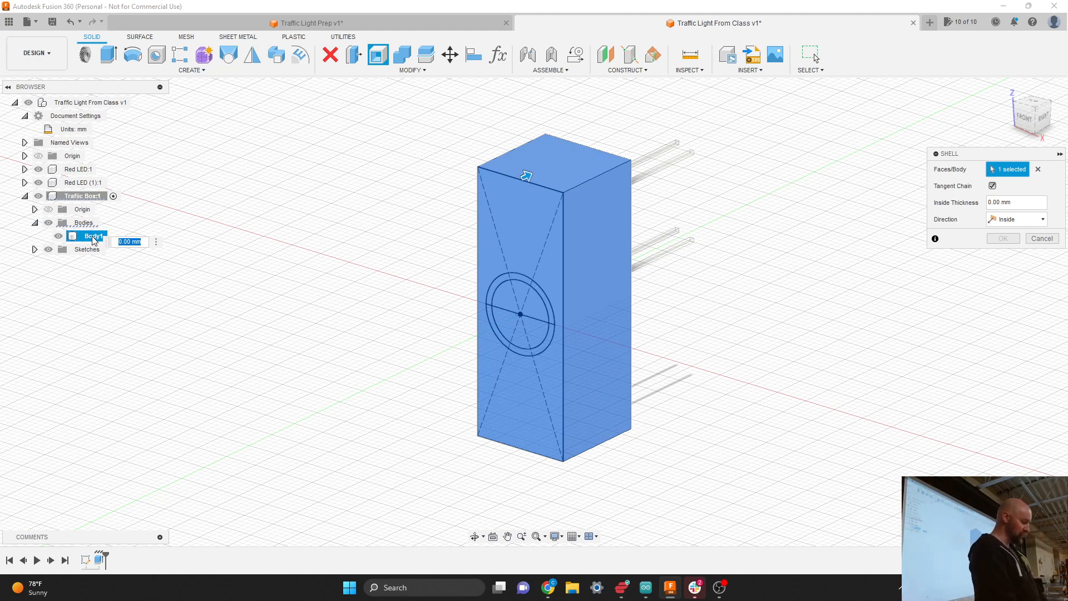
pyautogui.write('1')
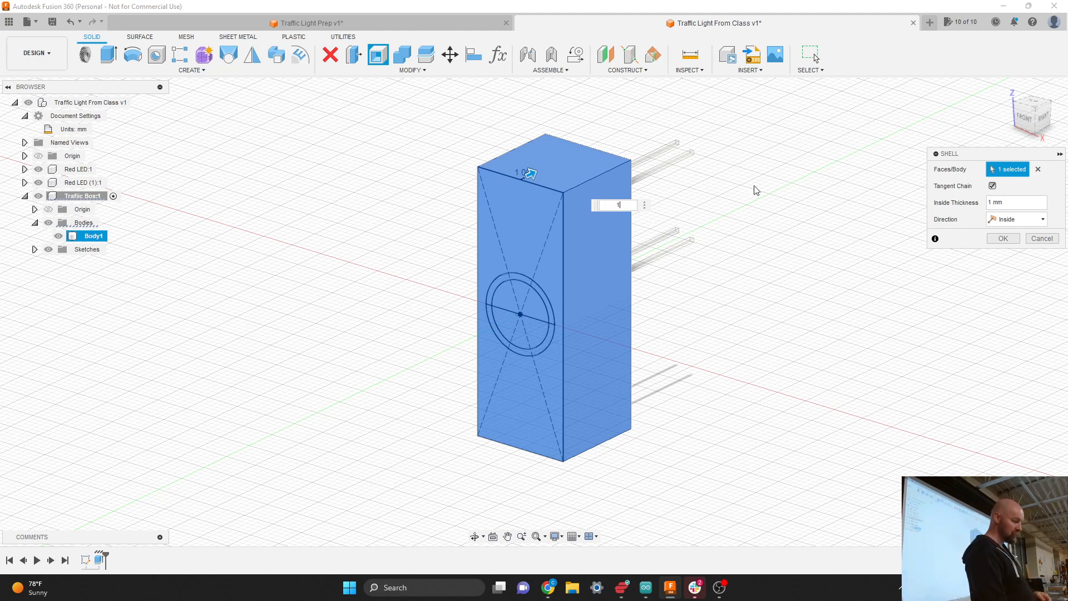
pyautogui.moveTo(968, 157); pyautogui.dragTo(798, 181)
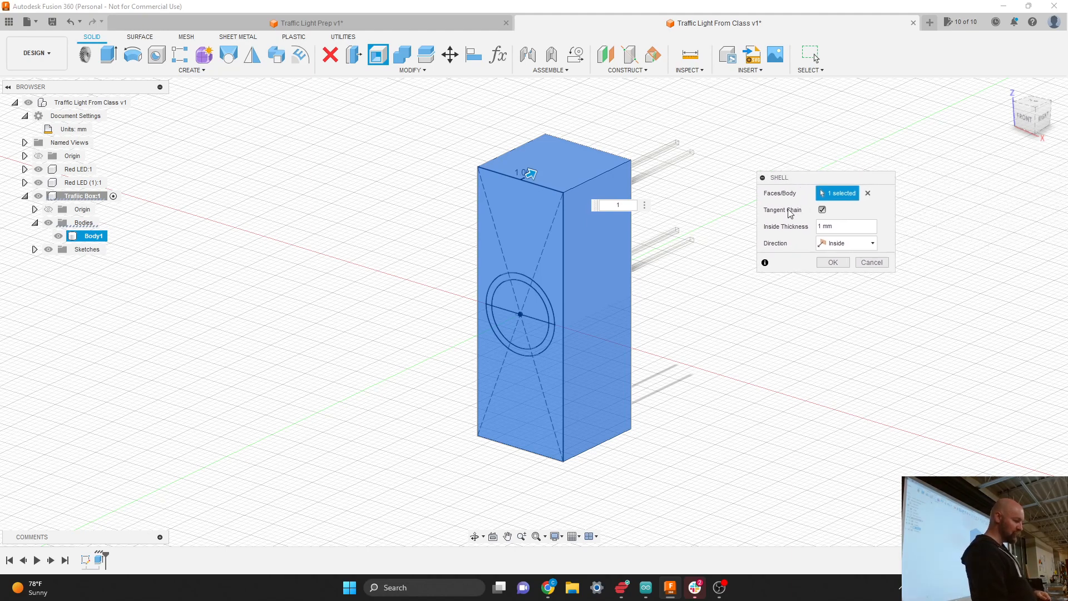
pyautogui.click(837, 265)
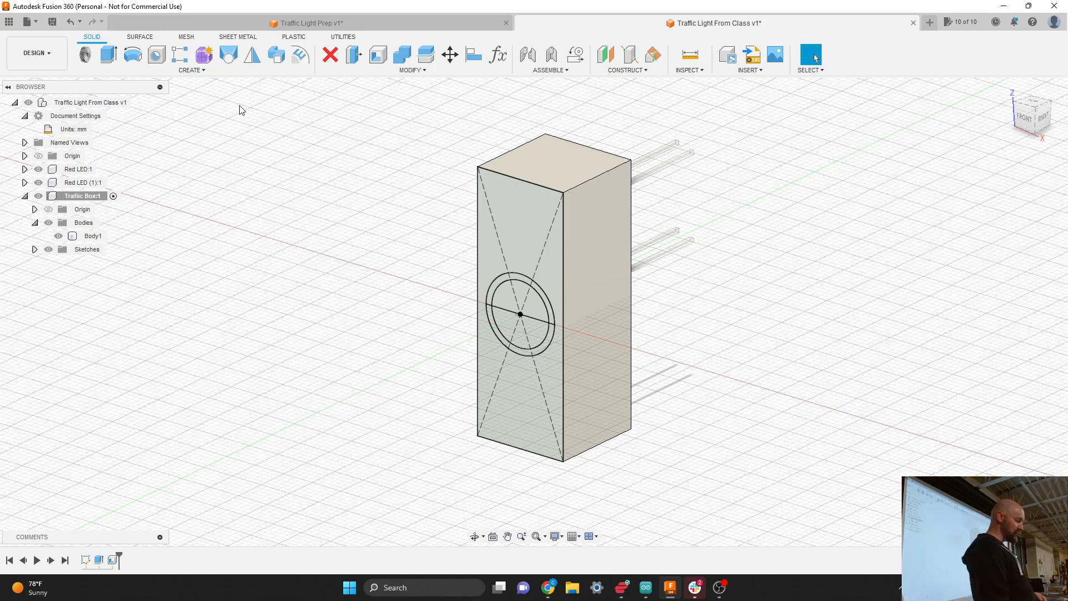
# Cut both inner half-circle profiles 2.5 mm into the box's front face, excluding the Red LED's LED Cap from the cut.
pyautogui.press('e')
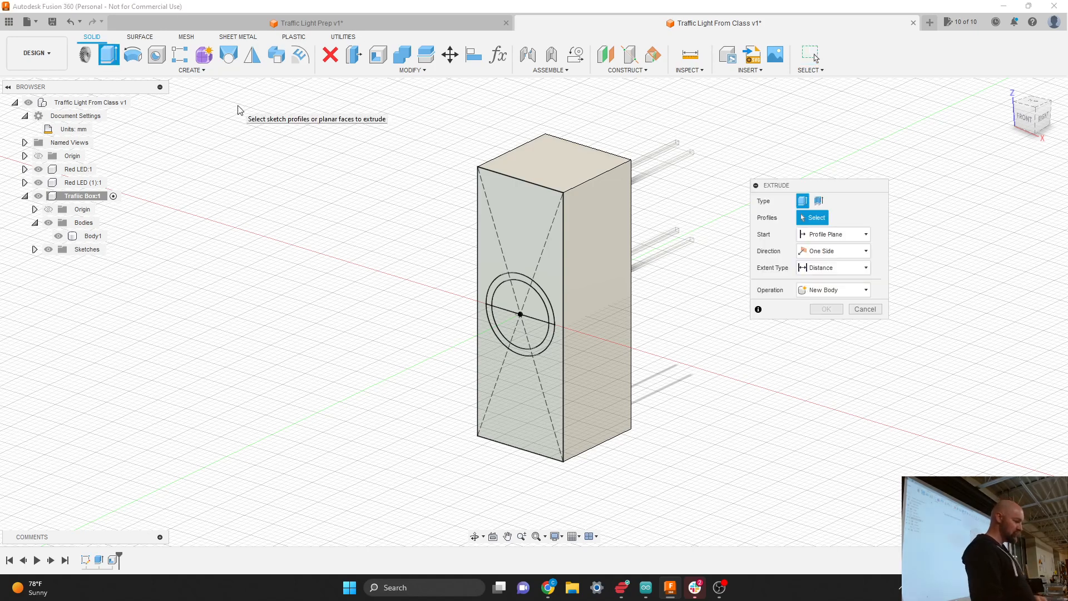
pyautogui.click(506, 304)
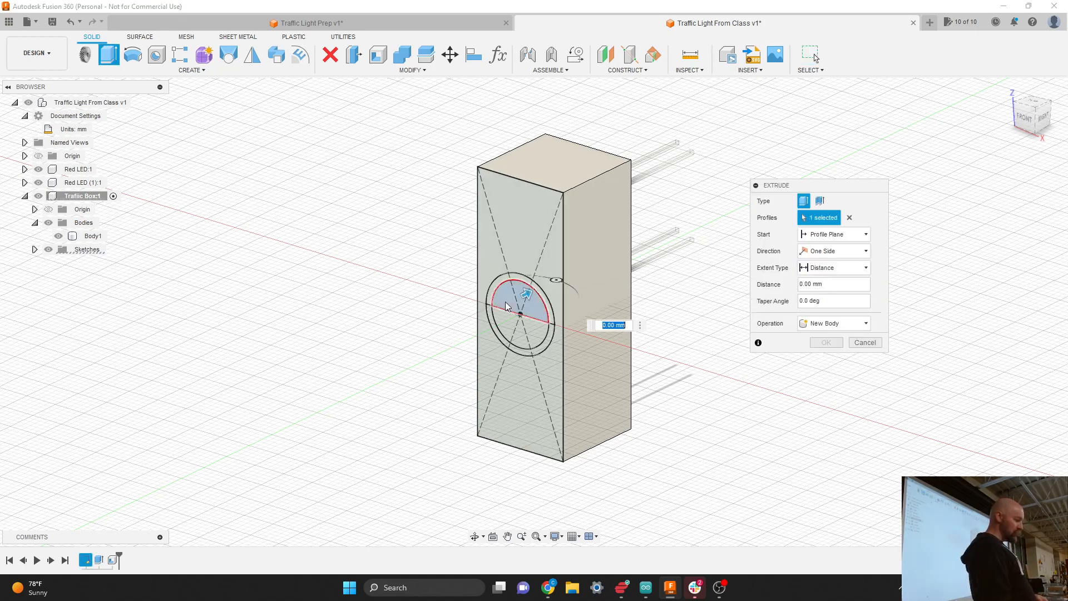
pyautogui.click(508, 328)
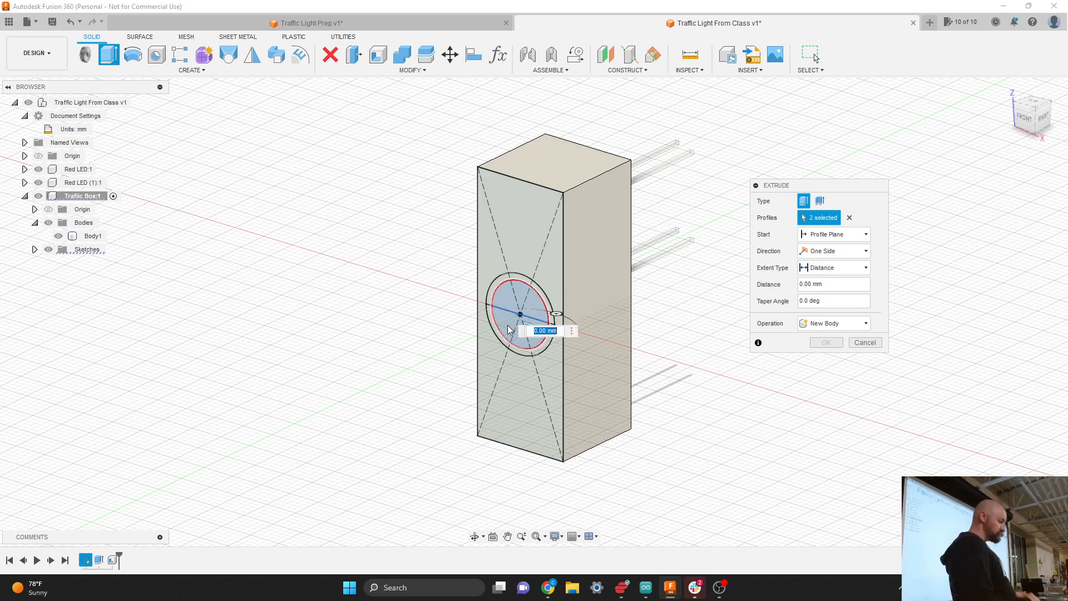
pyautogui.scroll(5, 529, 315)
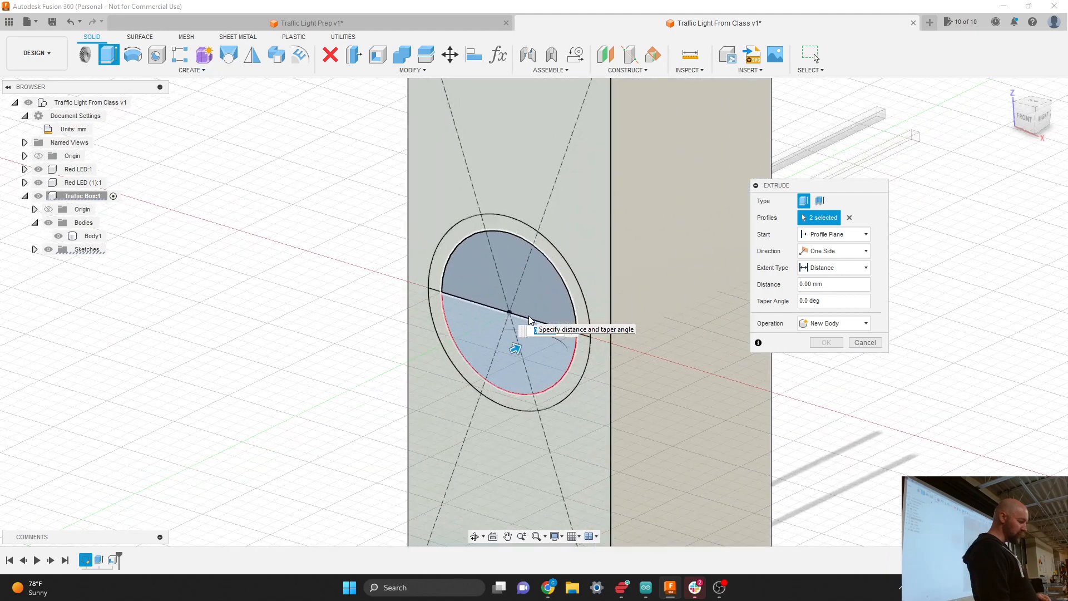
pyautogui.moveTo(516, 349); pyautogui.dragTo(537, 320)
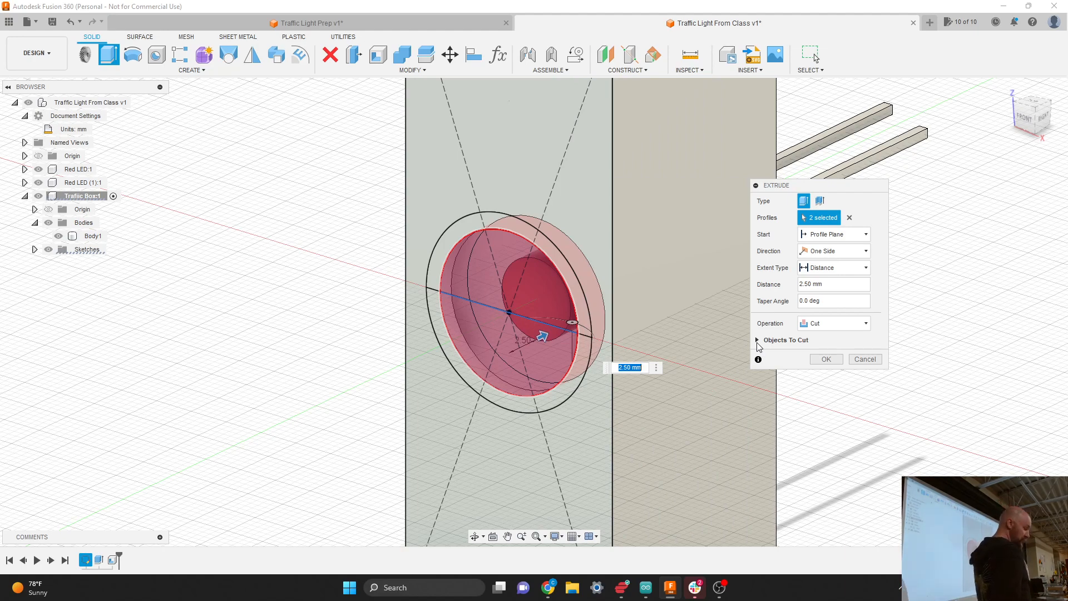
pyautogui.click(758, 341)
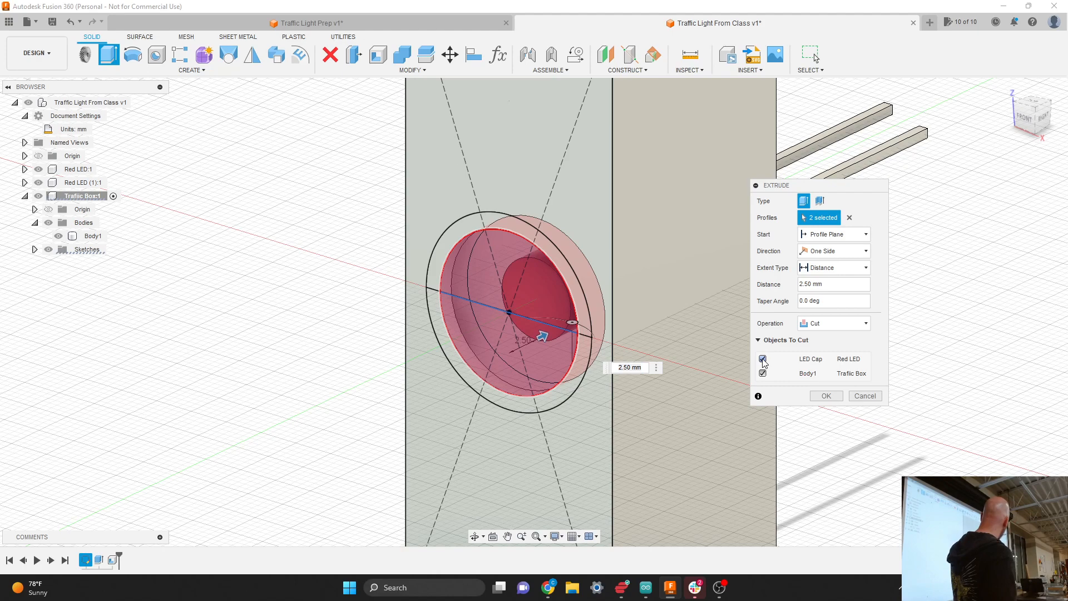
pyautogui.click(763, 359)
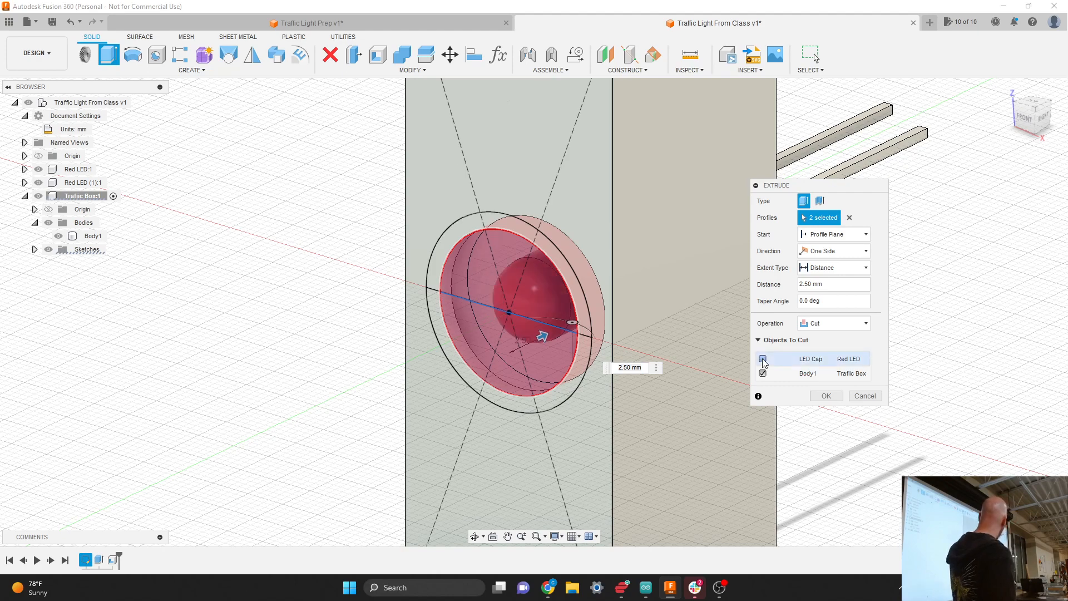
pyautogui.click(763, 360)
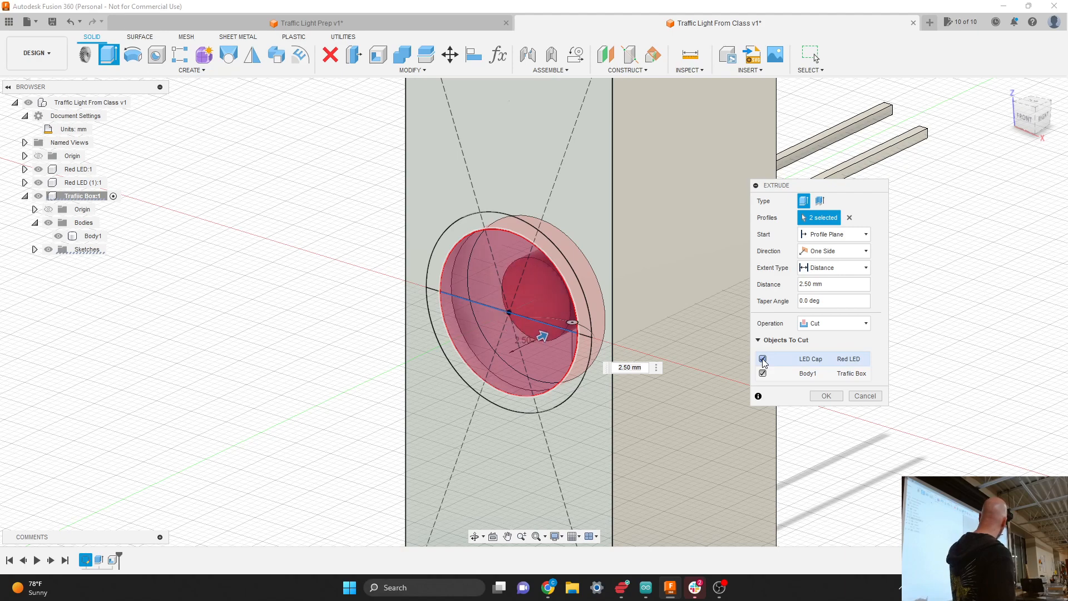
pyautogui.click(763, 360)
pyautogui.click(763, 360)
pyautogui.click(763, 359)
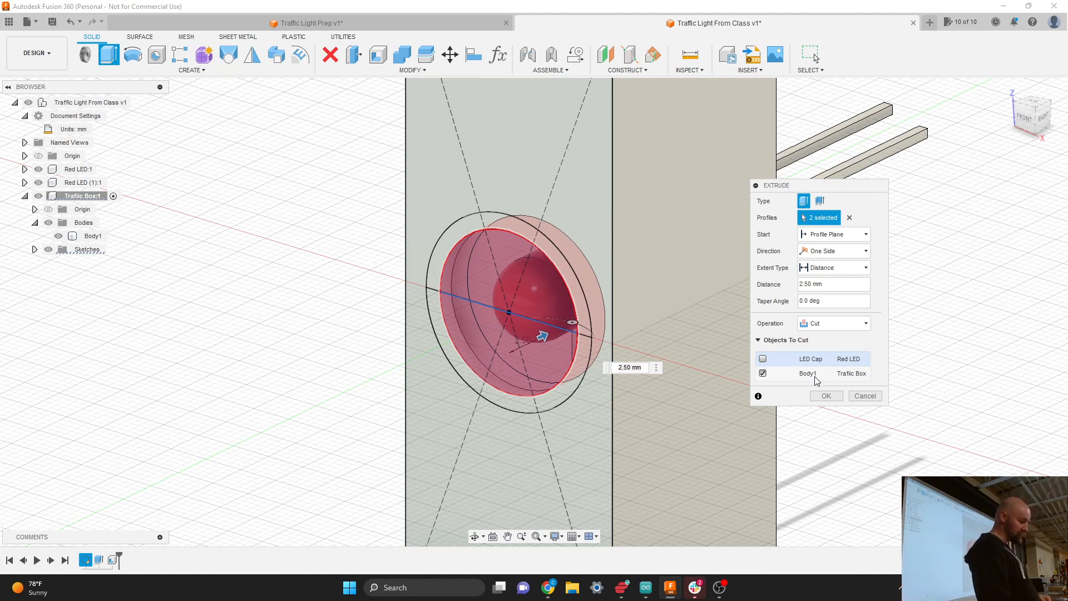
pyautogui.click(827, 396)
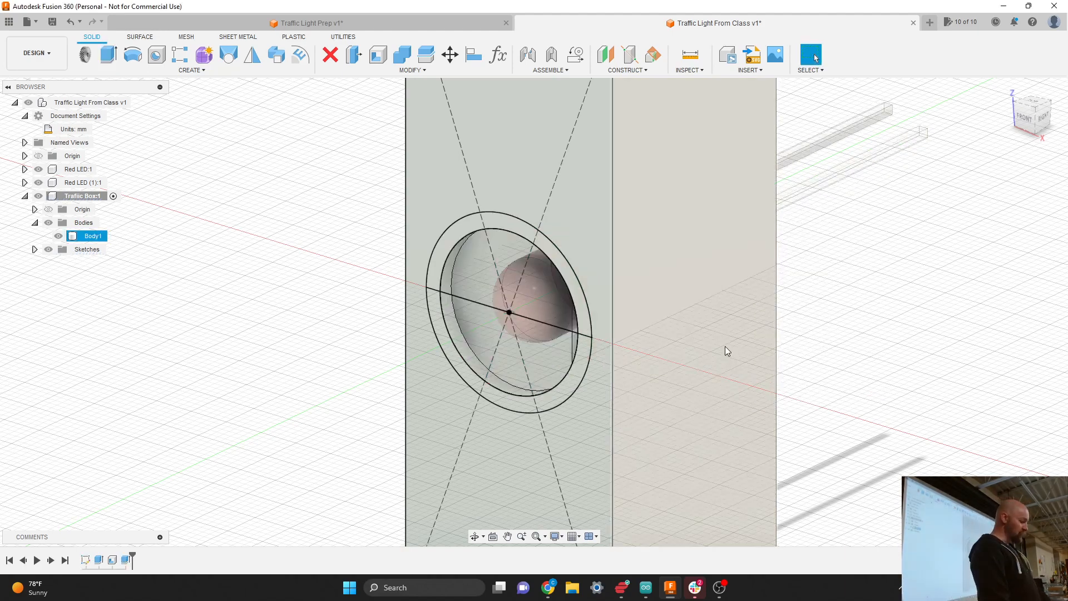
# Extrude the upper half-ring profile 5 mm outward from the box's front face and join it to the box as a visor.
pyautogui.press('e')
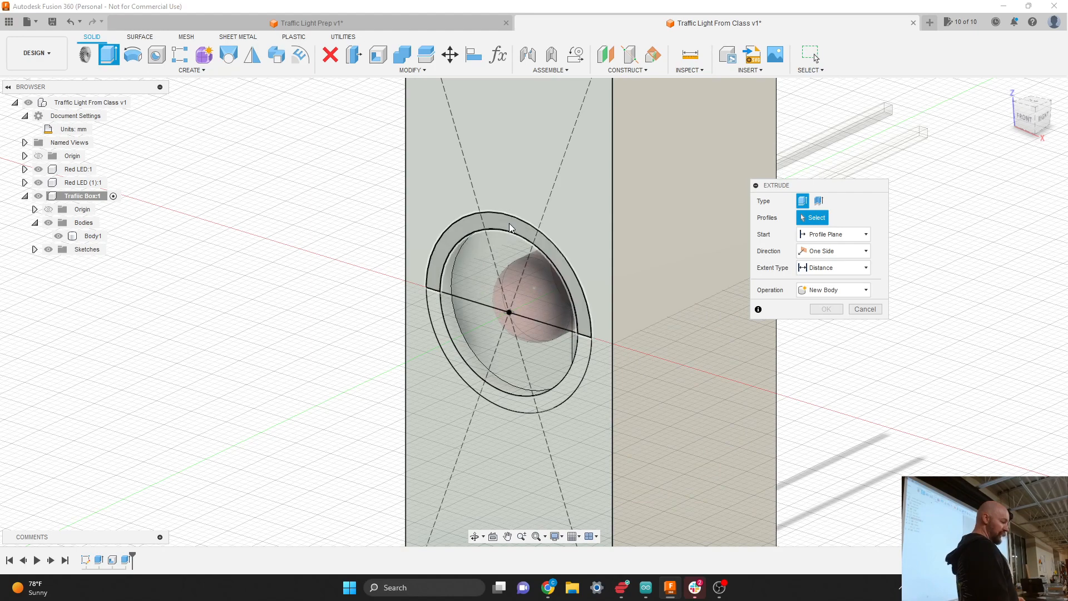
pyautogui.click(510, 222)
pyautogui.moveTo(515, 225); pyautogui.dragTo(457, 239)
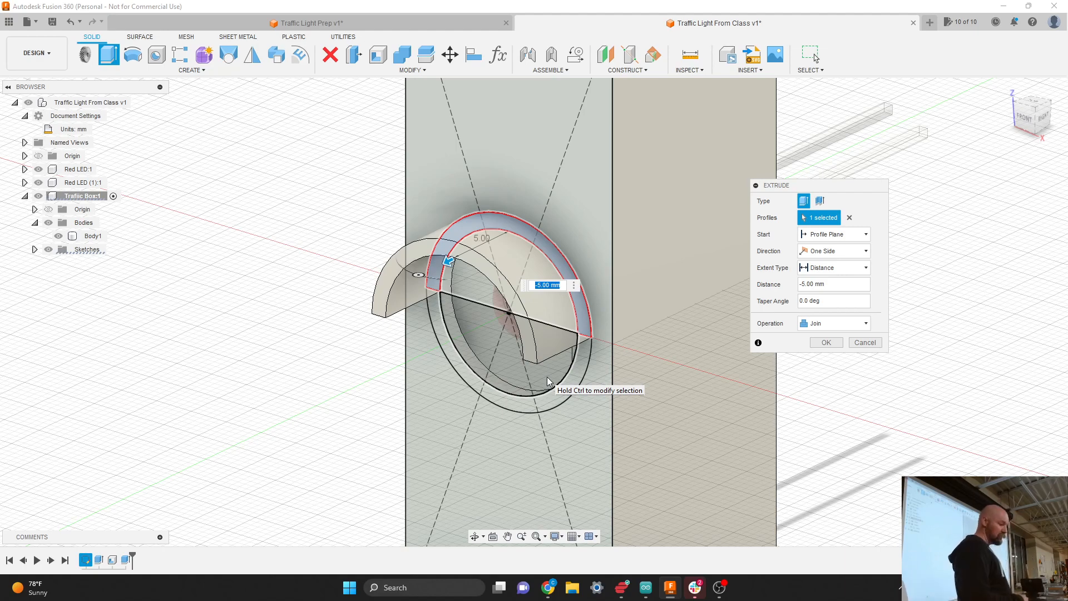
pyautogui.scroll(-3, 450, 181)
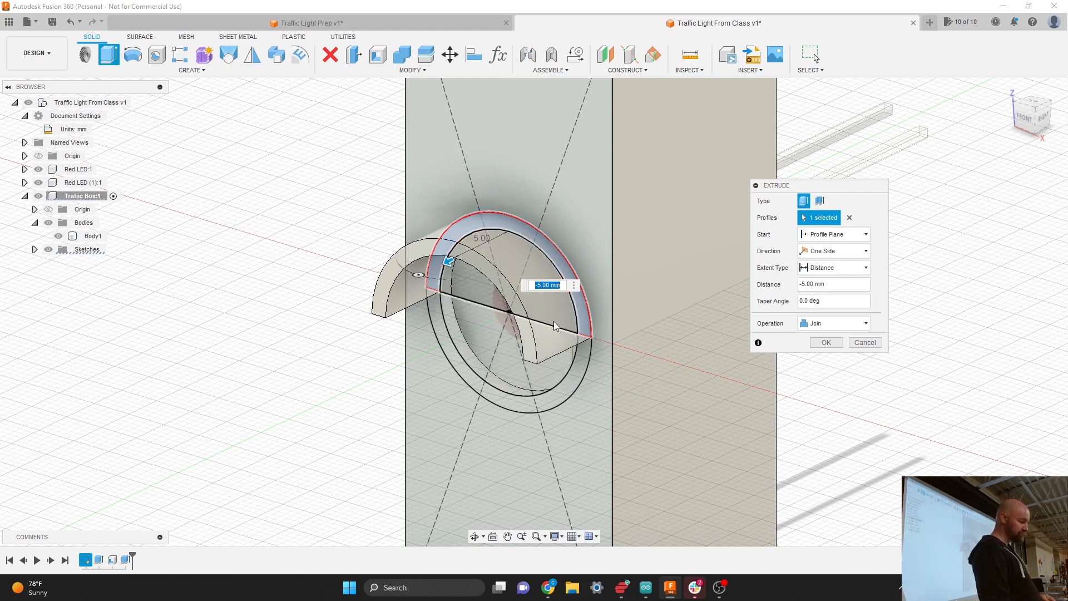
pyautogui.scroll(-4, 575, 419)
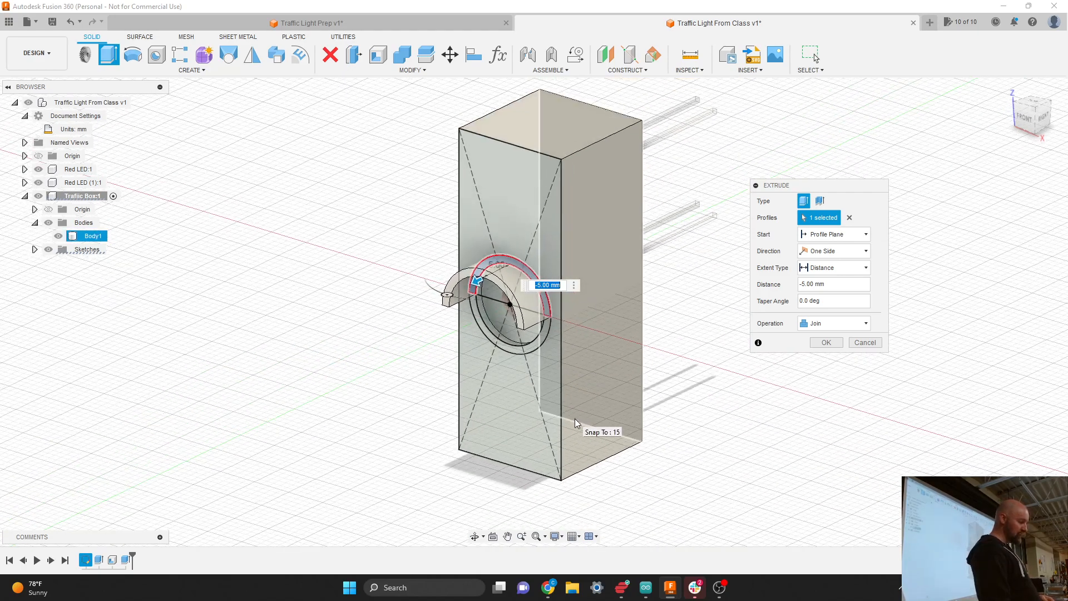
pyautogui.scroll(2, 547, 320)
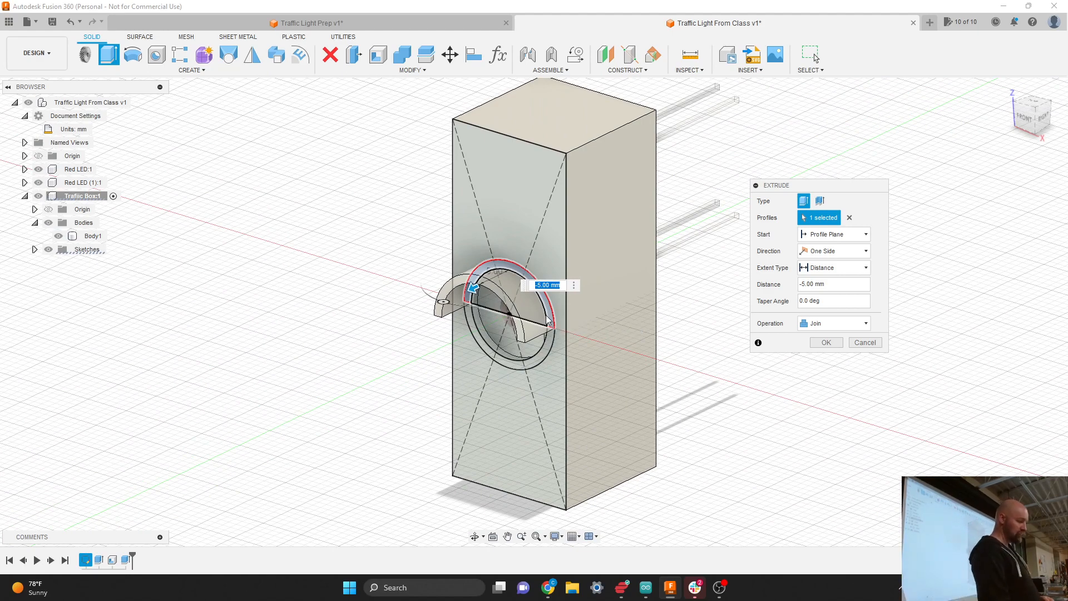
pyautogui.click(827, 343)
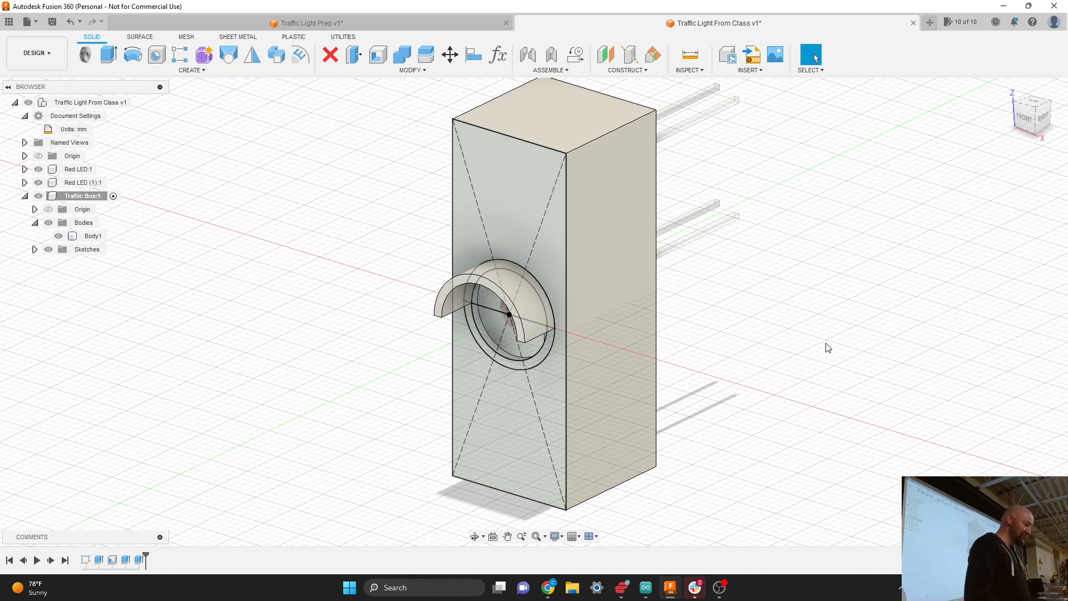
# Hide the Traffic Box component's sketch on the front face.
pyautogui.click(1024, 117)
pyautogui.moveTo(1059, 105); pyautogui.dragTo(1045, 113)
pyautogui.scroll(-1, 818, 287)
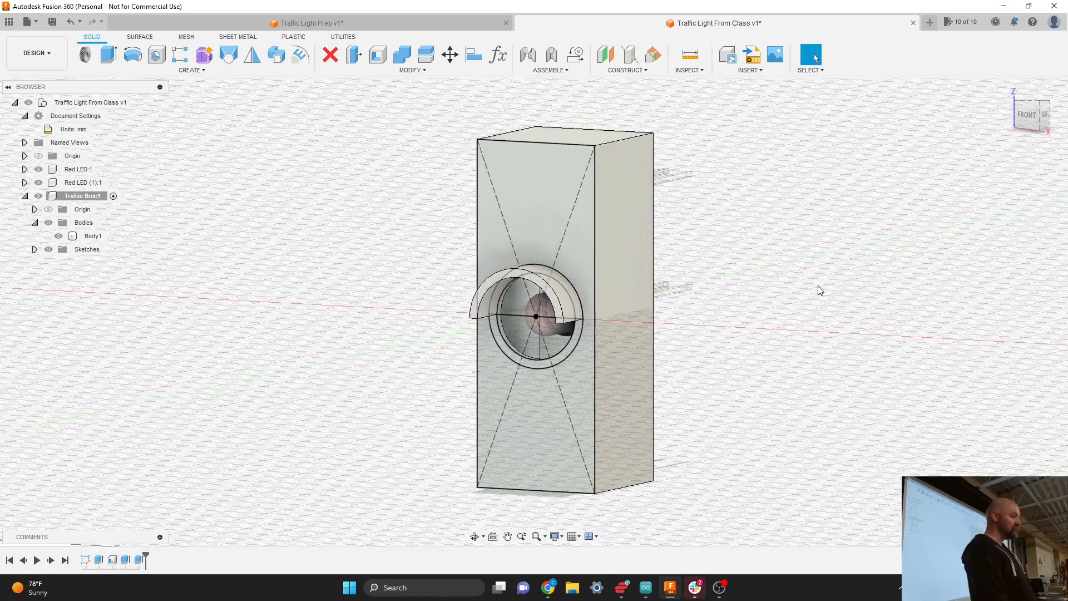
pyautogui.scroll(2, 719, 330)
pyautogui.scroll(-2, 685, 325)
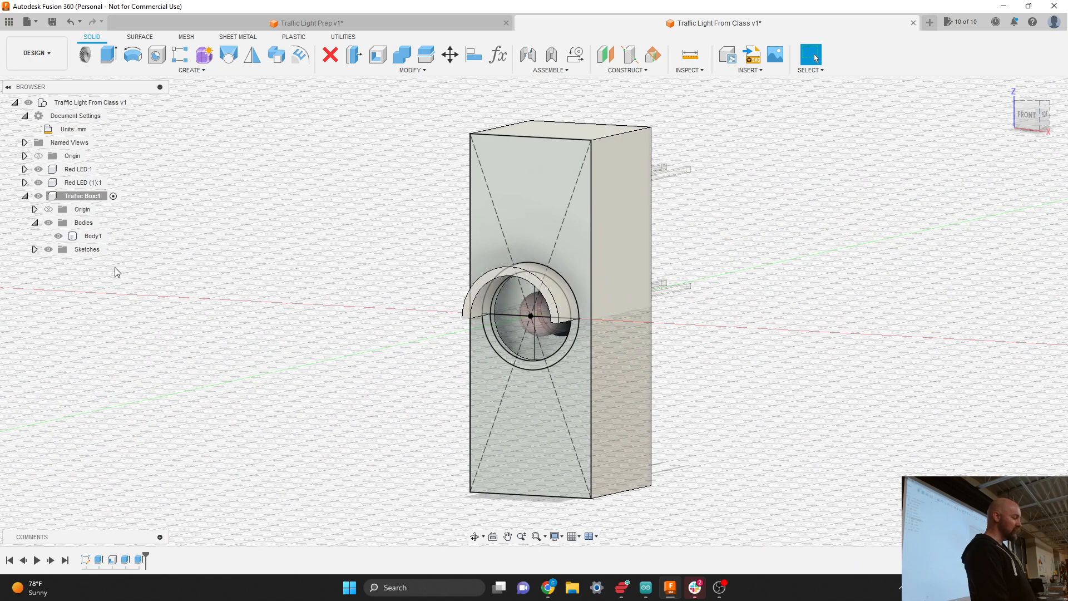
pyautogui.click(34, 249)
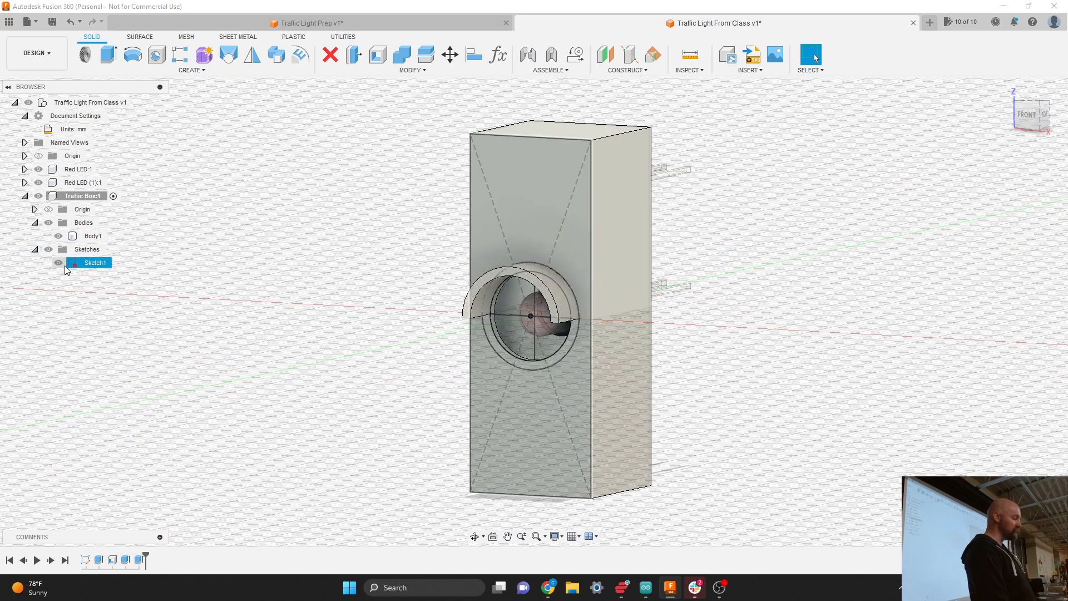
pyautogui.click(58, 262)
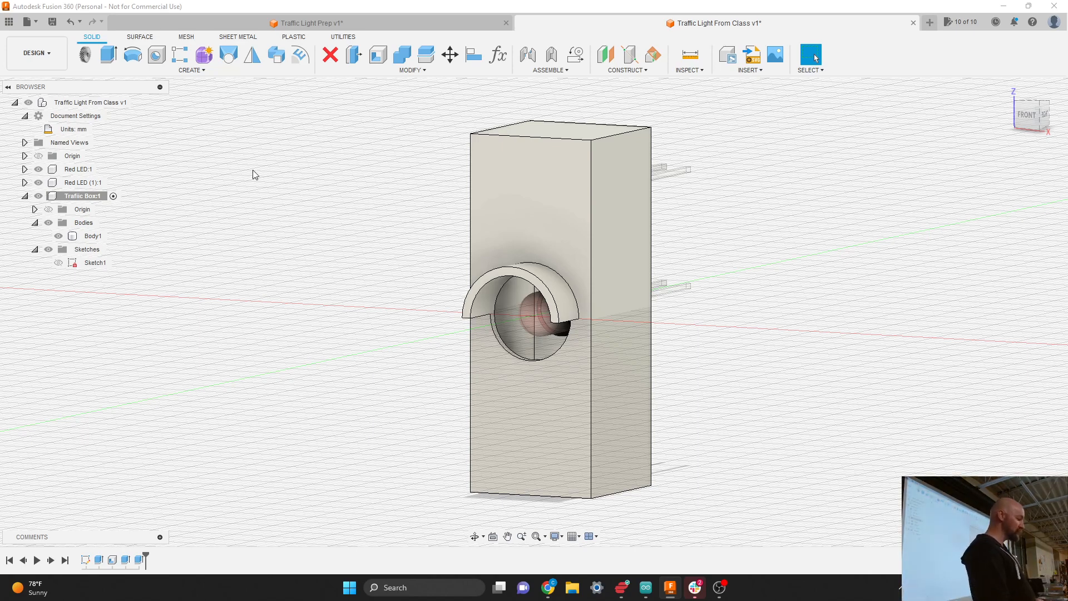
# Start a rectangular pattern of features using the light-opening cut and the visor extrusion as its objects.
pyautogui.click(477, 169)
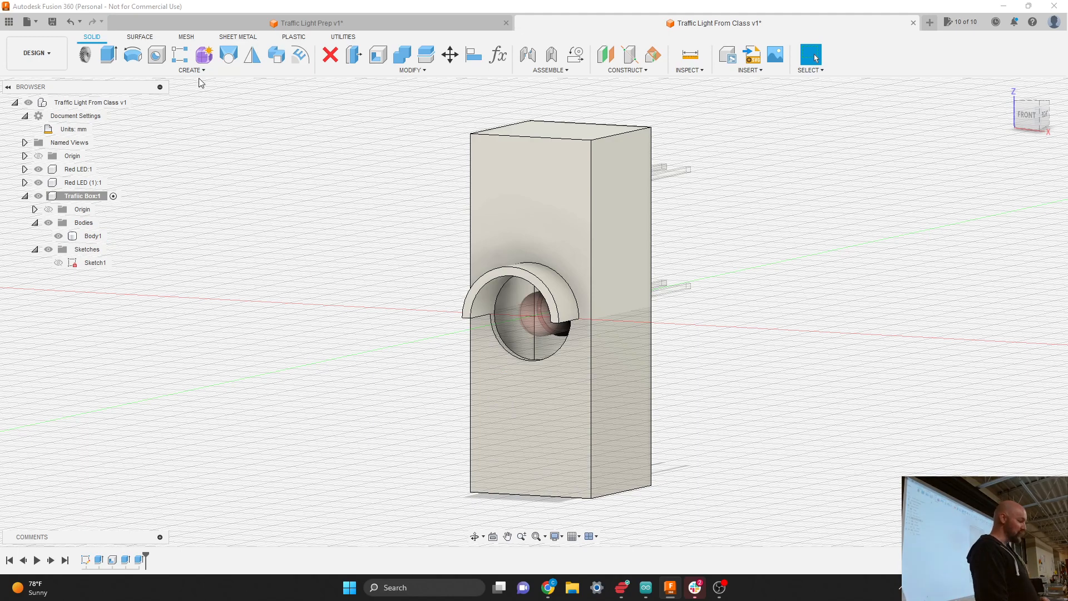
pyautogui.click(181, 55)
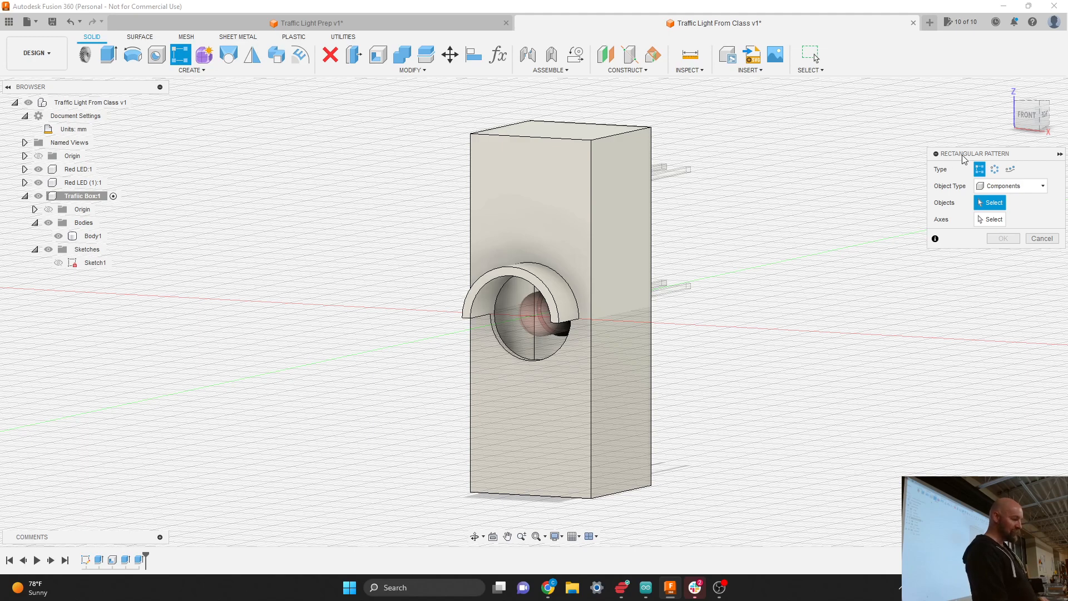
pyautogui.moveTo(957, 155); pyautogui.dragTo(812, 177)
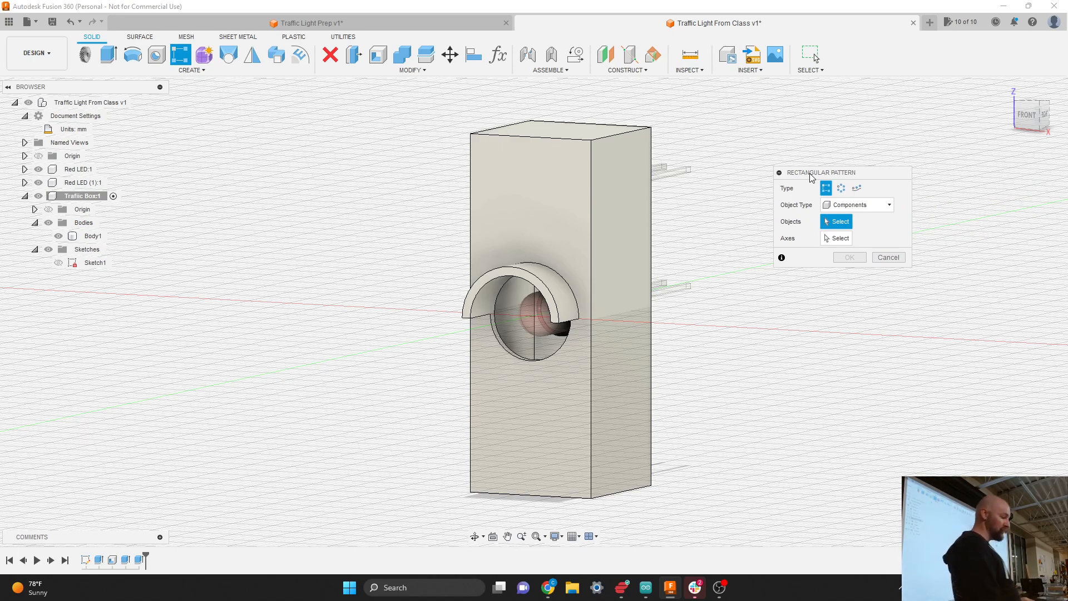
pyautogui.click(853, 207)
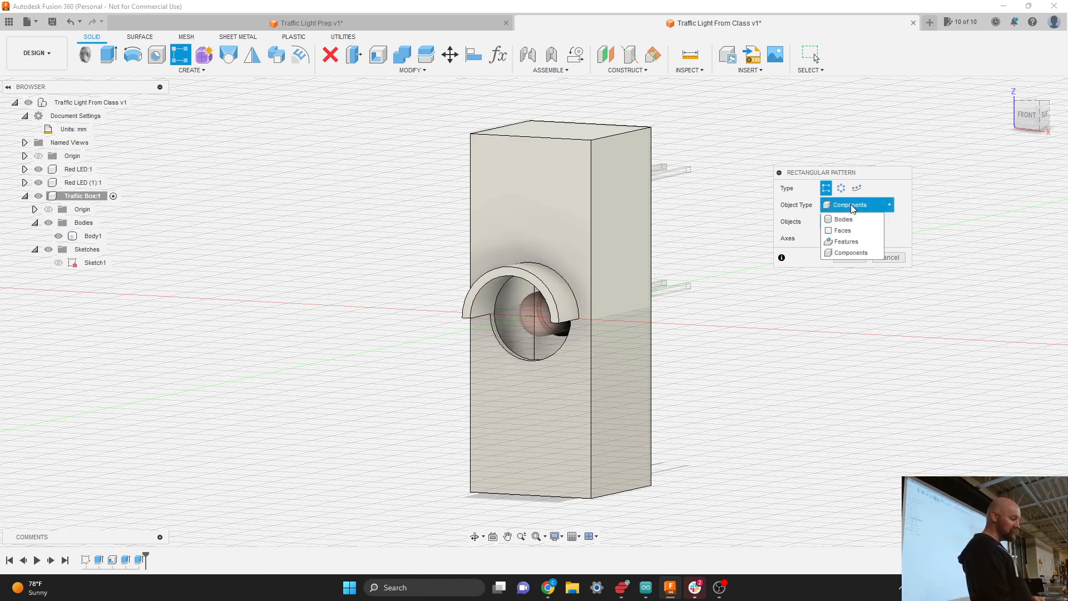
pyautogui.click(846, 242)
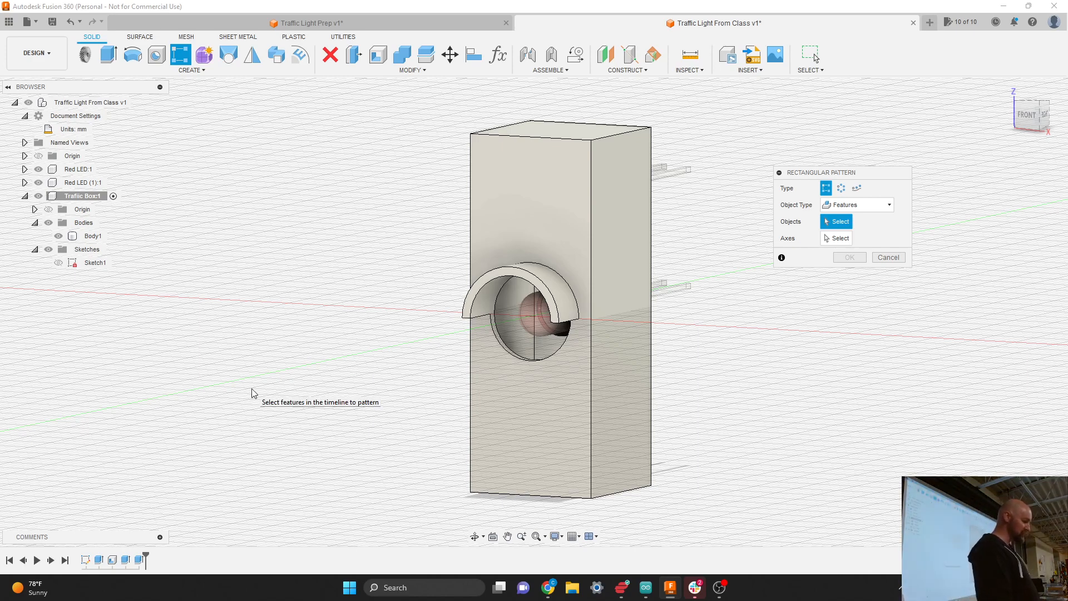
pyautogui.click(126, 560)
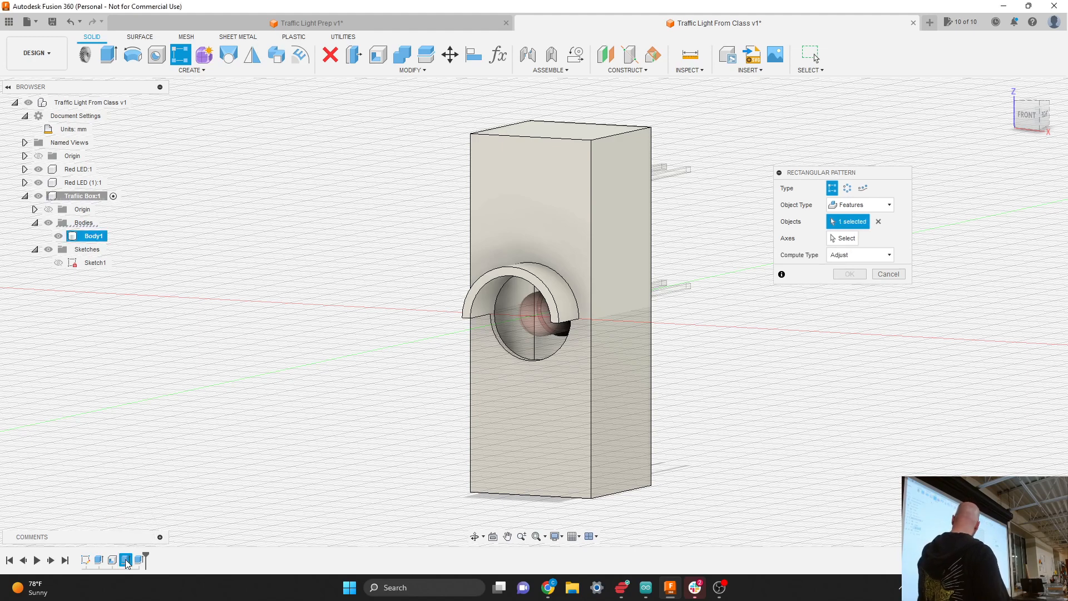
pyautogui.click(141, 562)
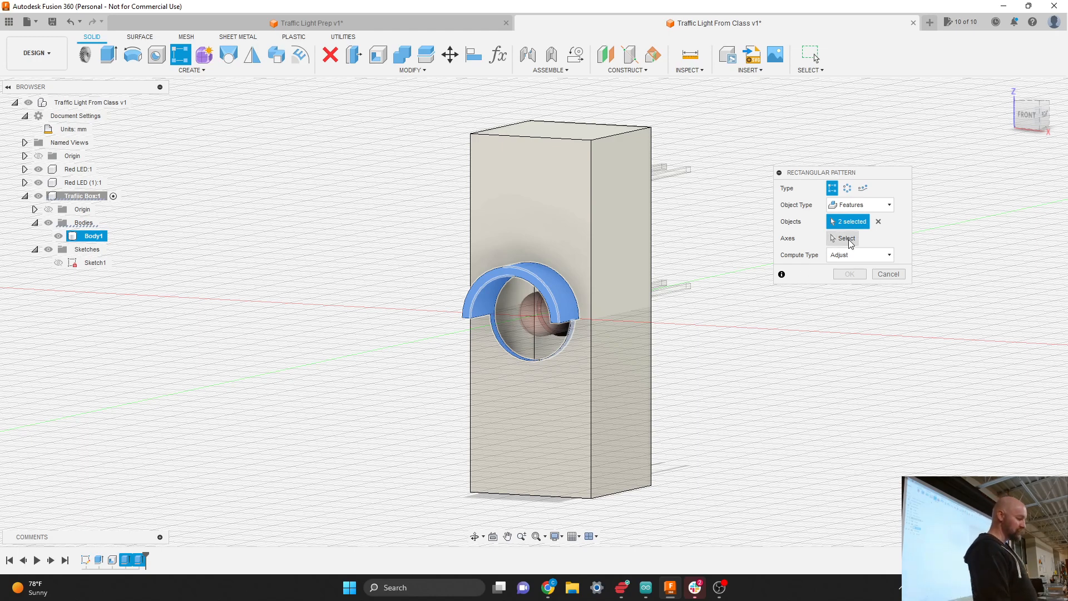
# Direct the pattern along the box's vertical front edge with quantity 3, a 12 mm extent and symmetric direction.
pyautogui.click(845, 239)
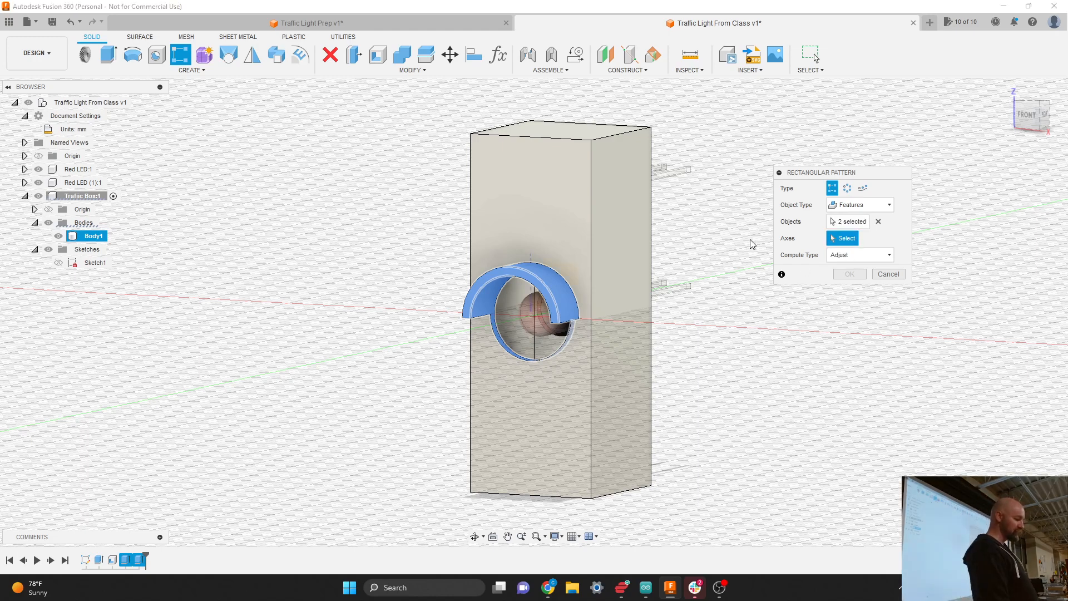
pyautogui.click(592, 247)
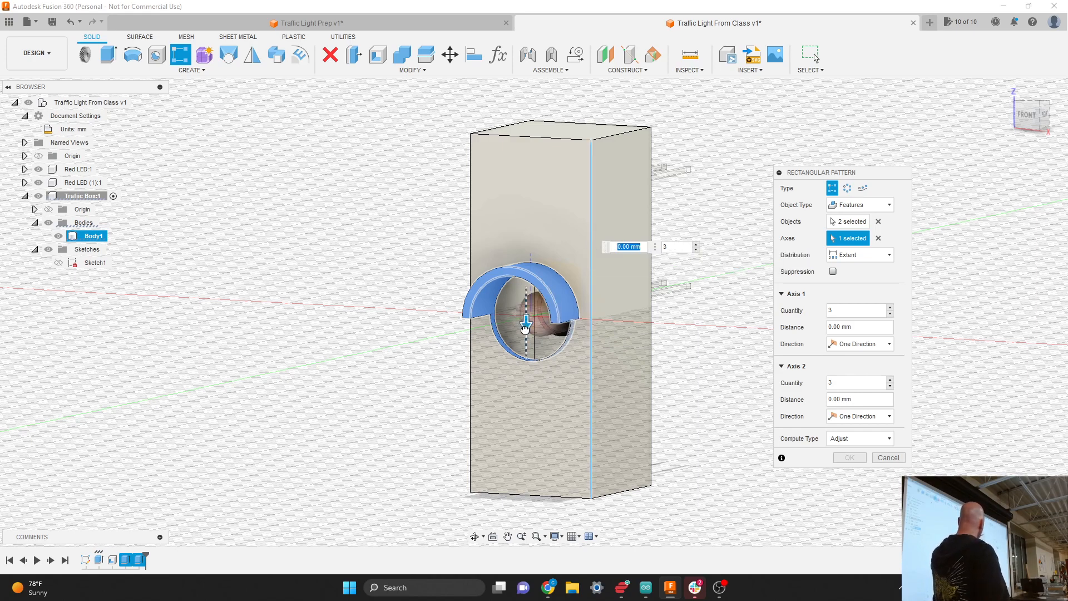
pyautogui.moveTo(526, 323); pyautogui.dragTo(531, 429)
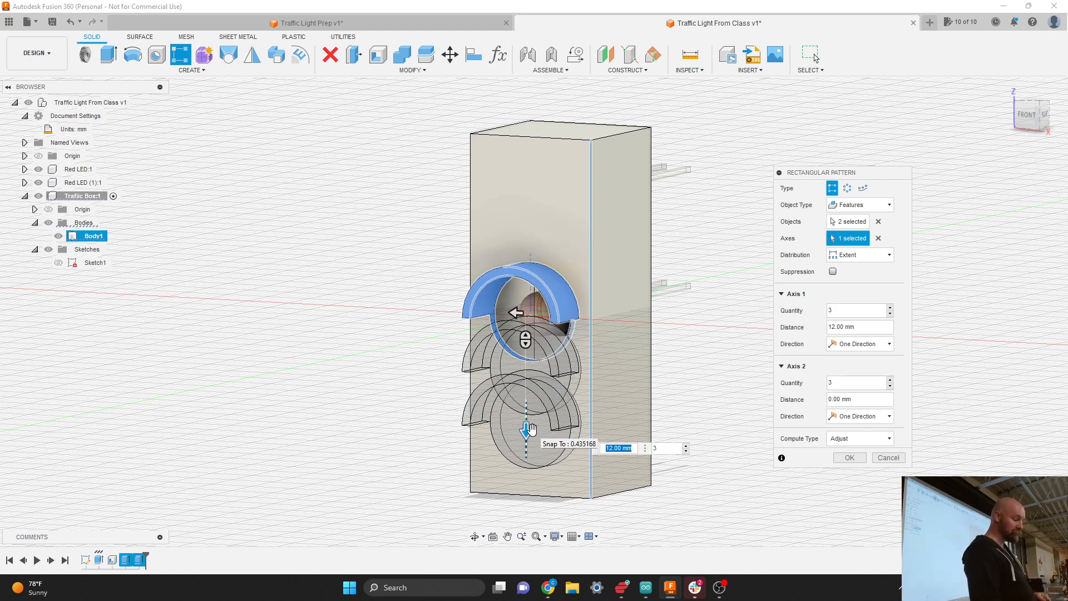
pyautogui.moveTo(532, 429); pyautogui.dragTo(533, 430)
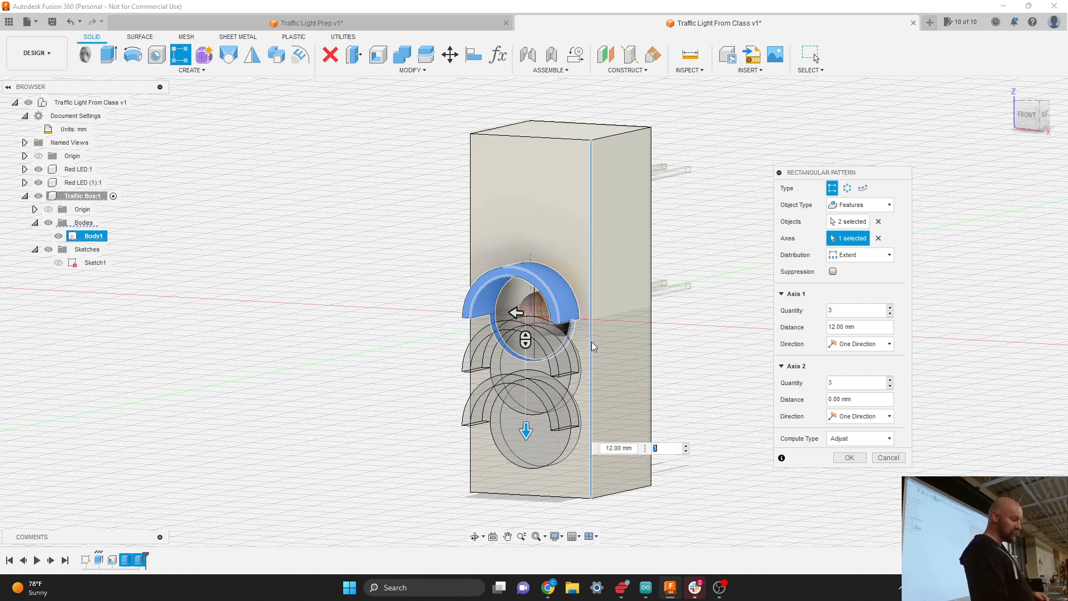
pyautogui.click(847, 345)
pyautogui.click(853, 371)
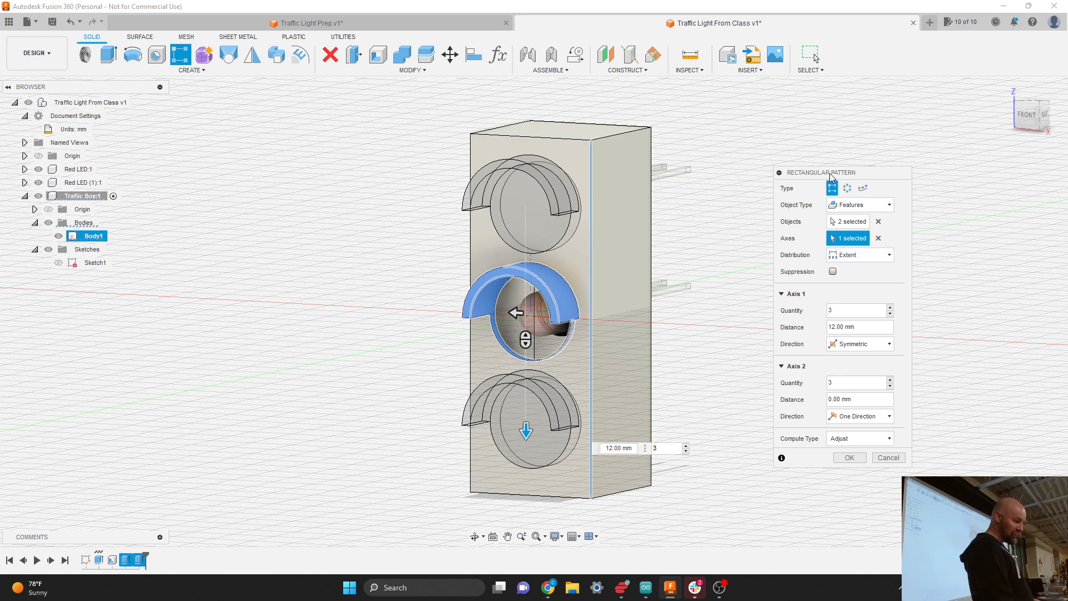
# Try the Optimized and Identical compute types for the pattern, set it back to Adjust and create the pattern.
pyautogui.moveTo(831, 176); pyautogui.dragTo(759, 119)
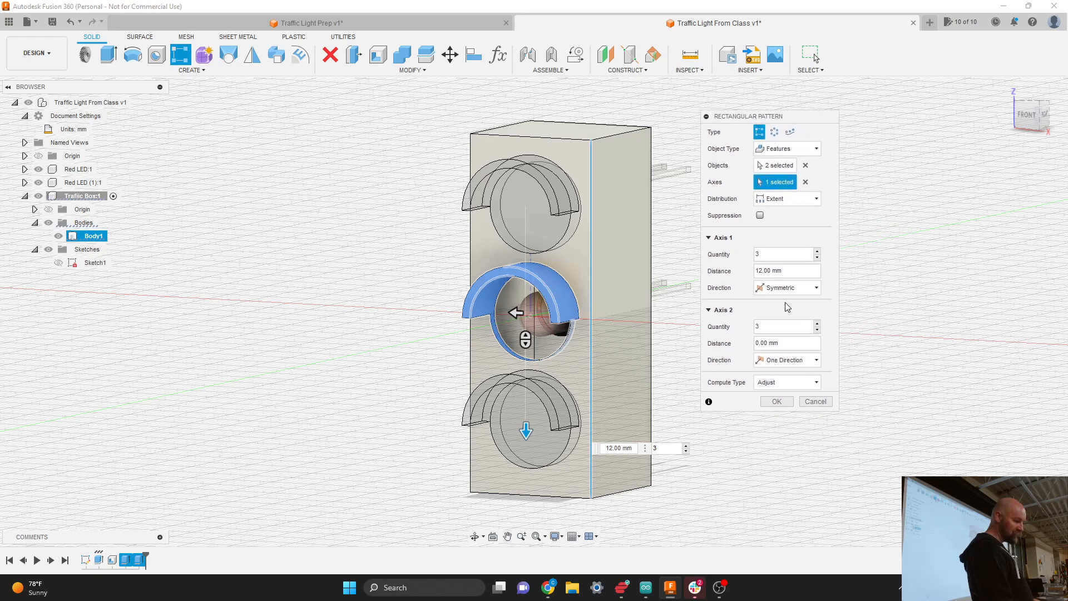
pyautogui.click(774, 381)
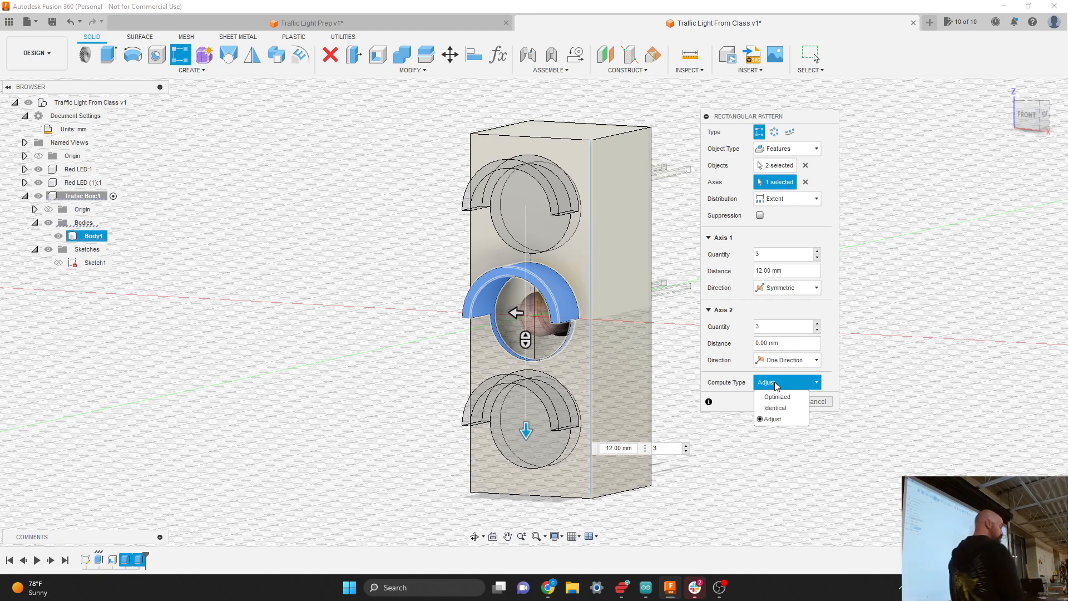
pyautogui.click(776, 398)
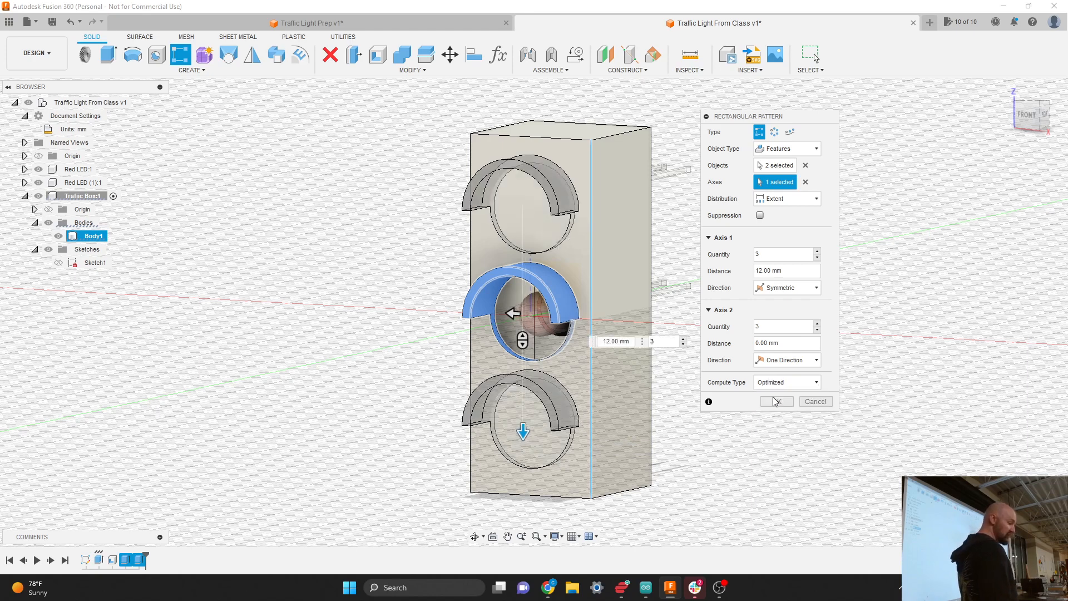
pyautogui.click(771, 384)
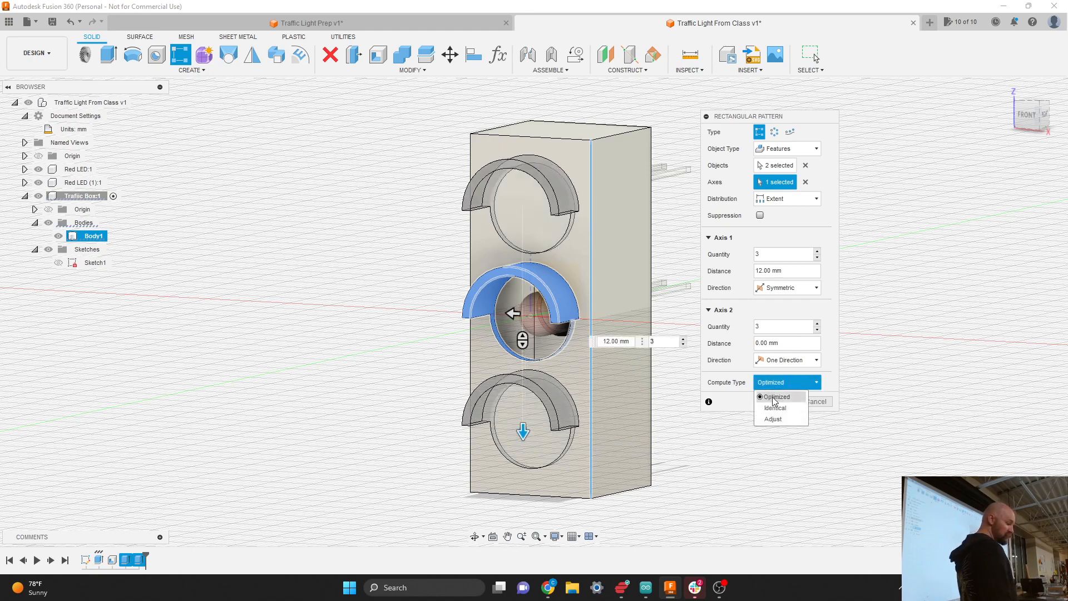
pyautogui.click(774, 406)
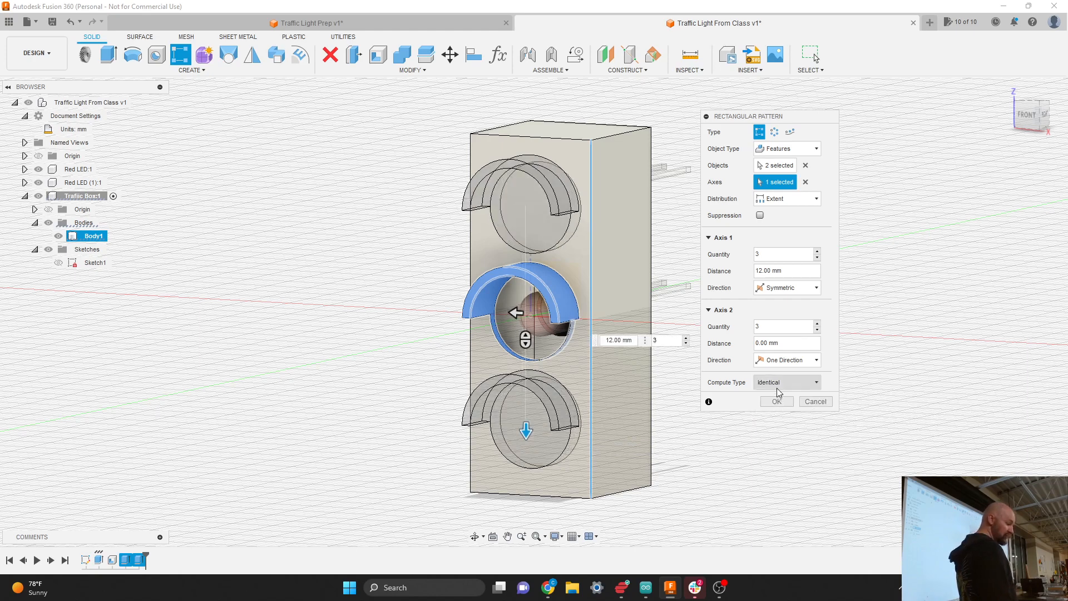
pyautogui.click(780, 383)
pyautogui.click(778, 419)
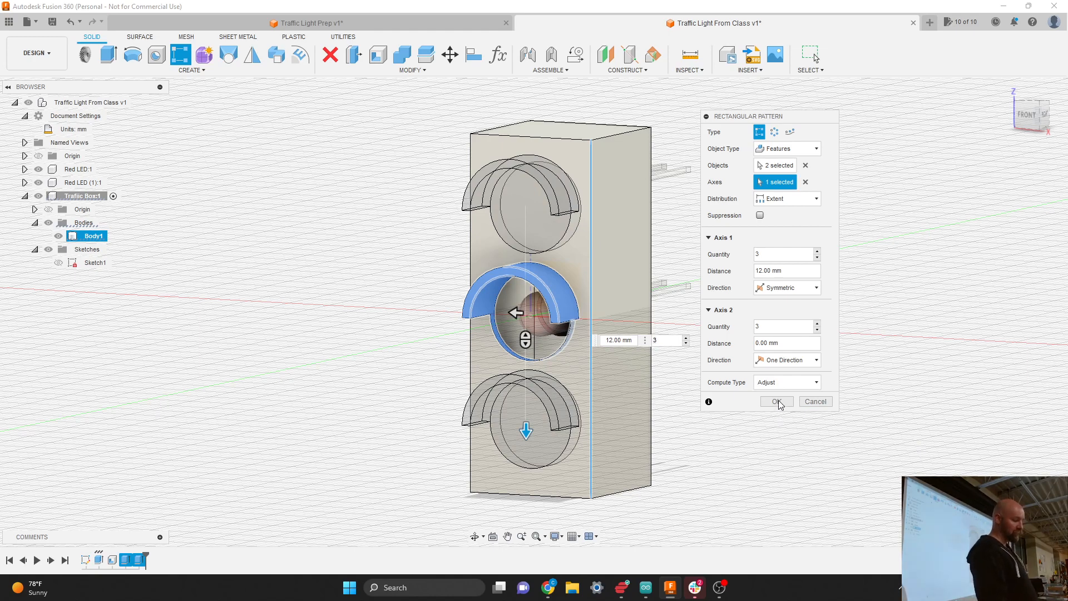
pyautogui.click(779, 401)
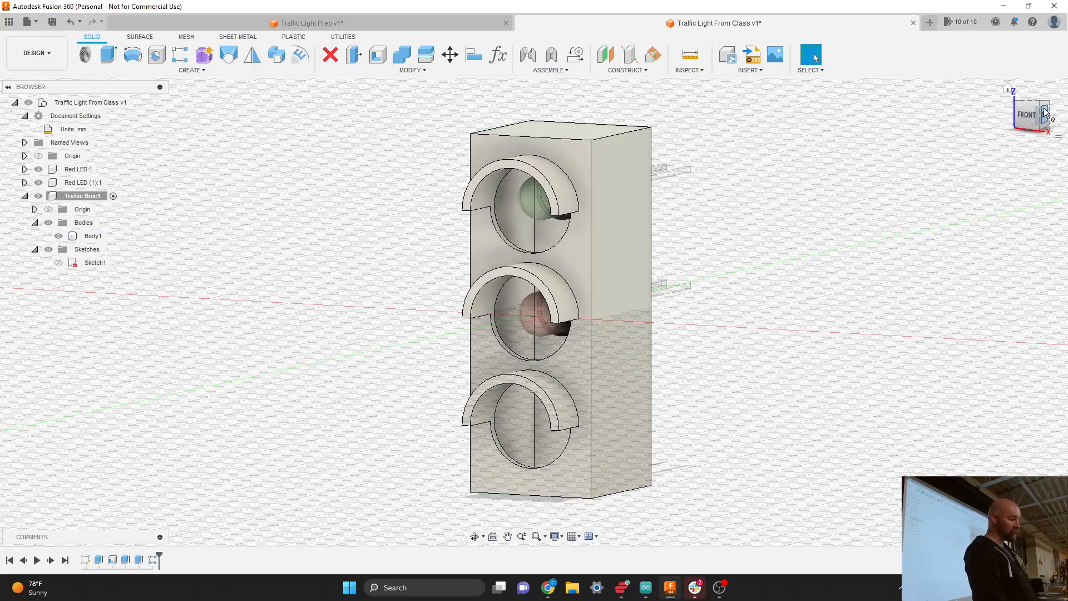
pyautogui.moveTo(1043, 118); pyautogui.dragTo(996, 112)
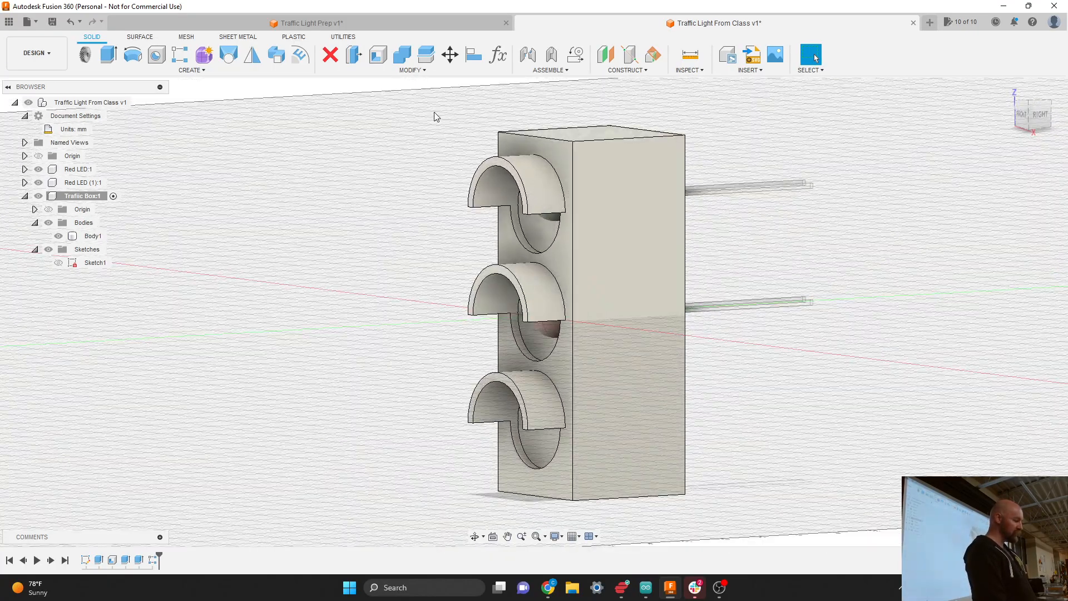
pyautogui.click(411, 70)
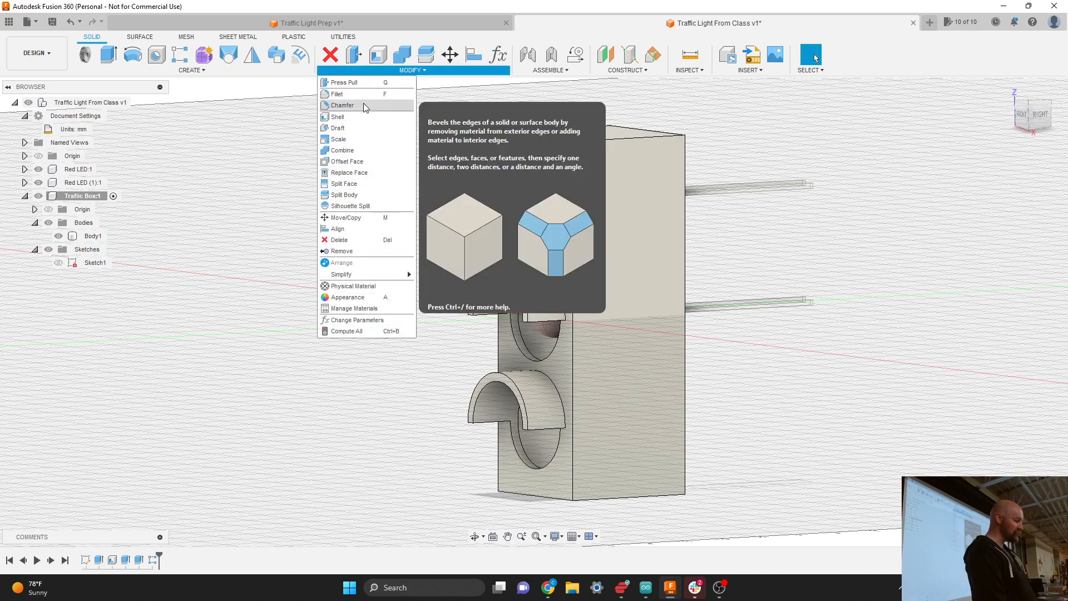
pyautogui.click(351, 95)
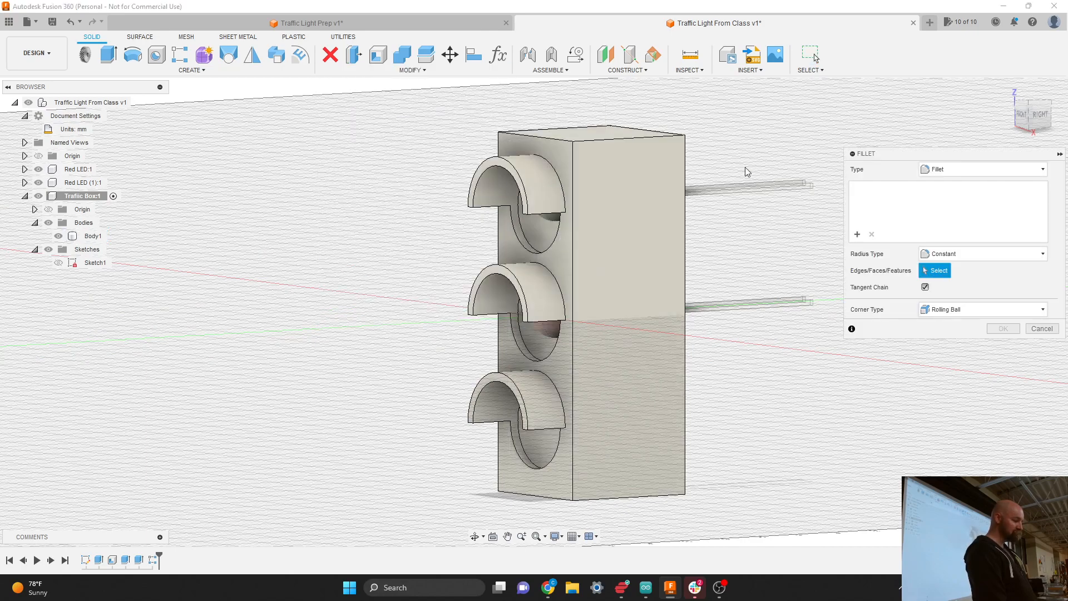
pyautogui.click(1023, 114)
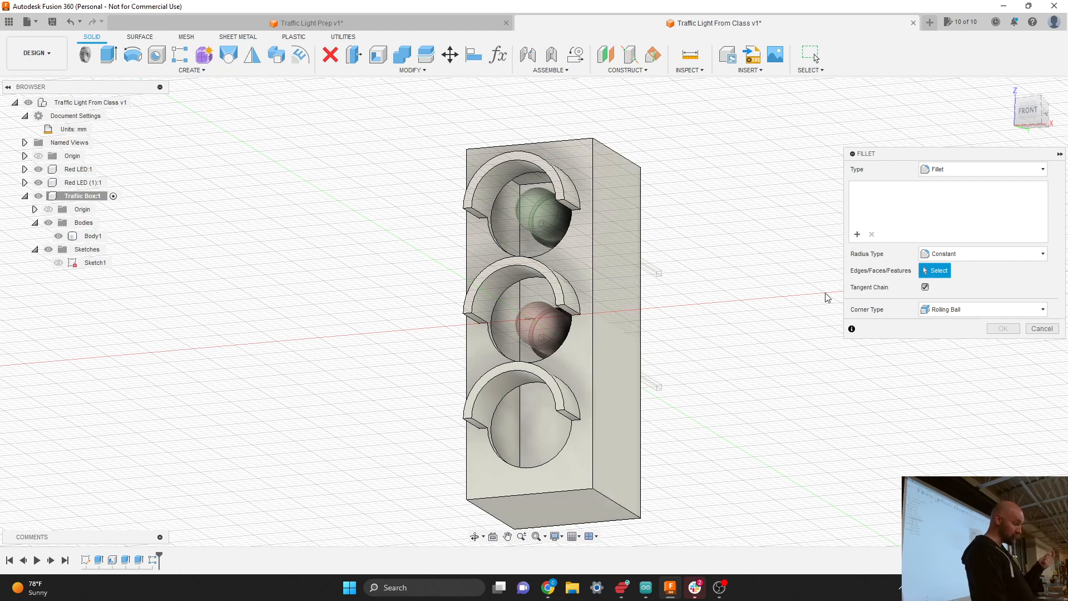
pyautogui.click(1042, 328)
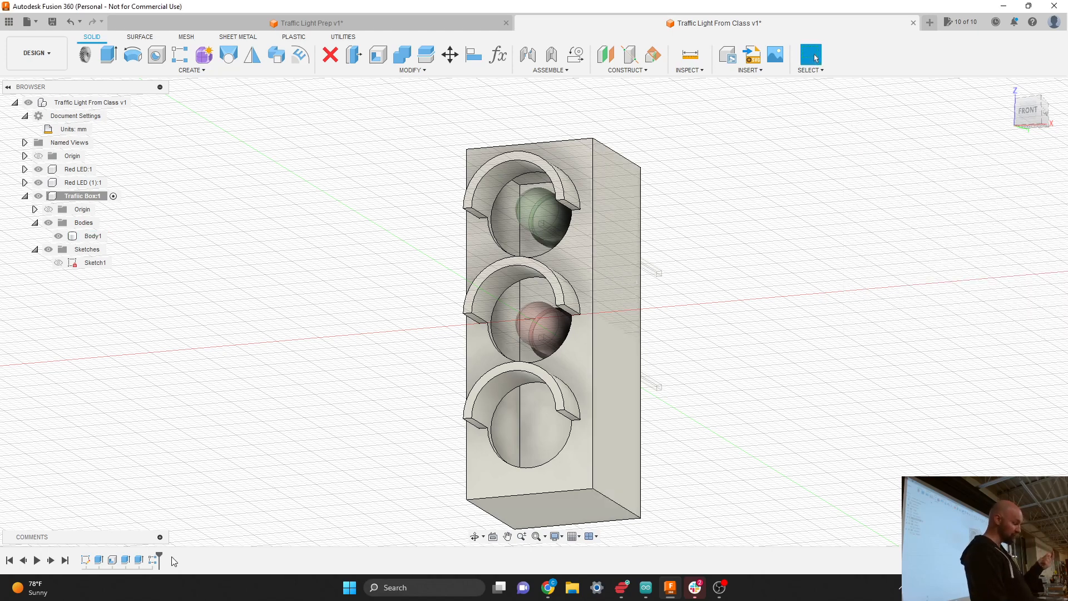
# Roll the timeline back before the rectangular pattern and fillet the two edges where the visor's lower ends meet the front face with 4.75 mm radius.
pyautogui.moveTo(159, 555); pyautogui.dragTo(146, 555)
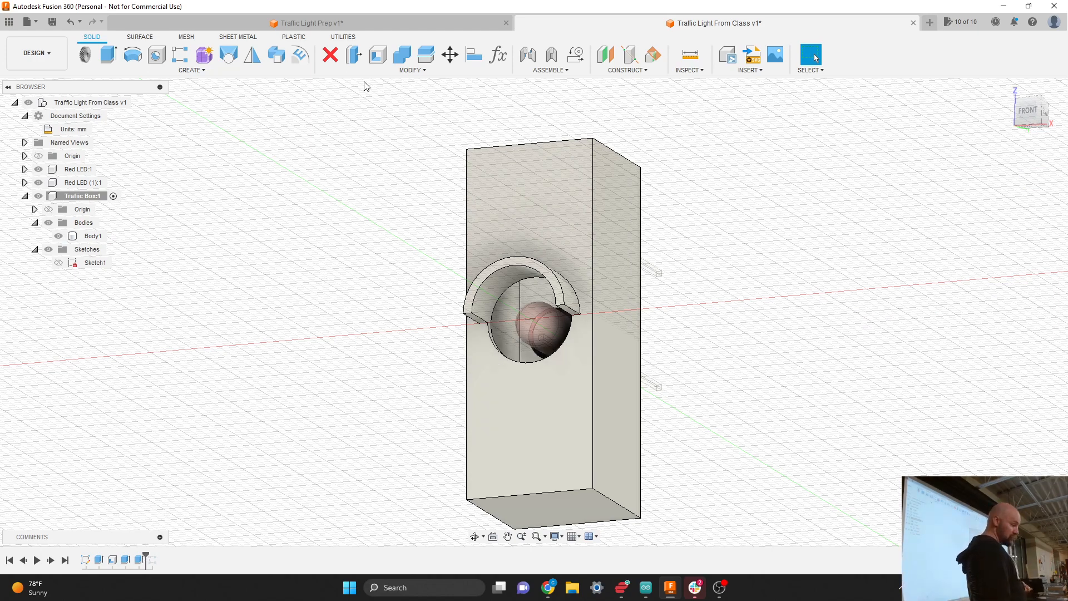
pyautogui.click(408, 70)
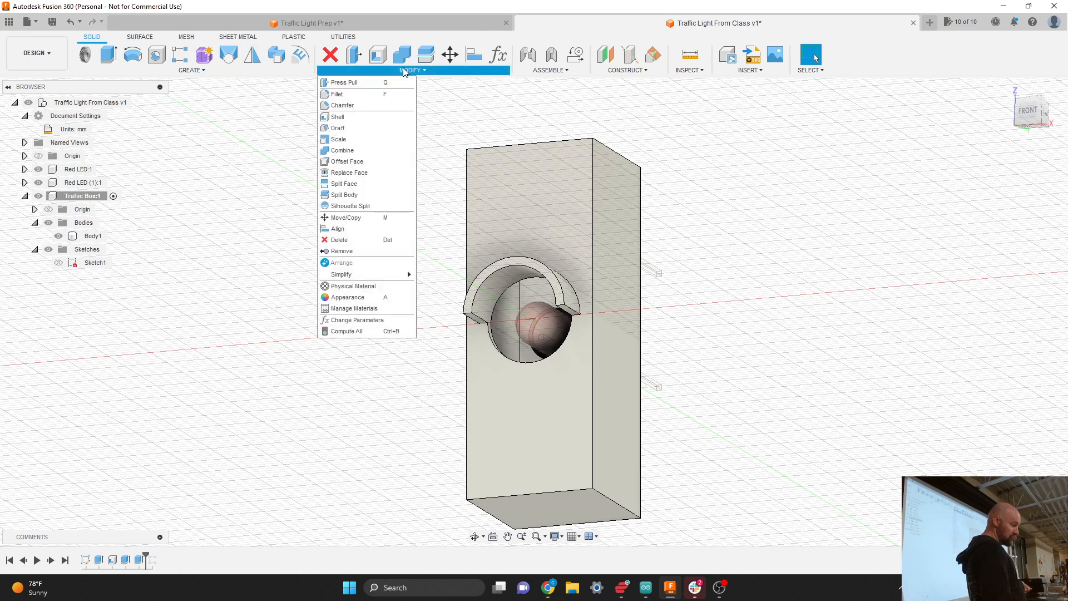
pyautogui.click(373, 97)
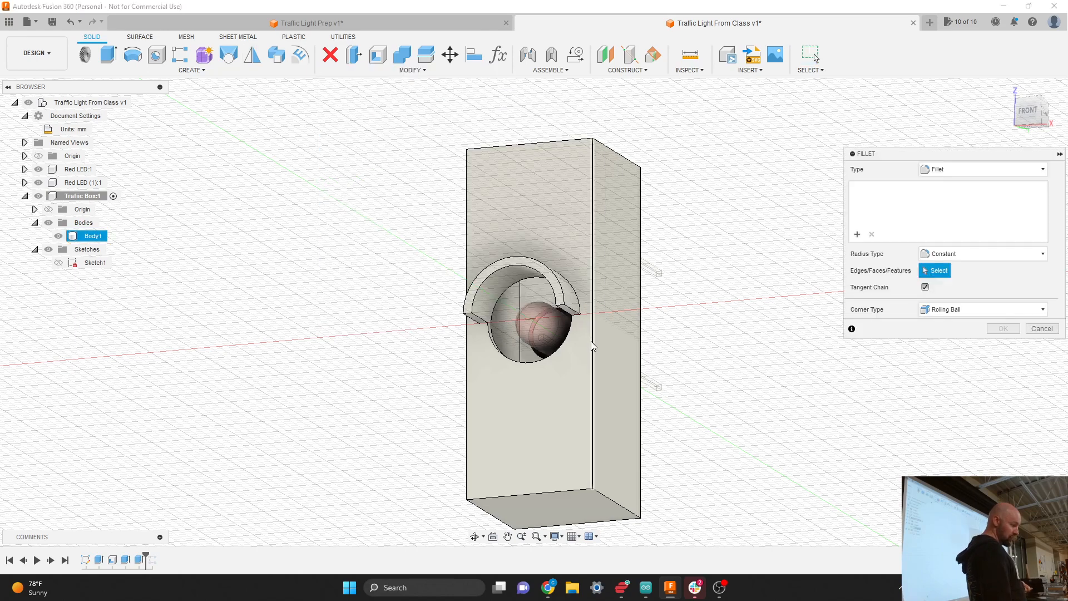
pyautogui.scroll(3, 579, 320)
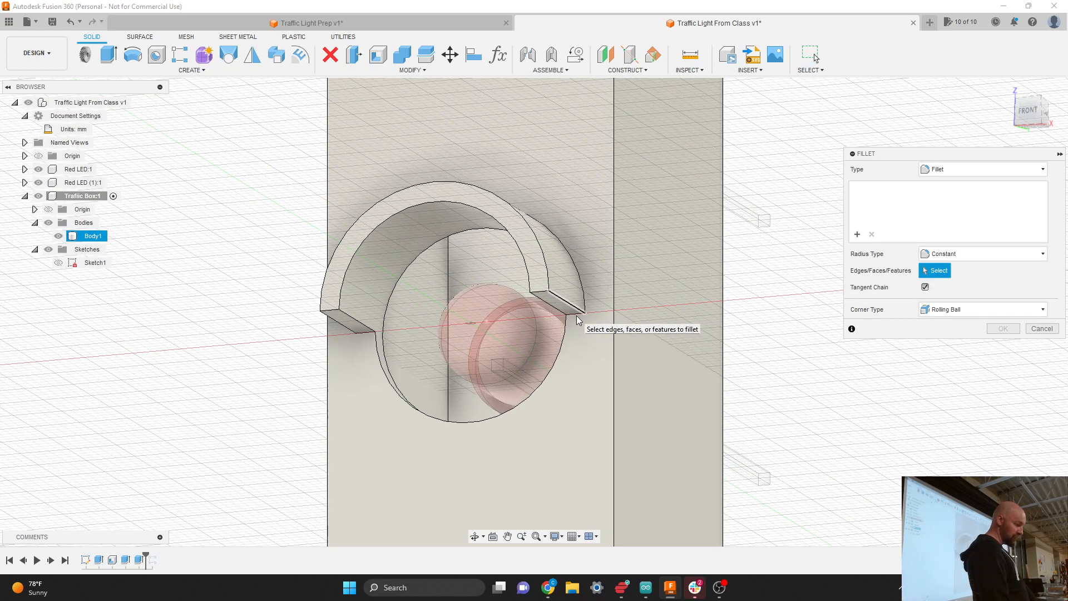
pyautogui.click(575, 316)
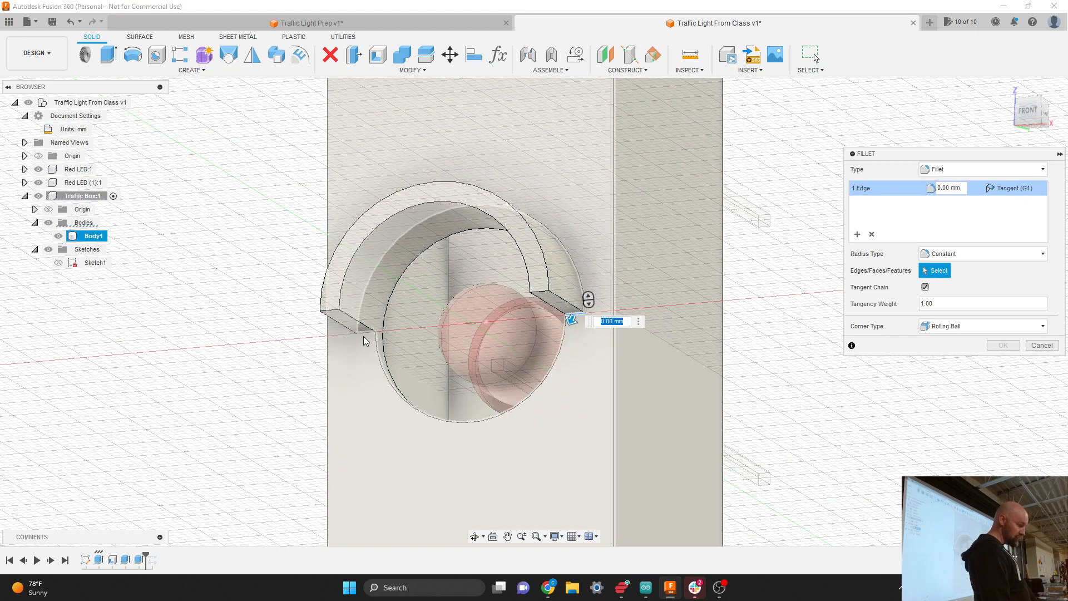
pyautogui.click(364, 333)
pyautogui.moveTo(361, 337); pyautogui.dragTo(356, 360)
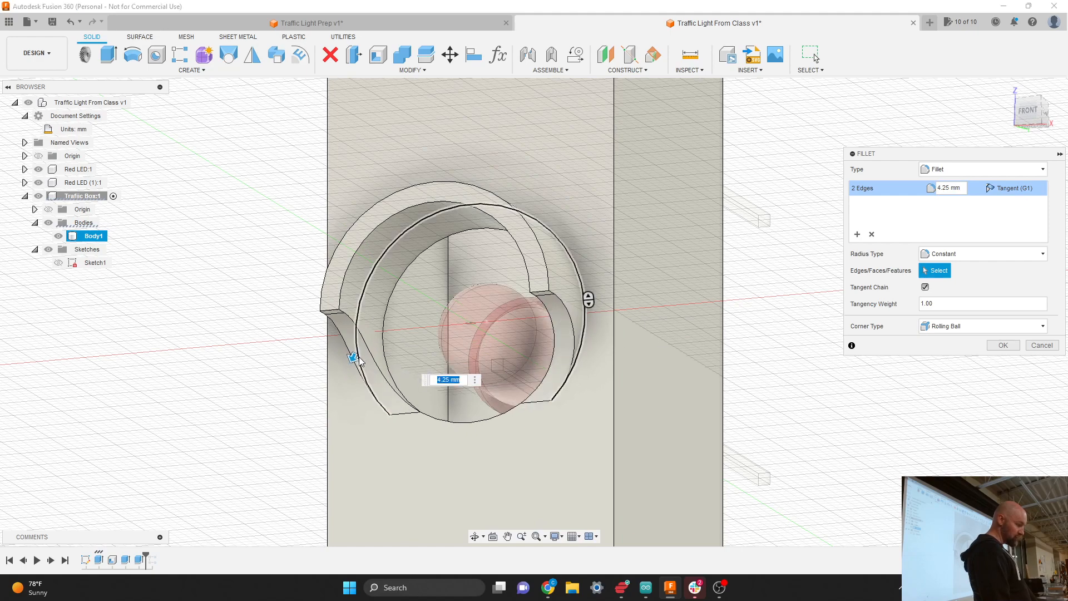
pyautogui.moveTo(356, 360); pyautogui.dragTo(352, 363)
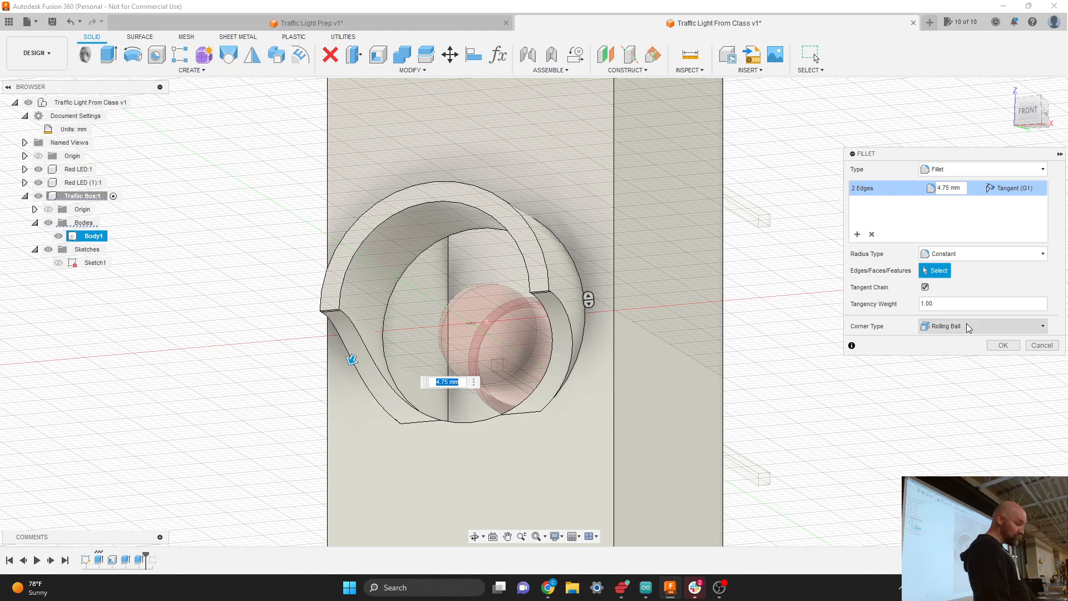
pyautogui.click(1004, 345)
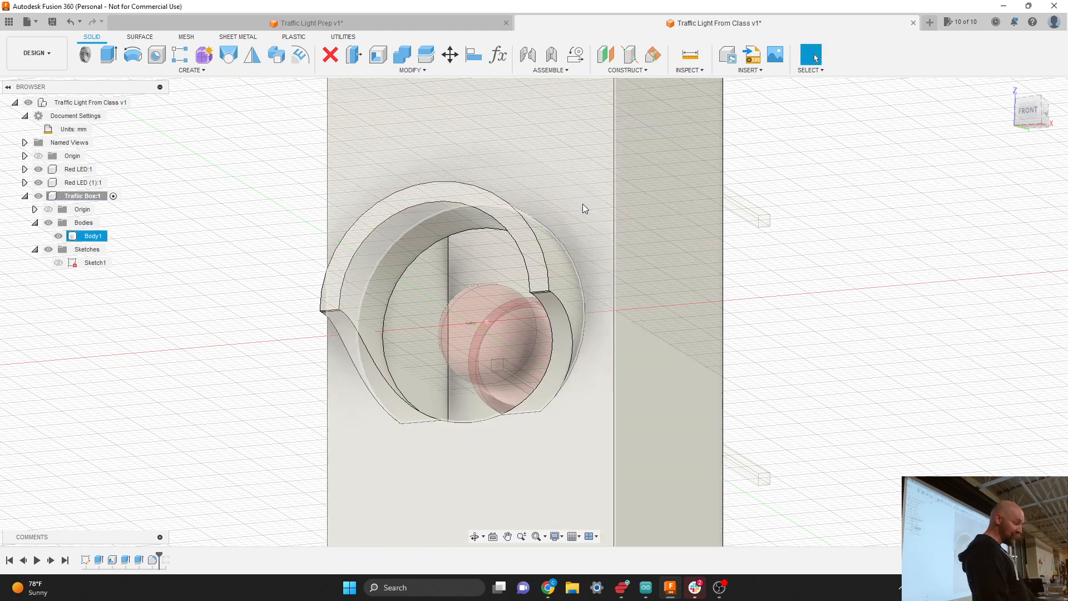
# Fillet the two outer corner edges at the visor's front lower ends with a 1.5 mm radius.
pyautogui.scroll(-2, 583, 204)
pyautogui.scroll(-3, 583, 204)
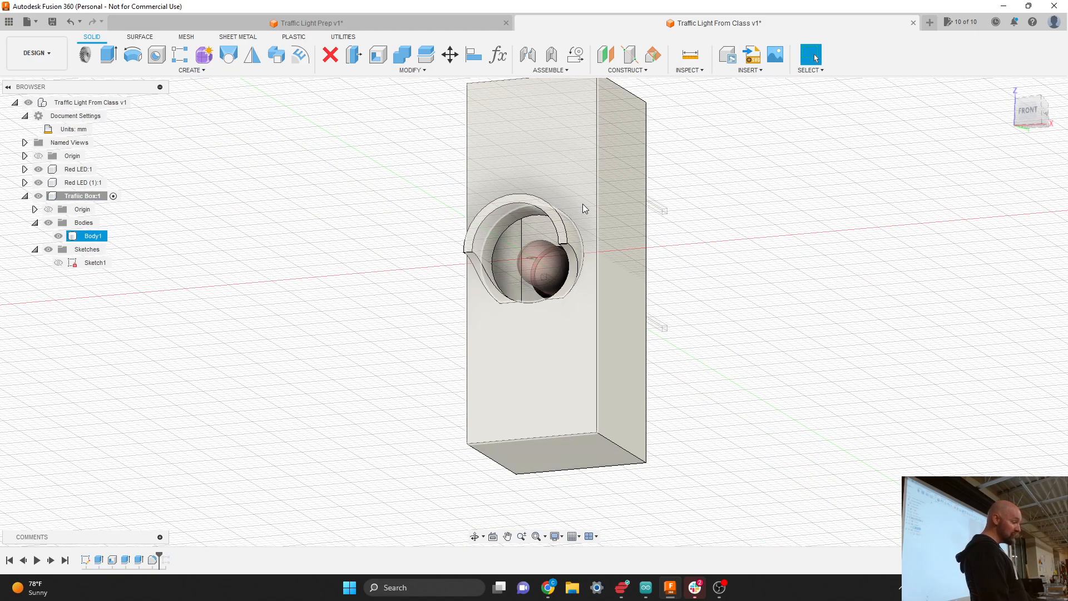
pyautogui.click(1033, 106)
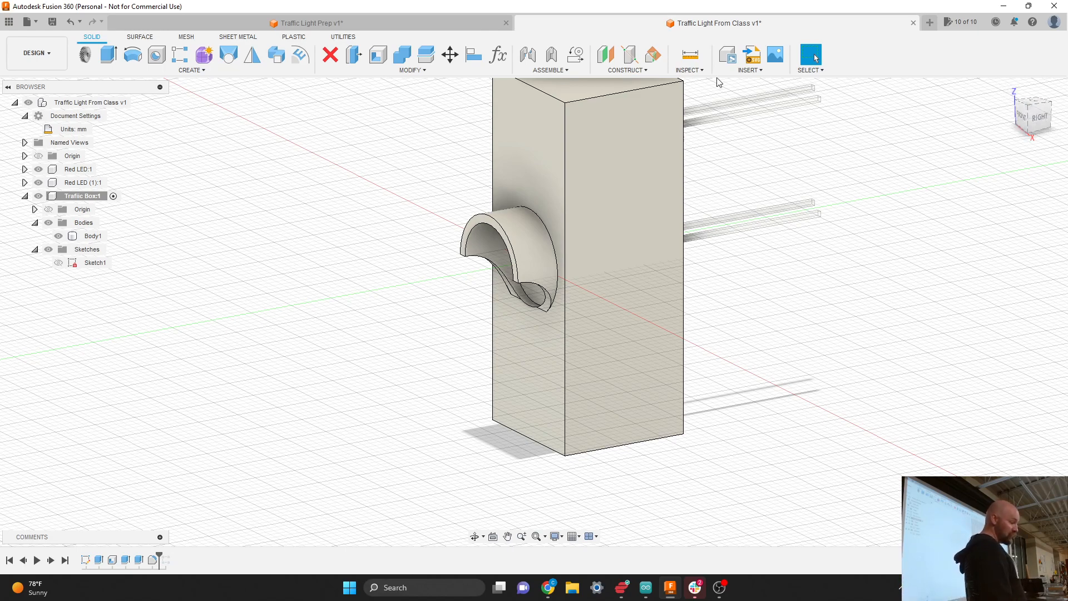
pyautogui.click(413, 69)
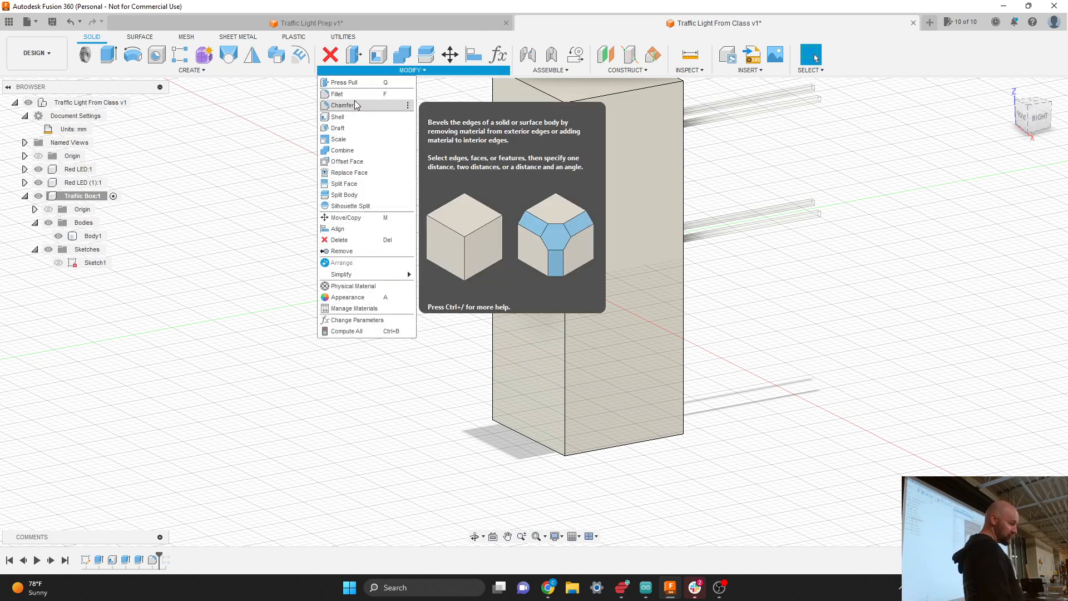
pyautogui.click(337, 94)
pyautogui.scroll(5, 500, 288)
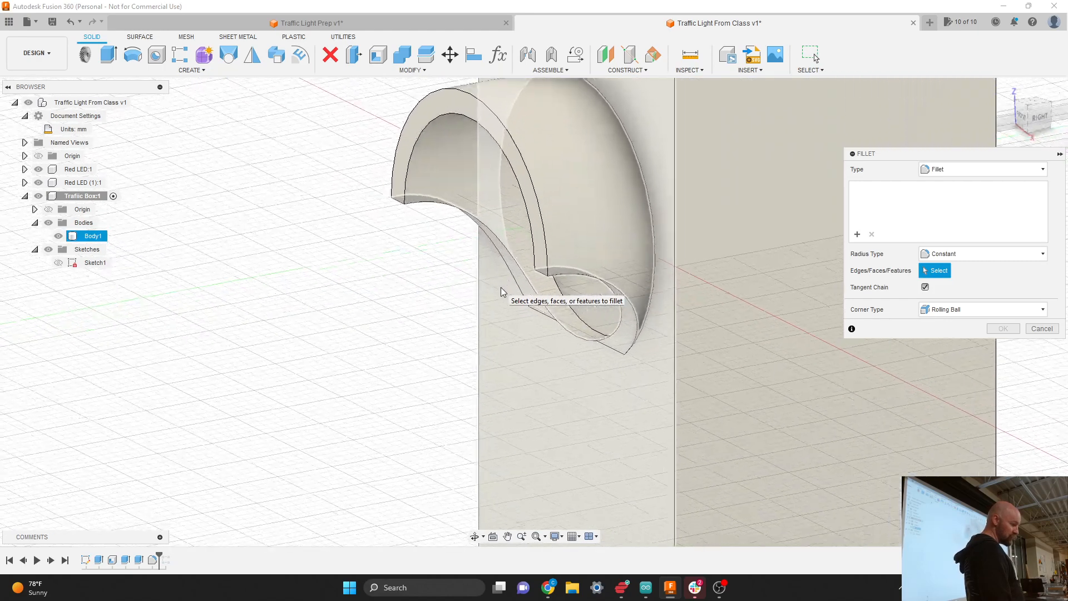
pyautogui.click(533, 273)
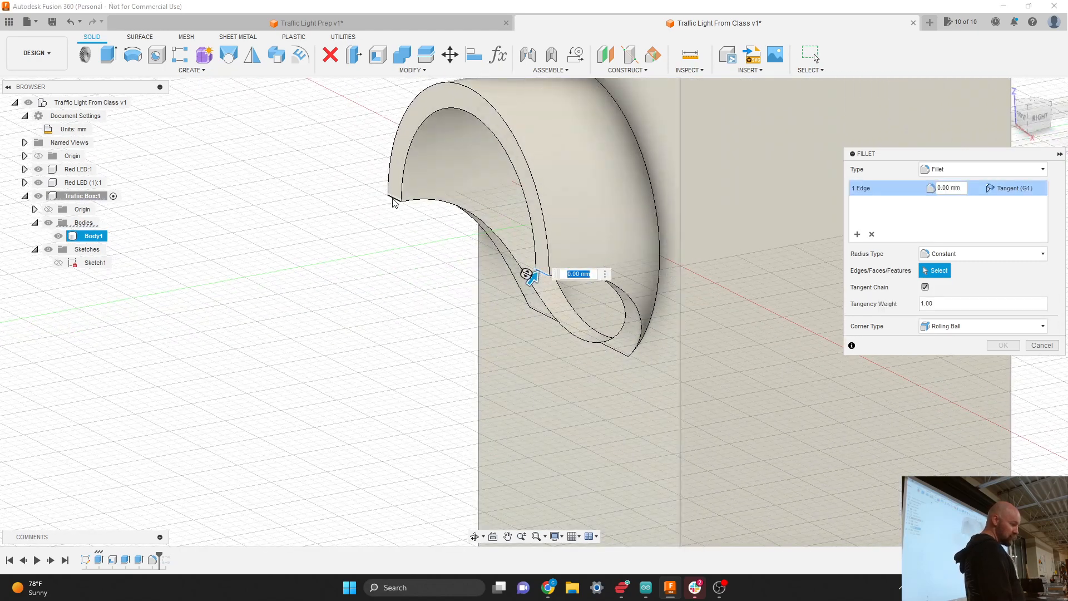
pyautogui.click(394, 201)
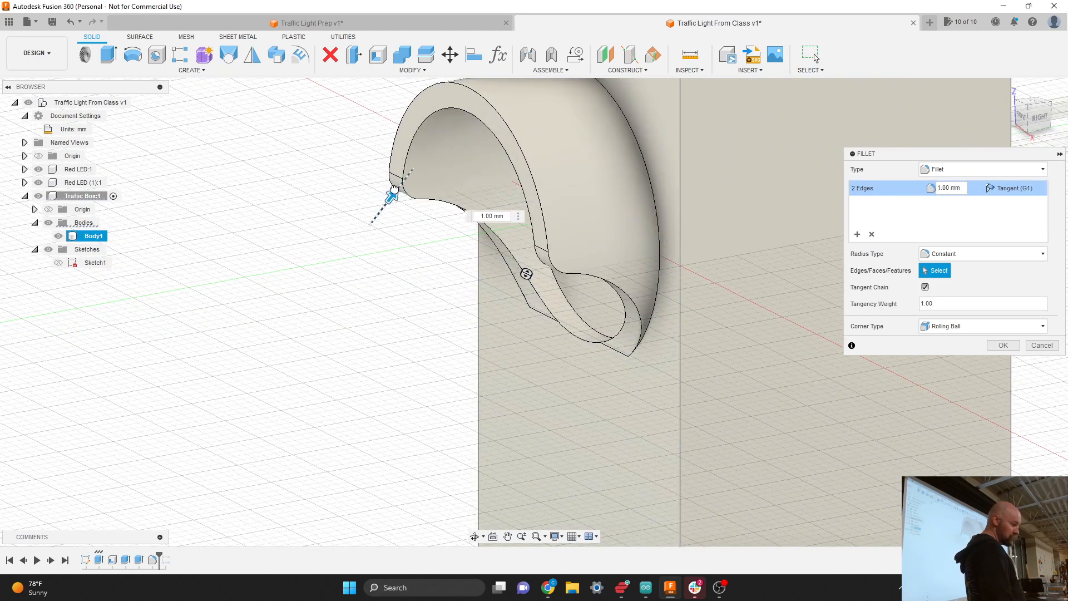
pyautogui.moveTo(394, 192); pyautogui.dragTo(395, 190)
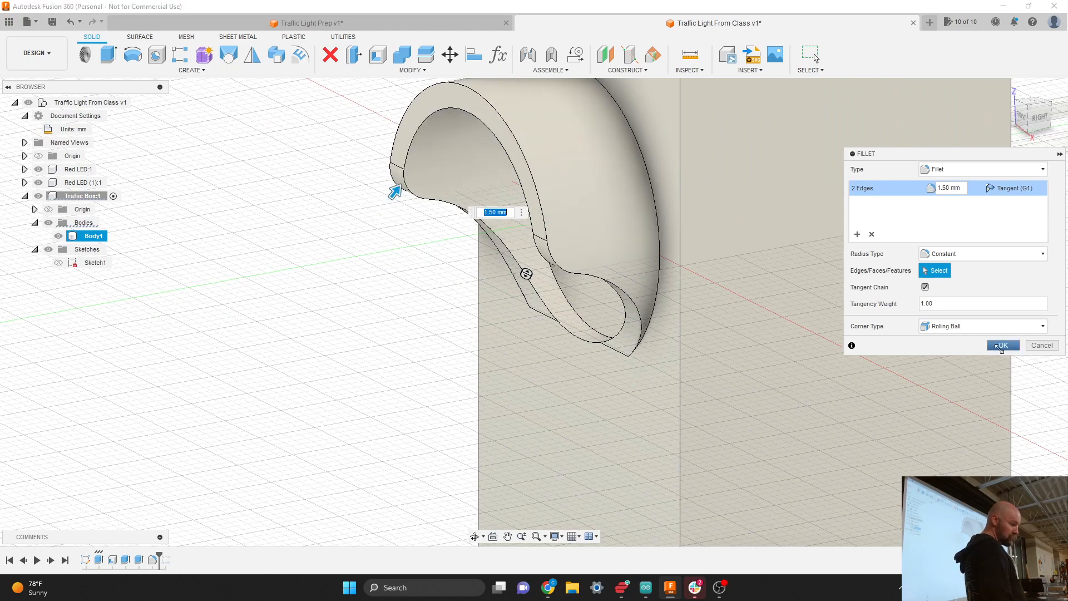
pyautogui.click(1001, 345)
# Roll the timeline forward past the rectangular pattern and edit it, clearing its axis and adding both visor fillets to its objects.
pyautogui.scroll(-5, 646, 199)
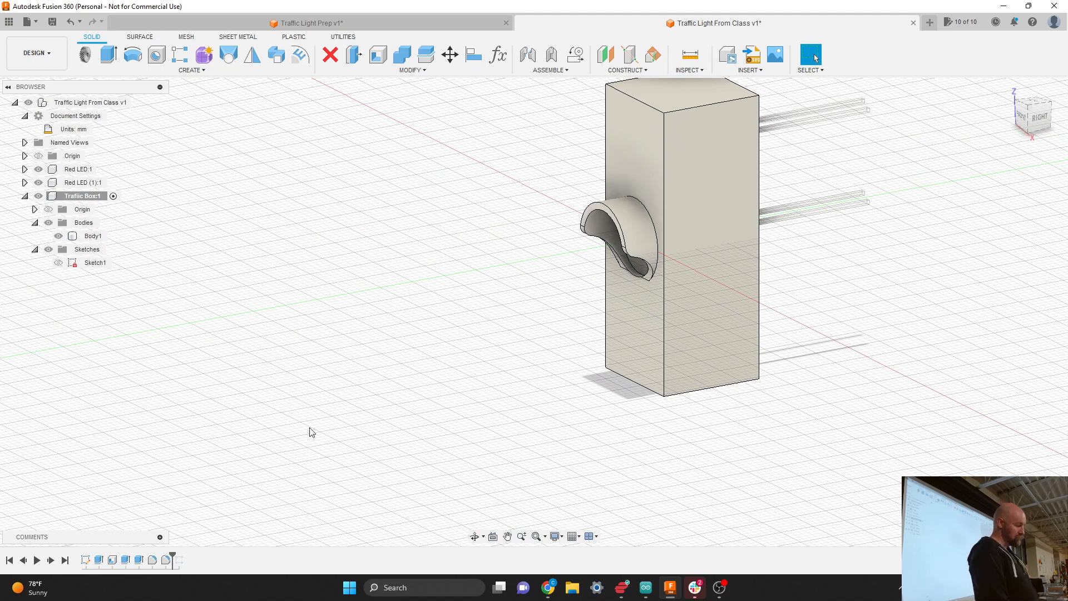
pyautogui.moveTo(173, 557); pyautogui.dragTo(193, 561)
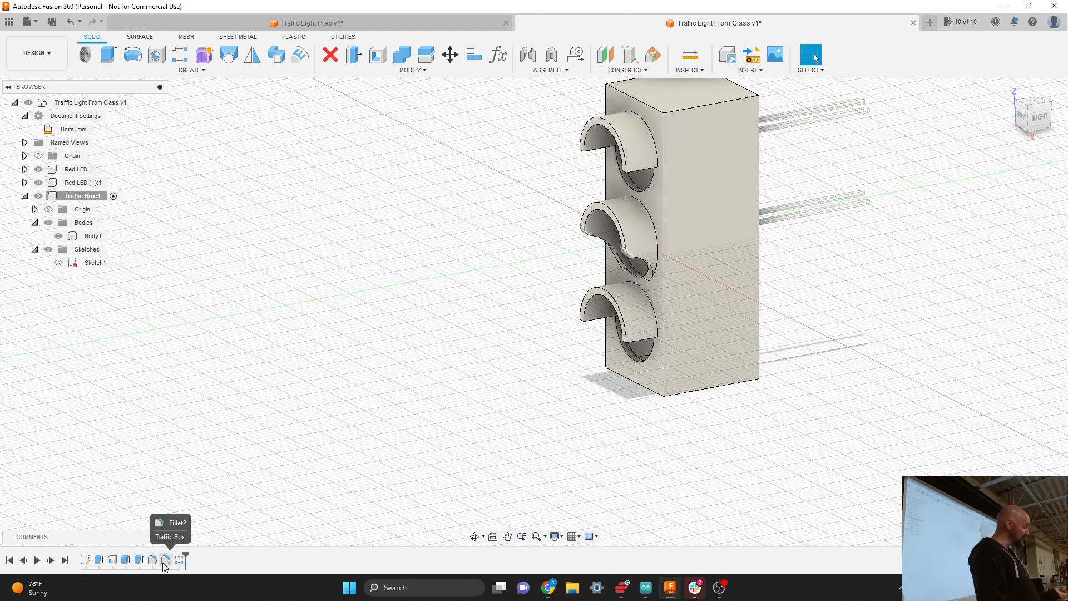
pyautogui.rightClick(183, 562)
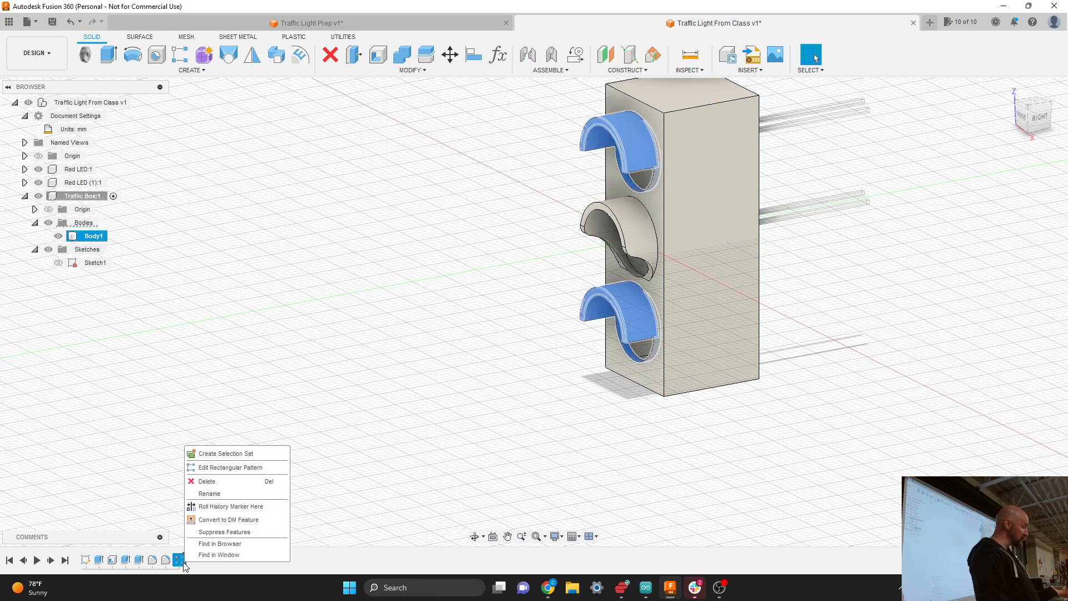
pyautogui.click(217, 469)
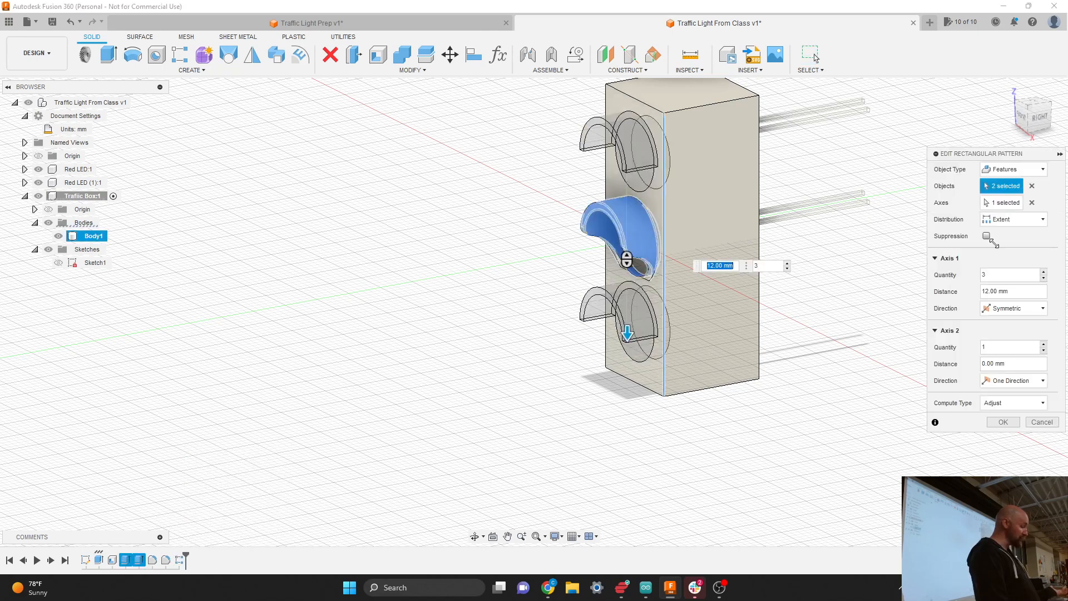
pyautogui.click(1032, 203)
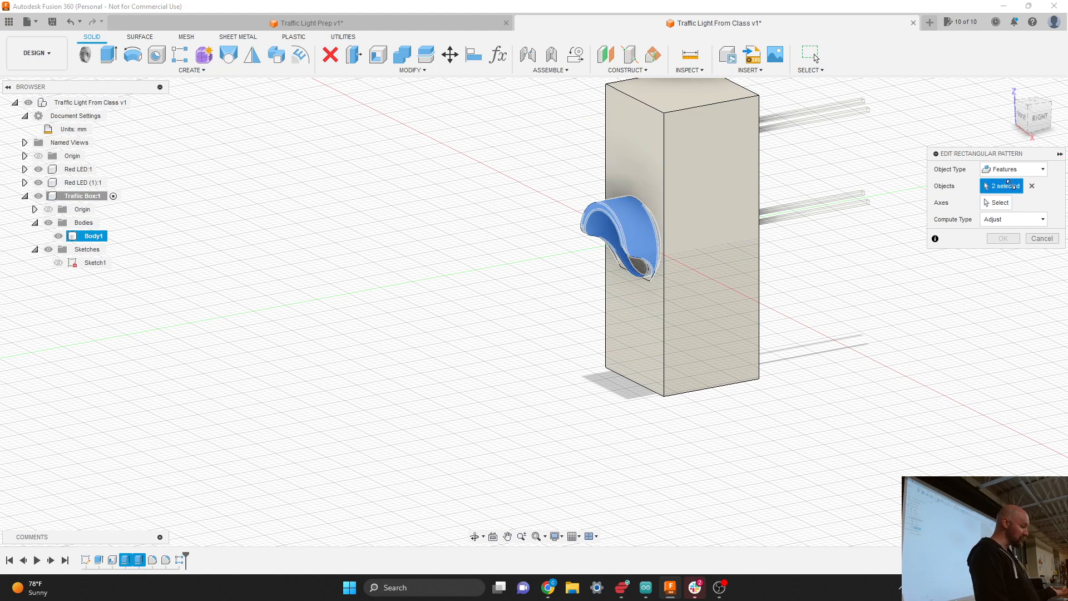
pyautogui.click(153, 559)
pyautogui.click(166, 560)
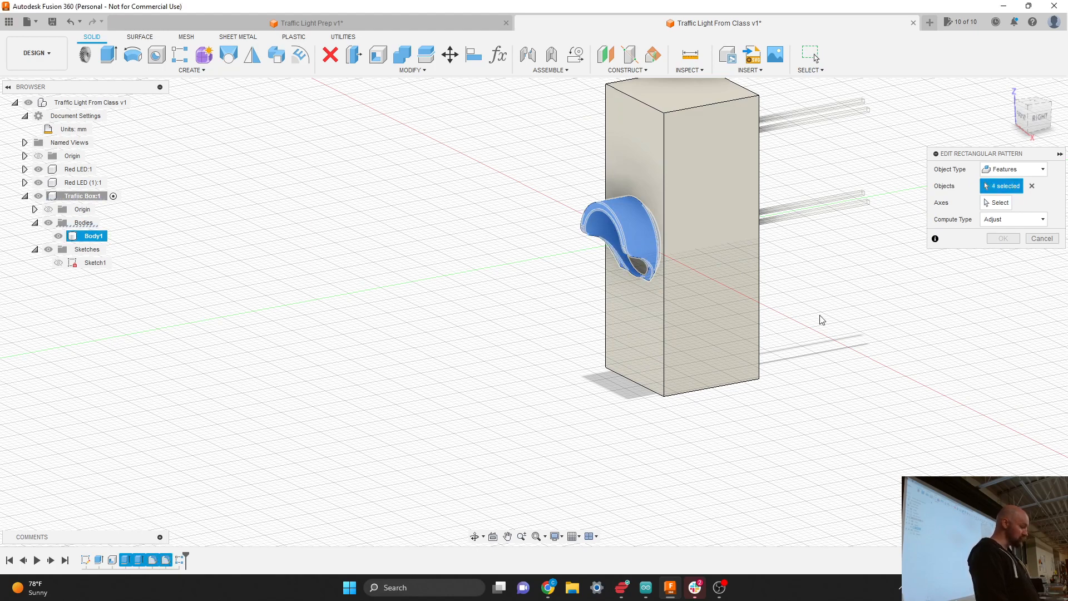
# Set the box's vertical front edge as the pattern axis and apply the edited pattern.
pyautogui.click(997, 202)
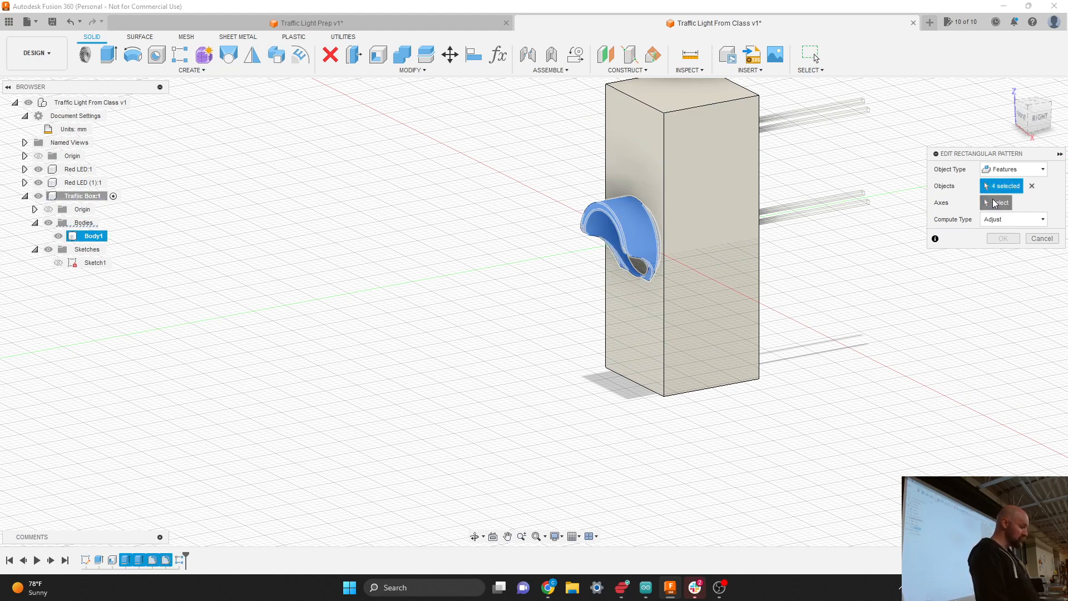
pyautogui.click(665, 210)
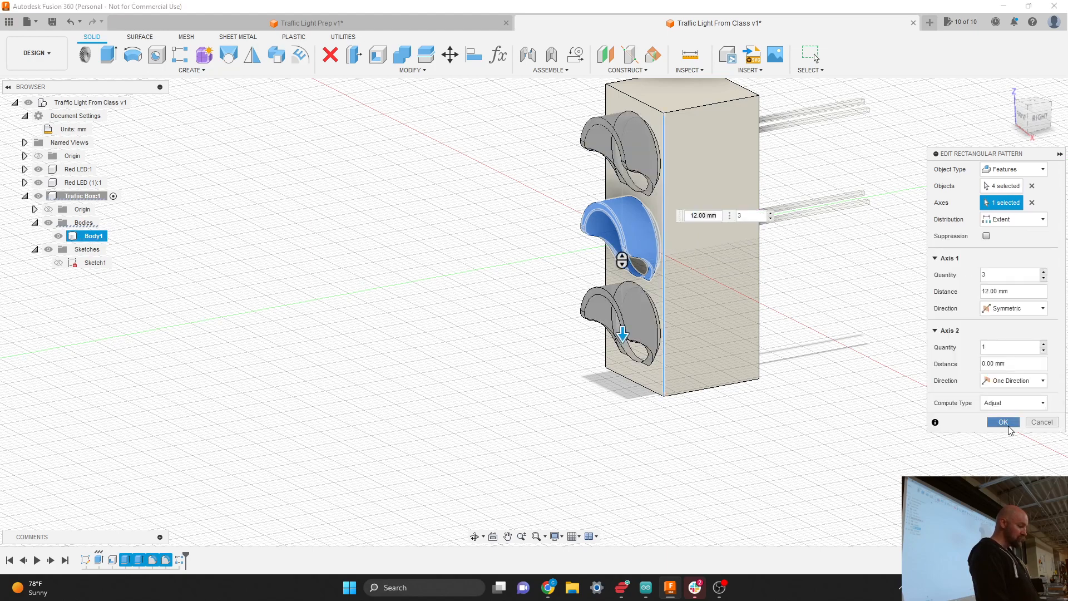
pyautogui.click(1005, 423)
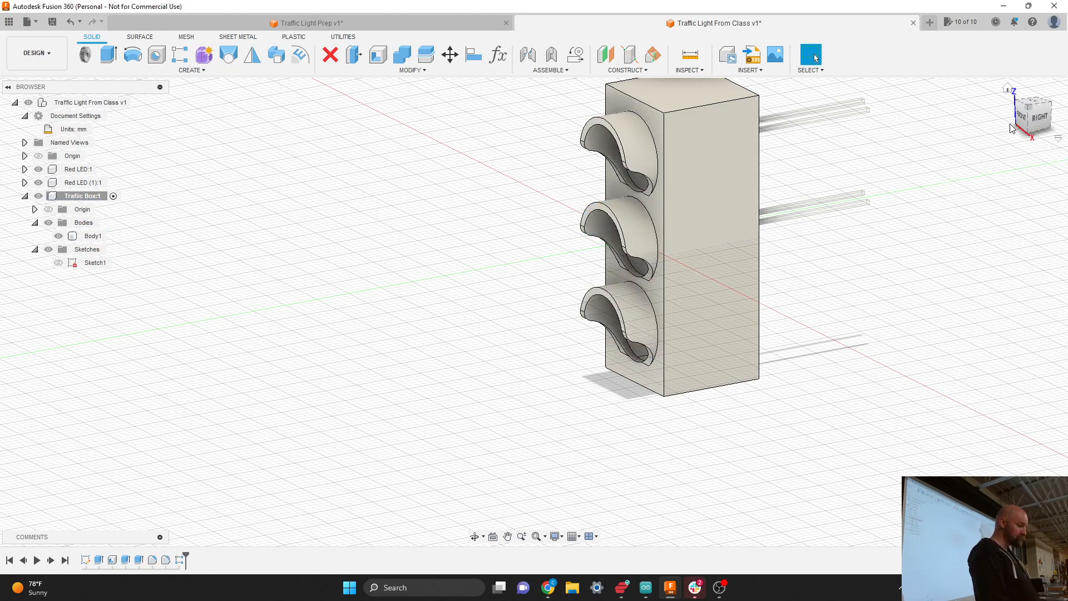
pyautogui.moveTo(1025, 118)
pyautogui.mouseDown()
pyautogui.moveTo(1047, 109)
pyautogui.moveTo(1027, 124)
pyautogui.mouseUp()
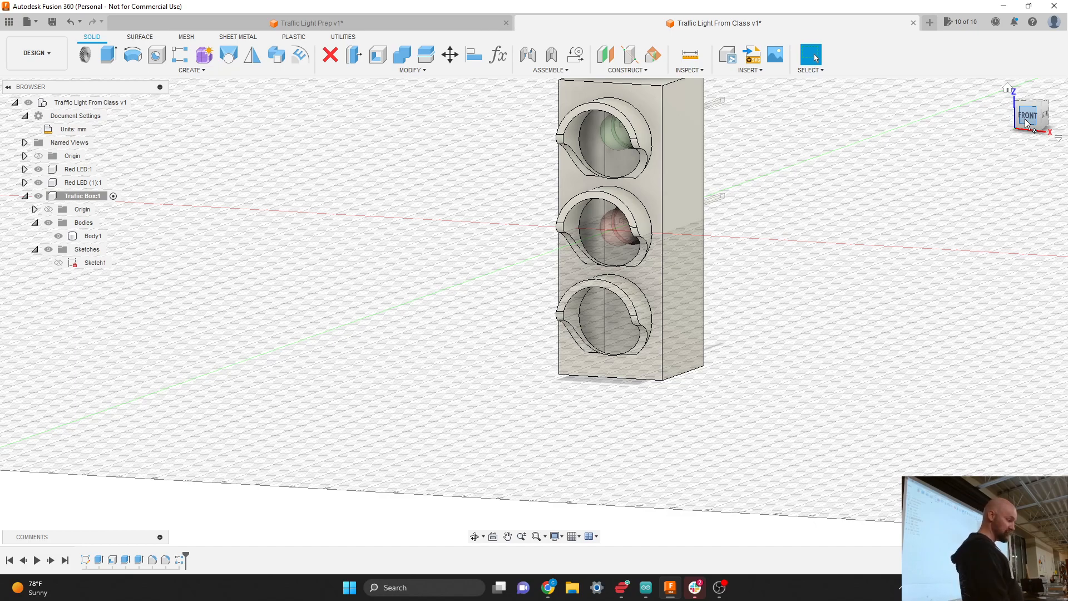
pyautogui.scroll(-3, 842, 398)
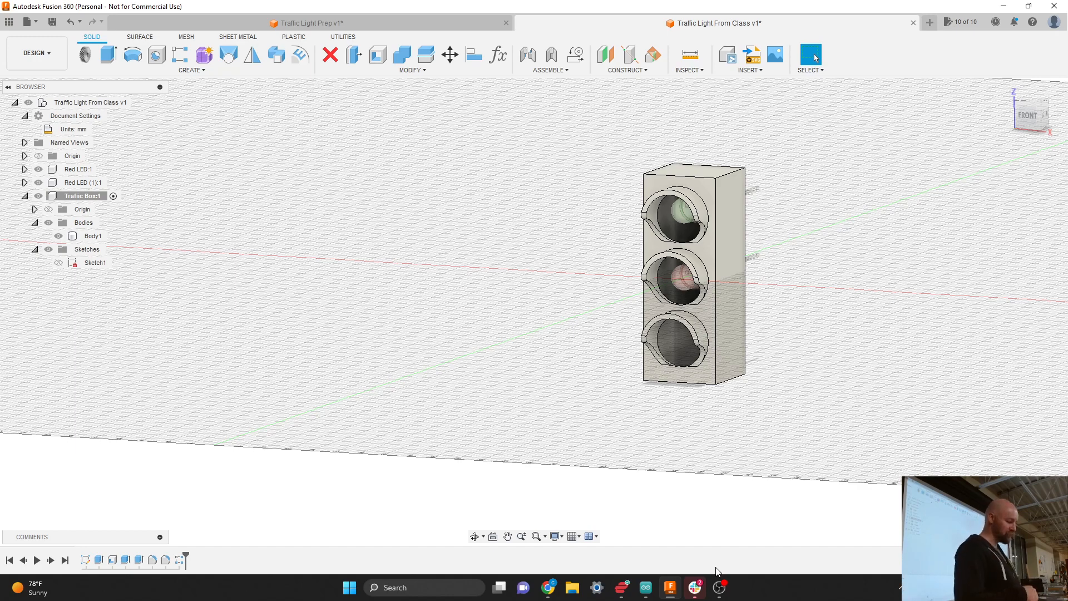
pyautogui.moveTo(720, 591)
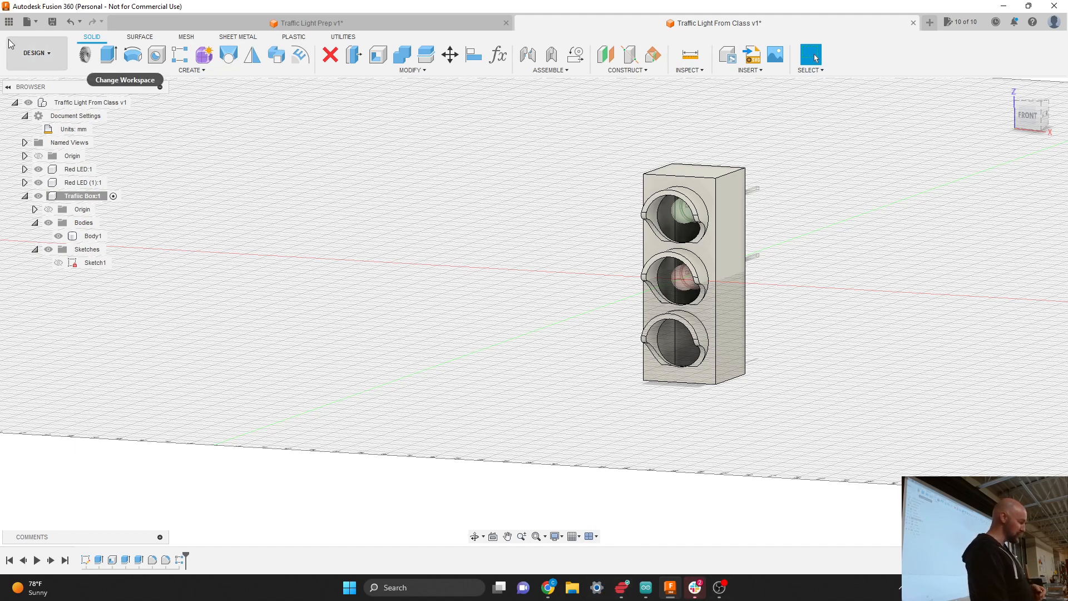
pyautogui.click(9, 22)
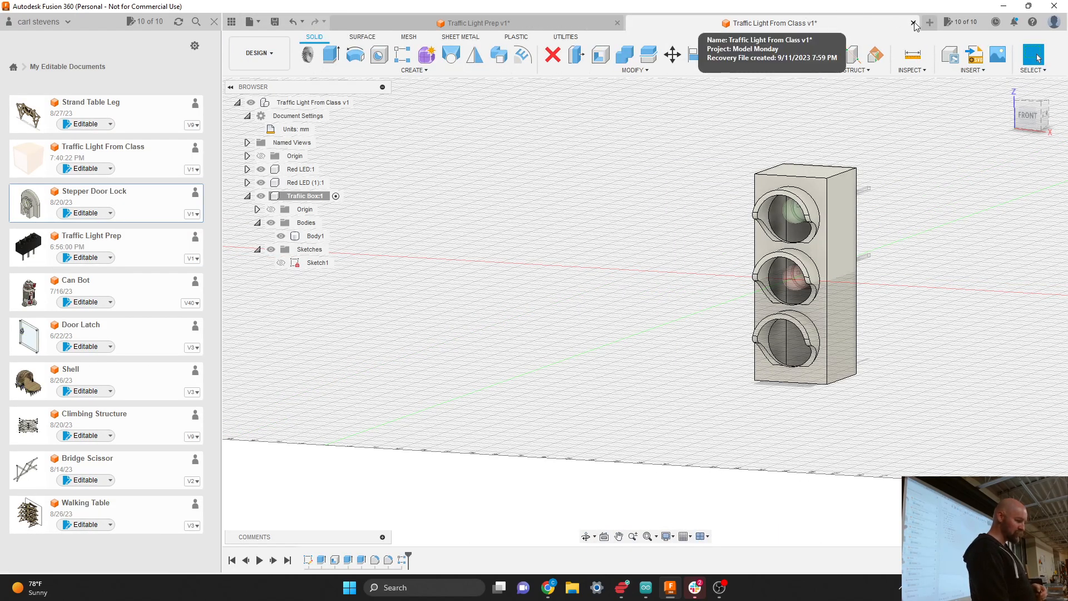
pyautogui.click(719, 588)
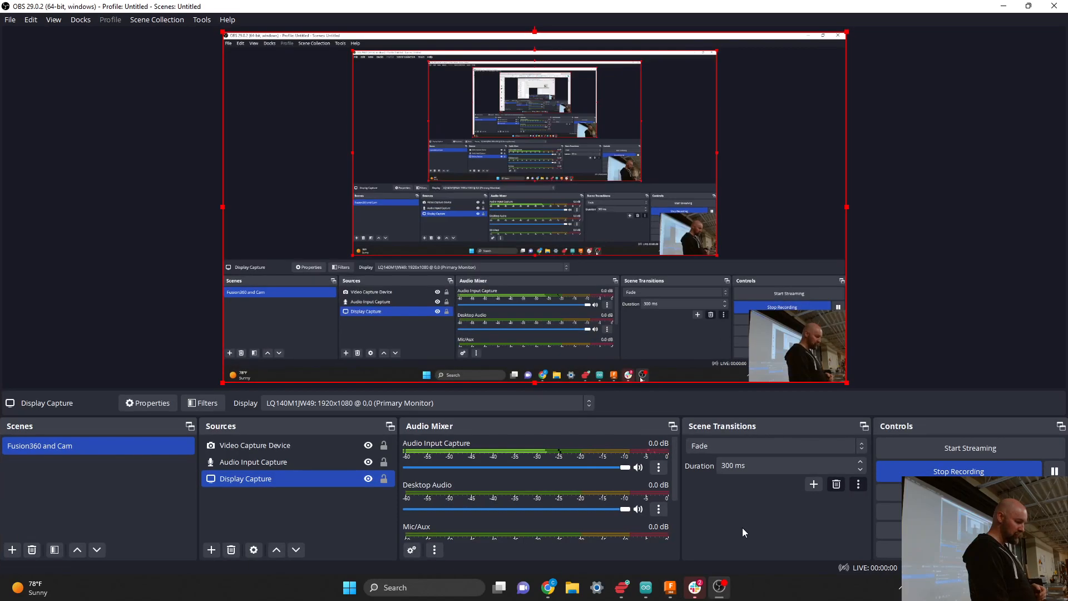